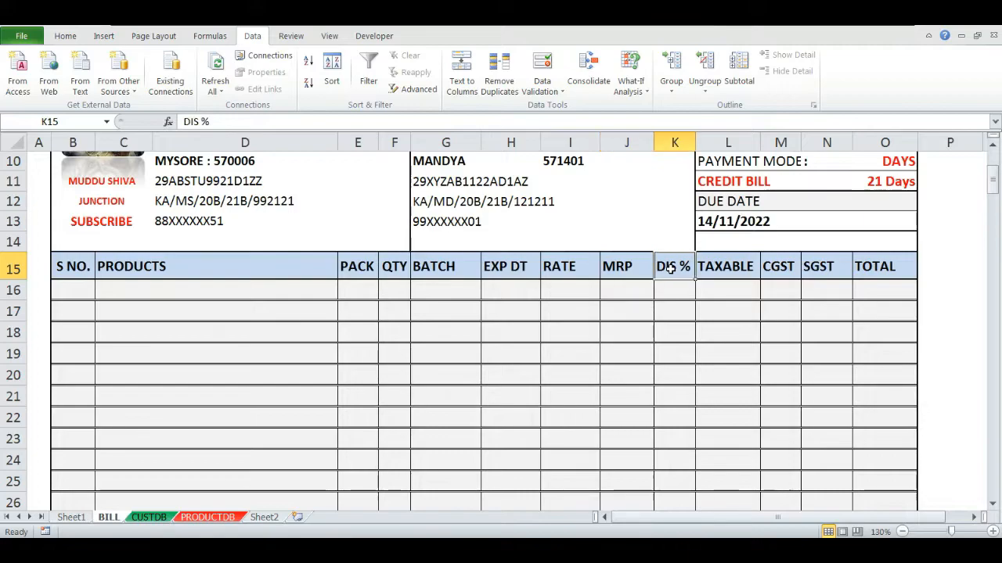
click(714, 269)
click(782, 272)
click(834, 272)
click(891, 272)
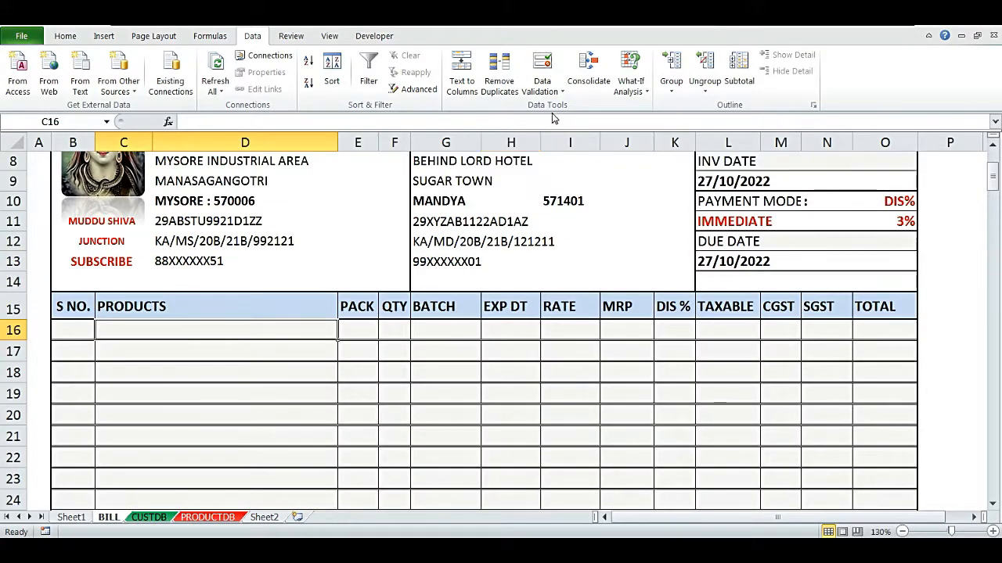
- Add a list data validation to product cell C16, using the product names C2:C16 on the PRODUCTDB sheet as source
click(541, 88)
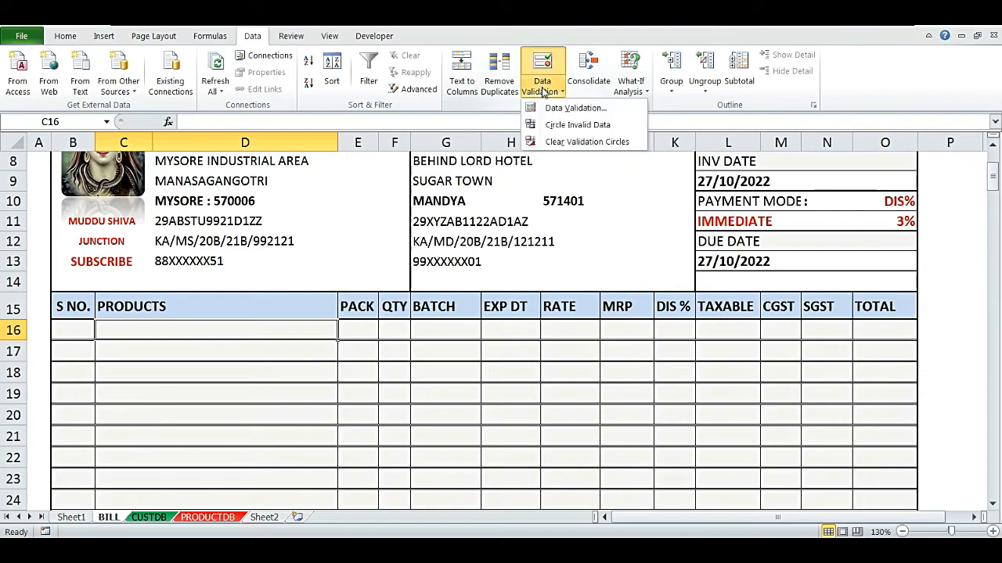
click(562, 109)
click(518, 332)
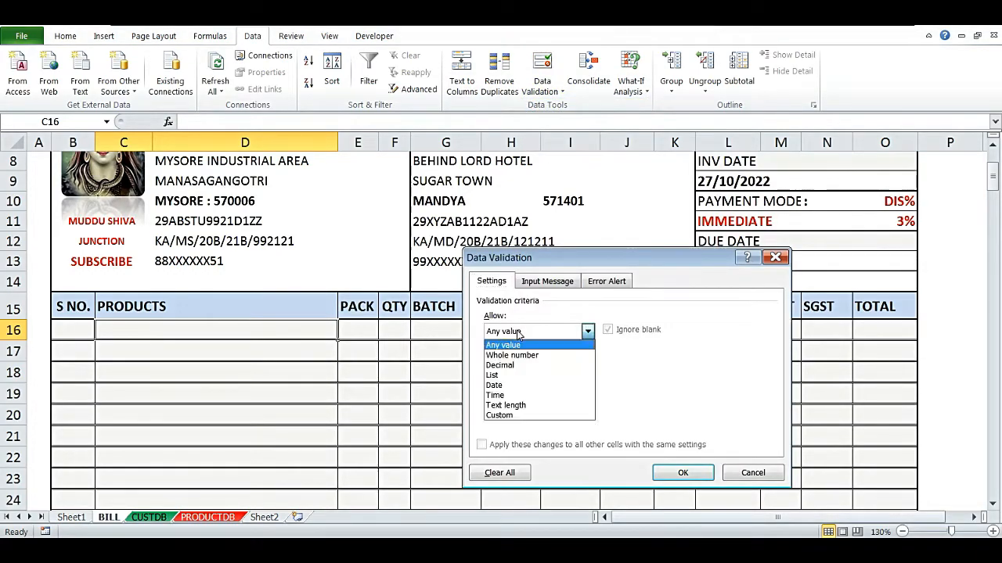
click(505, 376)
click(510, 394)
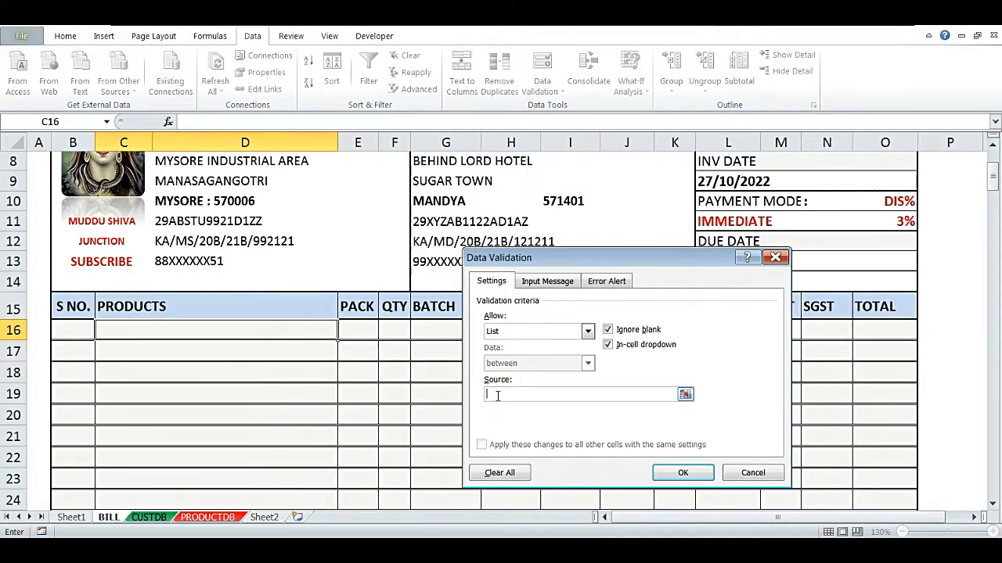
click(208, 518)
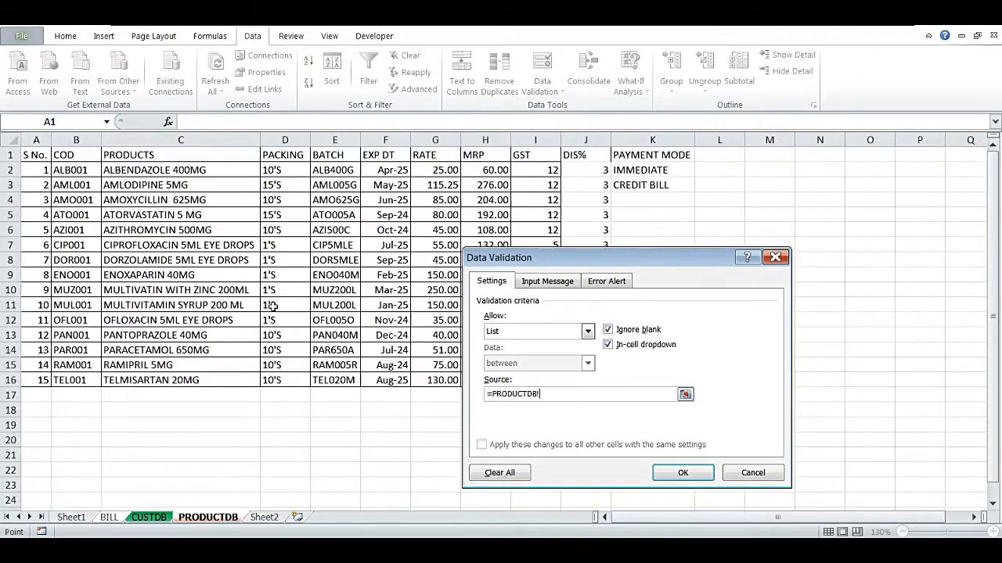
drag(169, 168, 176, 380)
click(681, 472)
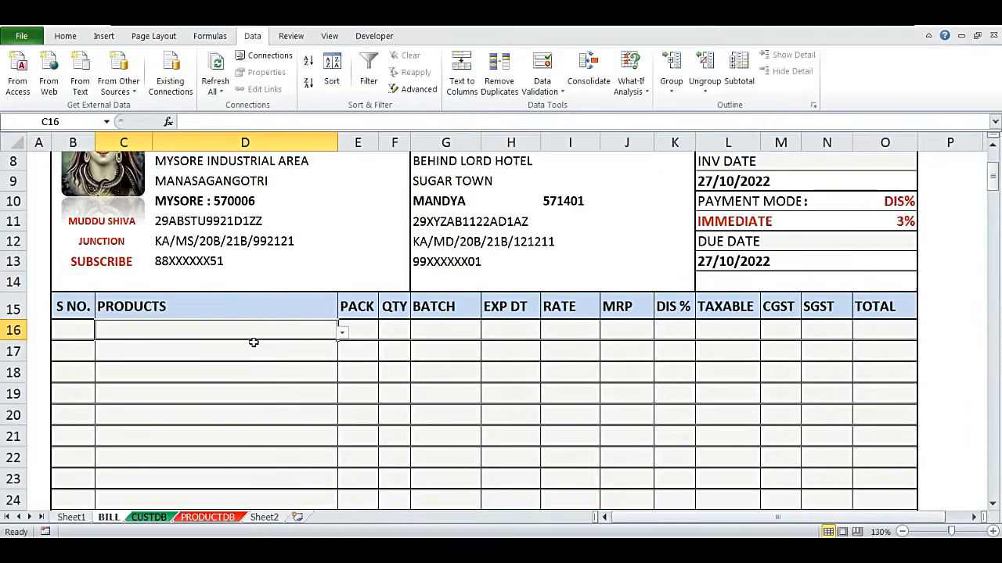
- Enter the formula =IF(C16<>"",ROW(A1),"") in serial number cell B16
click(342, 333)
click(200, 332)
key(Left)
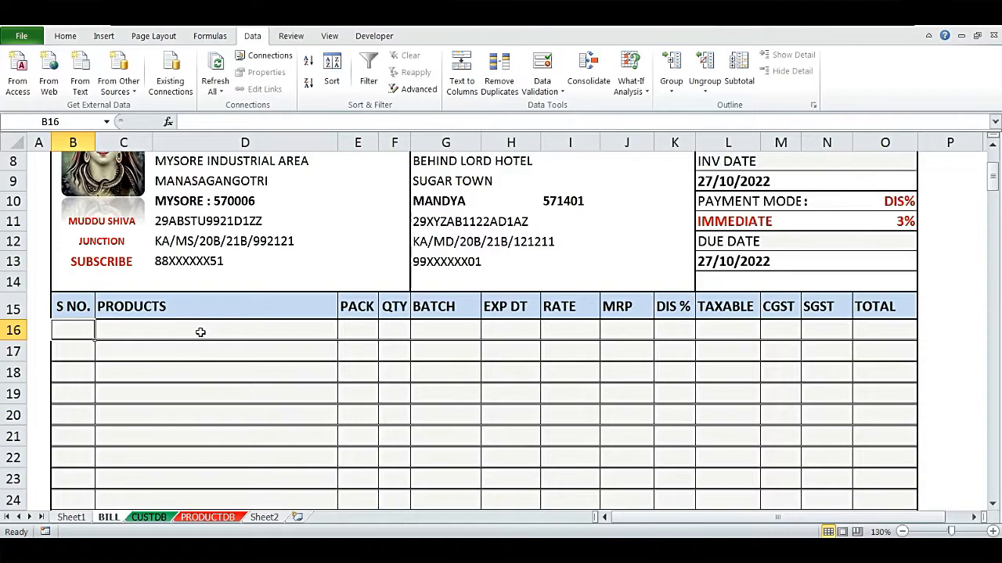
text(=)
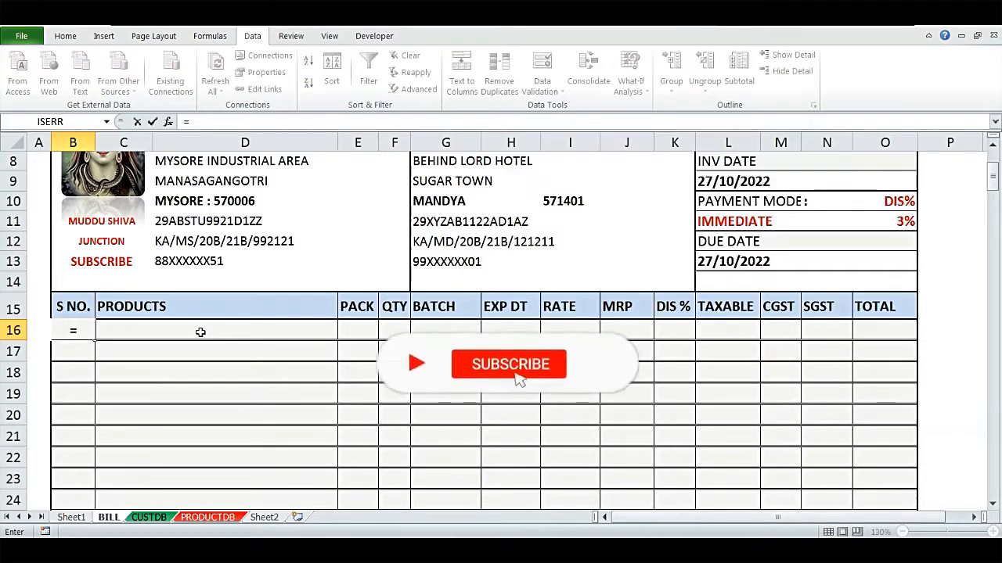
text(IF()
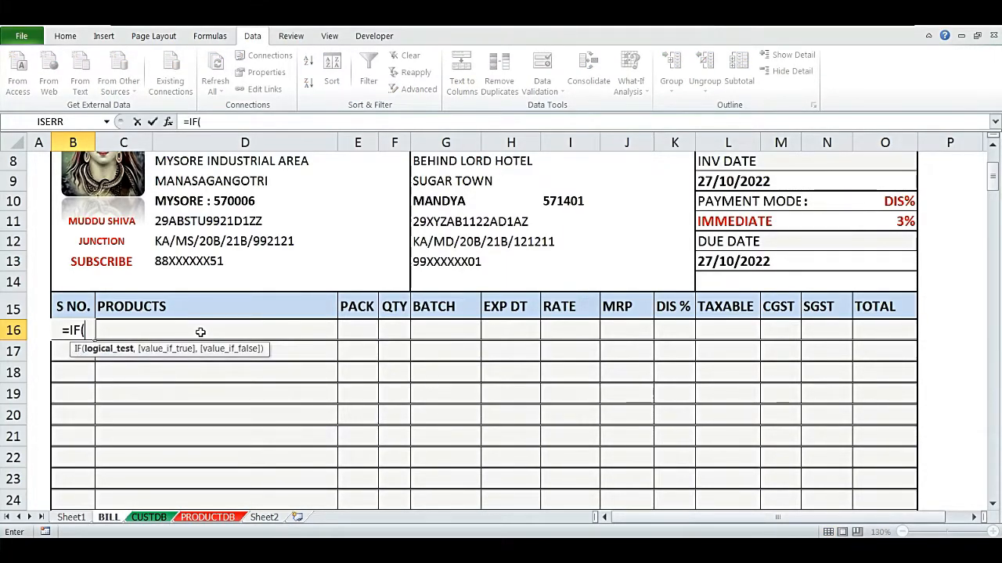
click(200, 333)
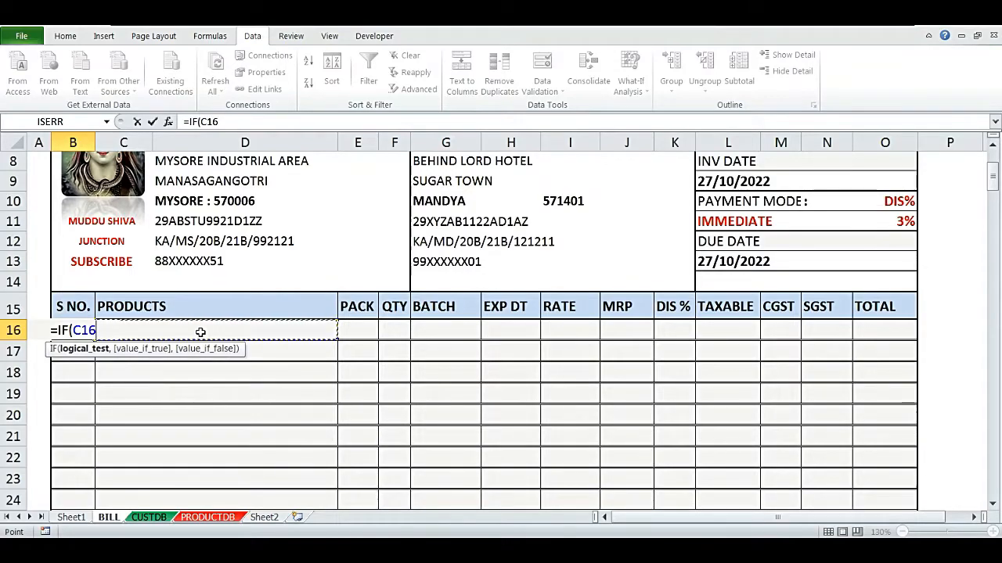
text(<>)
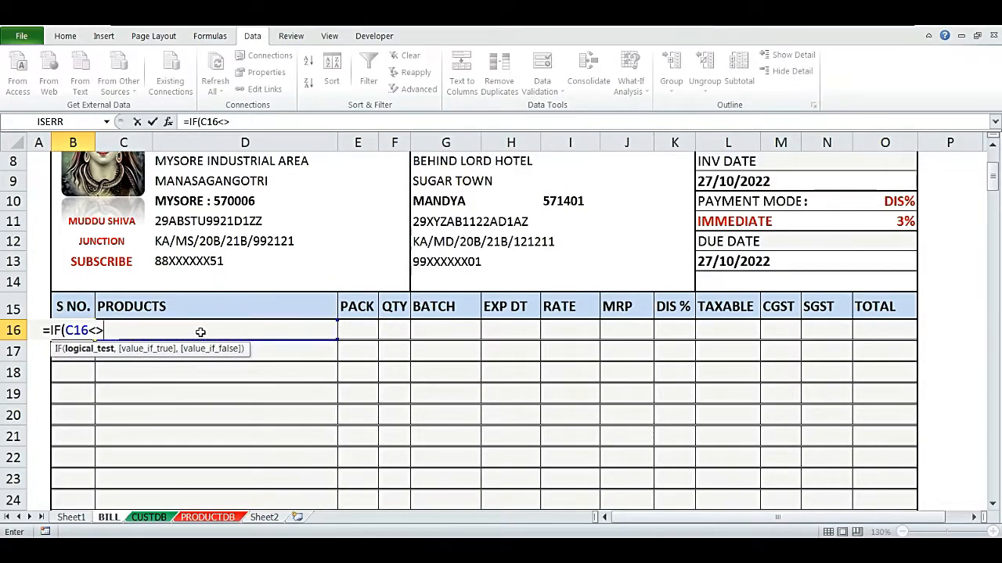
text("")
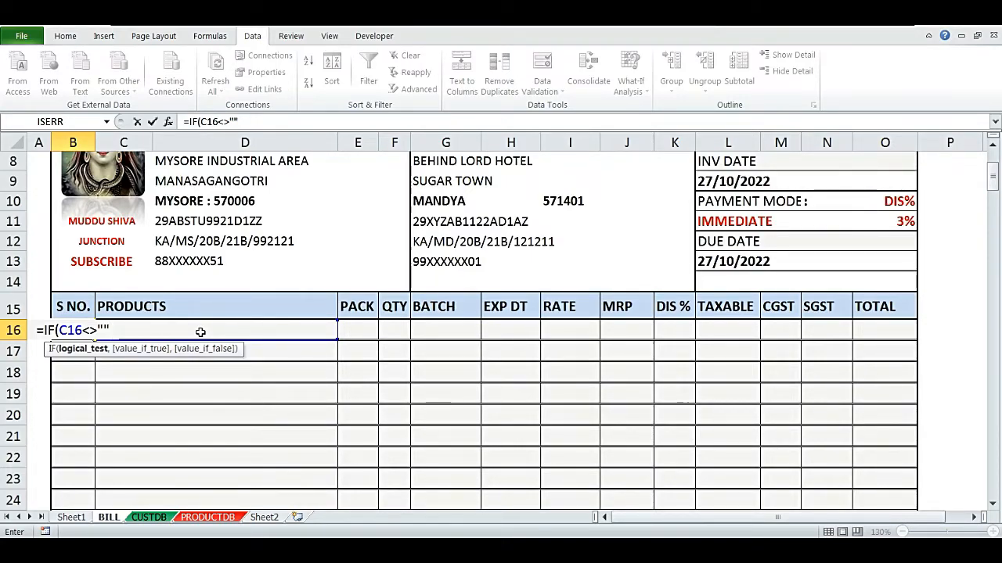
text(,)
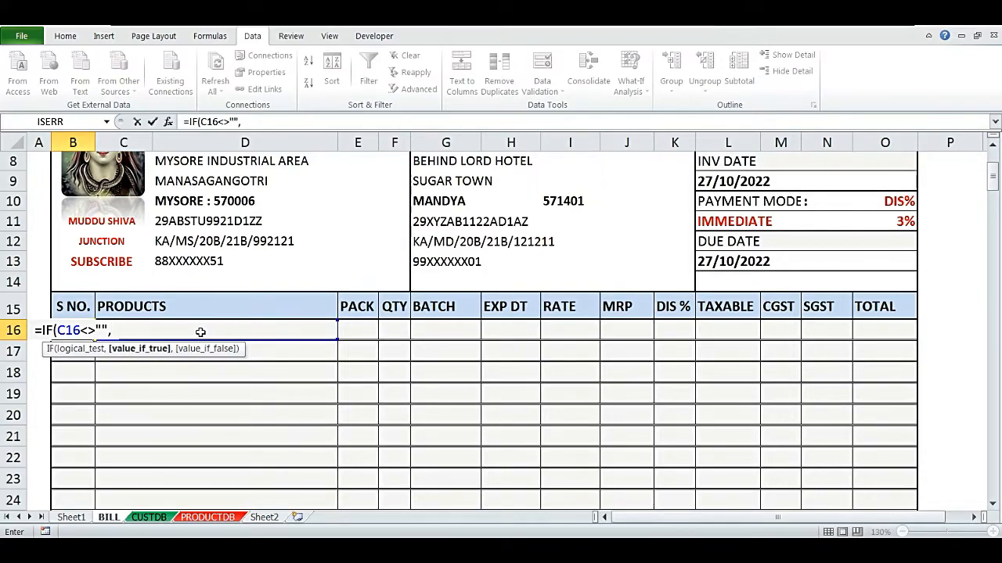
text(ROW)
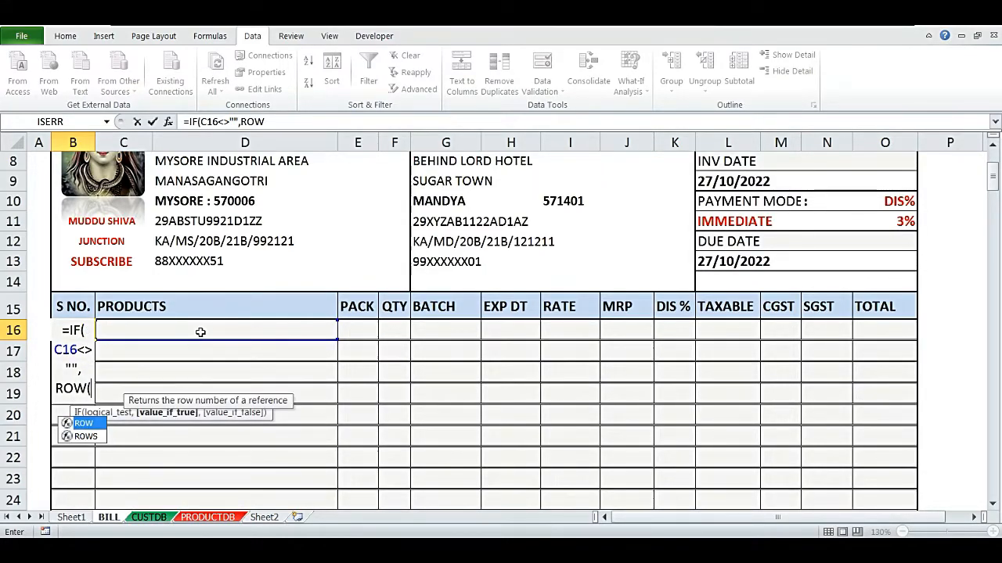
text(()
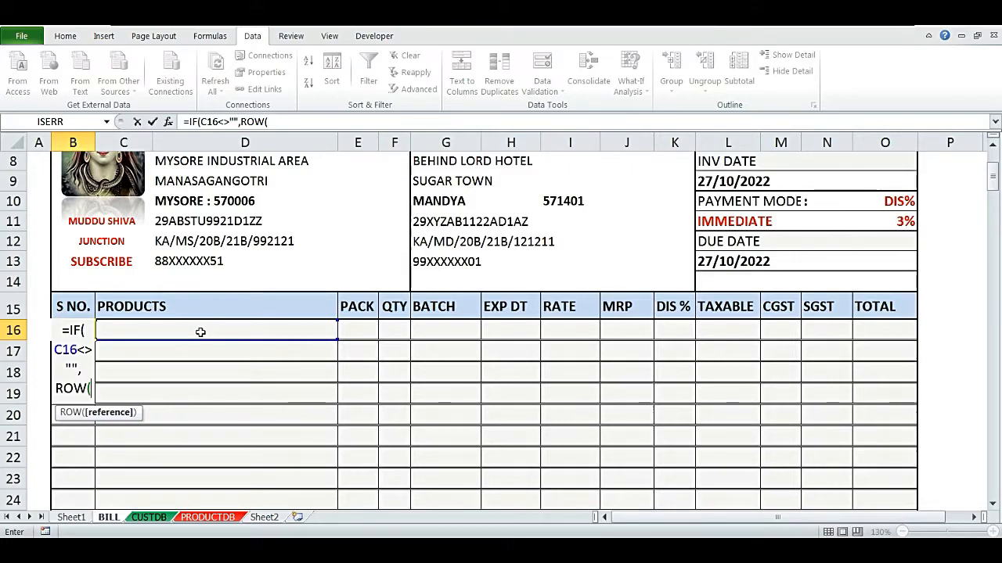
text(A1))
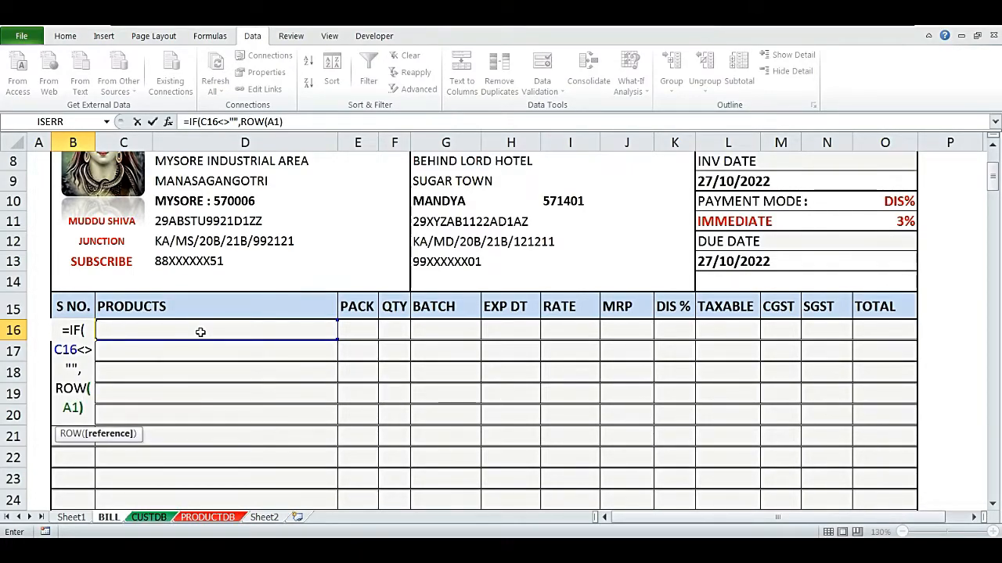
text(,)
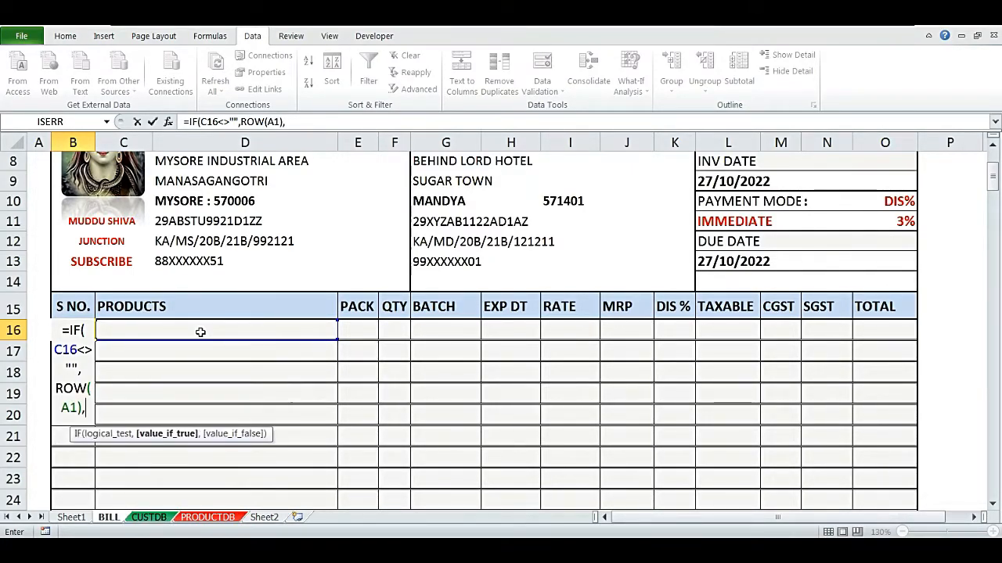
text("")
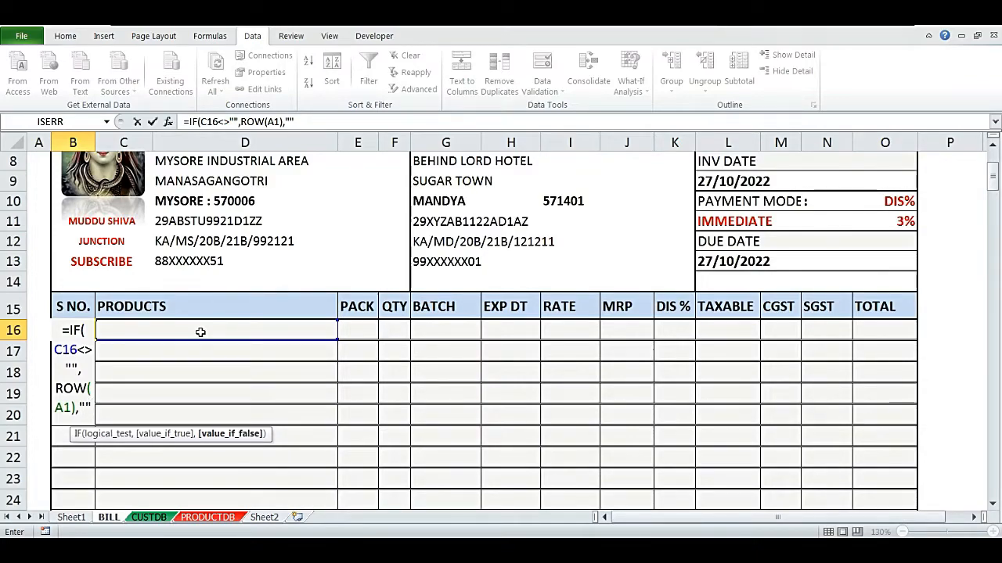
key(Return)
- Open the product dropdown in C16 and close it without choosing an item
click(200, 332)
key(alt+Down)
key(Down)
key(Escape)
key(Down)
key(Up)
key(Left)
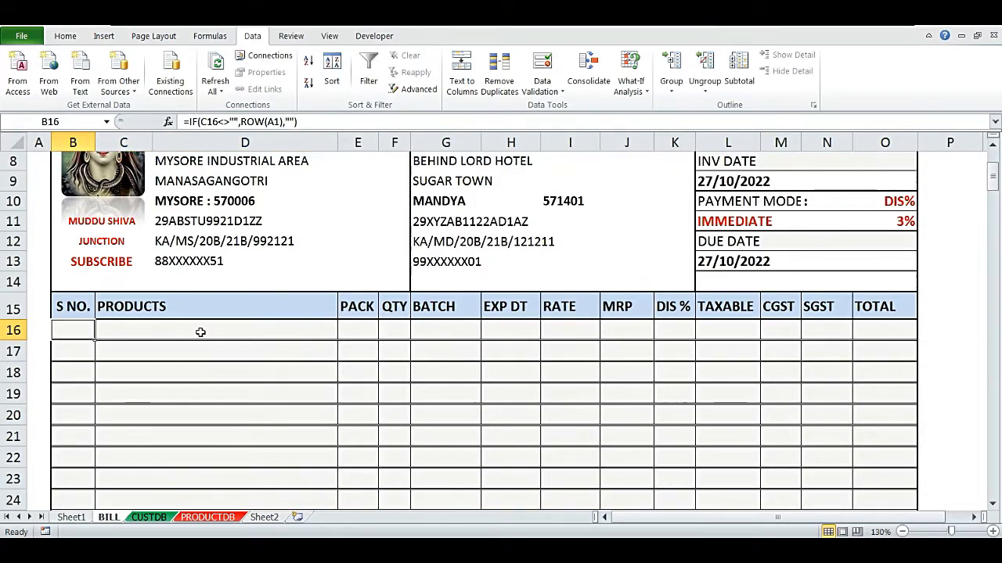
- Inspect the serial number formula in B16 in edit mode, leaving it unchanged
key(F2)
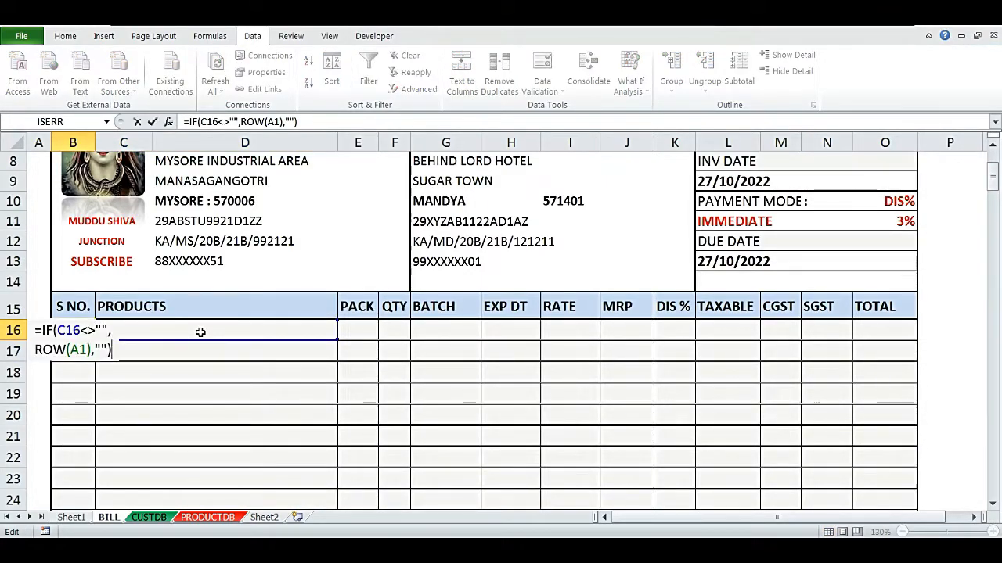
drag(37, 330, 109, 331)
click(43, 330)
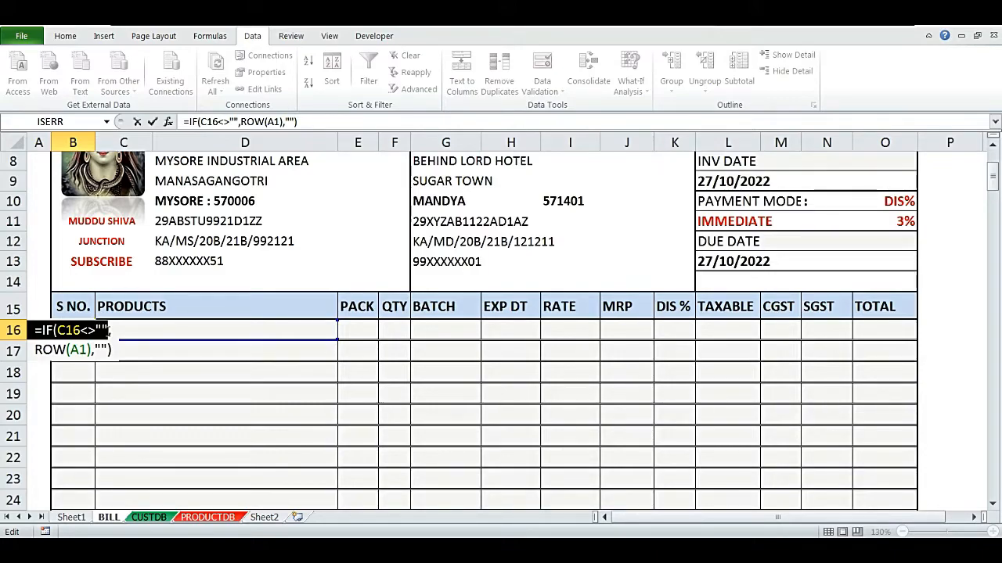
drag(108, 331, 85, 351)
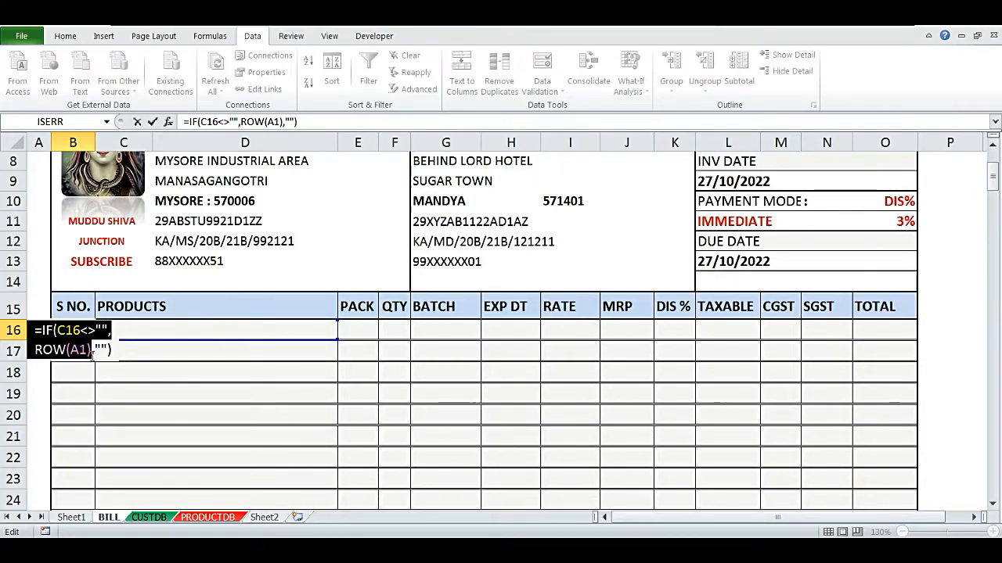
key(Escape)
scroll(73, 335, up, 3)
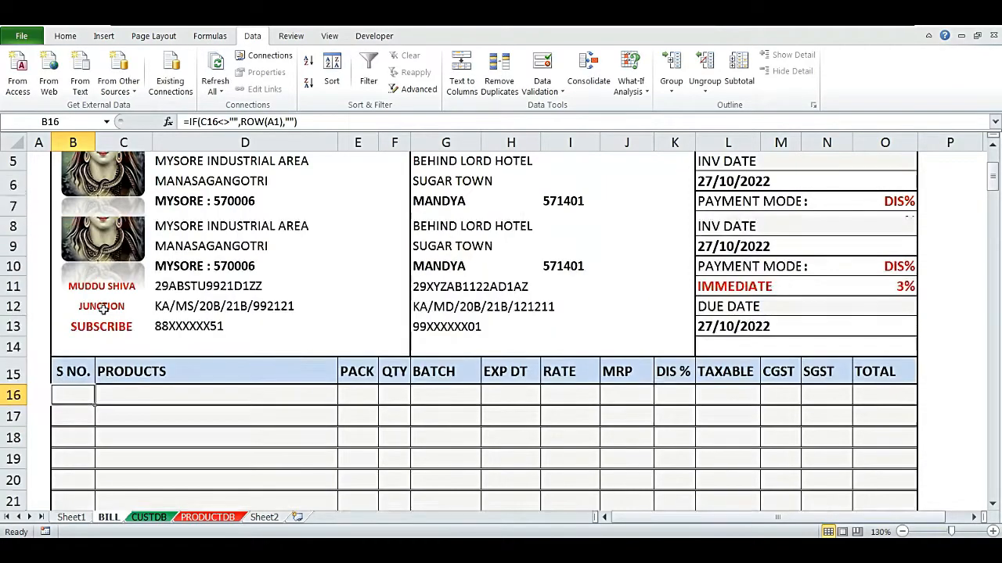
click(34, 156)
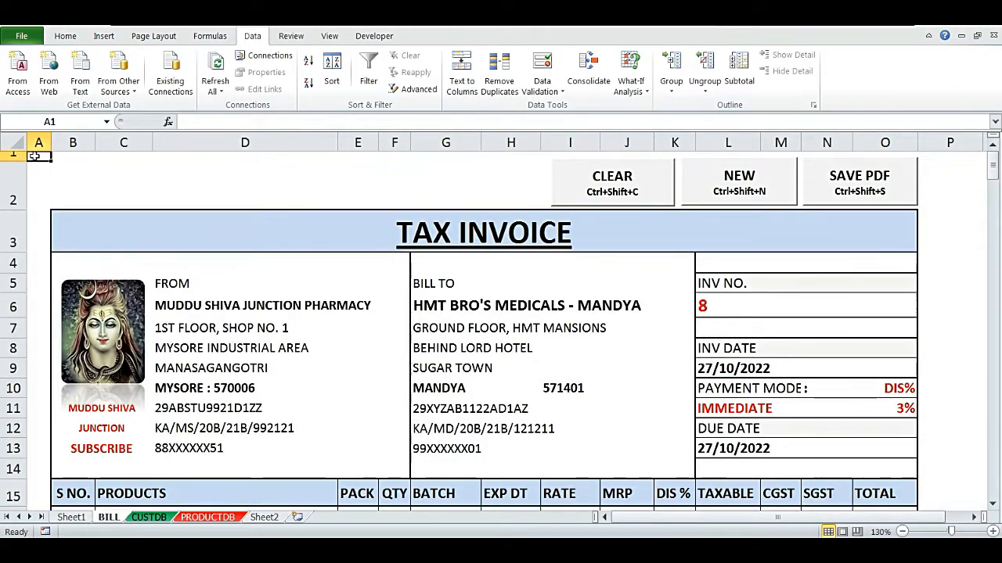
click(56, 122)
text(A2)
key(Return)
click(65, 122)
text(A3)
key(Return)
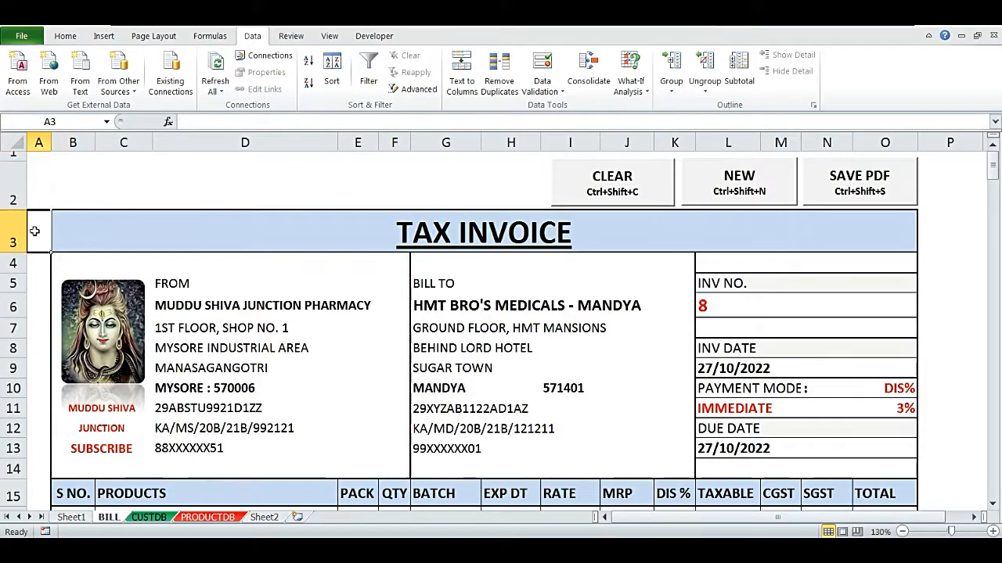
click(57, 123)
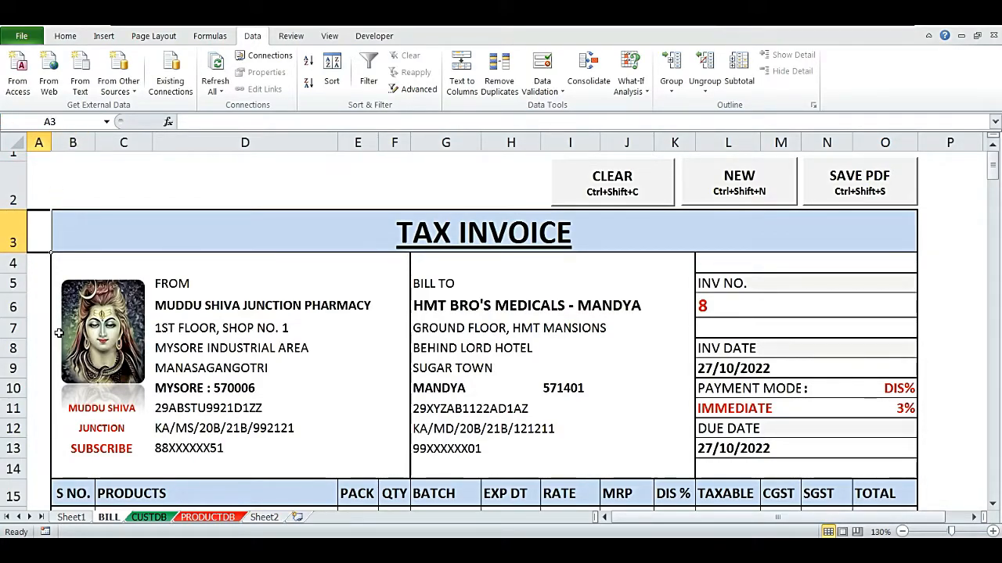
scroll(71, 339, down, 4)
scroll(105, 288, up, 1)
click(75, 287)
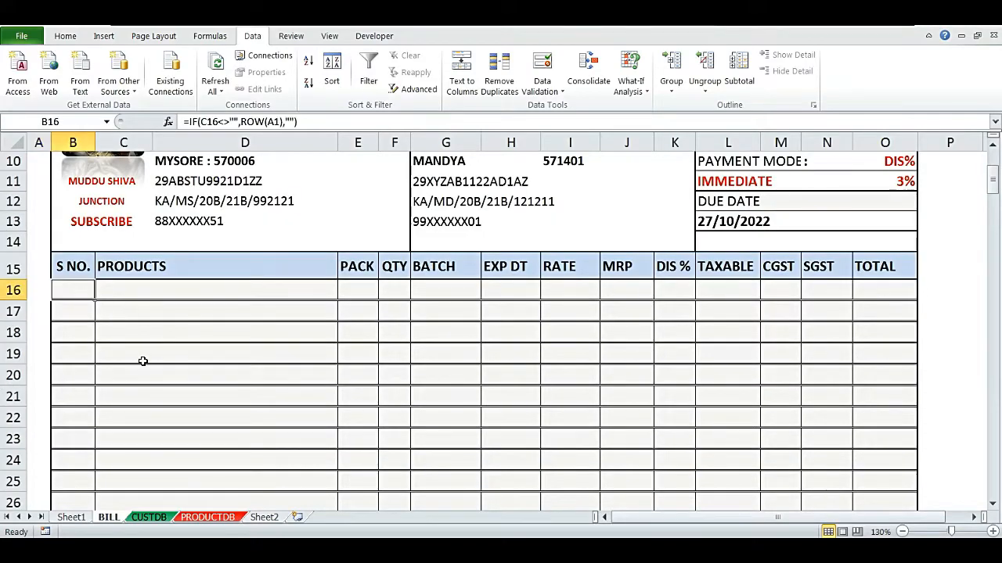
- Reopen the B16 formula to examine its parts, then cancel the edit
key(F2)
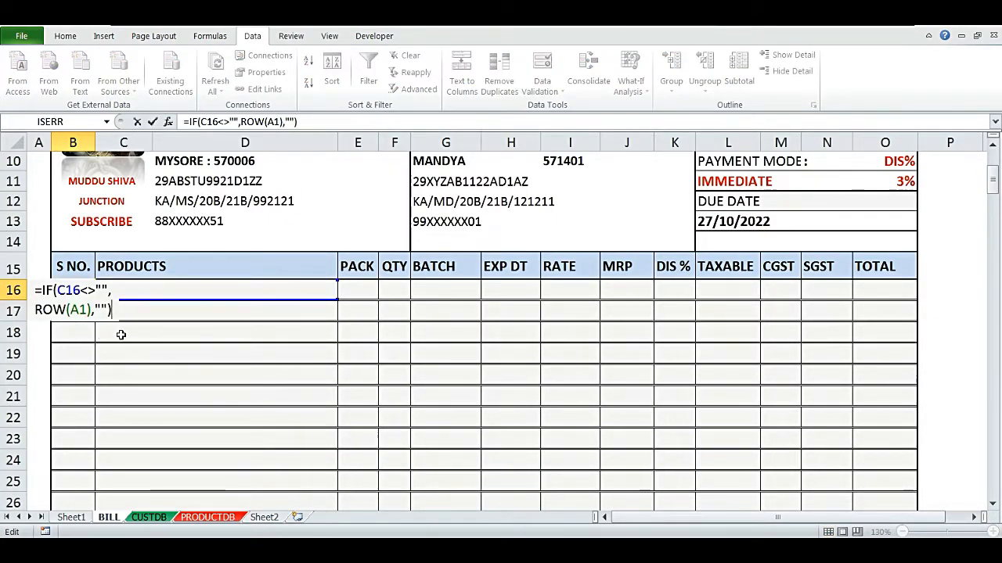
drag(34, 291, 113, 313)
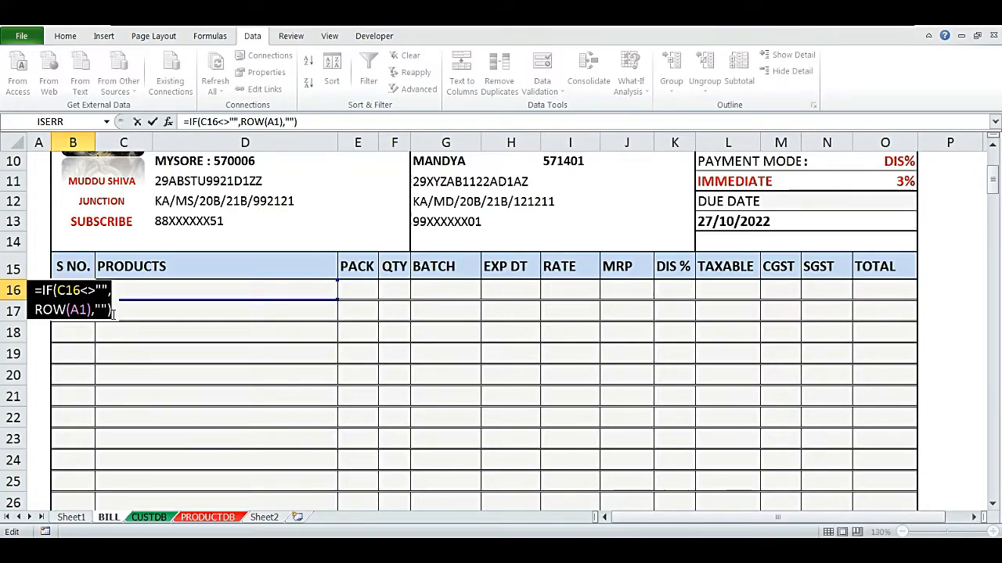
click(146, 291)
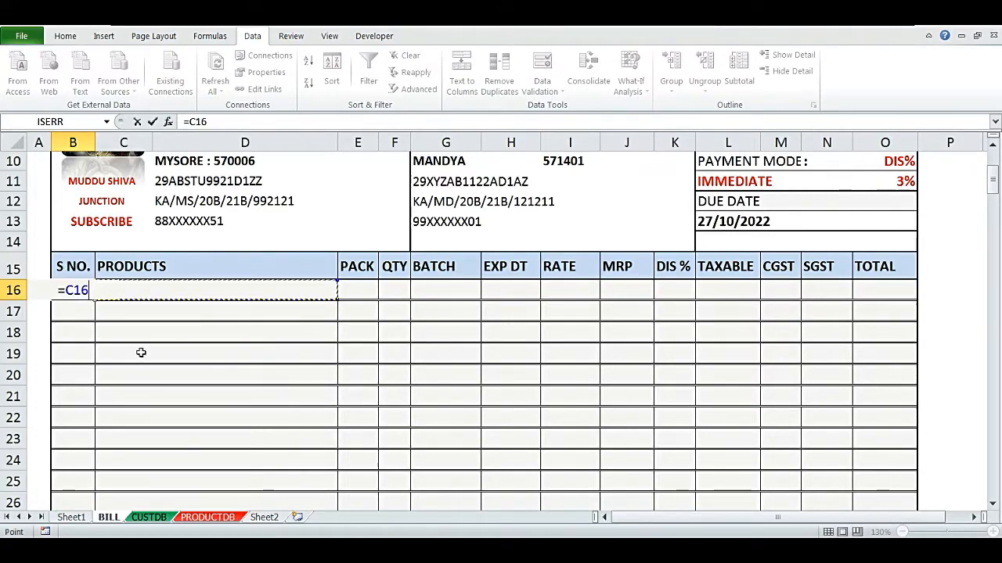
key(Escape)
- Pick CIPROFLOXACIN 5ML EYE DROPS from the product dropdown in C16
key(Right)
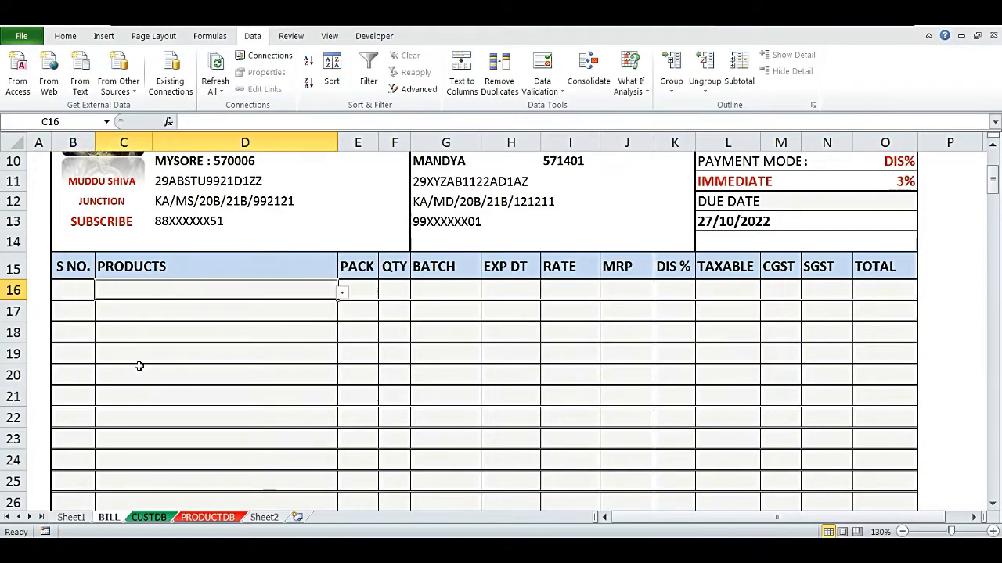
key(alt+Down)
key(Down)
key(Down)
key(Down)
key(Up)
key(Up)
key(Up)
key(Up)
key(Return)
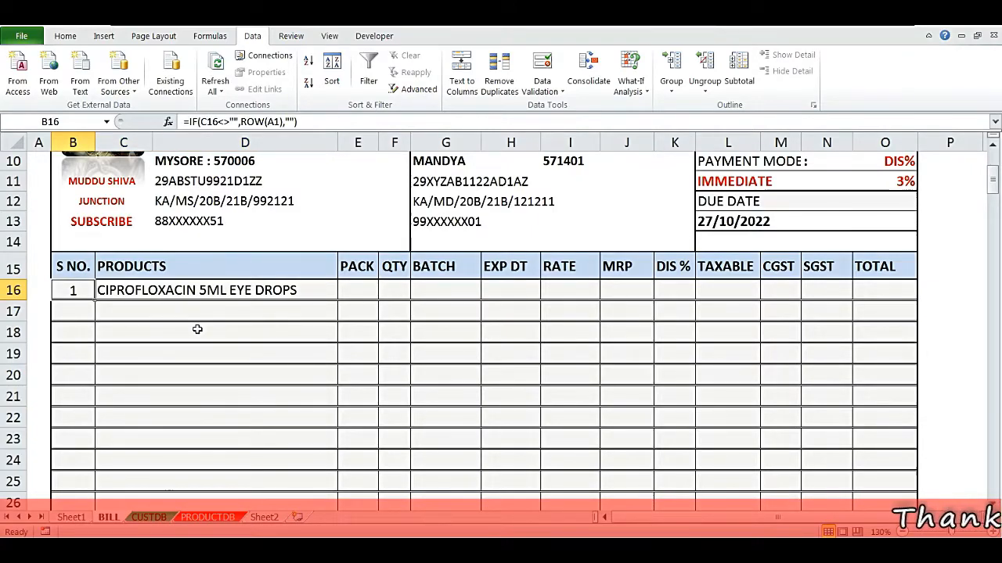
- Enter a VLOOKUP in the PACK cell E16 returning column 2 of PRODUCTDB!C:D for the product in C16, exact match
key(Right)
key(Right)
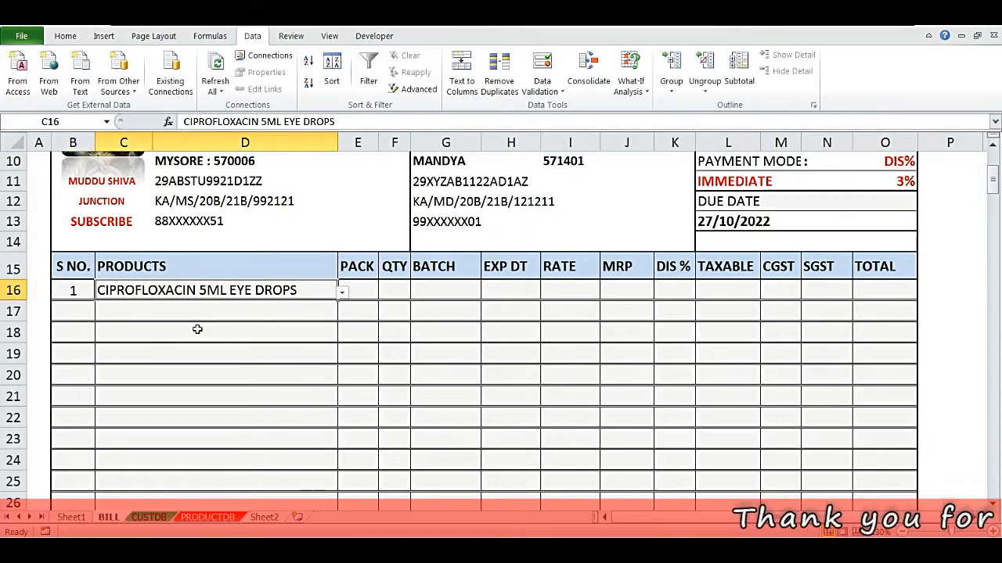
text(=V)
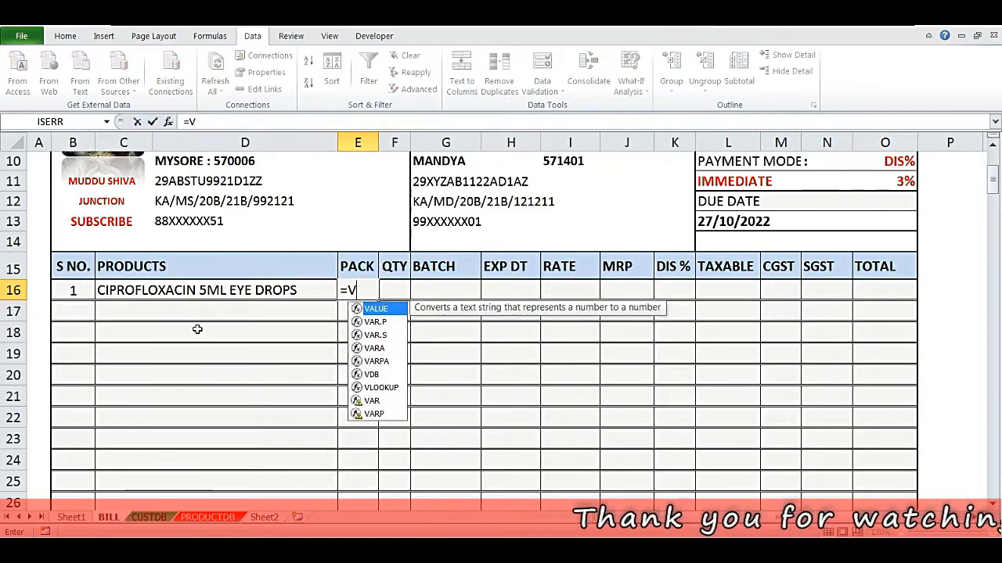
text(LOOKUP()
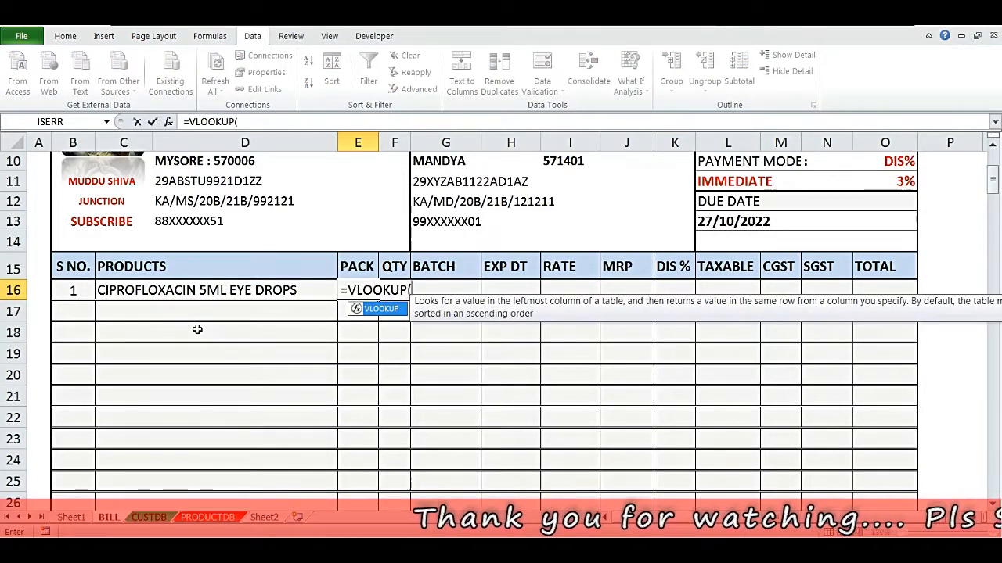
key(Left)
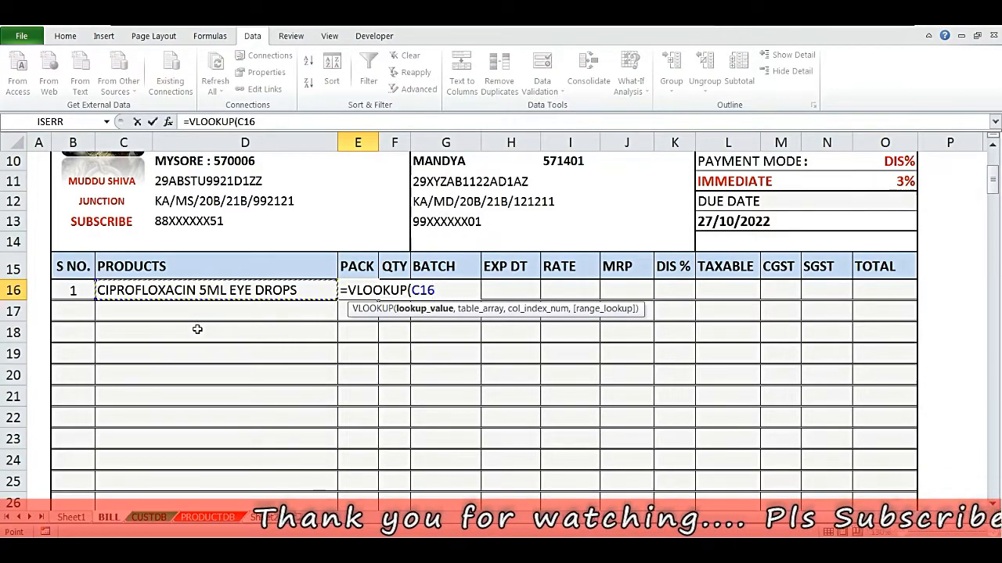
text(,)
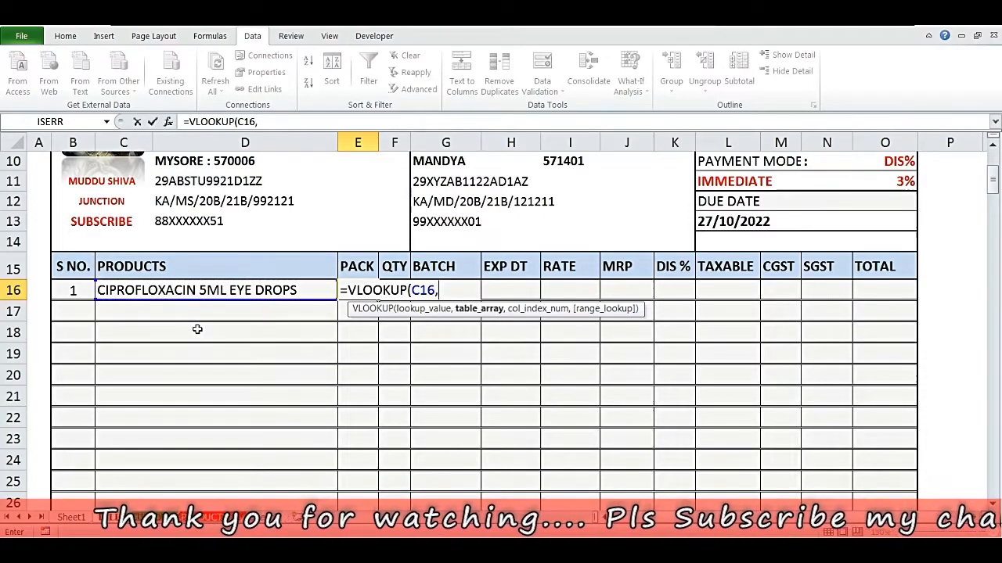
click(201, 512)
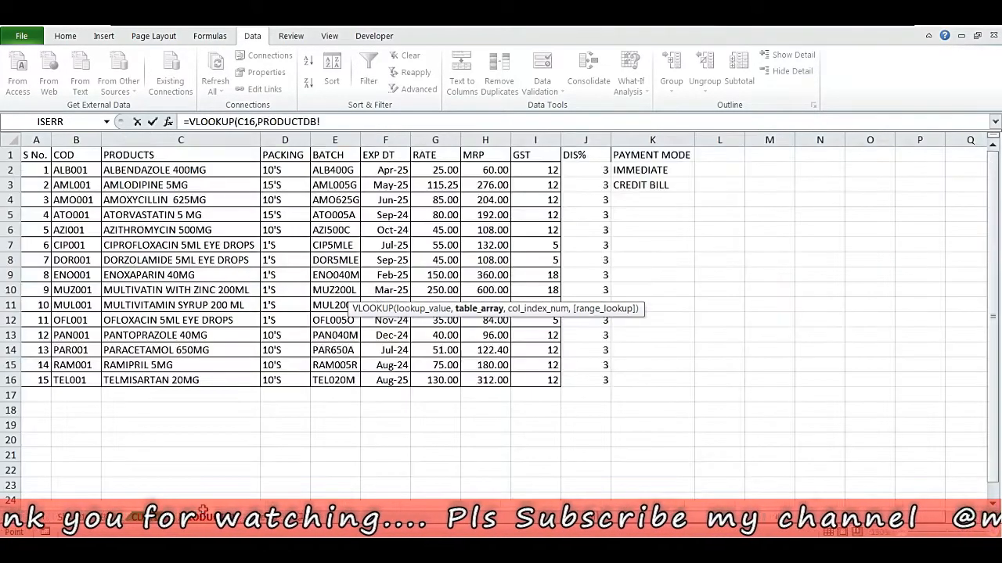
drag(169, 137, 284, 138)
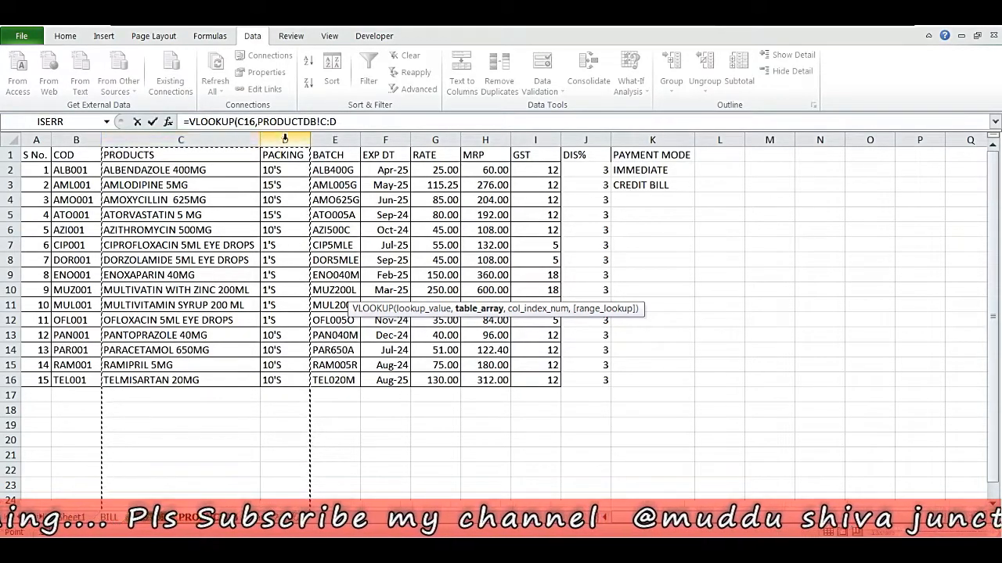
text(,2,0)
key(Return)
- Enter a VLOOKUP in the BATCH cell G16 returning column 3 of PRODUCTDB!C:E for C16, exact match
key(Right)
text(=VLOK)
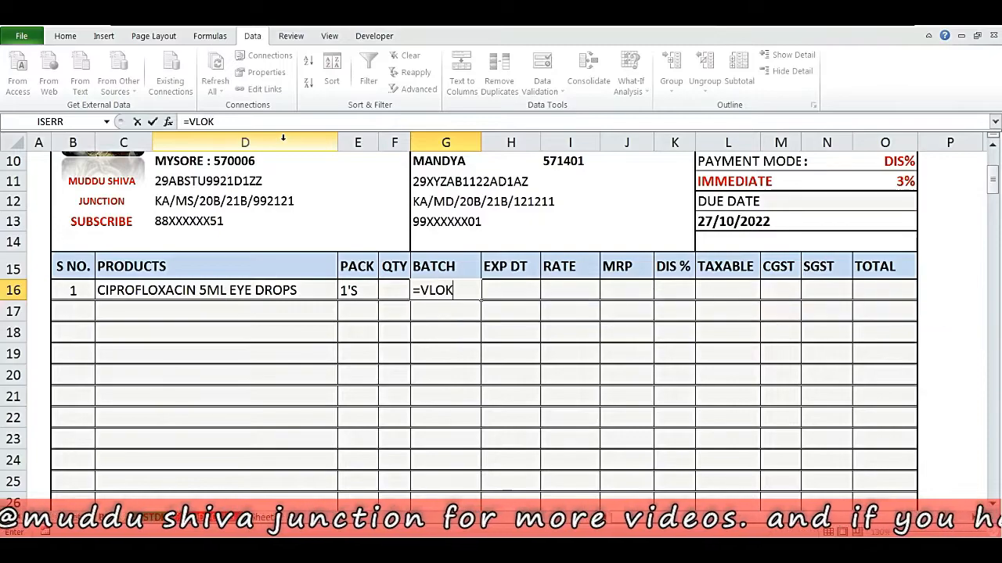
key(BackSpace)
text(OKUP()
key(Left)
key(Left)
key(Left)
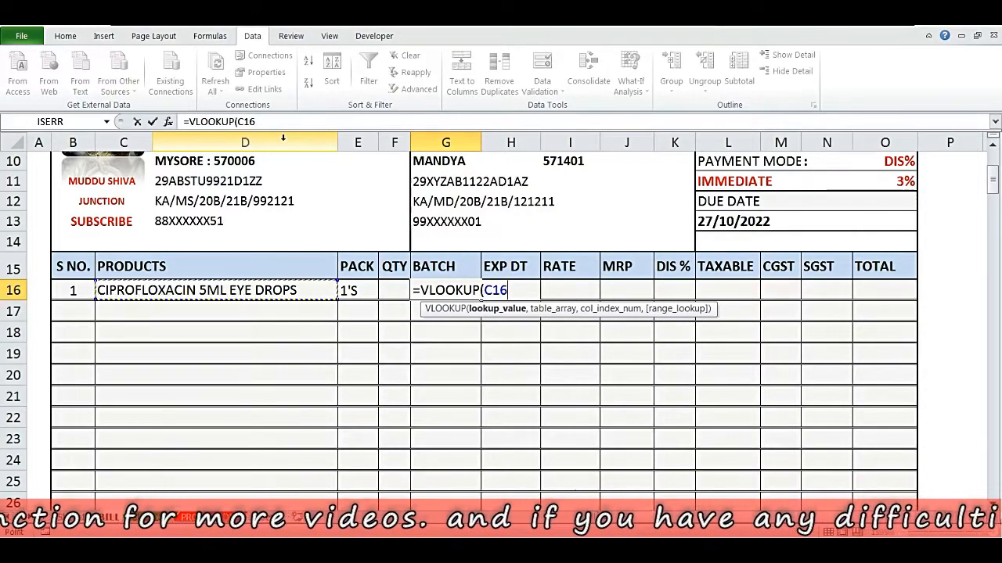
text(,)
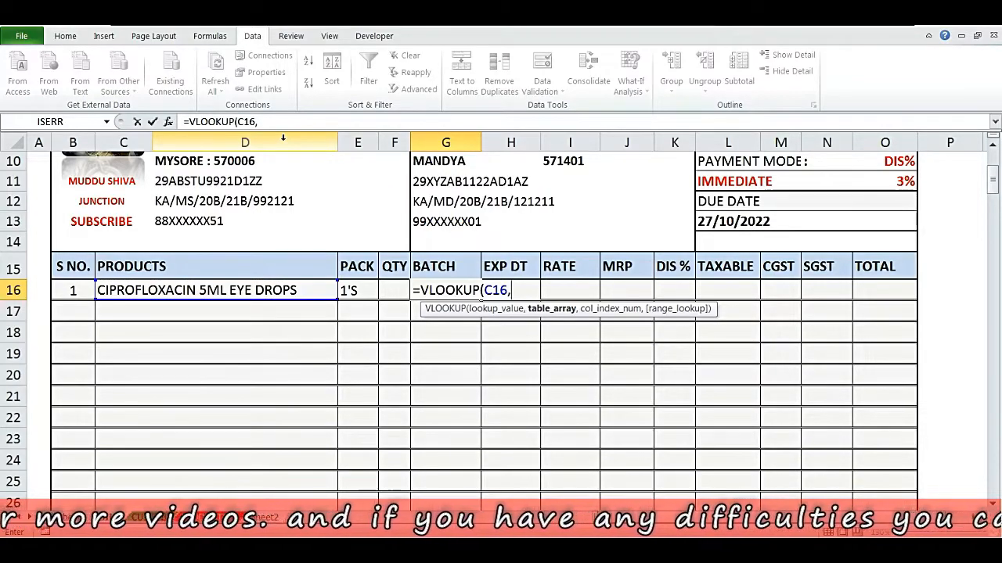
click(198, 518)
drag(161, 141, 314, 141)
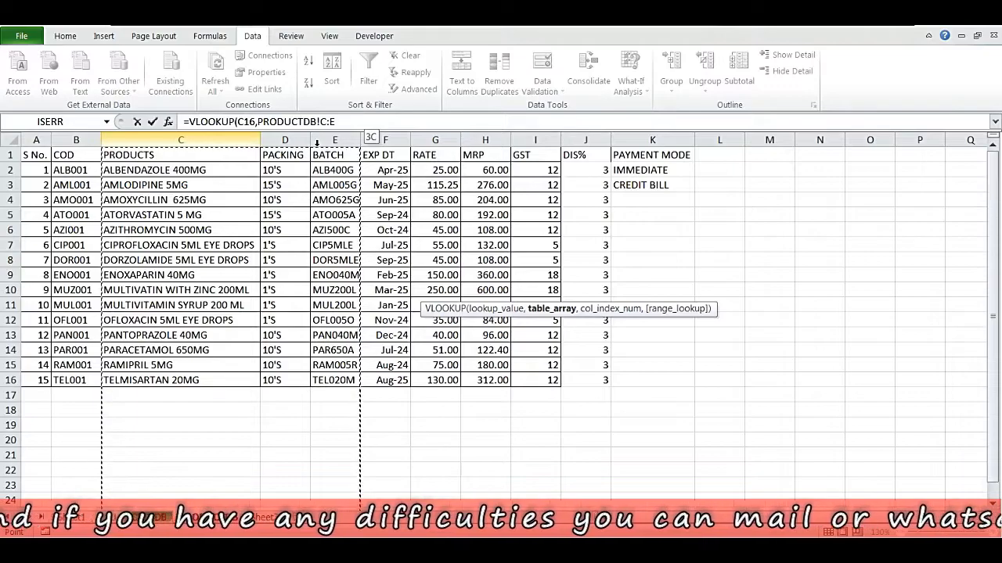
text(,3,0)
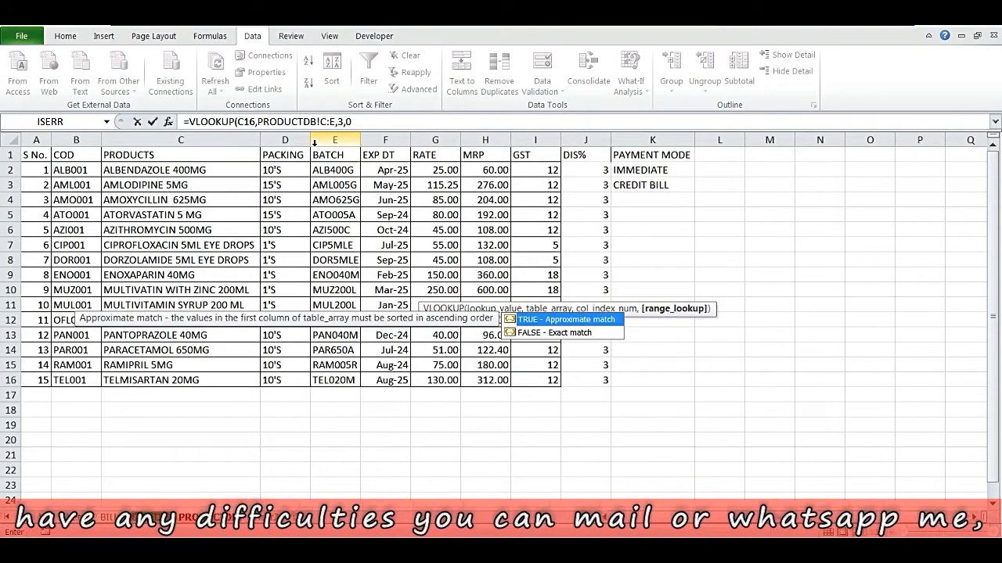
key(Return)
- Enter a VLOOKUP in the EXP DT cell H16 returning column 4 of PRODUCTDB!C:F for C16, exact match
key(Up)
key(Right)
key(Right)
key(Right)
key(Right)
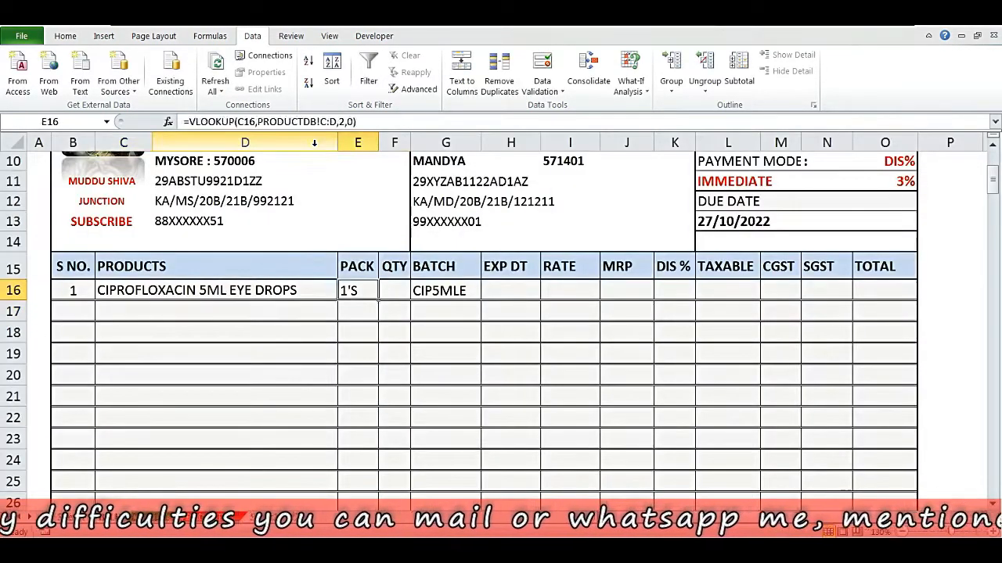
text(=V)
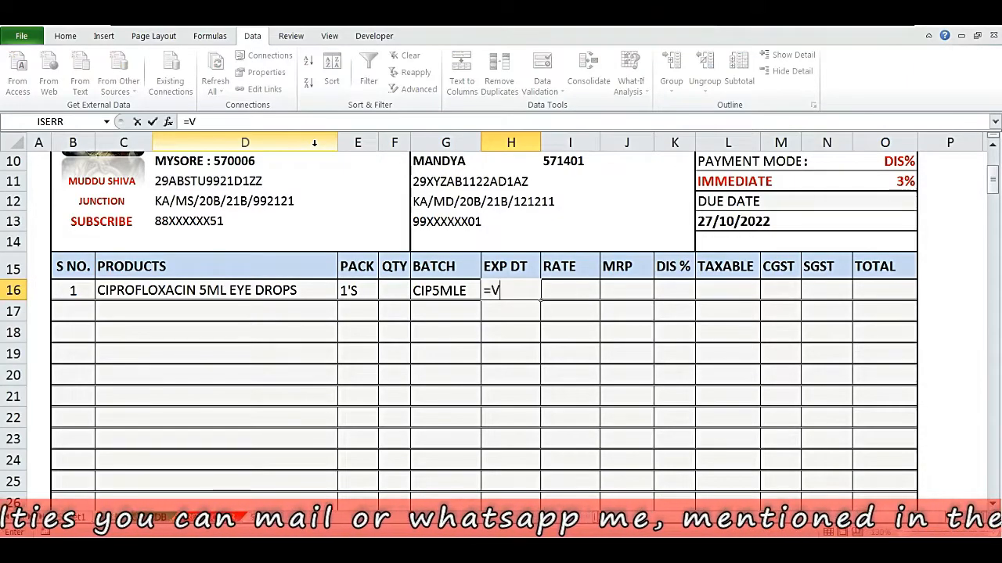
text(LOOKUP()
key(Left)
key(Left)
key(Left)
key(Left)
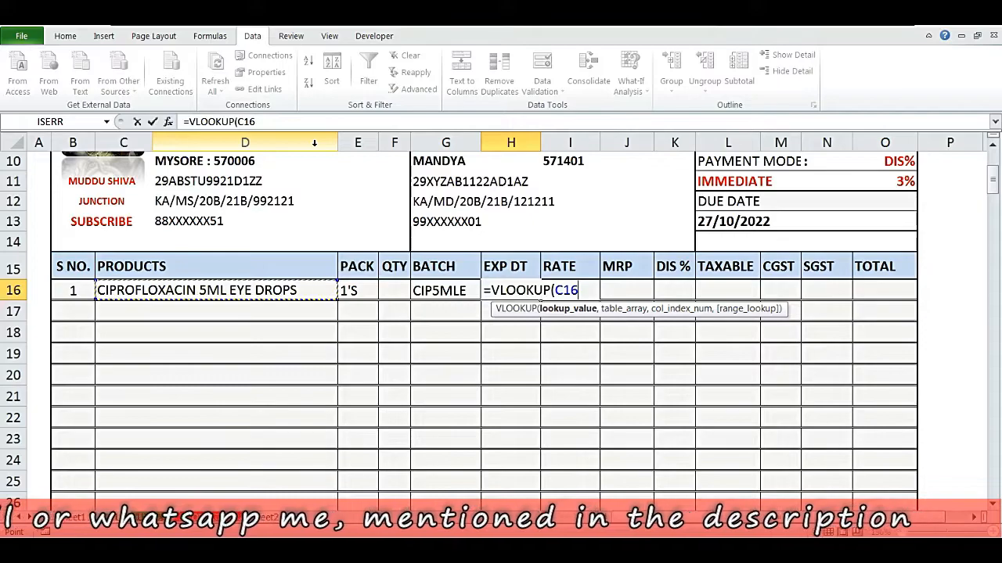
text(,)
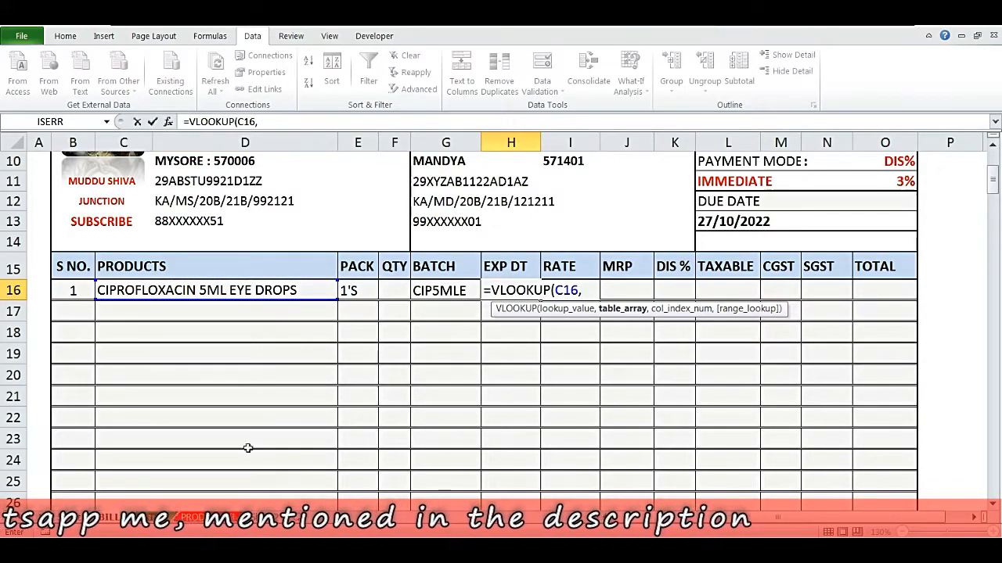
click(200, 517)
click(246, 142)
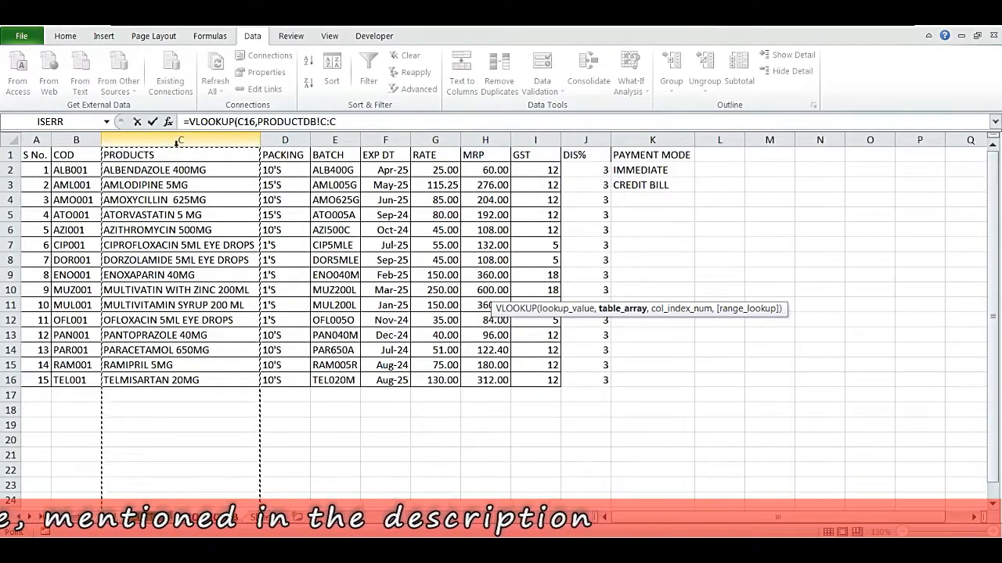
drag(247, 146, 376, 145)
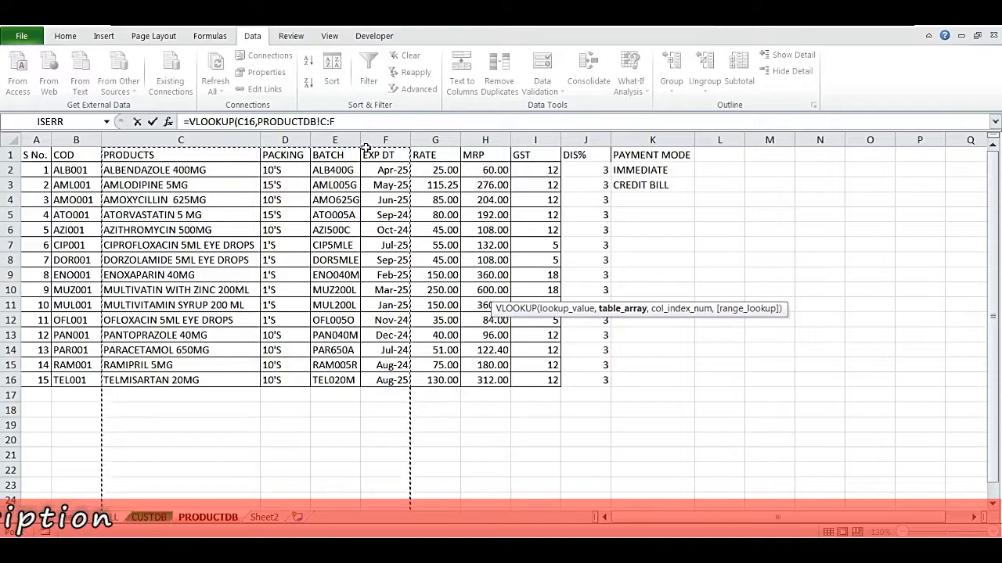
text(,4,0)
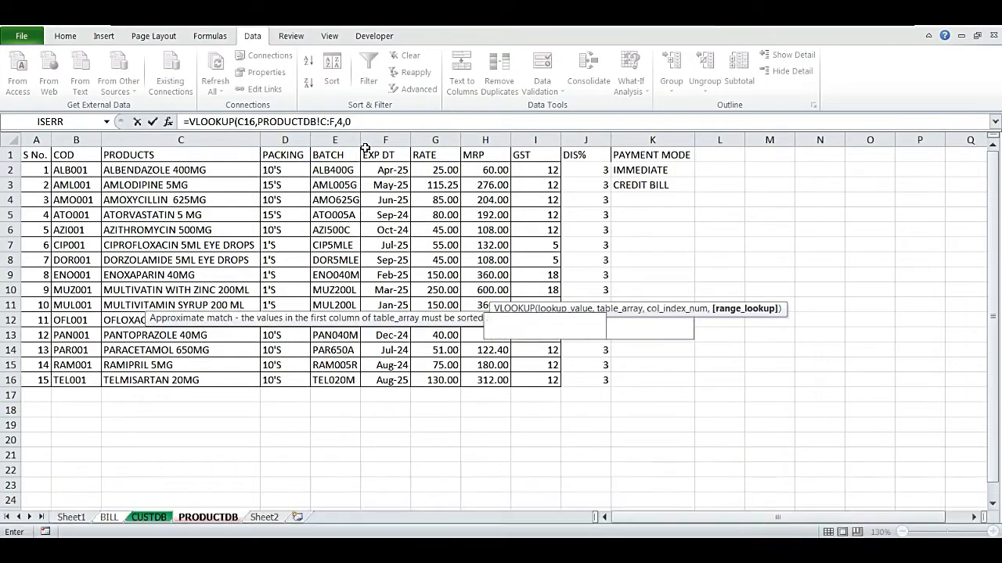
key(Return)
- Enter a VLOOKUP in the RATE cell I16 returning column 5 of PRODUCTDB!C:G for C16, exact match
key(Right)
key(Up)
text(=VLOOKUP)
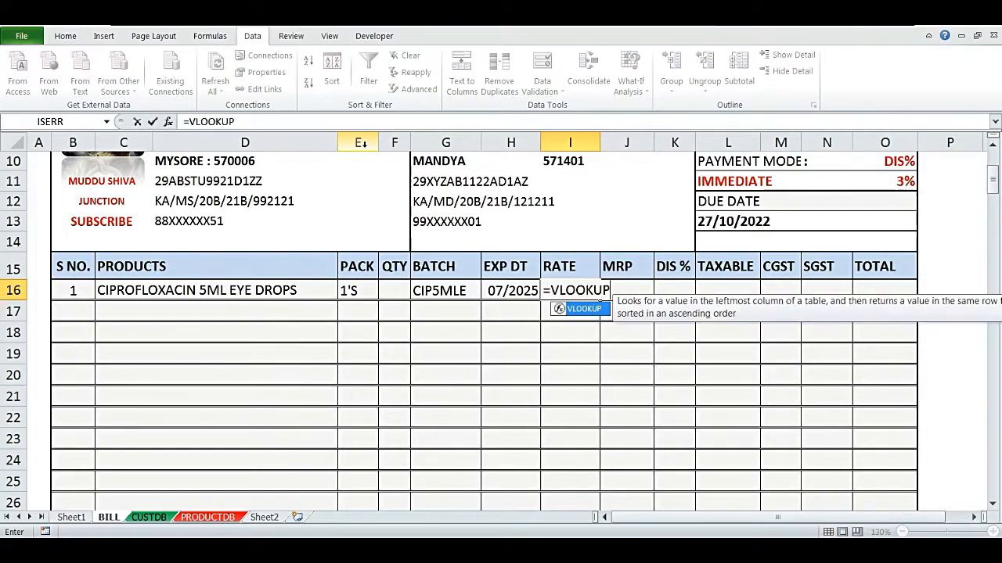
text(()
key(Left)
key(Left)
key(Left)
key(Left)
key(Left)
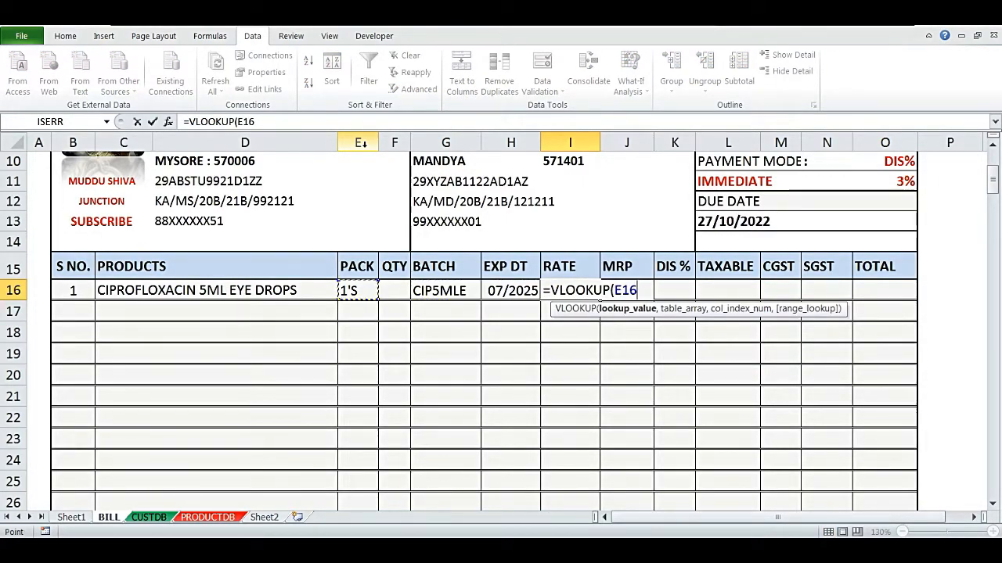
text(,)
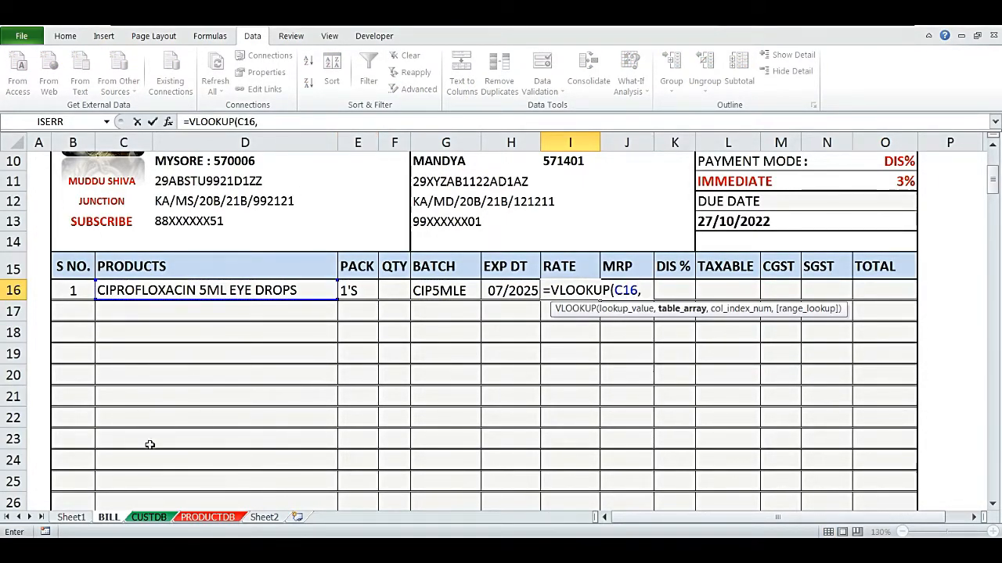
click(187, 518)
drag(180, 140, 418, 147)
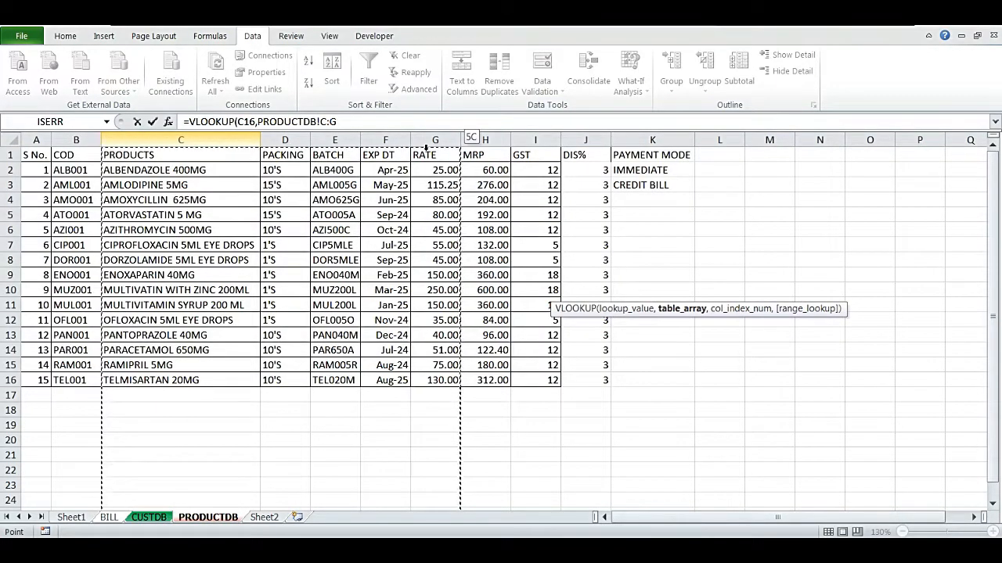
drag(425, 146, 419, 150)
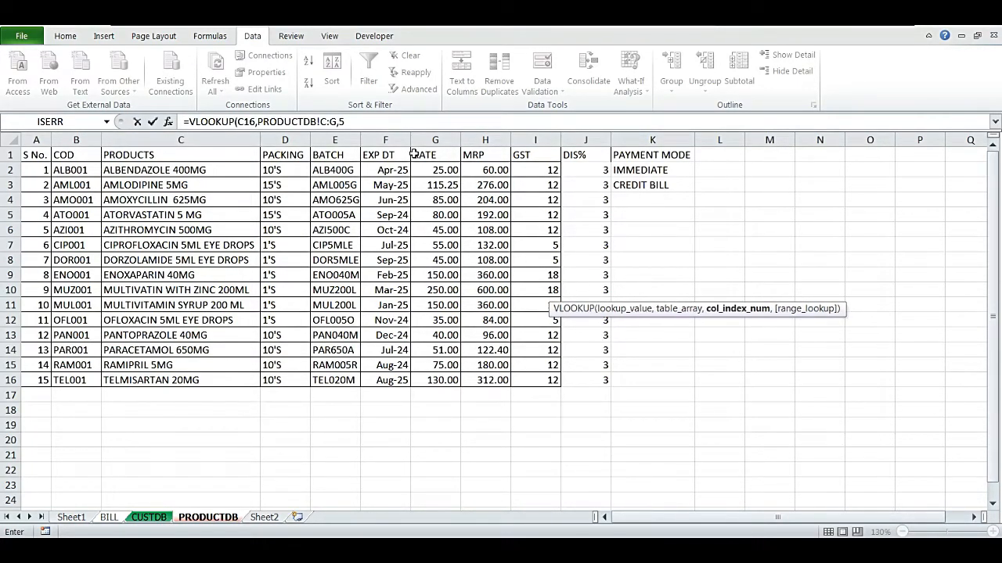
text(,0)
key(Return)
- Enter a VLOOKUP in the MRP cell J16 returning column 6 of PRODUCTDB!C:H for C16, exact match
key(Tab)
key(Tab)
key(Tab)
key(Tab)
key(Tab)
key(Tab)
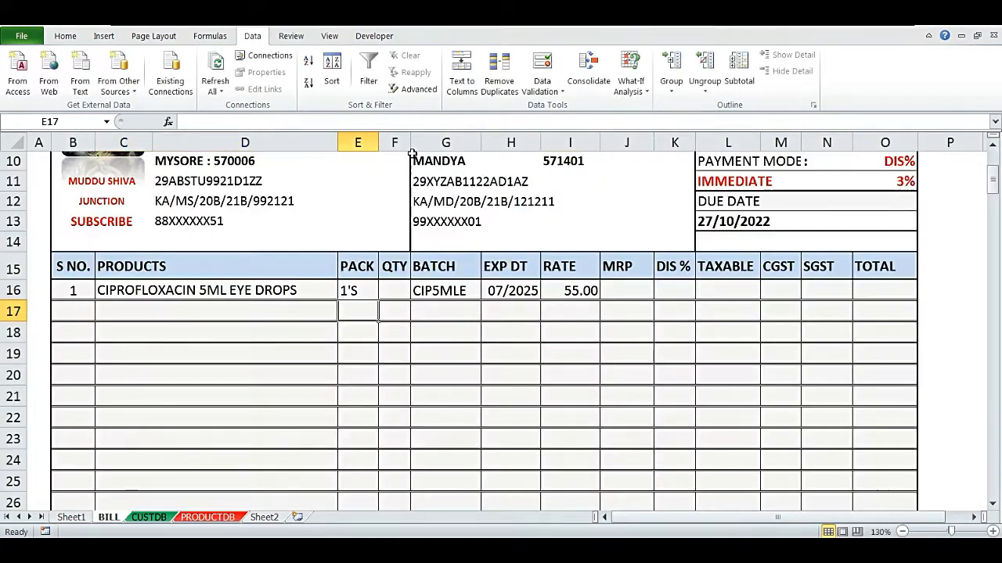
key(Up)
text(=)
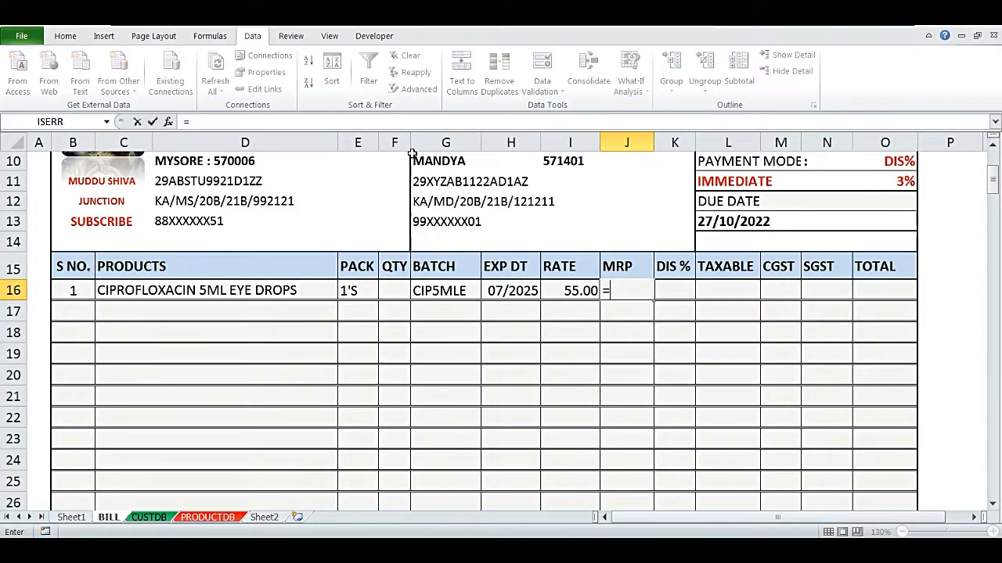
text(VLOOKUP()
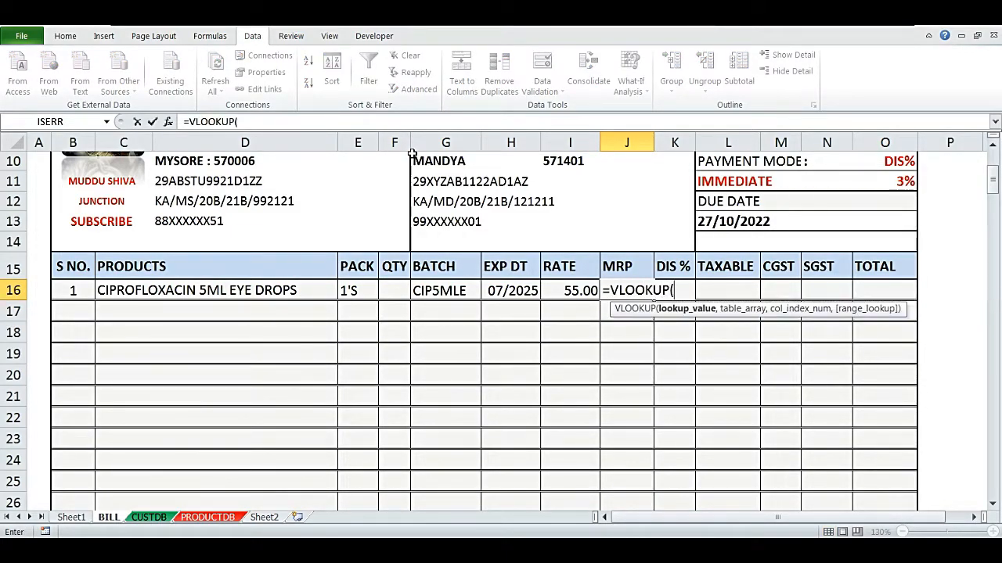
key(Left)
key(Left)
key(Left)
key(Left)
key(Left)
key(Left)
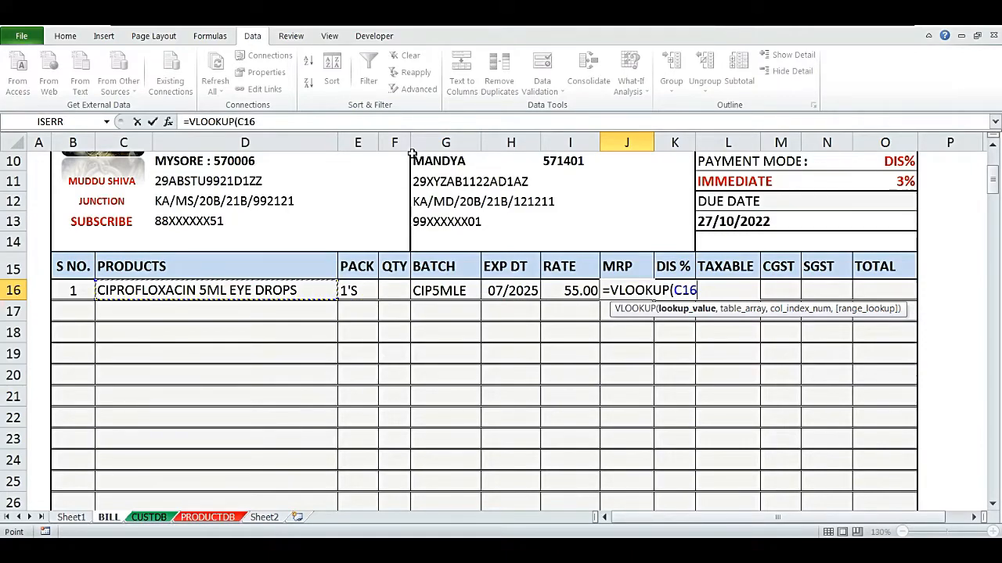
text(,)
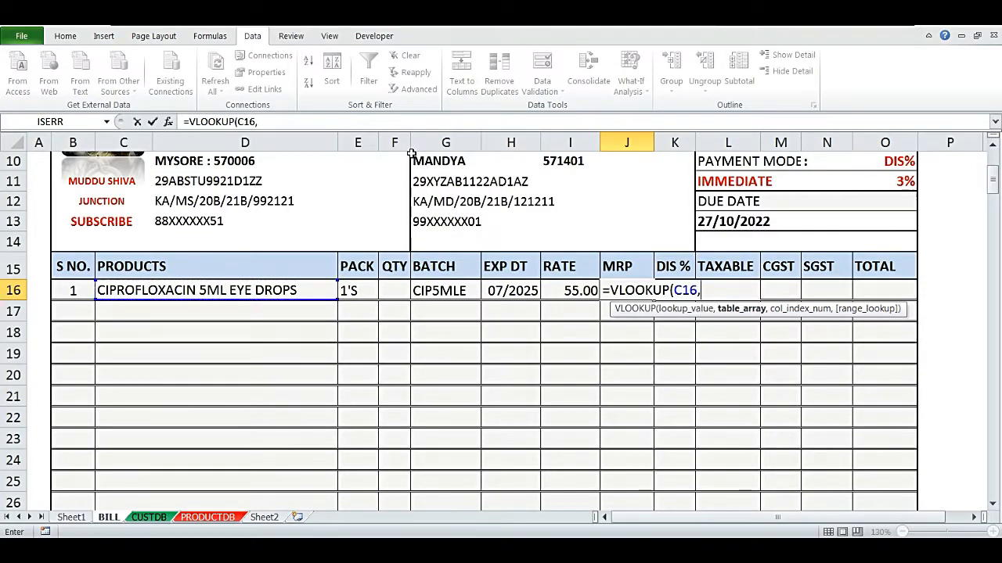
click(206, 515)
drag(182, 146, 476, 150)
text(,)
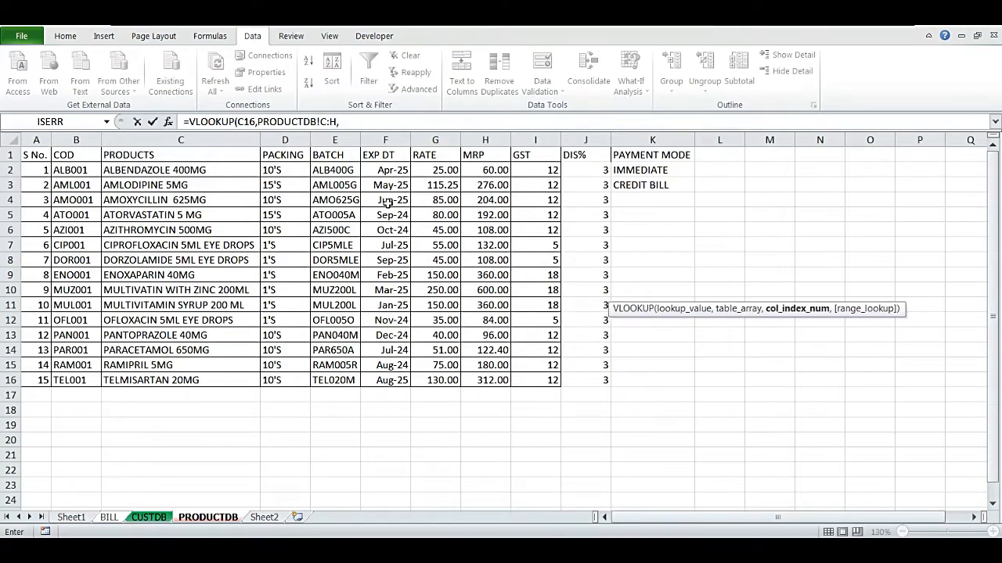
text(6,)
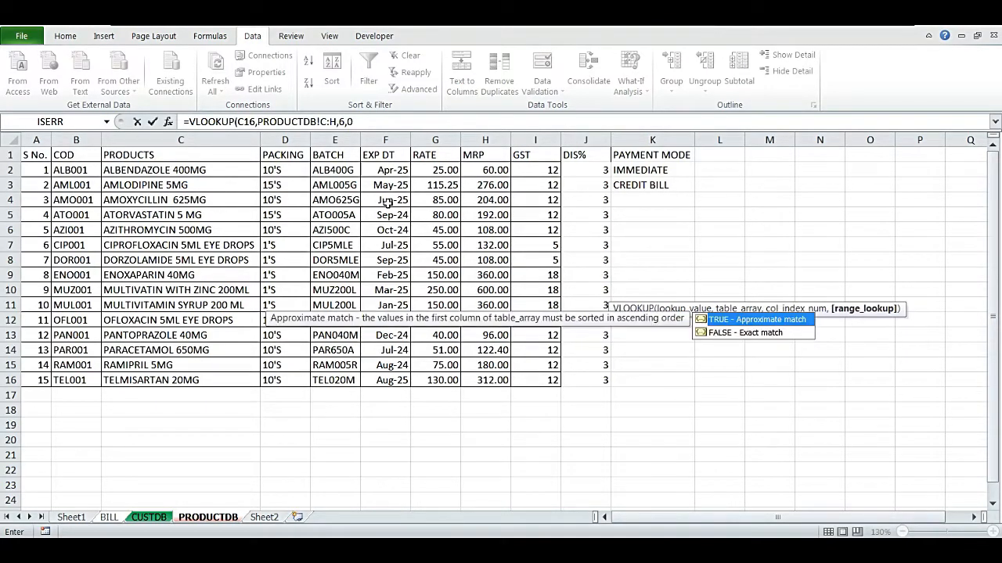
text(0)
key(Return)
- Step through the row 16 lookup cells to review their formulas
key(Up)
key(Right)
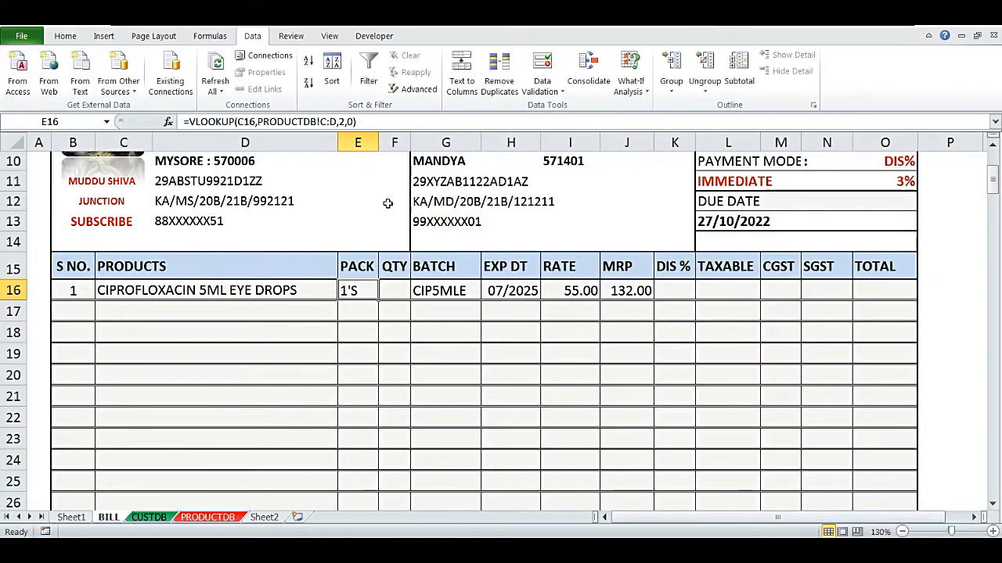
key(Right)
key(Right)
key(Right)
key(Right)
key(Left)
key(Left)
key(Left)
key(Left)
key(Left)
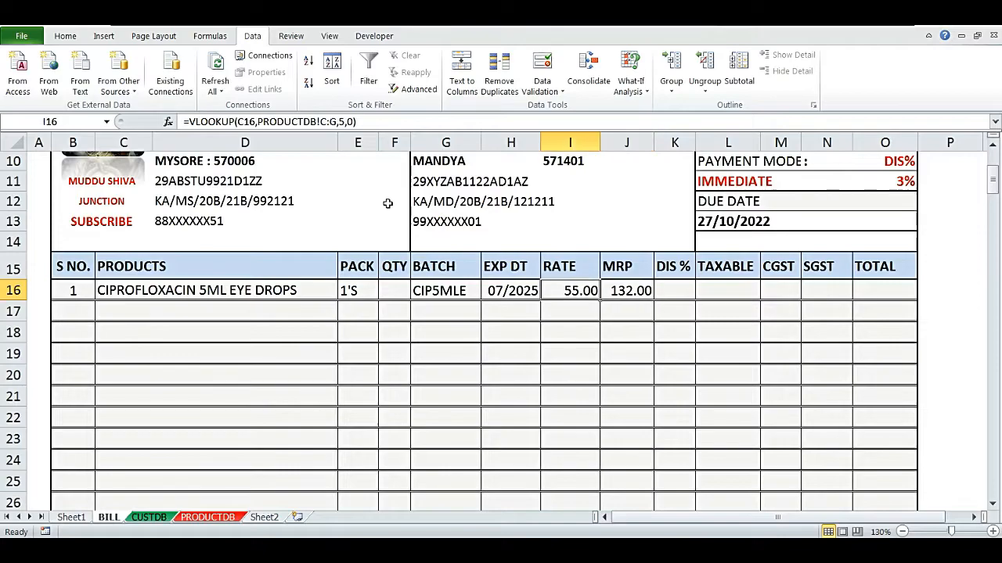
- Clear the product in C16 and wrap the PACK lookup in E16 in IFERROR so it returns "" on error
key(Delete)
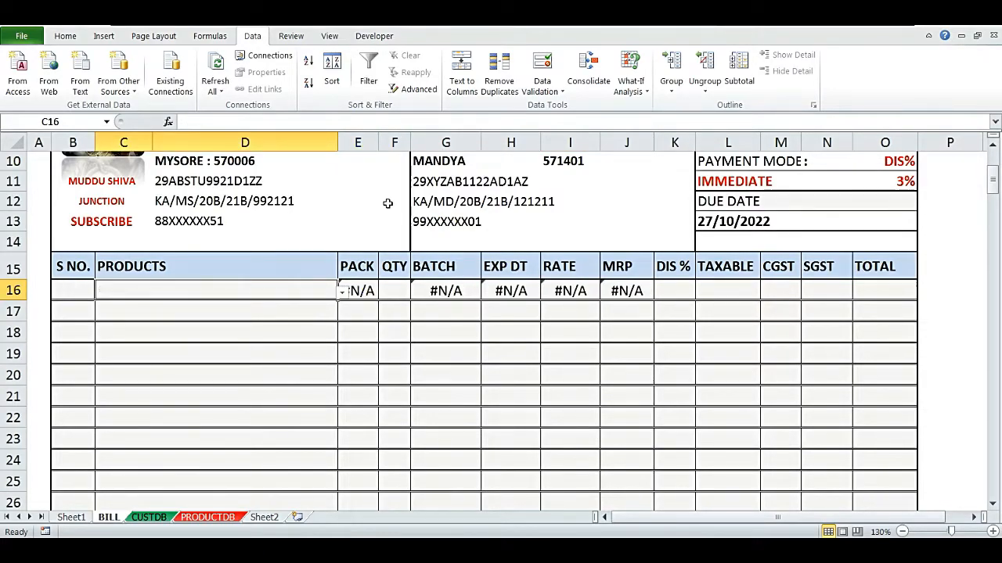
key(Right)
key(Right)
key(Right)
key(Right)
key(Right)
key(Right)
key(Left)
key(Left)
key(Left)
key(Left)
key(Left)
key(F2)
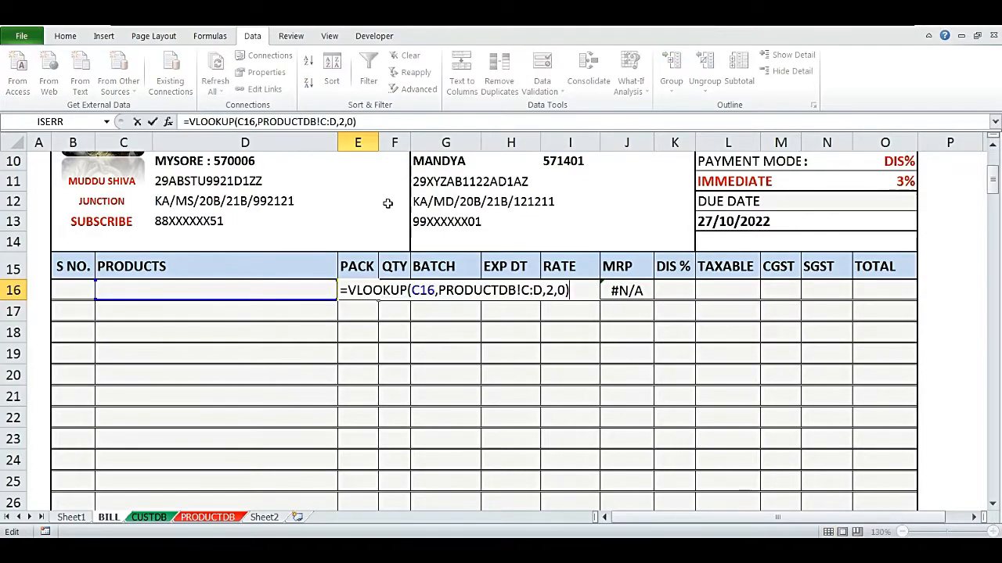
text(IFERROR)
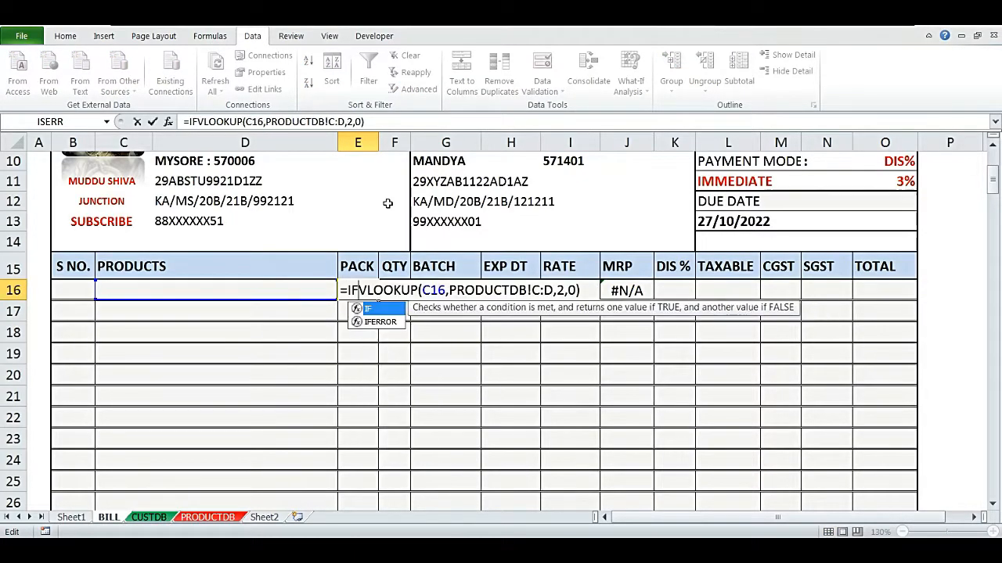
text(()
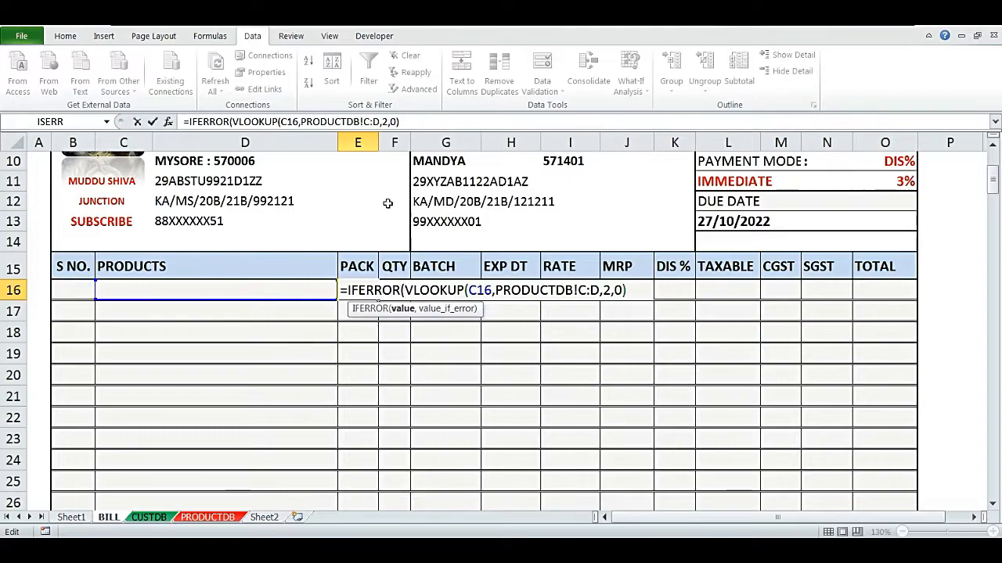
text(,)
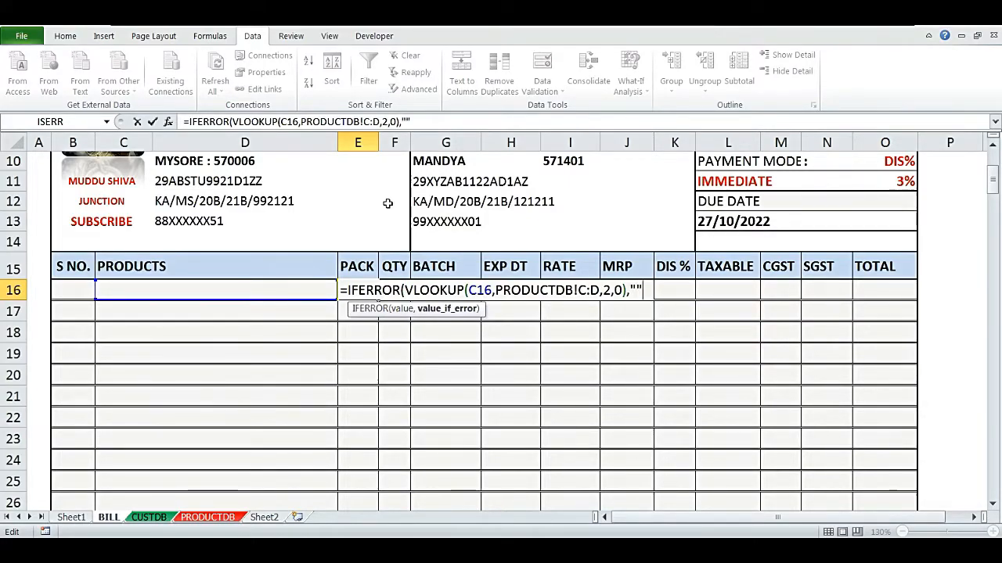
text(""))
key(Return)
- Wrap the BATCH lookup in G16 in IFERROR so it returns "" on error
key(Right)
key(Right)
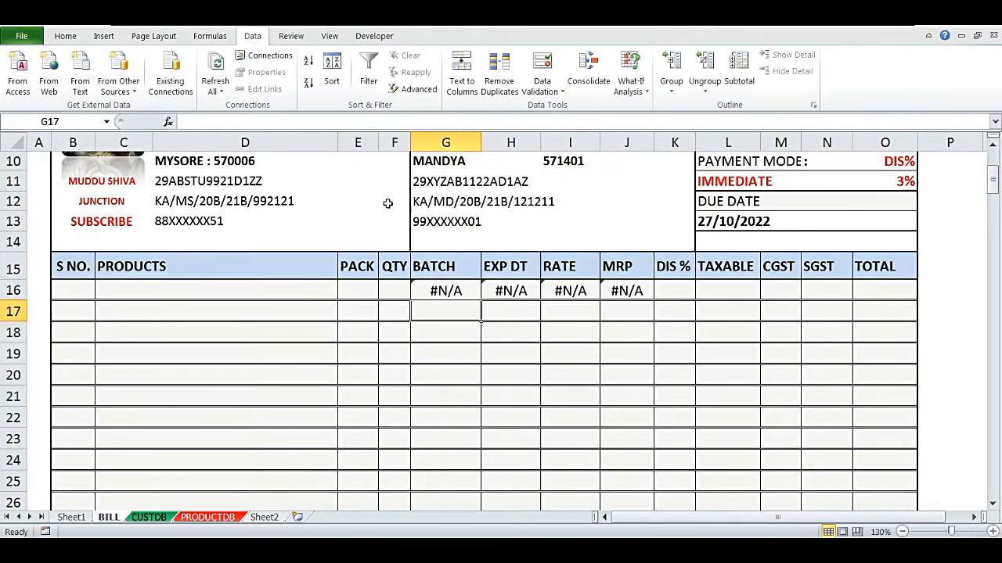
key(Up)
key(F2)
text(IFERROR(VLOOKUP(C16,PRODUCTDB!C:E,3,0)
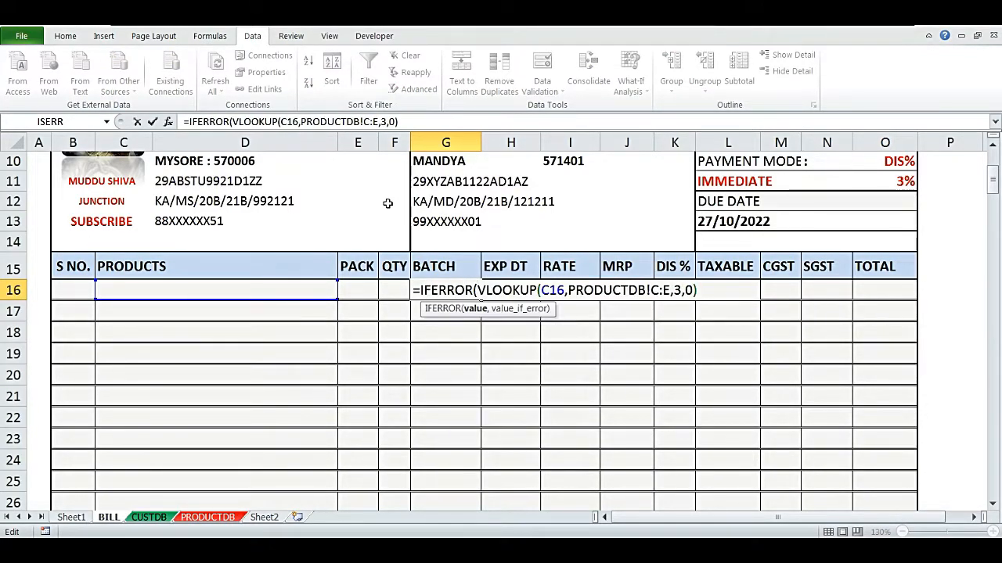
text(,)
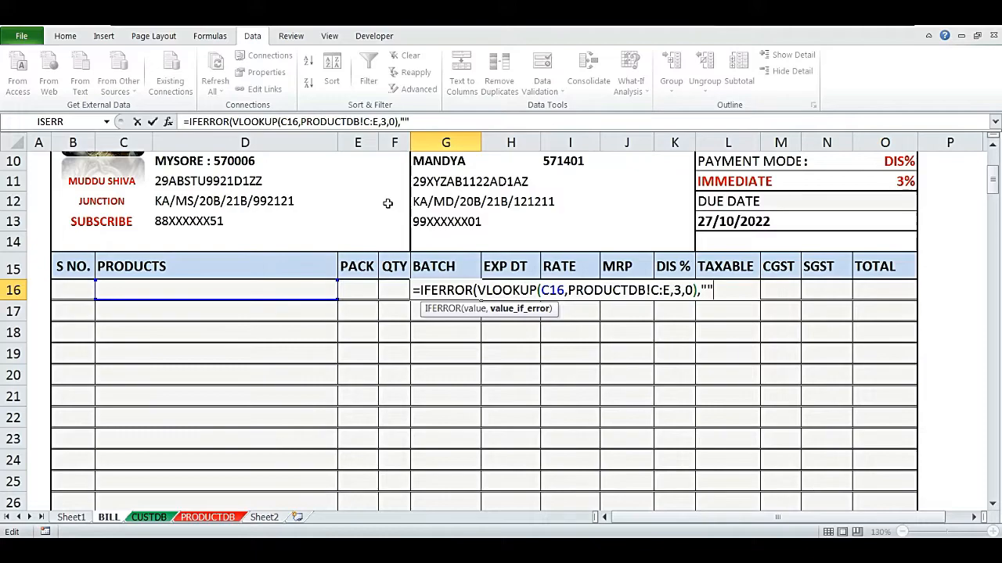
text(""))
key(Return)
- Wrap the EXP DT lookup in H16 in IFERROR so it returns "" on error
key(Right)
key(Up)
key(F2)
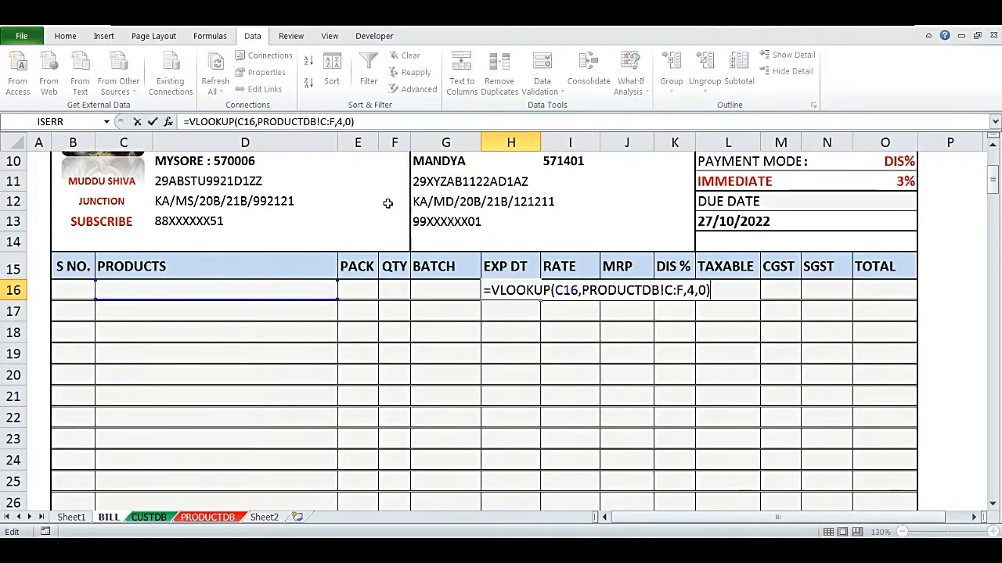
text(IFERROR)
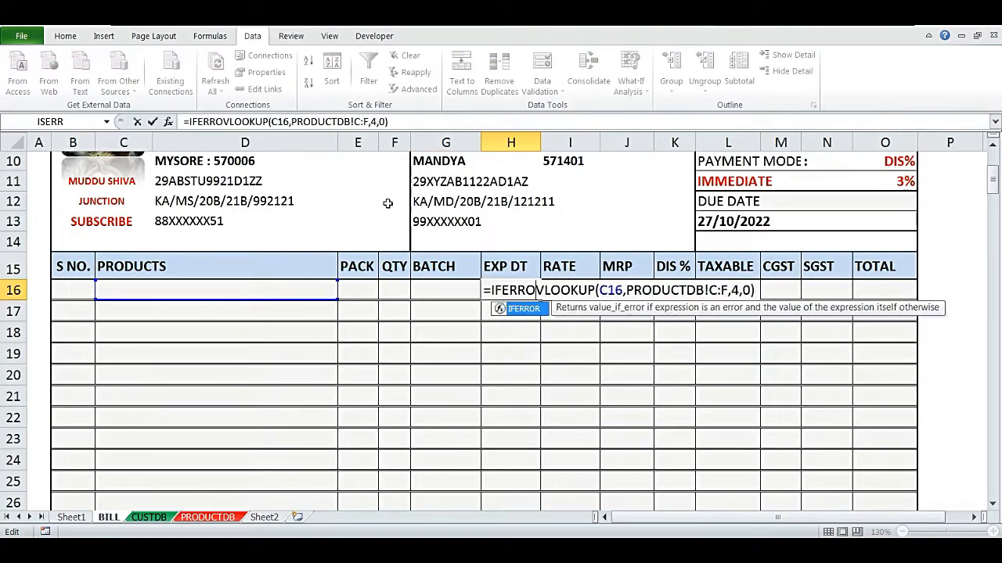
text(()
text(,)
text(""))
key(Return)
- Wrap the RATE lookup in I16 in IFERROR so it returns "" on error
key(Up)
key(Right)
key(F2)
key(Home)
key(Right)
text(IFERROR)
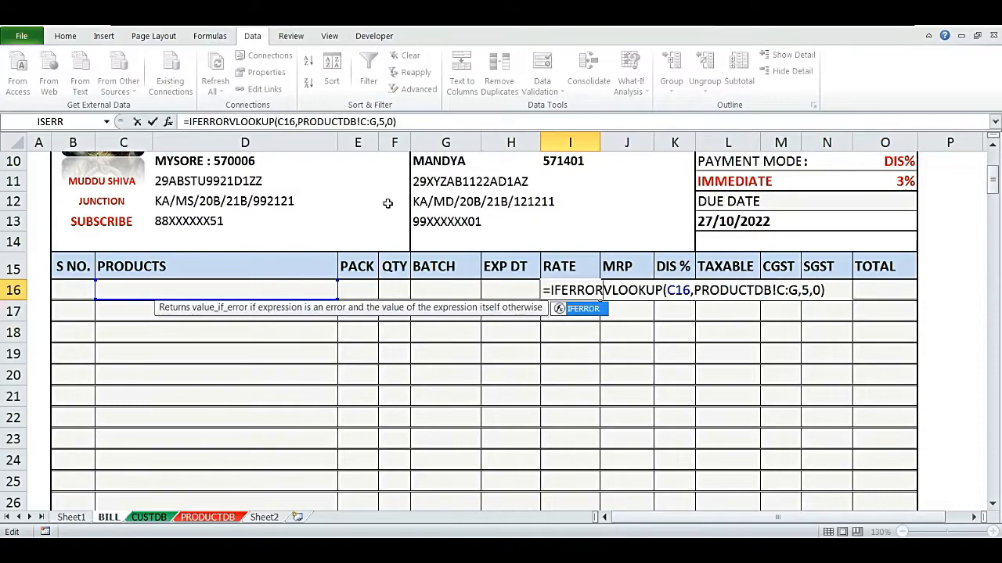
text(()
text(,""))
key(Return)
- Wrap the MRP lookup in J16 in IFERROR so it returns "" on error
key(Right)
key(Up)
key(F2)
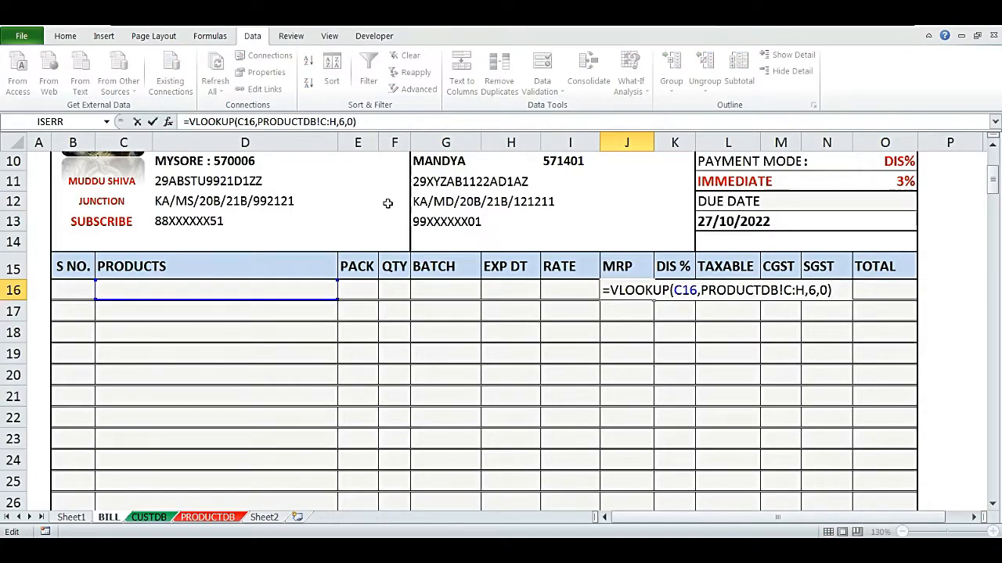
text(IFERROR)
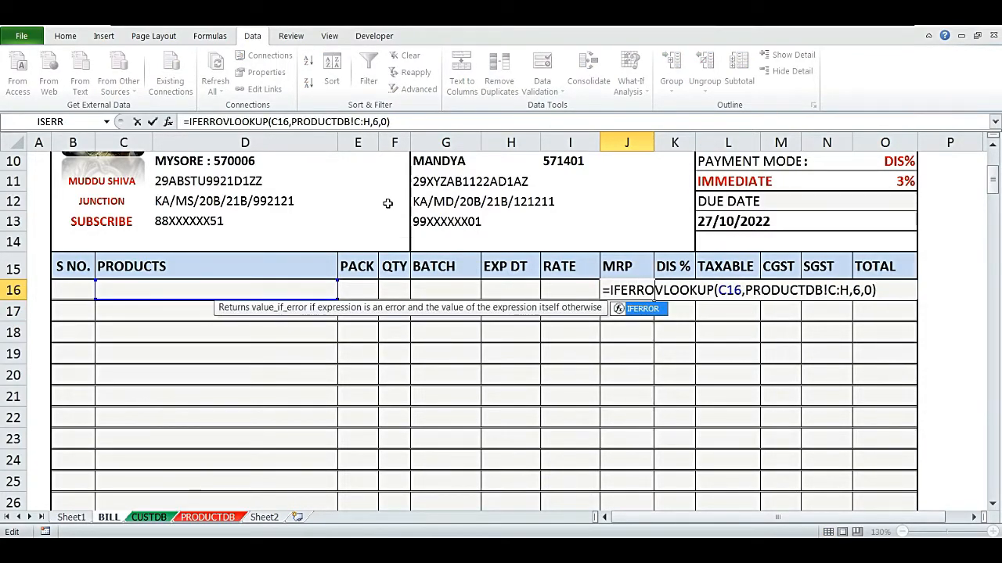
text(()
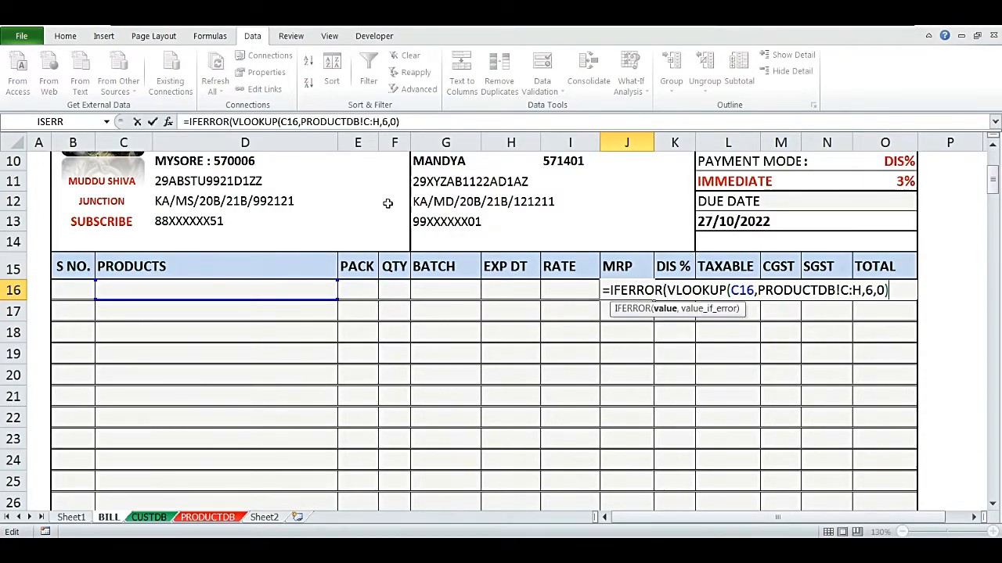
text(,)
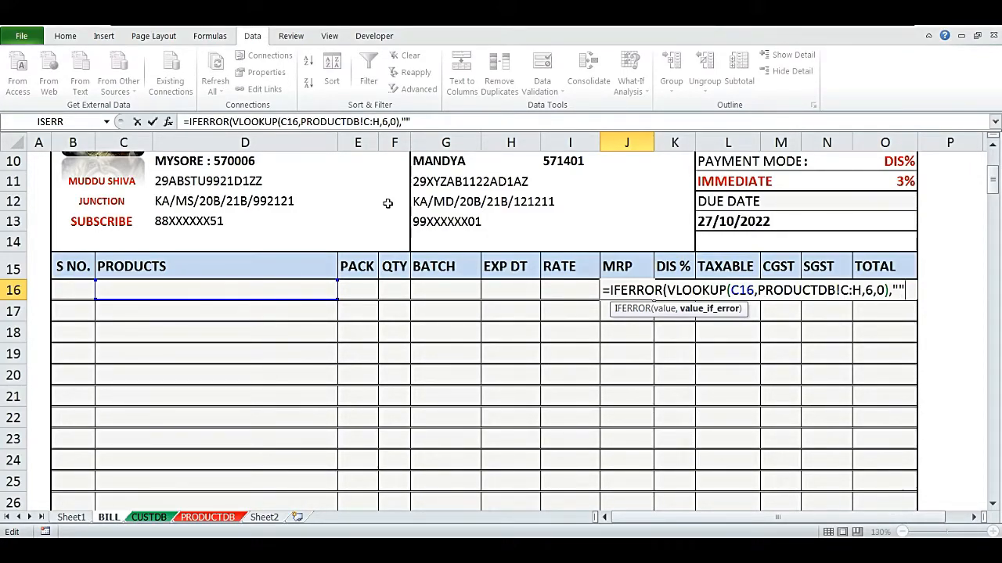
text(""))
key(Return)
- Pick AZITHROMYCIN 500MG from the product dropdown in C16
key(Up)
key(Left)
key(Left)
key(Left)
key(Left)
key(Left)
key(Left)
key(alt+Down)
key(Down)
key(Down)
key(Down)
key(Down)
key(Return)
- Step through the row 16 cells to review the filled product details
key(Right)
key(Right)
key(Right)
key(Right)
key(Right)
key(Right)
key(Left)
key(Left)
key(Left)
key(Right)
key(Right)
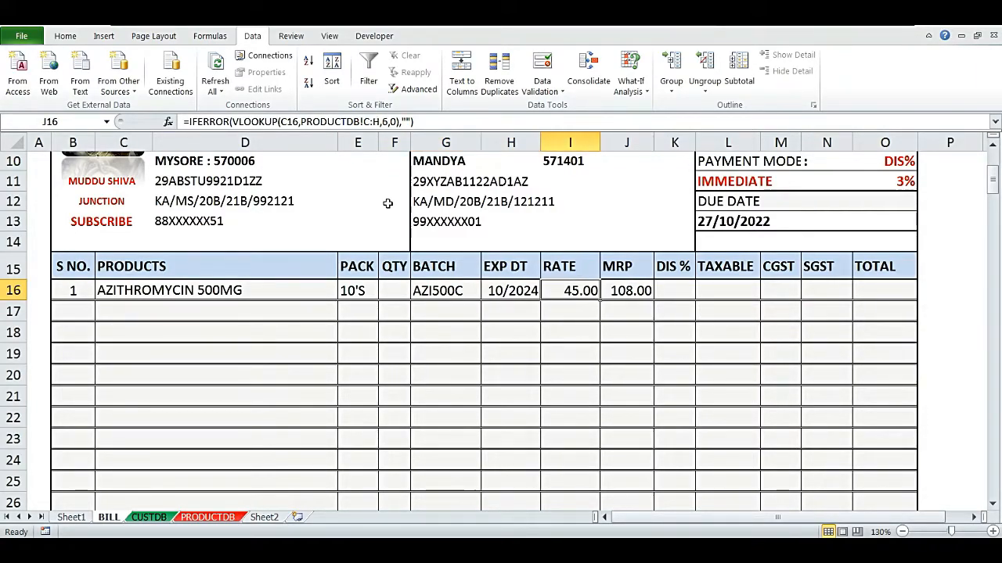
- Clear the product in C16 and pick AMLODIPINE 5MG from its dropdown
key(Left)
key(Left)
key(Left)
key(Left)
key(Left)
key(Delete)
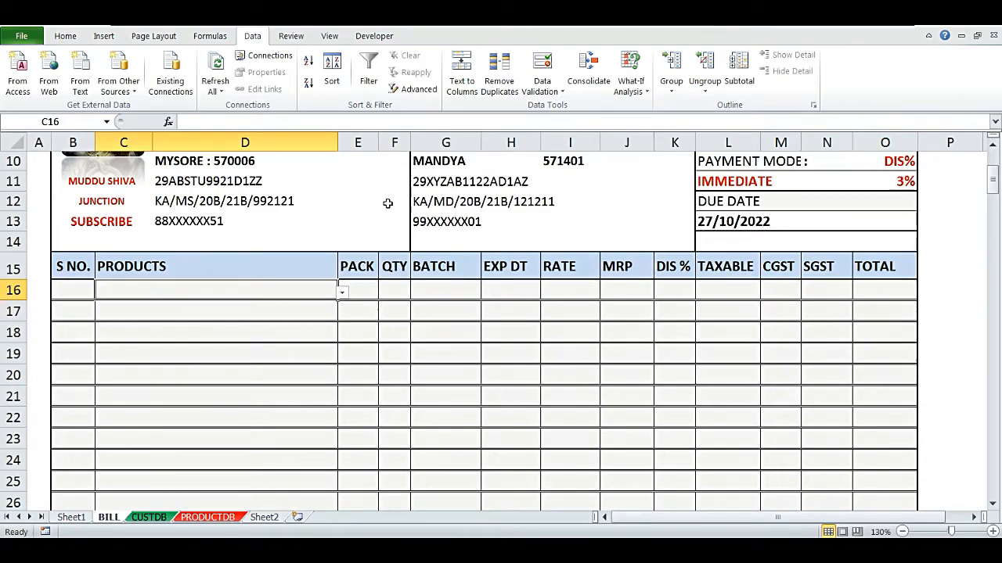
key(alt+Down)
key(Down)
key(Return)
key(Right)
key(Right)
key(Right)
key(Right)
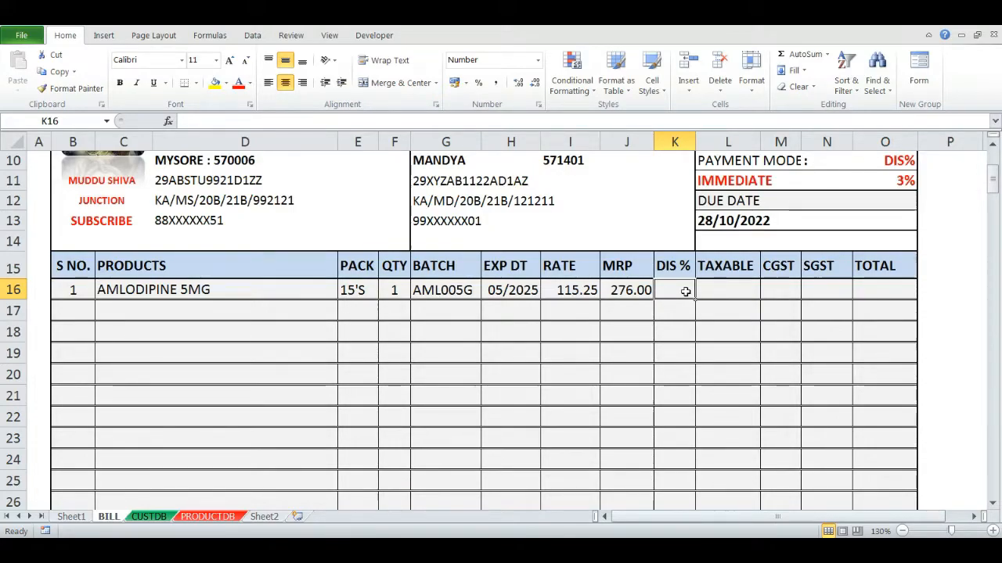
- Switch the payment mode in L11 through its dropdown options and back to IMMEDIATE
click(731, 183)
key(alt+Down)
key(Down)
key(Up)
key(Return)
key(alt+Down)
key(Down)
key(Return)
key(alt+Down)
key(Down)
key(Return)
key(alt+Down)
key(Up)
key(Up)
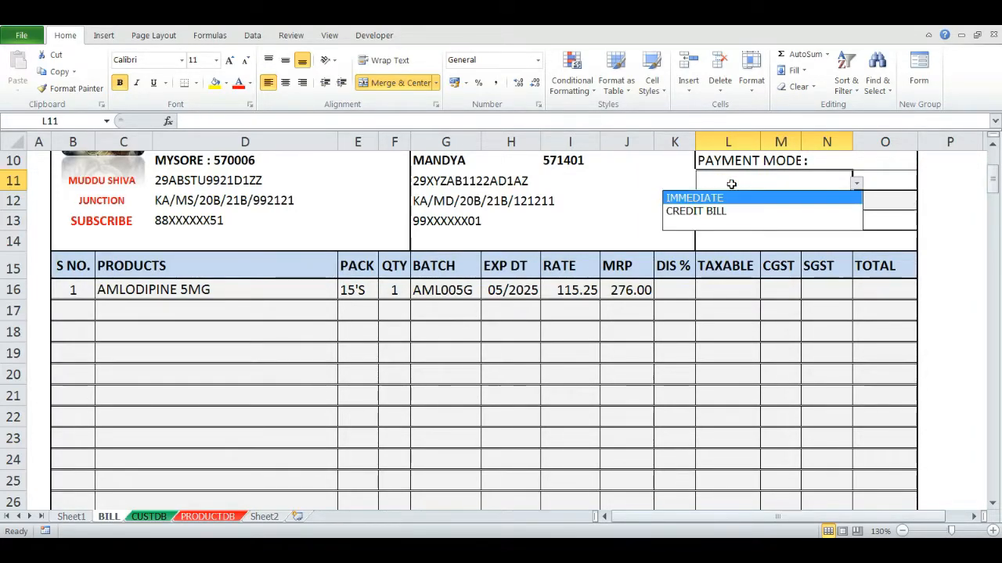
key(Return)
- Enter =IF(AND(L11="IMMEDIATE"),3) in the DIS % cell K16
click(691, 289)
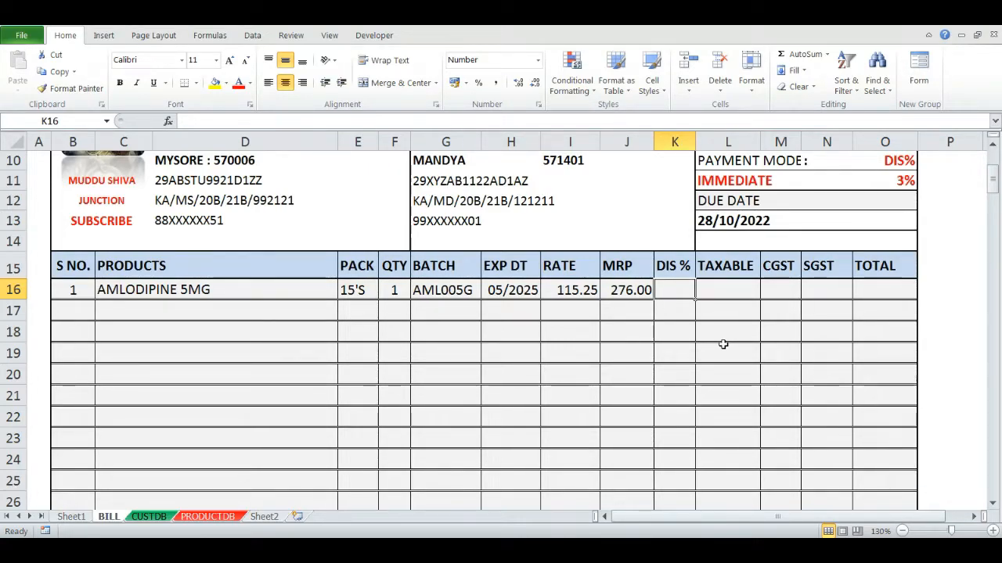
text(=IF()
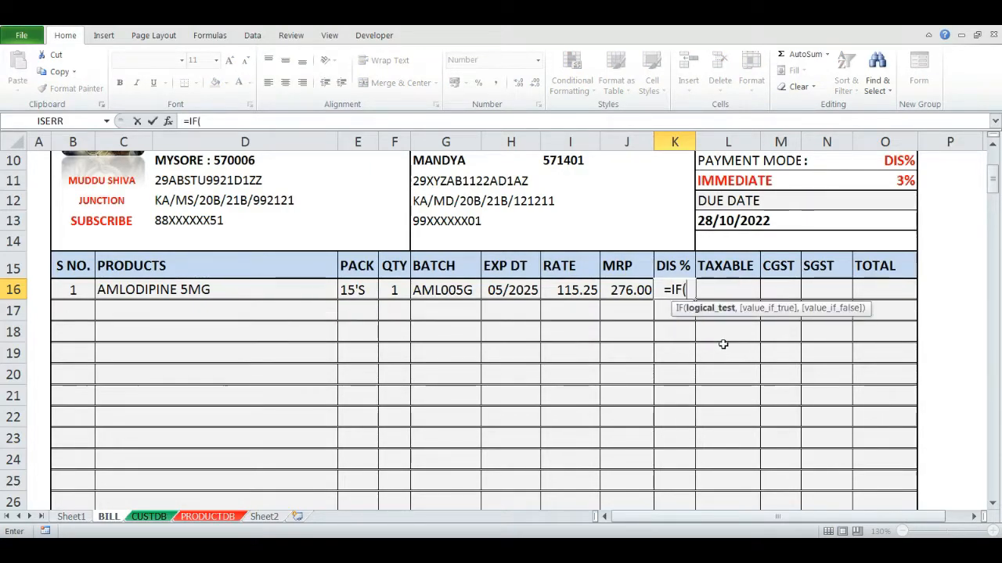
text(AND()
key(Up)
key(Up)
key(Up)
key(Up)
key(Up)
key(Right)
text(=)
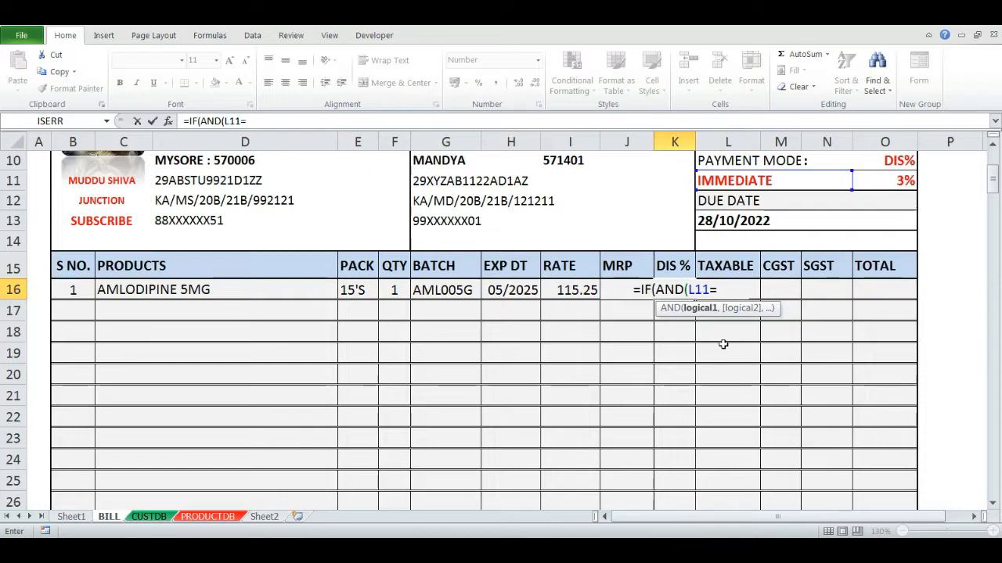
text("IM)
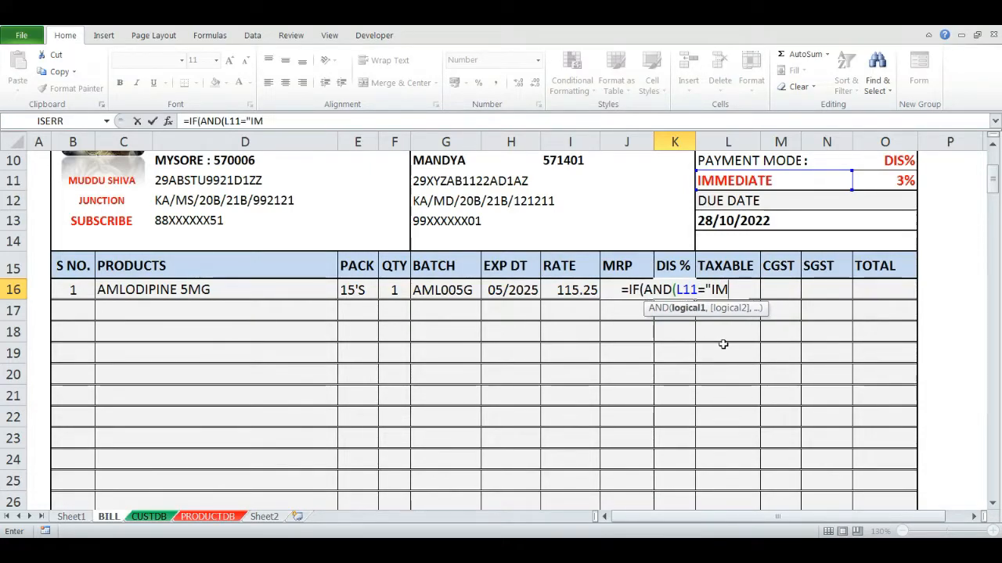
text(MEDIATE")
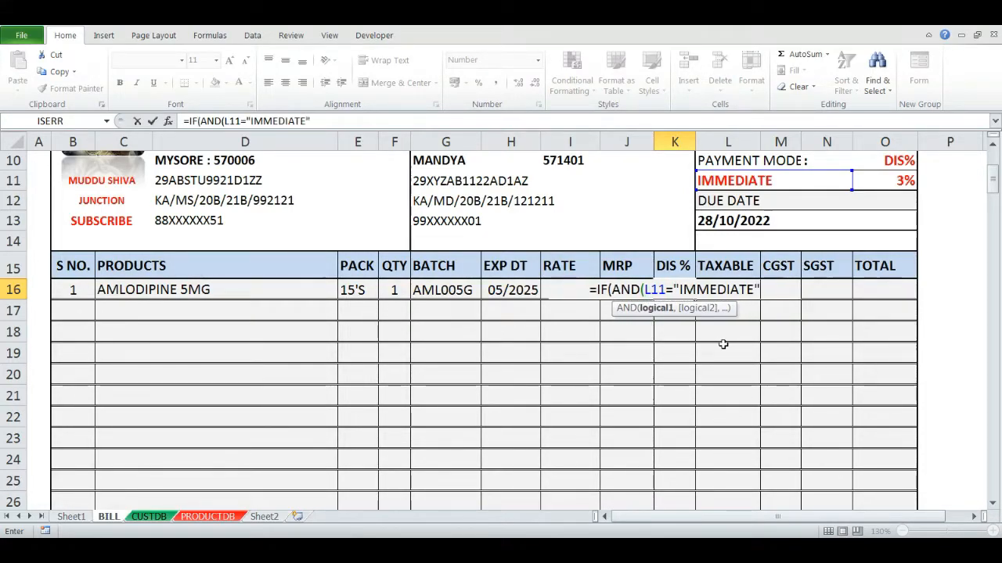
text(),)
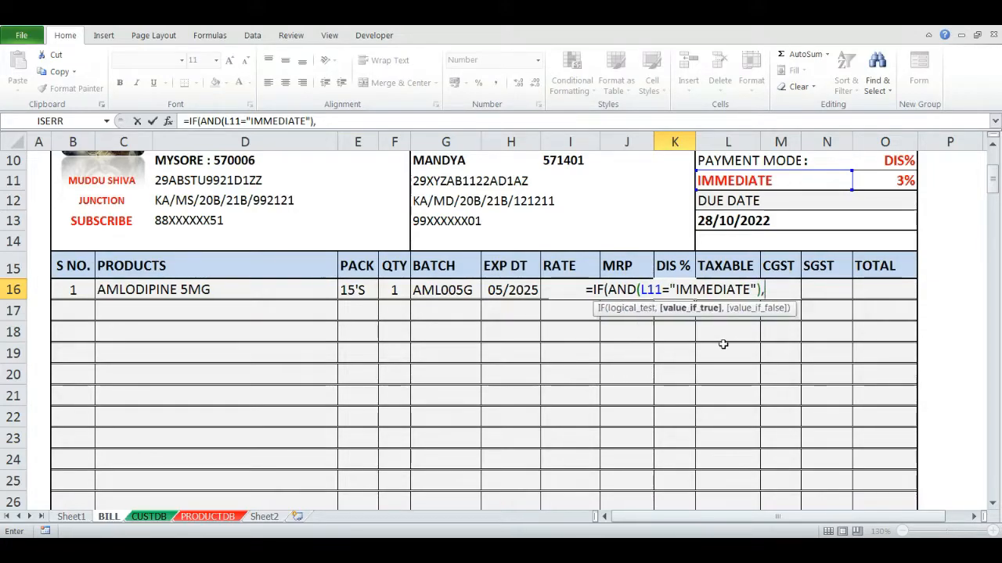
text(3)
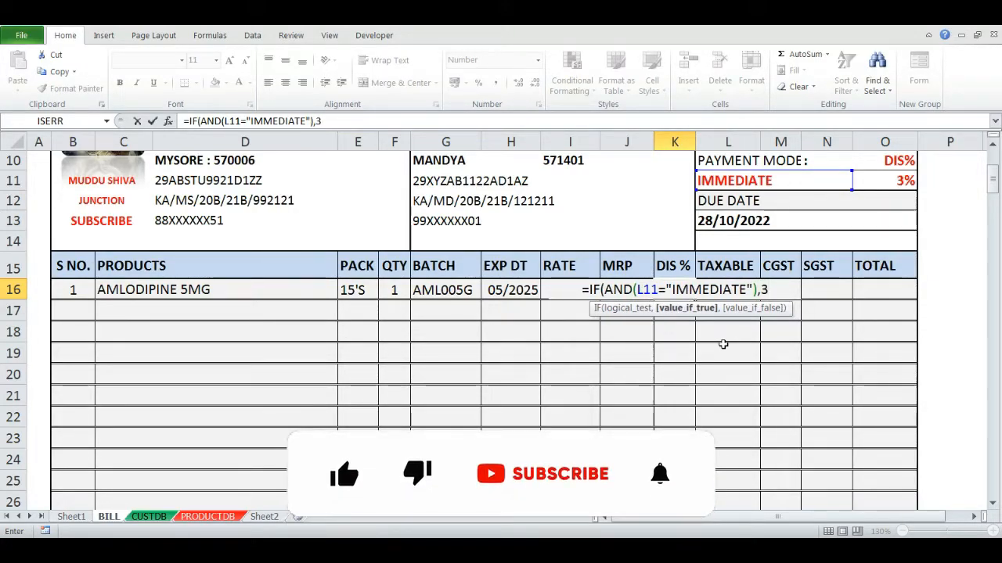
key(Return)
- Set the payment mode in L11 to CREDIT BILL
key(Return)
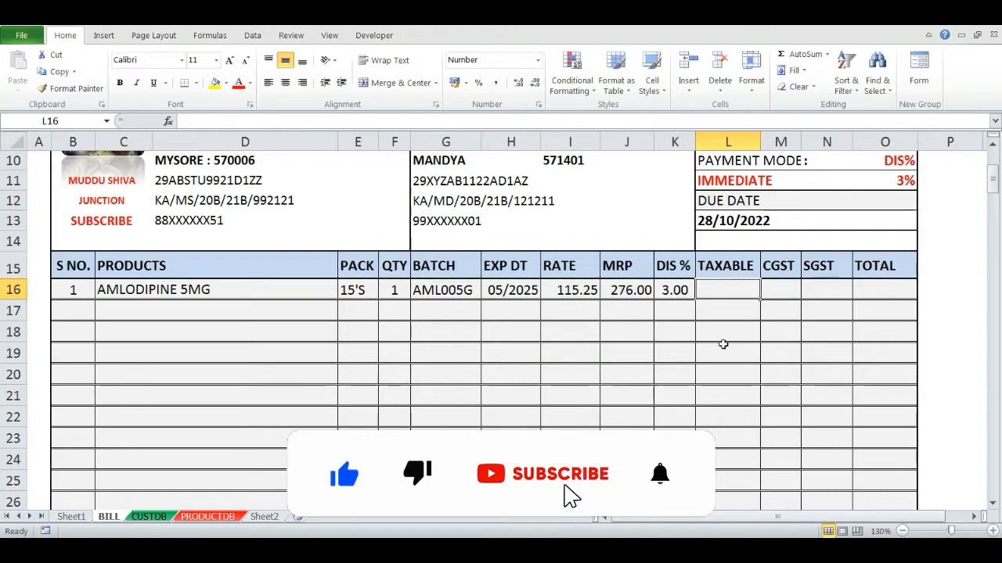
key(Up)
key(Up)
key(Up)
key(Up)
key(Up)
key(Right)
key(alt+Down)
key(Return)
key(Down)
key(Down)
key(Down)
key(Down)
key(Down)
key(Left)
key(Up)
key(Up)
key(Up)
key(Up)
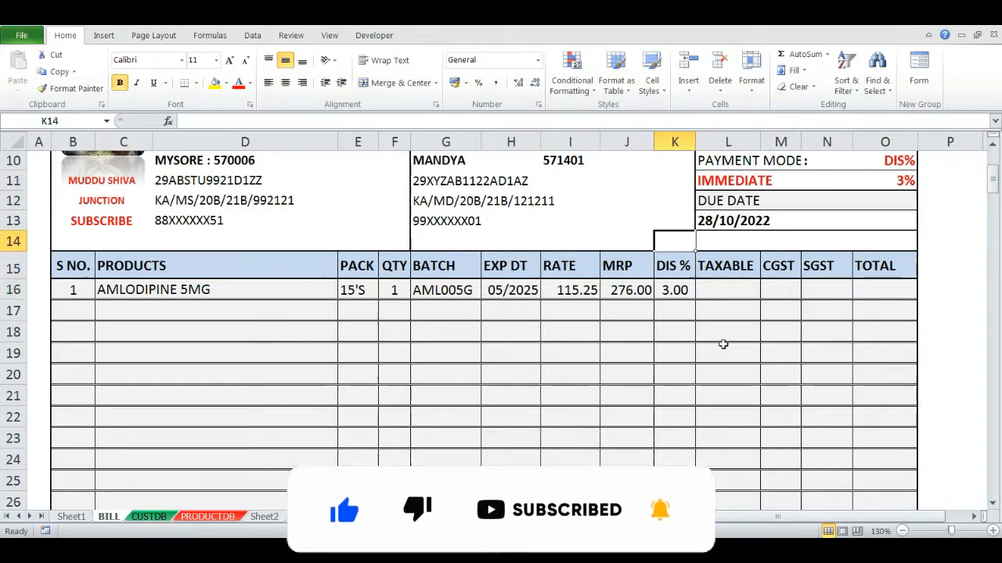
key(Right)
key(Up)
key(alt+Down)
key(Down)
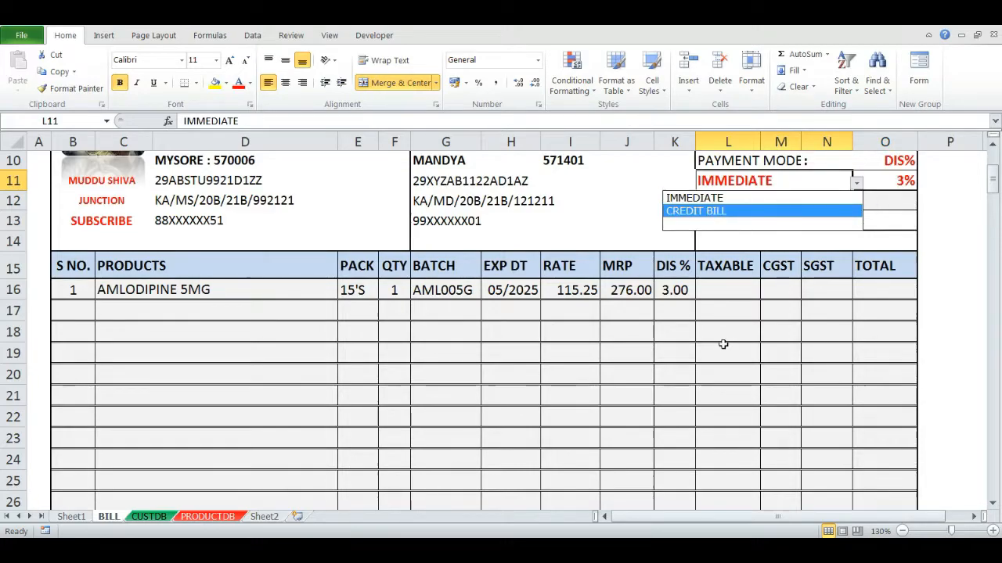
key(Return)
- Extend the K16 discount formula with a nested IF returning "0.00" when L11 is CREDIT BILL
key(Down)
key(Down)
key(Down)
key(Down)
key(Down)
key(Left)
key(alt)
key(alt)
key(F2)
key(BackSpace)
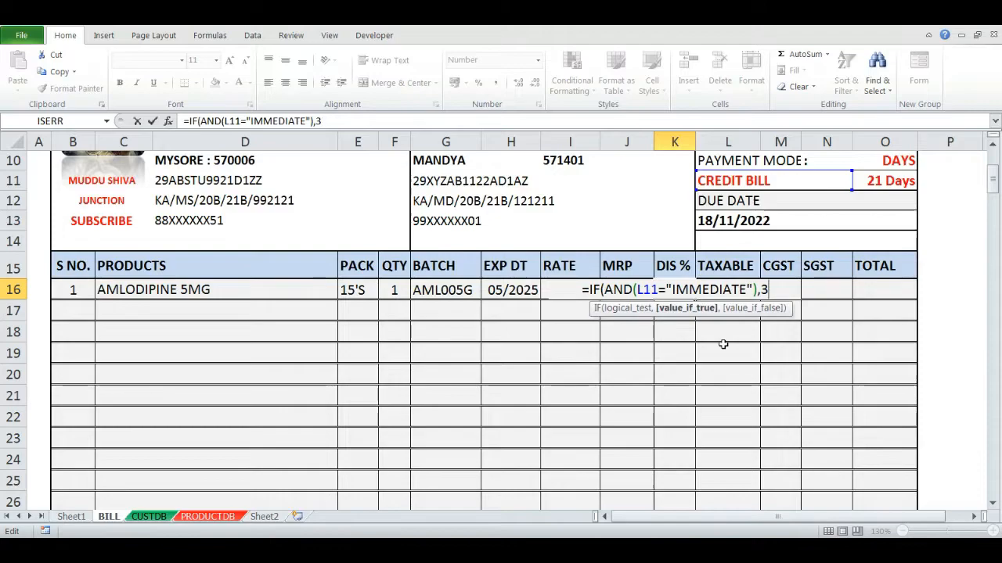
text(,IF()
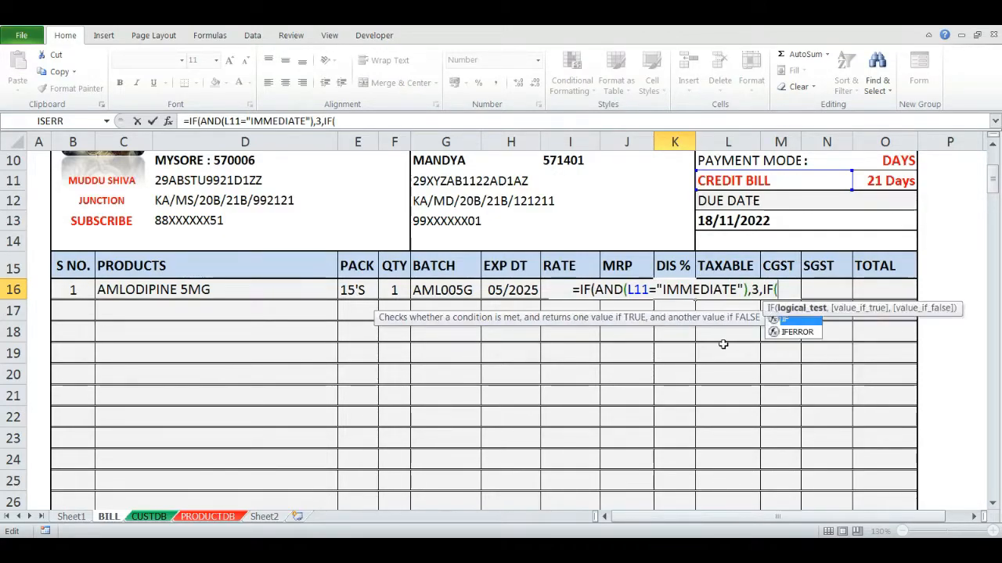
text(AND(L)
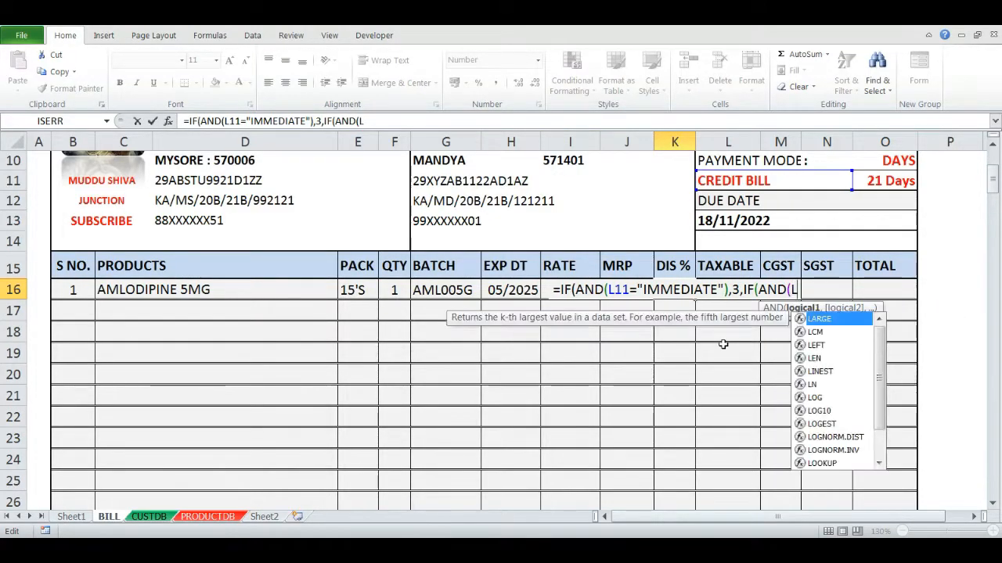
text(11)
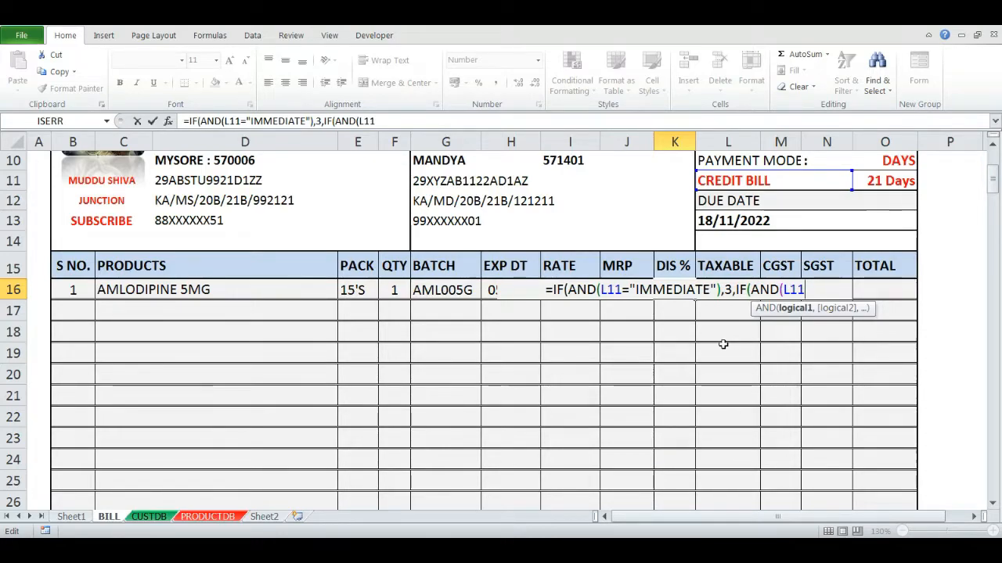
text(=")
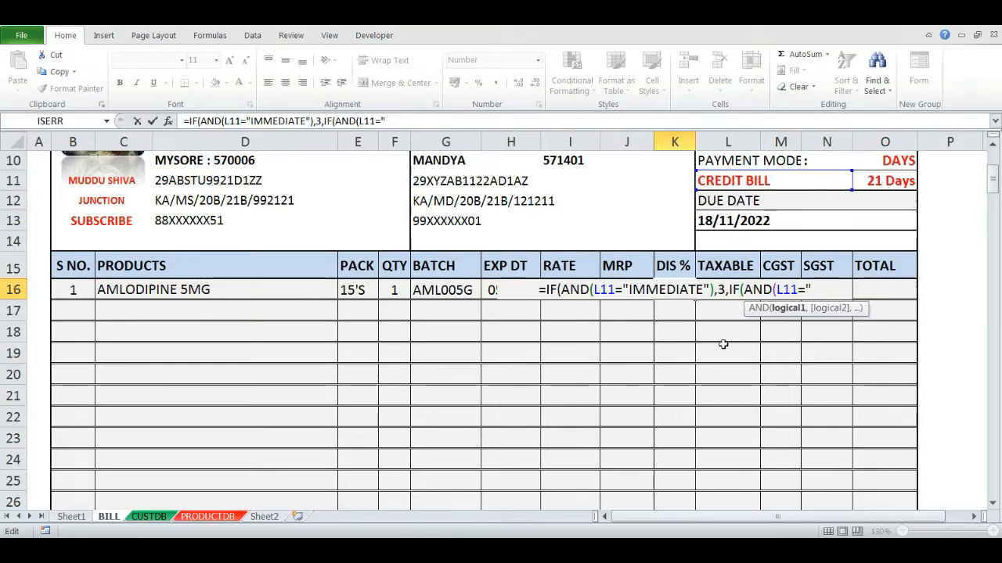
text(CREDIT BILL")
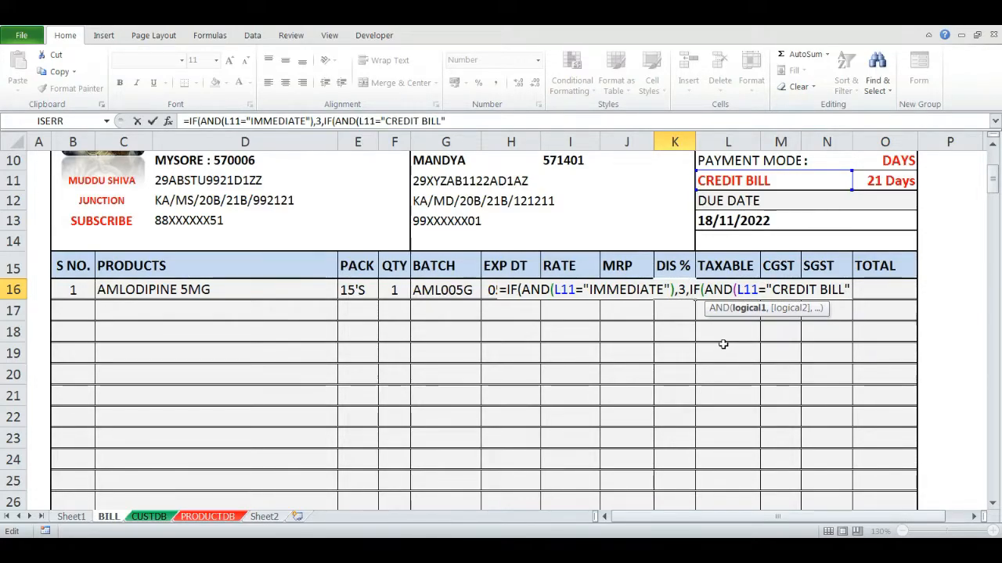
text(),")
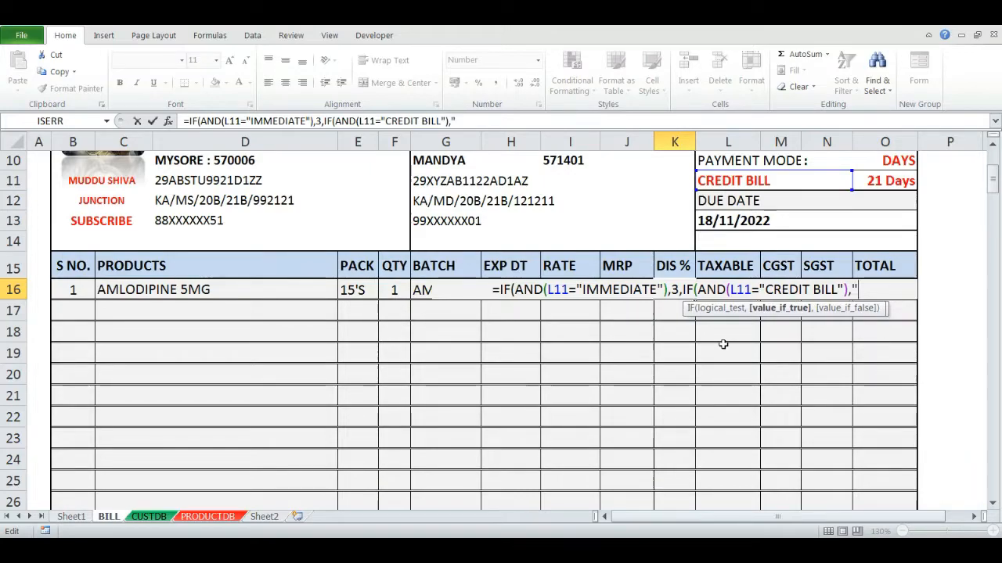
text(0.00)
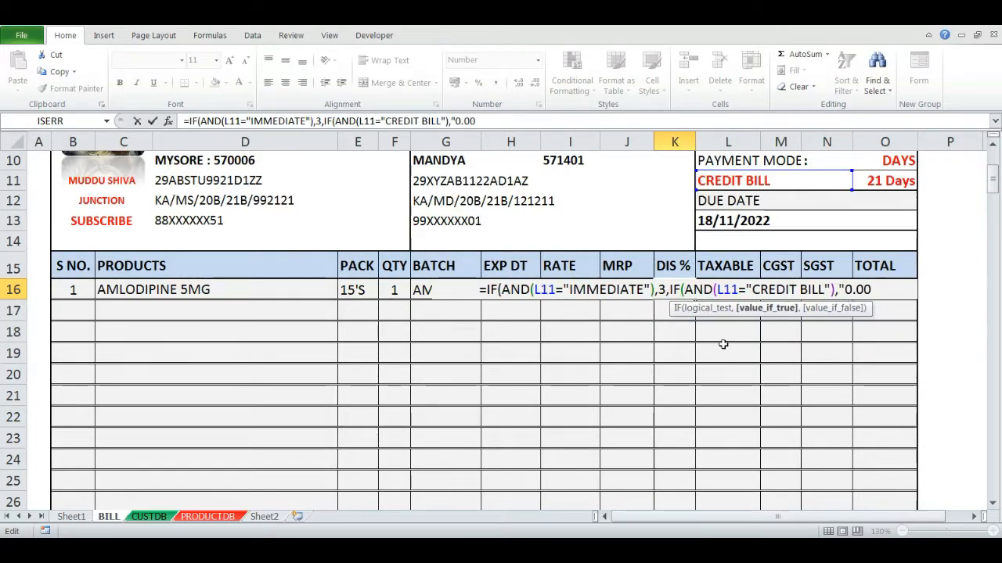
text(")
key(Return)
- Test the discount by switching the payment mode in L11 to IMMEDIATE, CREDIT BILL and then blank
key(Return)
key(Up)
key(Up)
key(Up)
key(Up)
key(Up)
key(Up)
key(Right)
key(alt+Down)
key(Up)
key(Return)
key(Down)
key(Down)
key(Down)
key(Down)
key(Down)
key(Up)
key(Left)
key(Up)
key(Up)
key(Up)
key(Up)
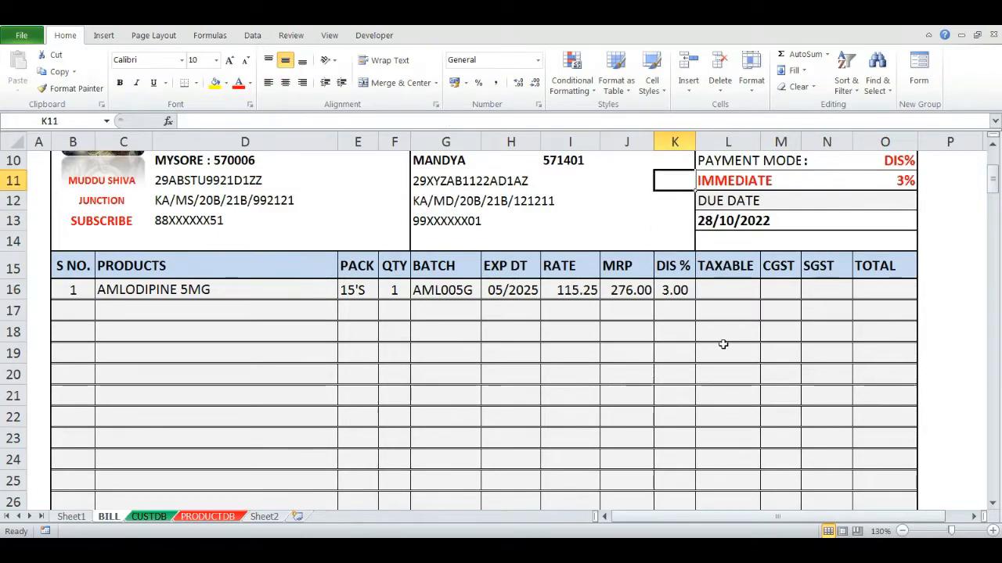
key(Right)
key(alt+Down)
key(Down)
key(Return)
key(Down)
key(Down)
key(Down)
key(Down)
key(Down)
key(Up)
key(Left)
key(Up)
key(Up)
key(Up)
key(Right)
key(Up)
key(alt+Down)
- Add a third nested IF to the K16 formula returning "0.00" when L11 is blank, and review it
key(Down)
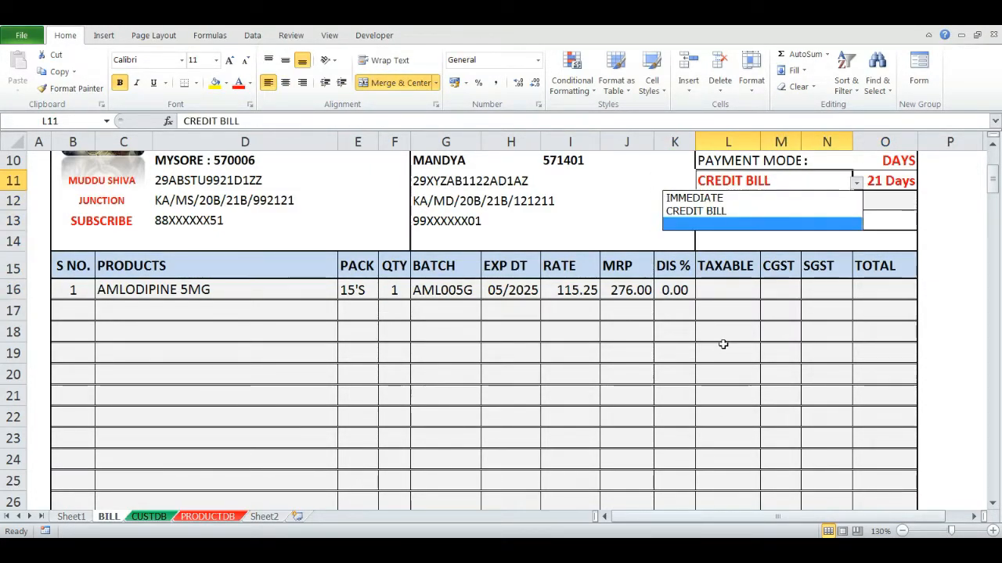
key(Return)
key(Down)
key(Down)
key(Down)
key(Down)
key(Down)
key(Up)
key(Left)
key(Down)
key(F2)
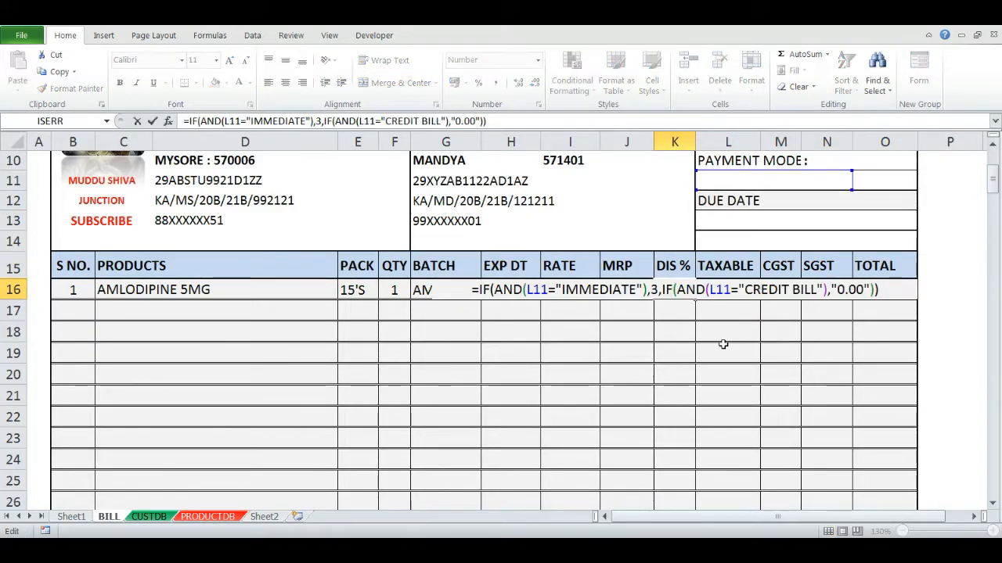
key(BackSpace)
key(BackSpace)
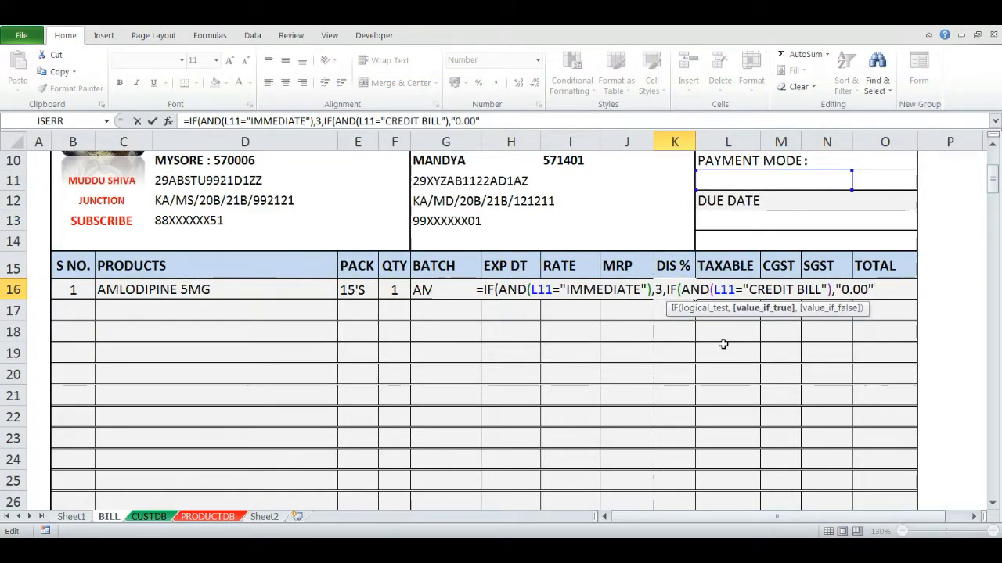
text(,IF(AJD)
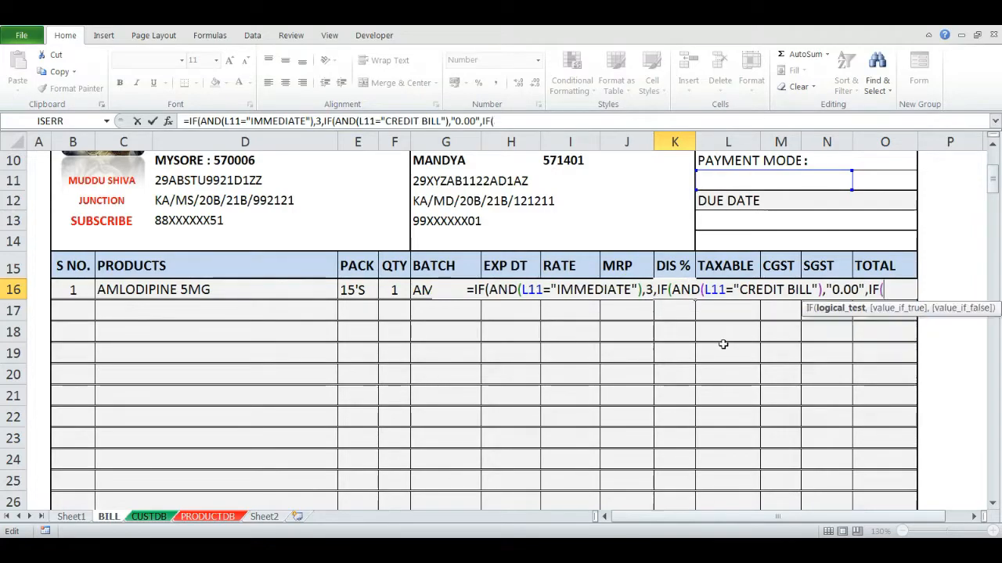
key(BackSpace)
key(BackSpace)
text(ND()
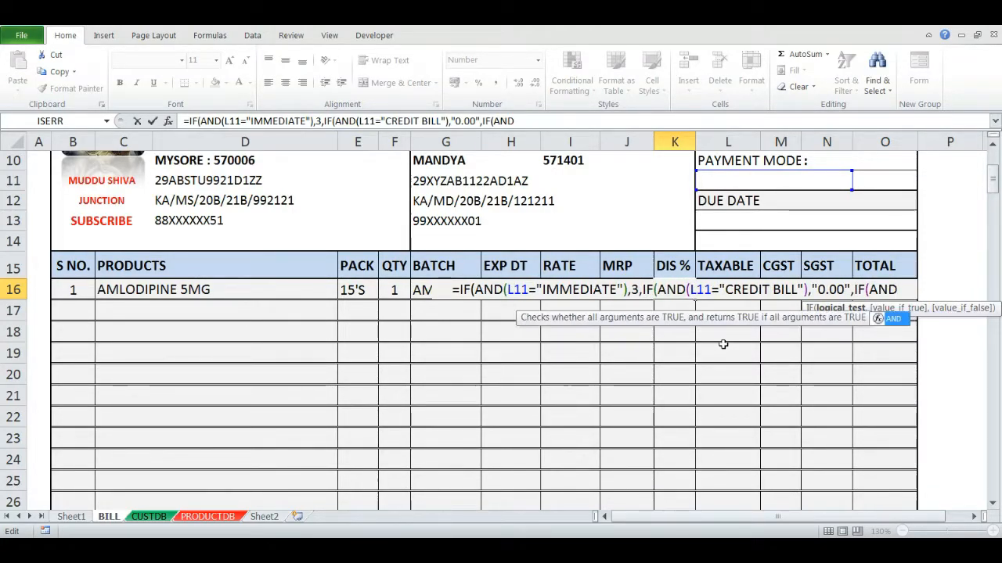
text(L11)
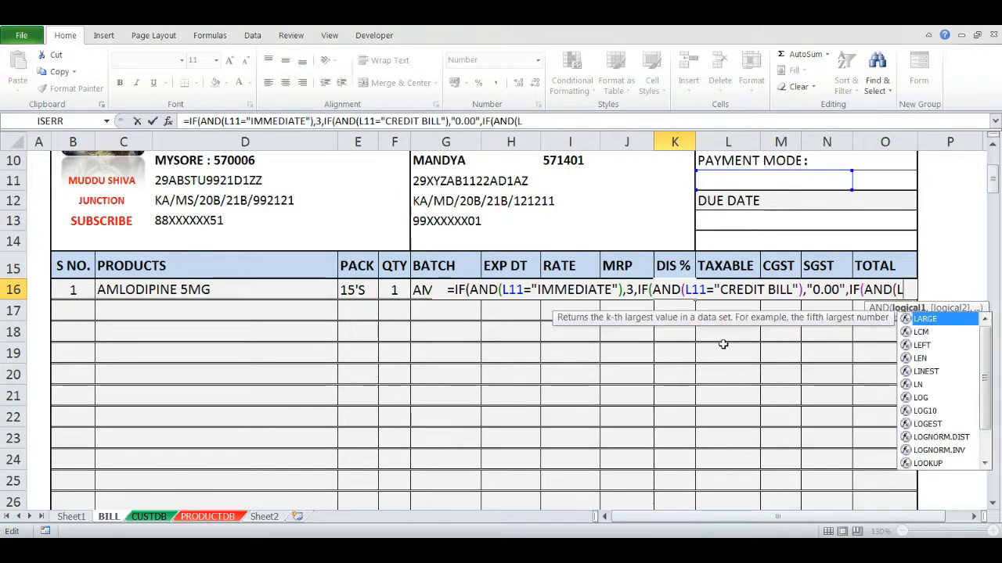
text(="")
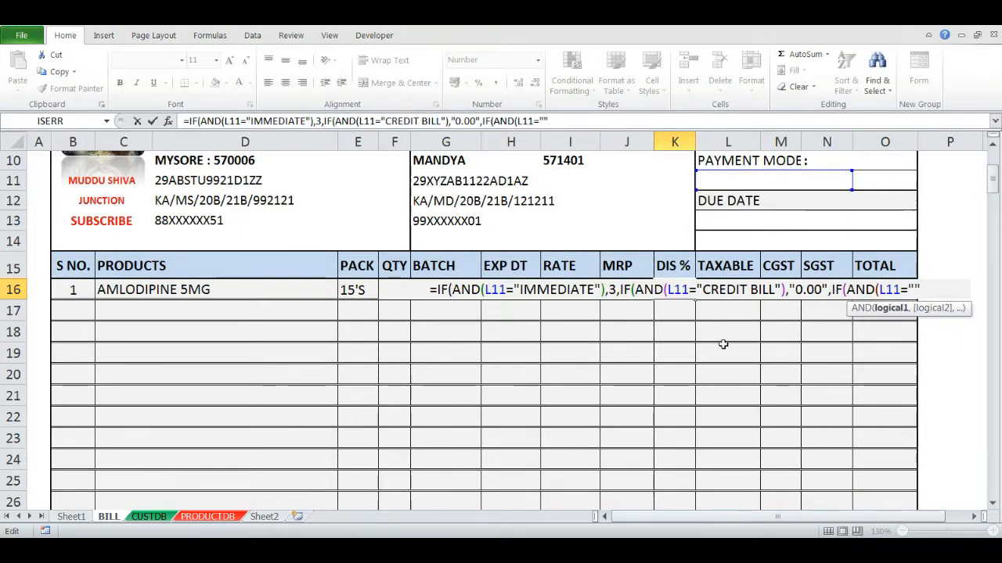
text()<)
key(BackSpace)
text(,)
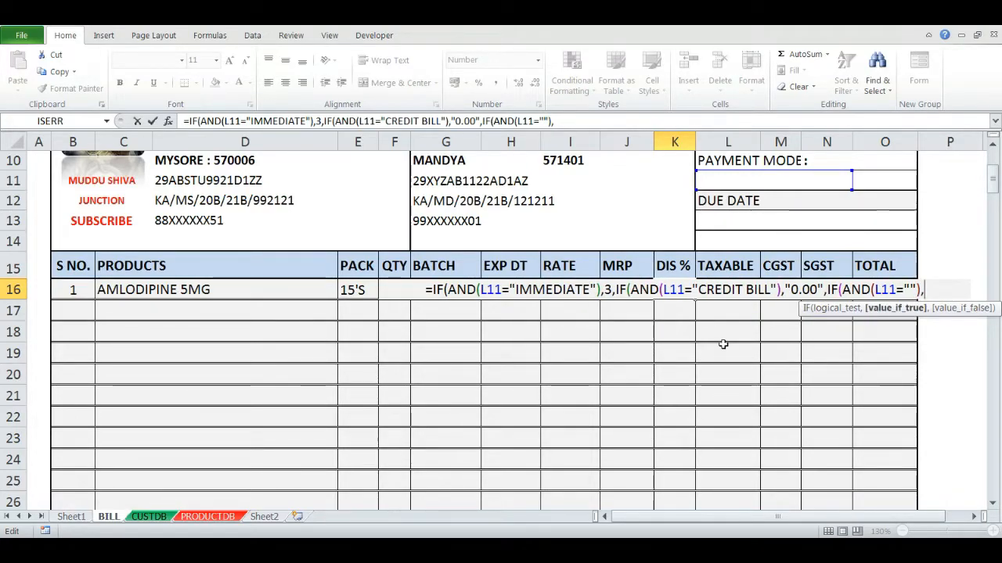
text("0.00)
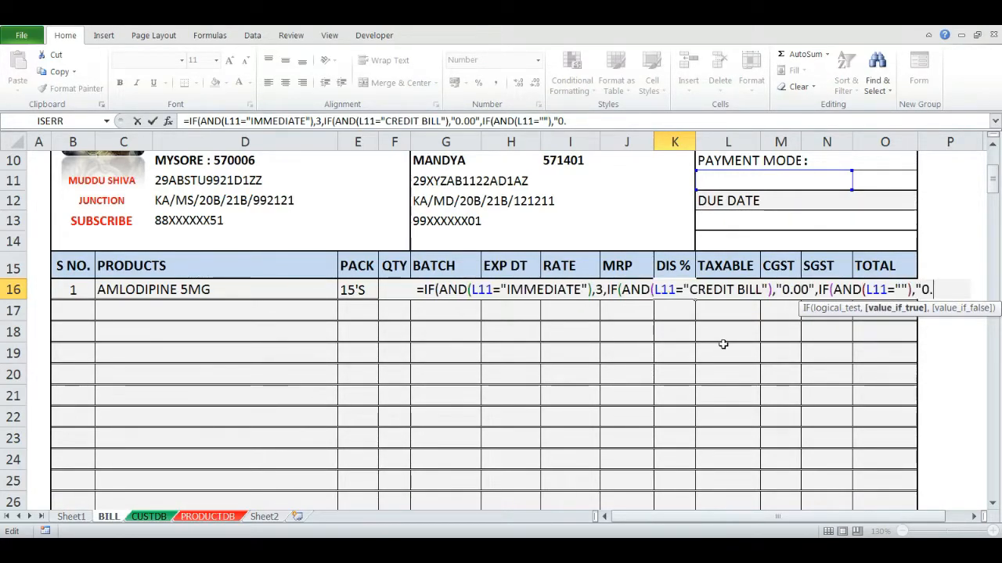
text(")
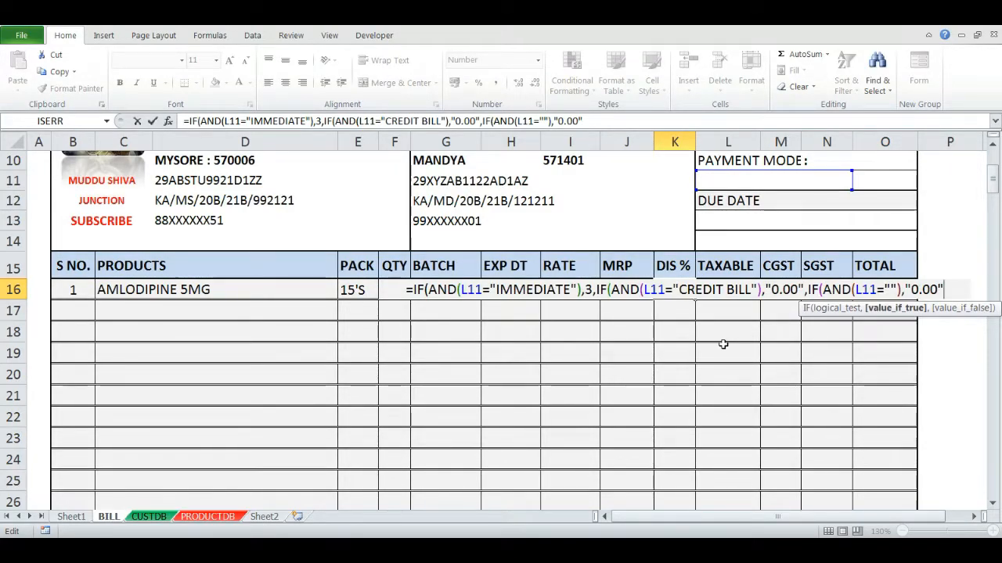
key(Return)
key(Return)
key(Up)
key(F2)
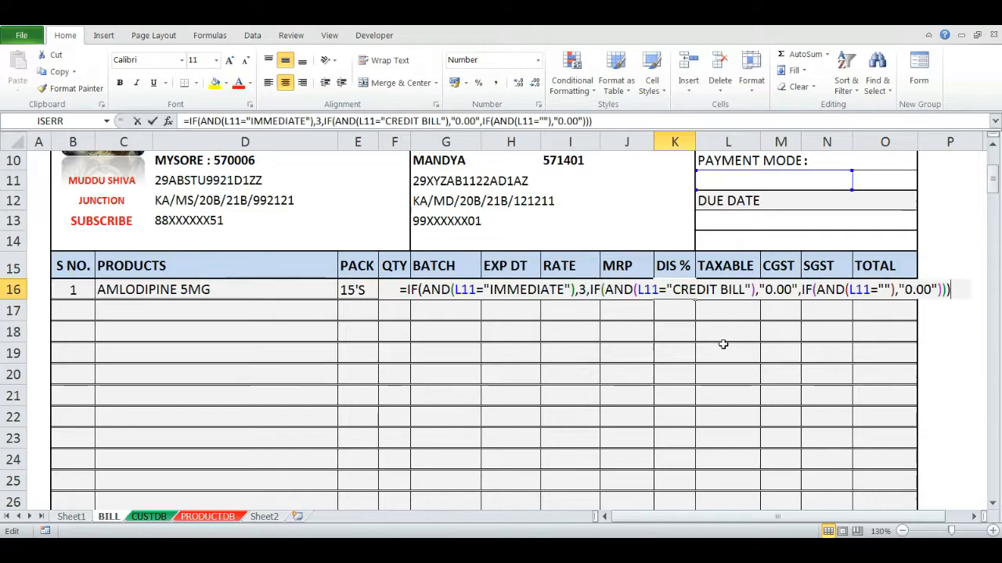
key(Return)
- Test the discount by choosing IMMEDIATE and then CREDIT BILL as the payment mode in L11
key(Up)
key(Up)
key(Up)
key(Up)
key(Up)
key(Up)
key(Right)
key(alt+Down)
key(Up)
key(Up)
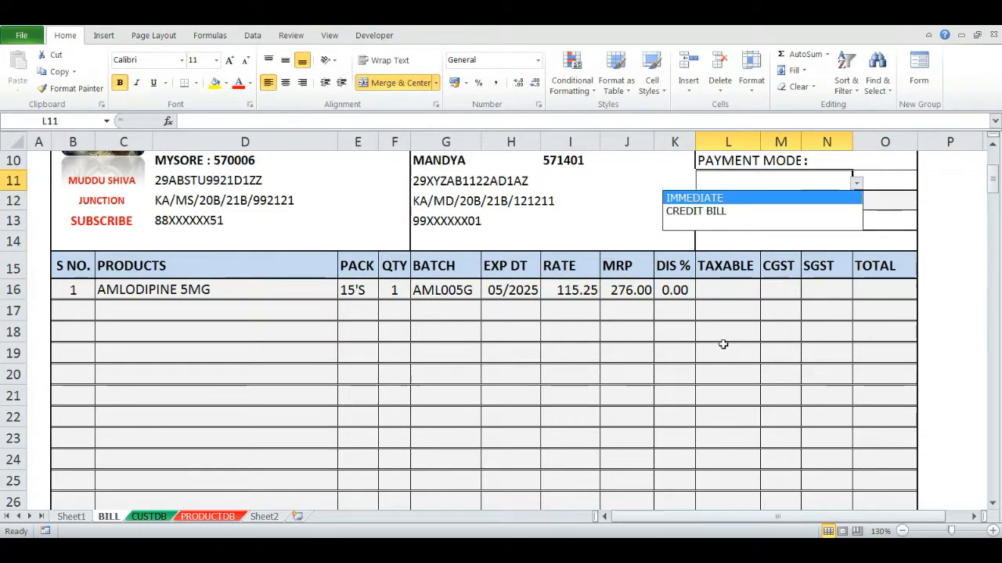
key(Return)
key(Down)
key(Down)
key(Down)
key(Down)
key(Left)
key(Down)
key(Up)
key(Up)
key(Up)
key(Up)
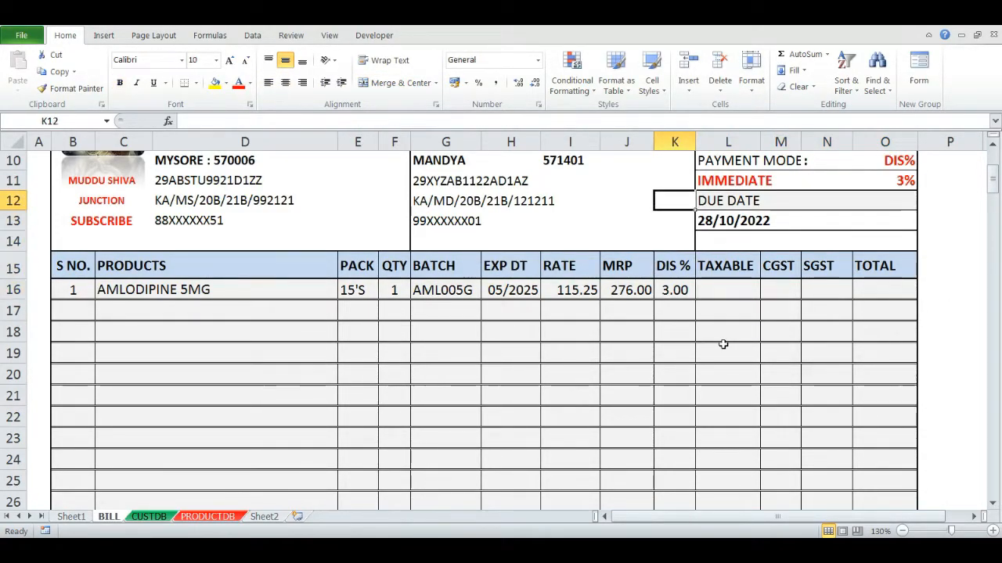
key(Up)
key(Right)
key(alt+Down)
key(Down)
key(Return)
- Clear the payment mode in L11 by picking the blank dropdown entry
key(Down)
key(Down)
key(Down)
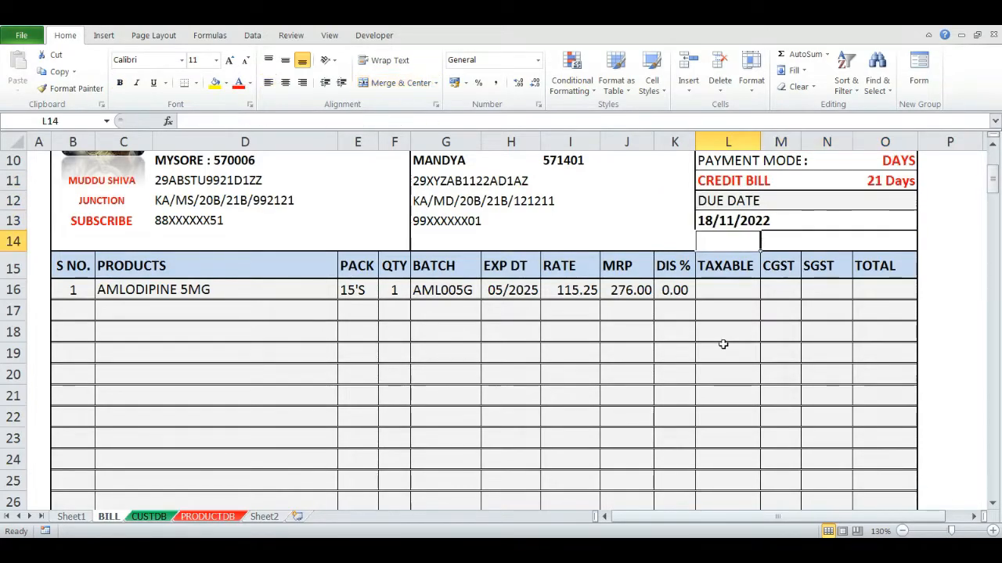
key(Down)
key(Down)
key(Left)
key(Up)
key(Up)
key(Up)
key(Up)
key(Up)
key(Right)
key(alt+Down)
key(Down)
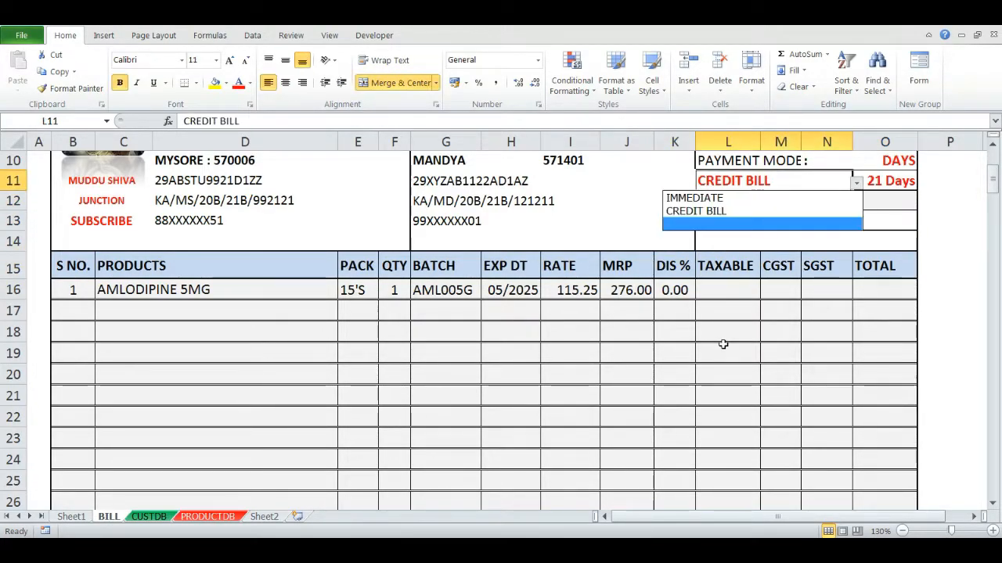
key(Return)
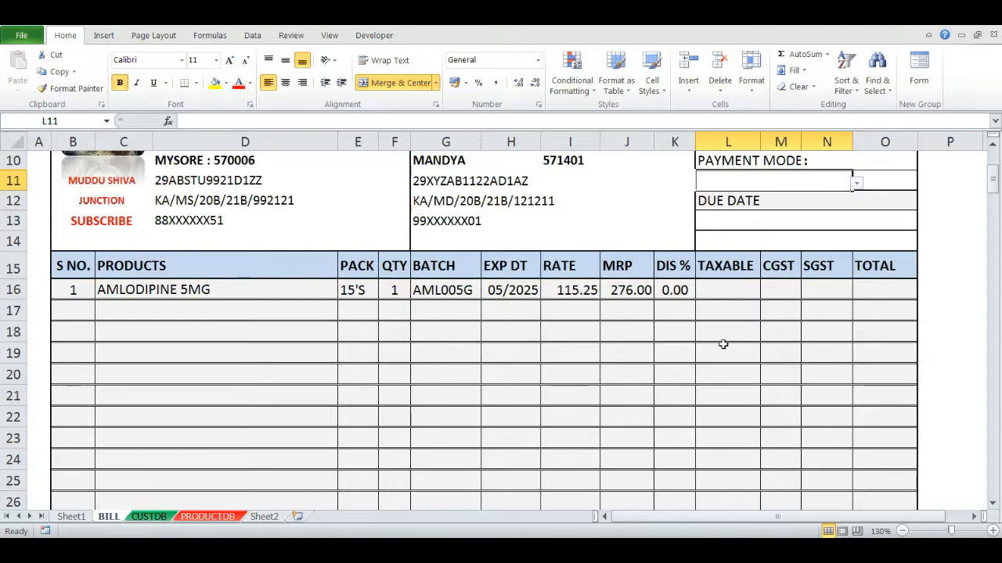
key(alt+Down)
key(Escape)
key(Down)
key(Down)
key(Down)
key(Down)
key(Down)
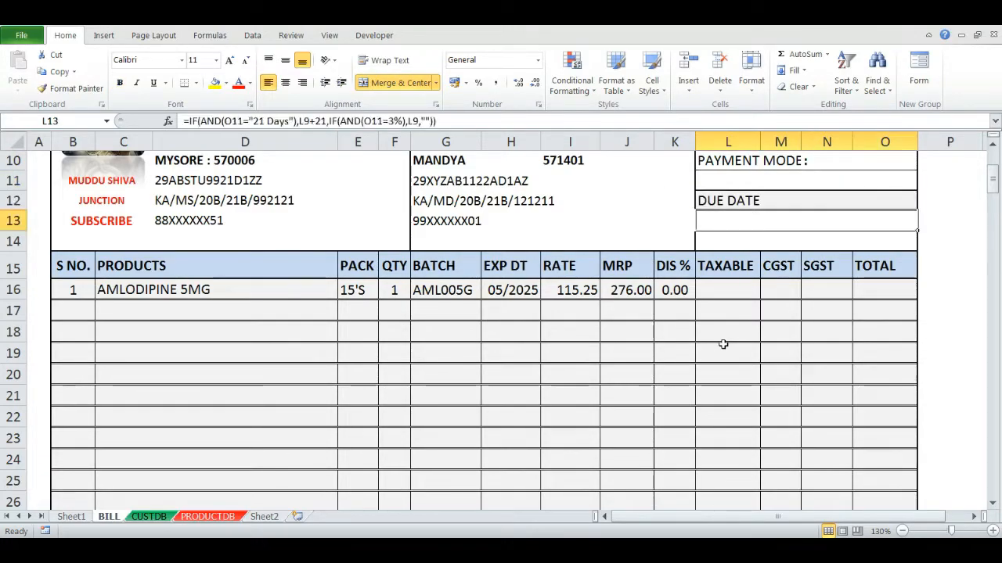
key(Left)
key(Right)
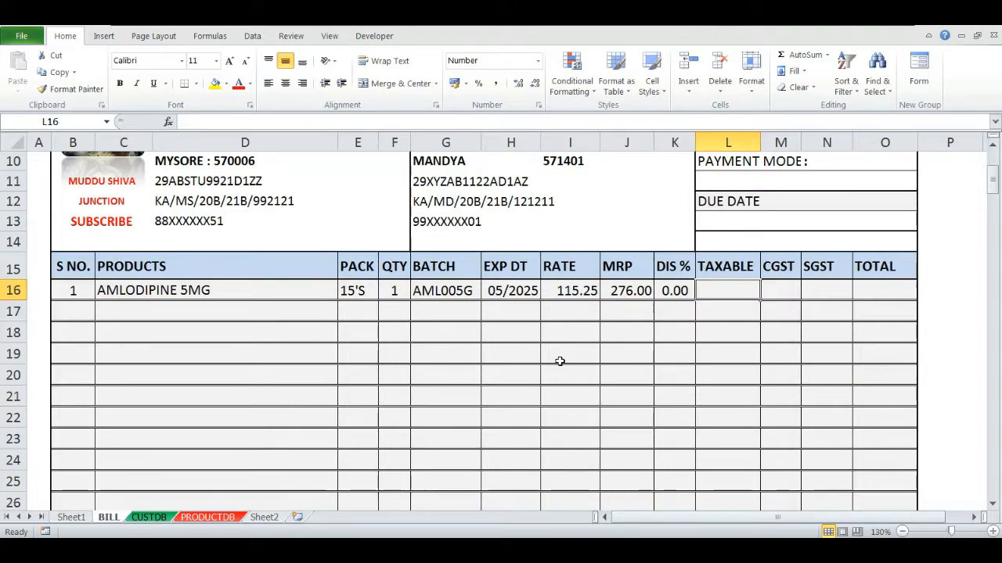
- Enter =I16*F16 in the TAXABLE cell L16
text(=)
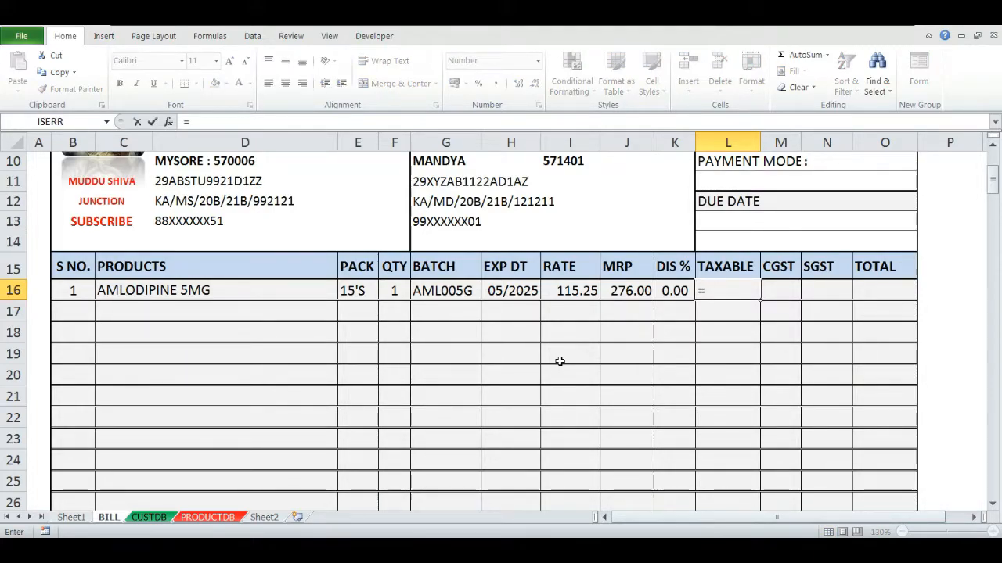
key(Escape)
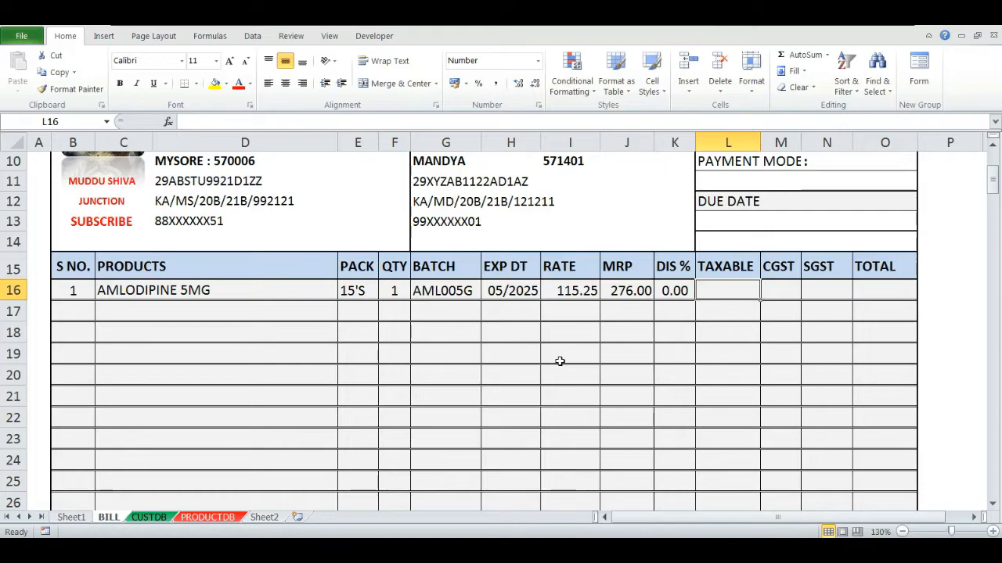
text(=)
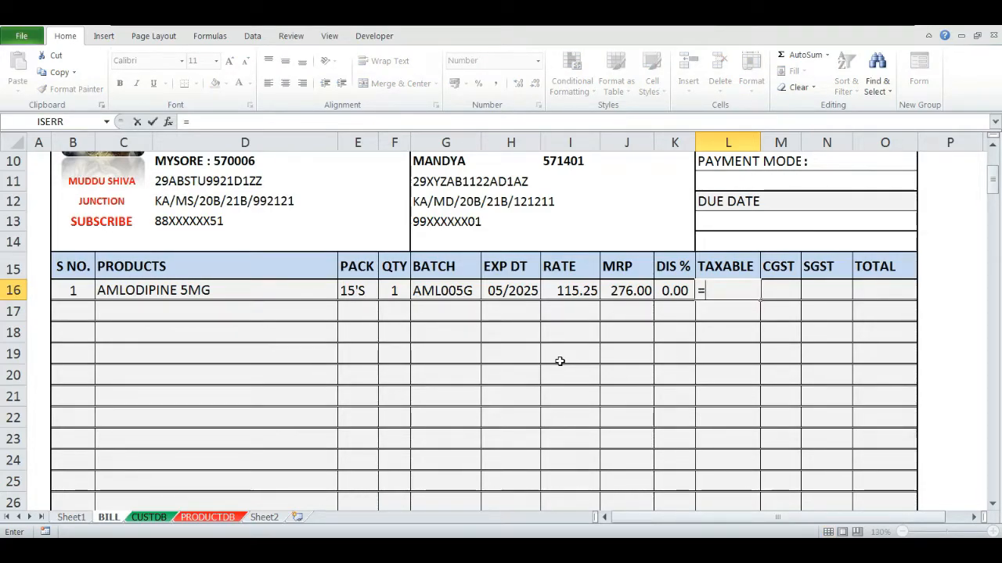
key(Left)
key(Left)
key(Left)
text(*)
key(Left)
key(Left)
key(Left)
key(Left)
key(Left)
key(Left)
key(Return)
- Set the payment mode in L11 to IMMEDIATE
key(Up)
key(Up)
key(Up)
key(Up)
key(Up)
key(Up)
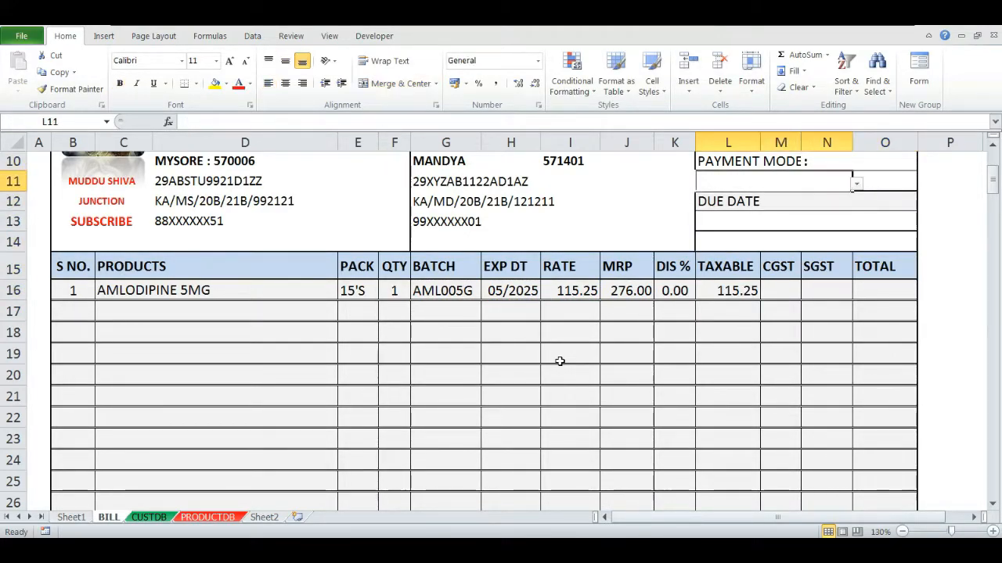
key(alt+Down)
key(Up)
key(Up)
key(Return)
key(Down)
key(Down)
key(Down)
key(Down)
key(Down)
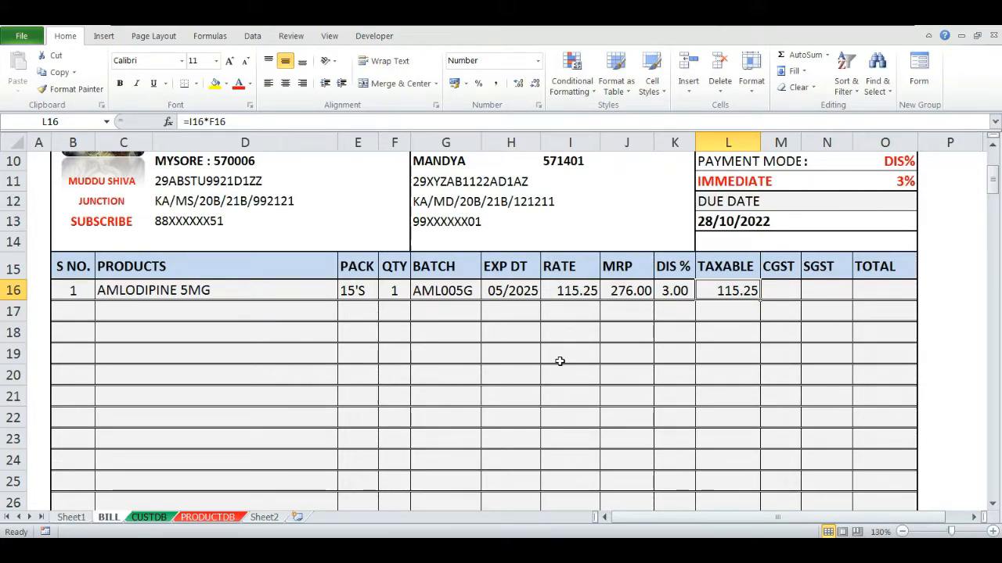
- Change the TAXABLE formula in L16 to =(I16*F16)-(I16*F16)*K16/100 to apply the discount
key(F2)
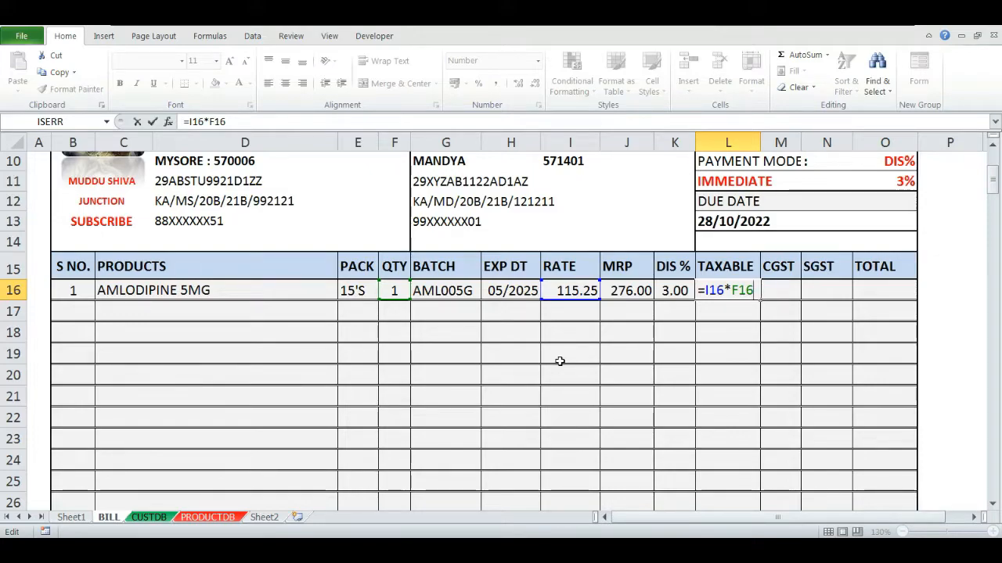
key(Left)
key(Left)
key(Left)
key(Left)
key(Left)
key(Left)
text(()
text()-)
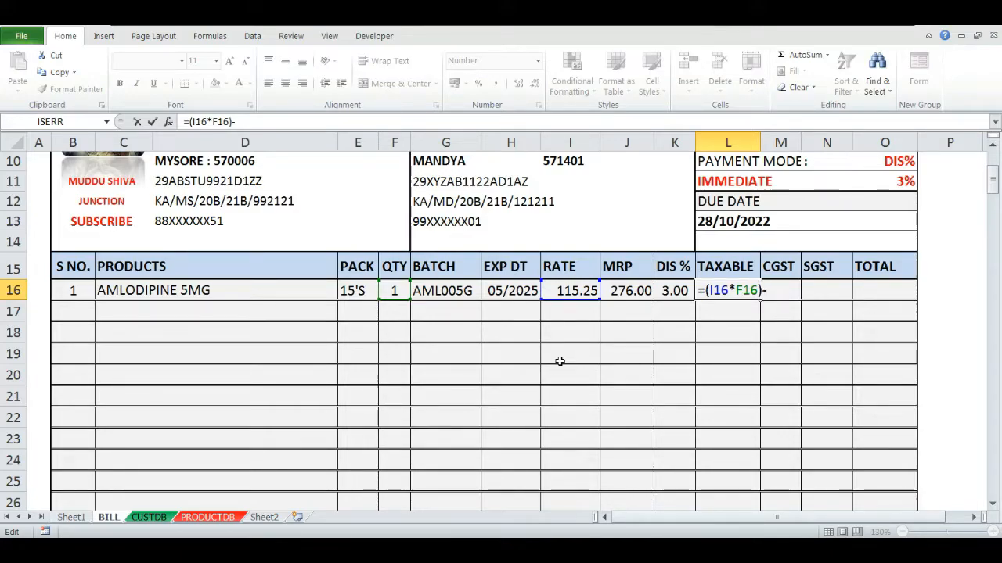
text(()
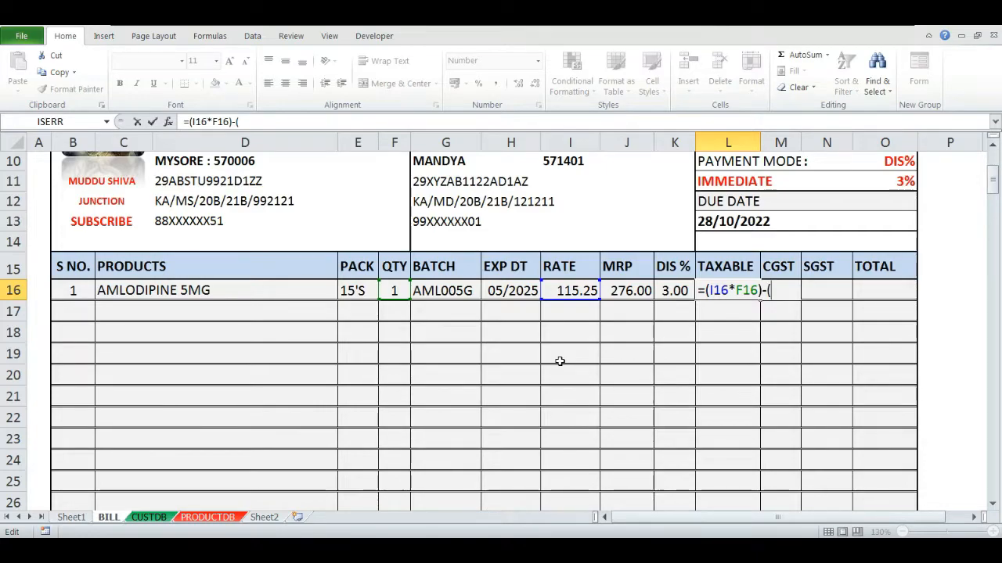
click(572, 291)
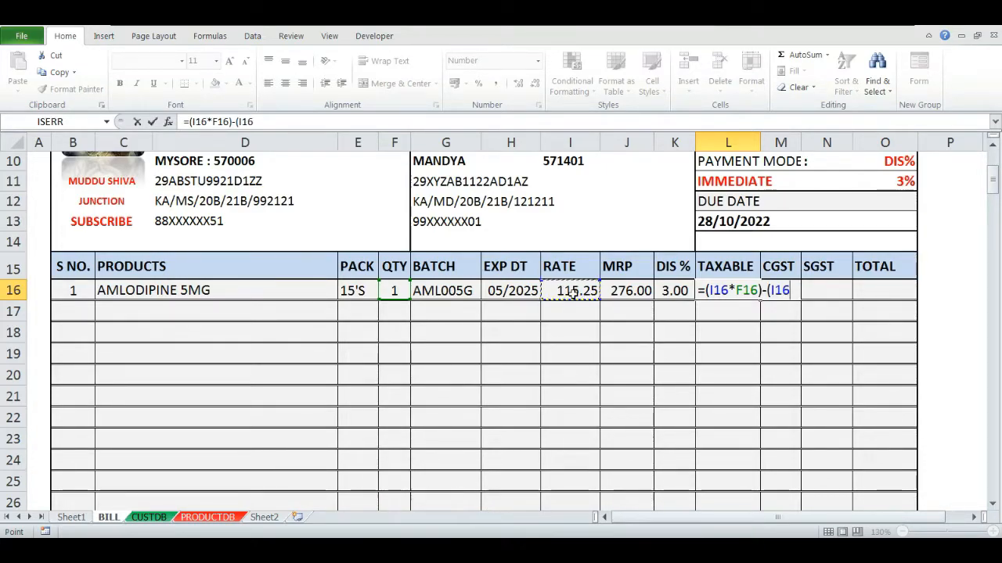
text(*)
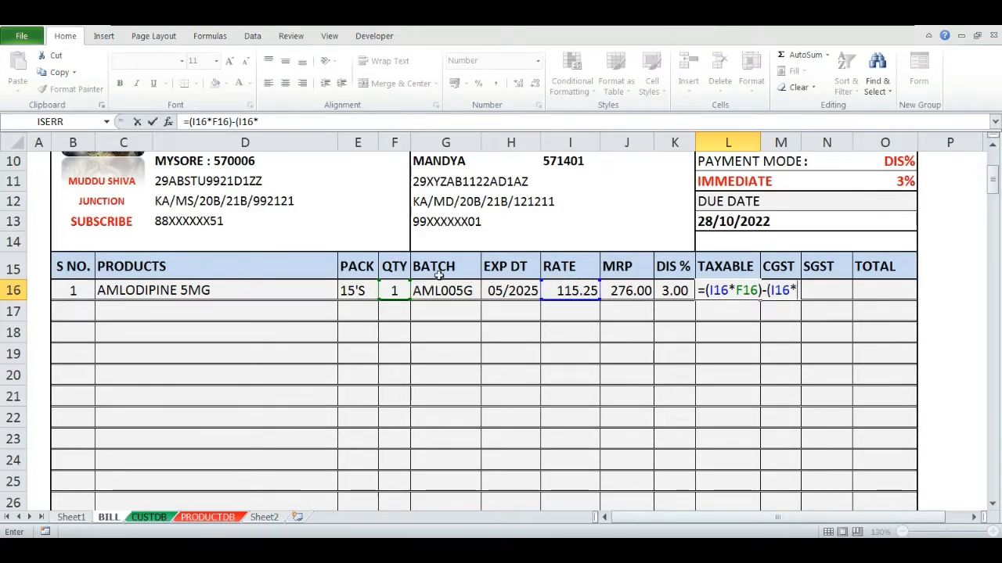
click(395, 290)
text())
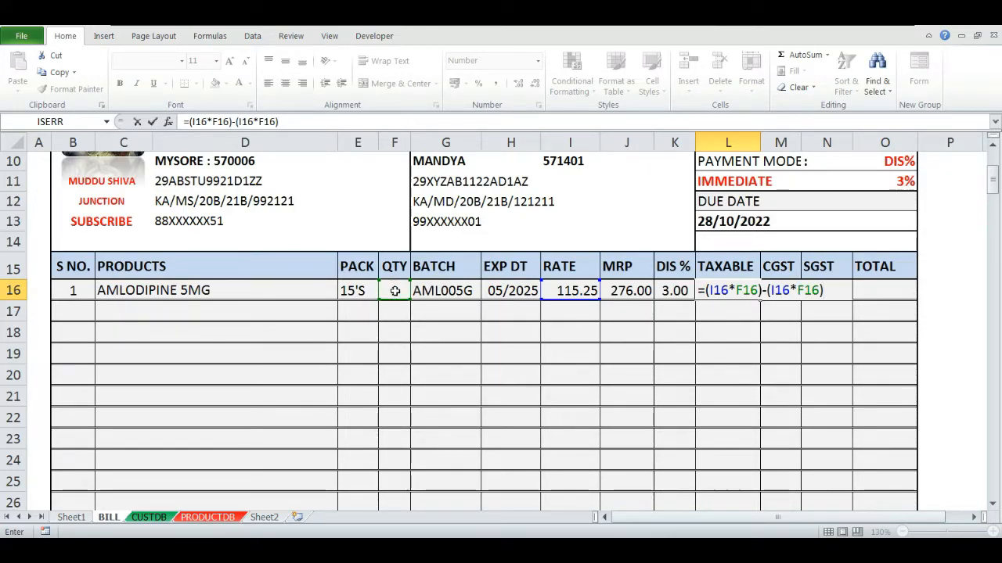
text(*)
click(662, 290)
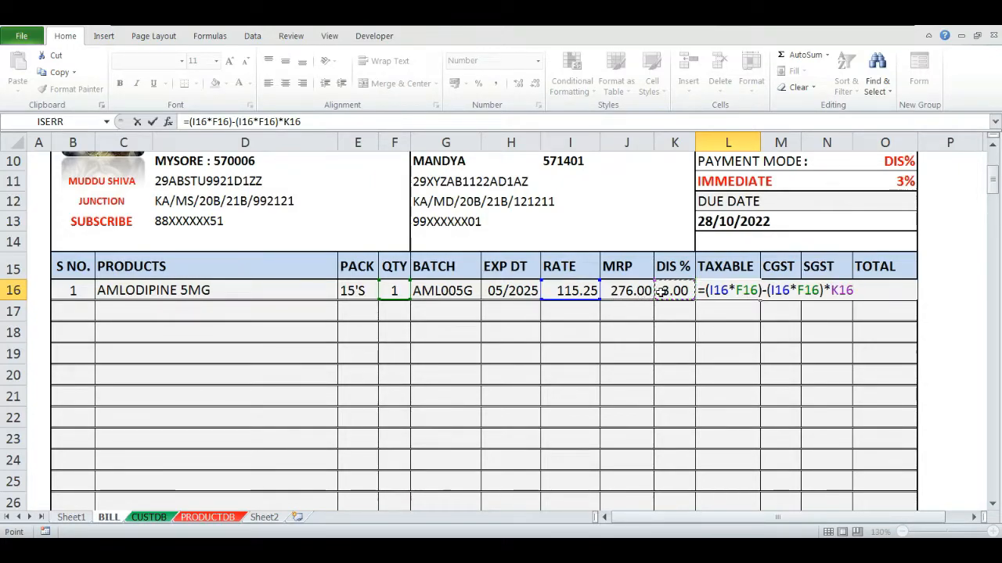
text(/100)
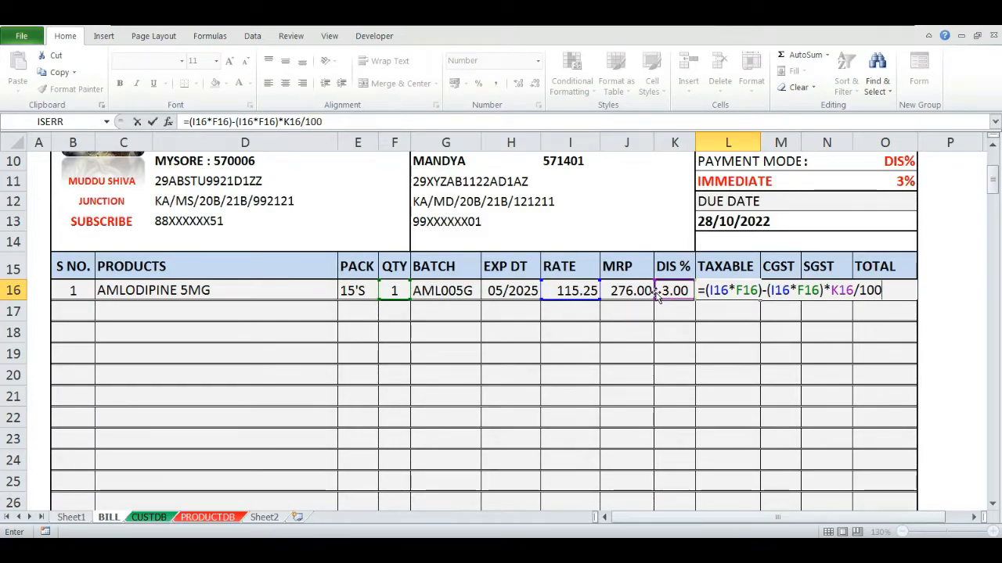
key(Return)
key(Up)
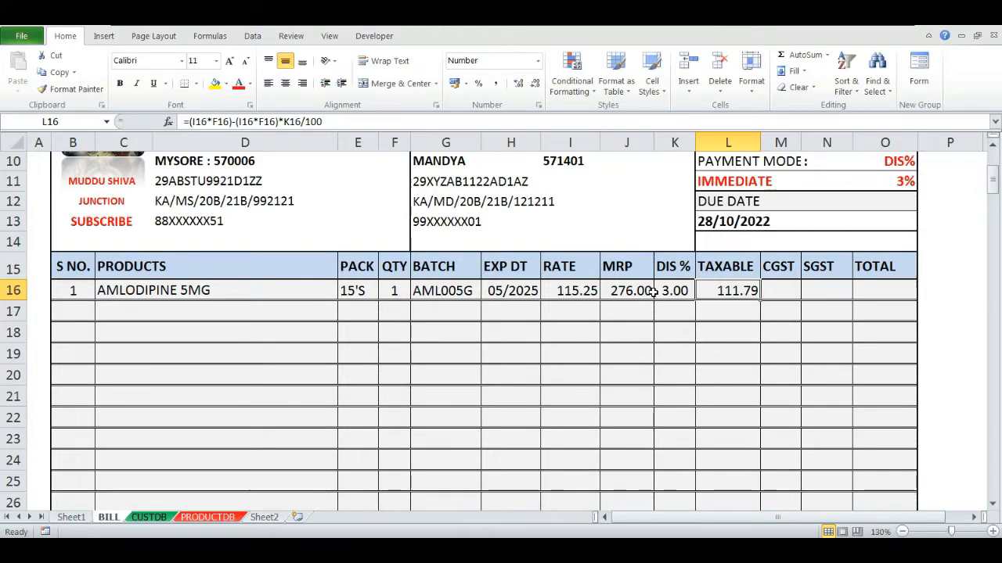
- Test the discounted taxable amount by switching the payment mode in L11 to CREDIT BILL and back to IMMEDIATE
key(Up)
key(Up)
key(Up)
key(Up)
key(Up)
key(alt+Down)
key(Down)
key(Return)
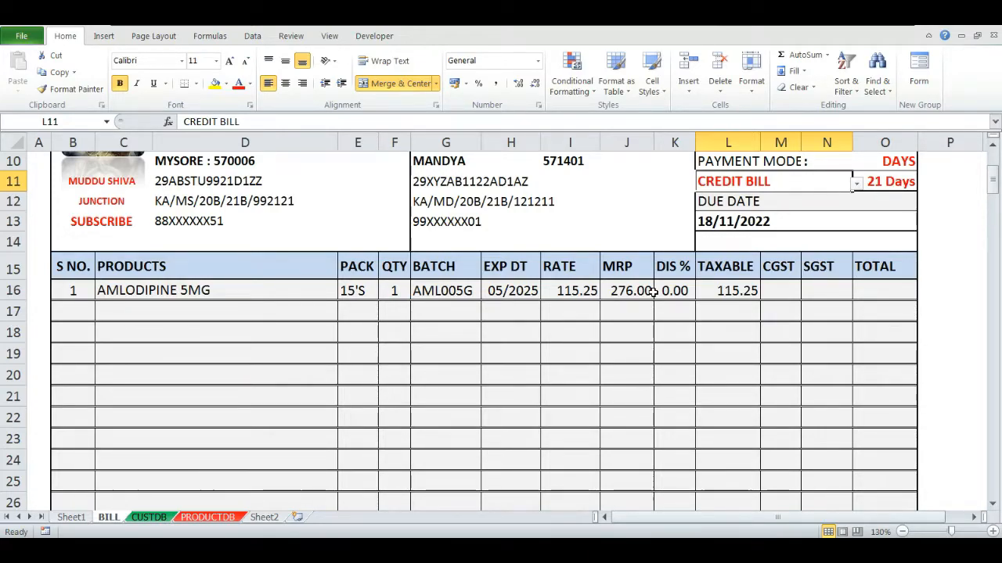
key(alt+Down)
key(Up)
key(Return)
key(Down)
key(Down)
key(Down)
key(Down)
key(Down)
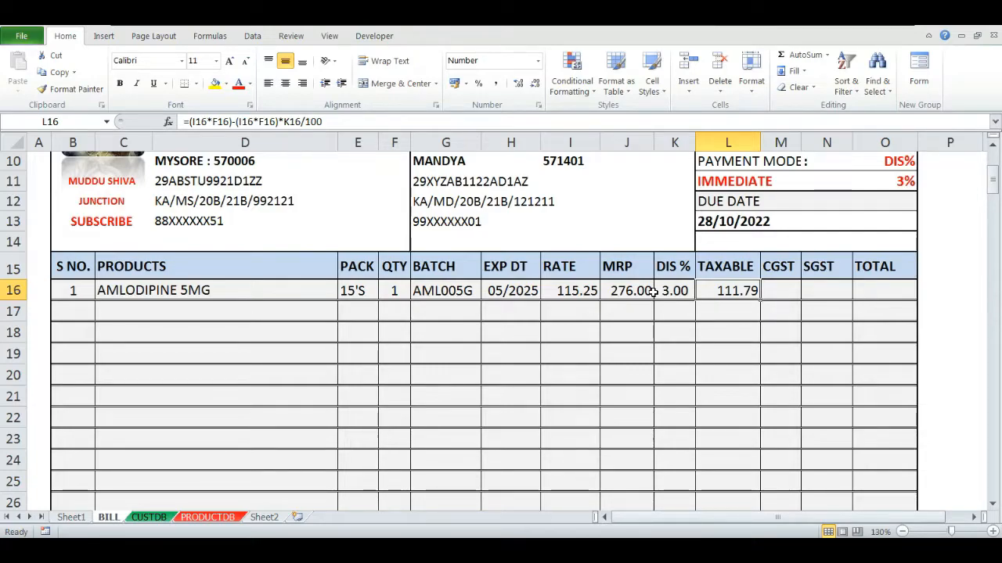
- Check the taxable amount by computing 115.25 minus 3% in Calculator, then close Calculator
key(F2)
key(Escape)
key(super+r)
key(Return)
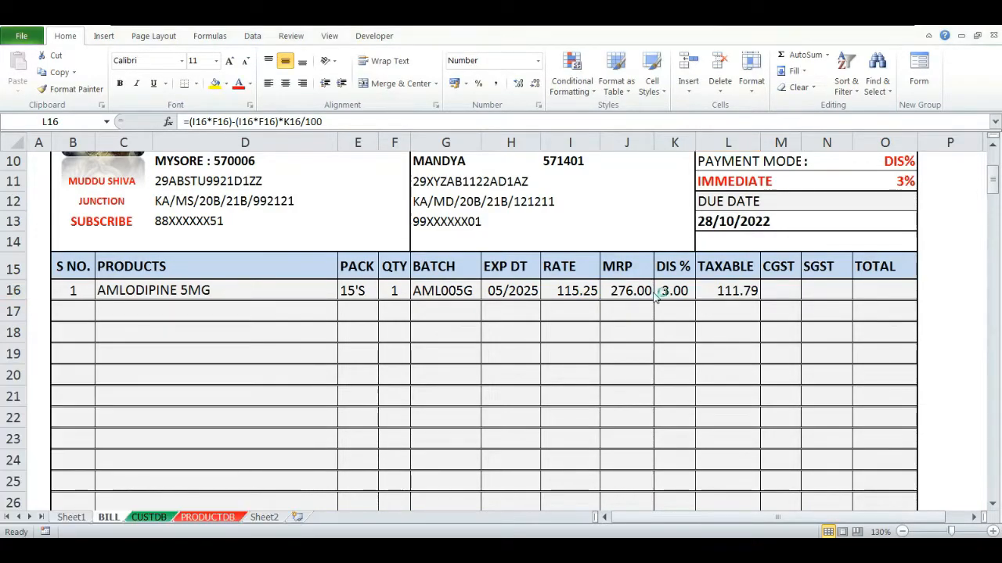
text(115.25)
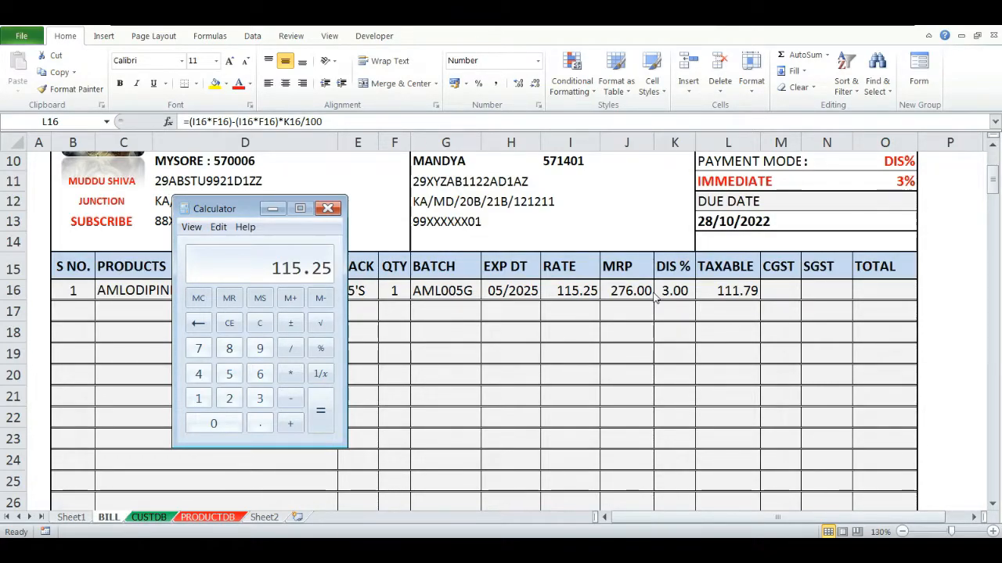
text(-3%)
key(Return)
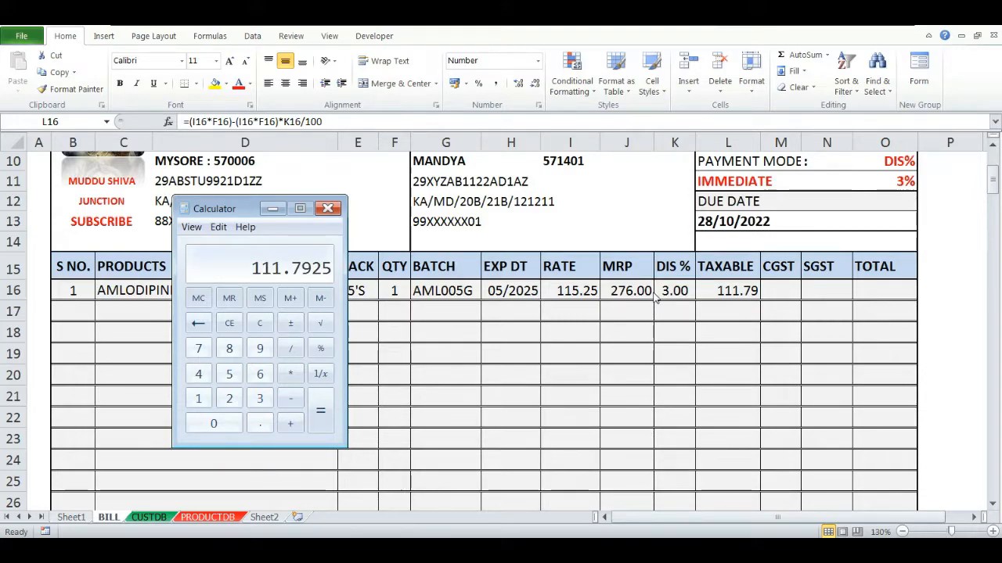
key(Escape)
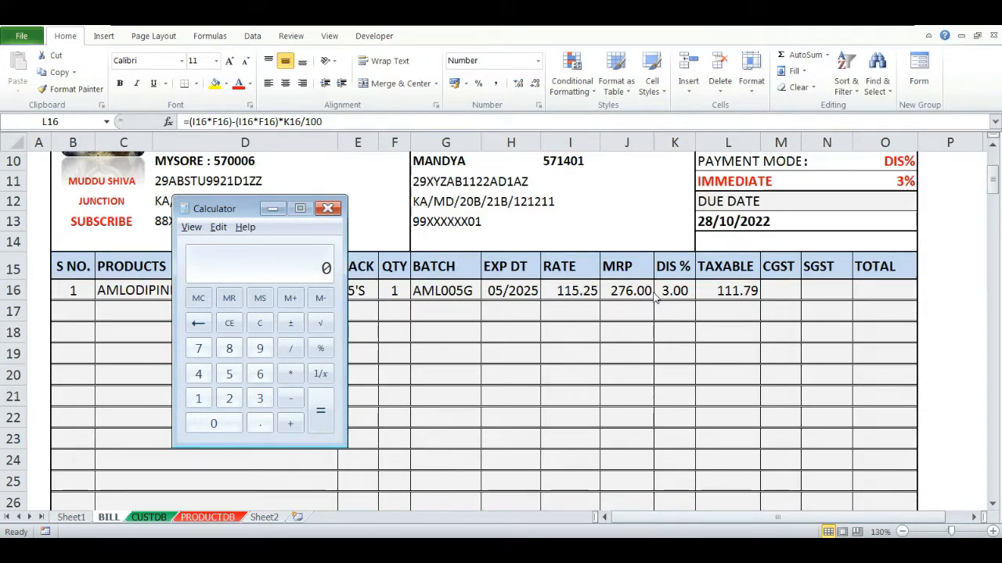
key(alt+F4)
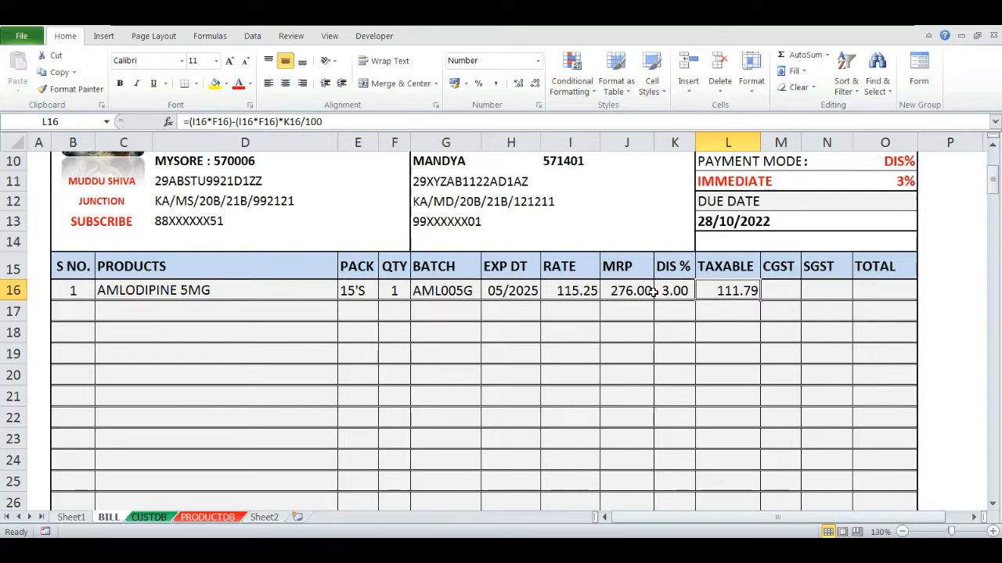
- Enter =VLOOKUP(C16,PRODUCTDB!C:I,7,0) in the CGST cell M16 to fetch the product's GST rate
key(Right)
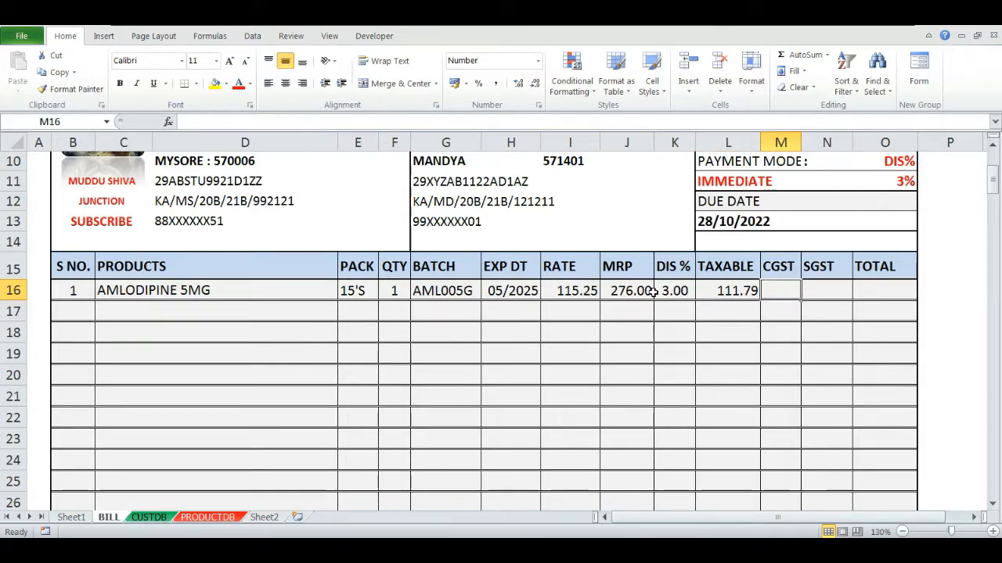
text(=VLOOKUP()
key(Left)
key(Left)
key(Left)
key(Left)
key(Left)
key(Left)
key(Left)
key(Left)
key(Left)
key(Left)
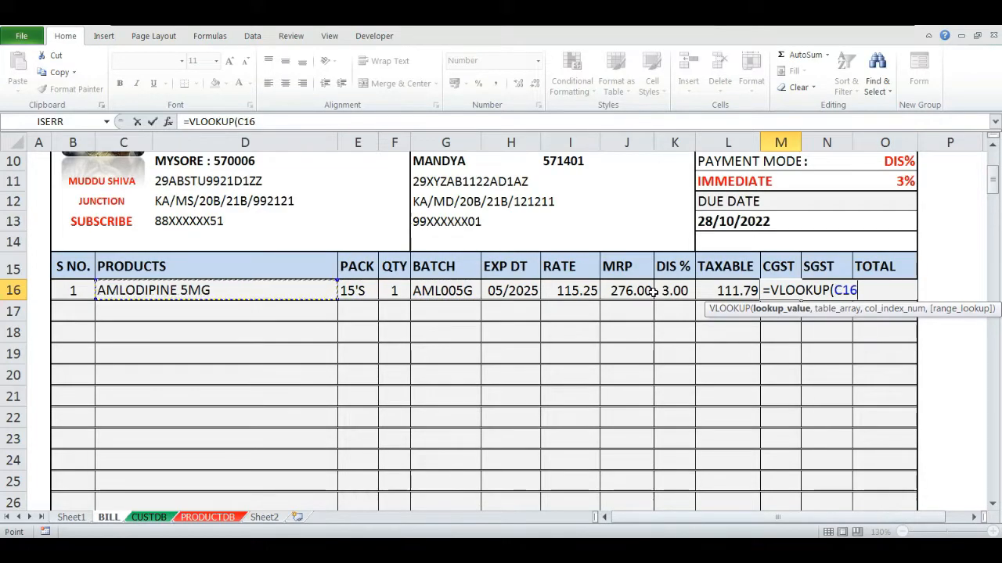
text(,)
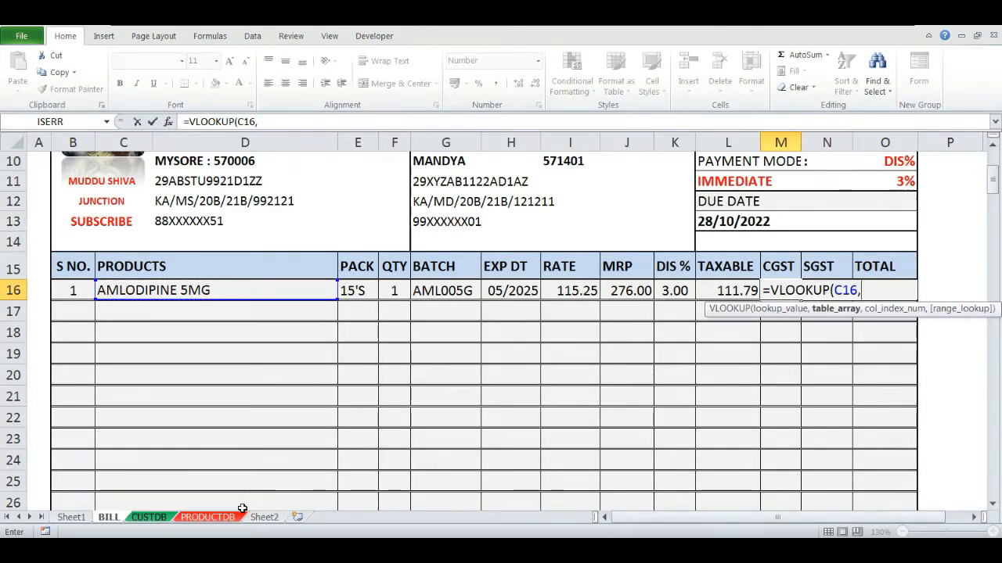
click(208, 517)
drag(181, 140, 540, 136)
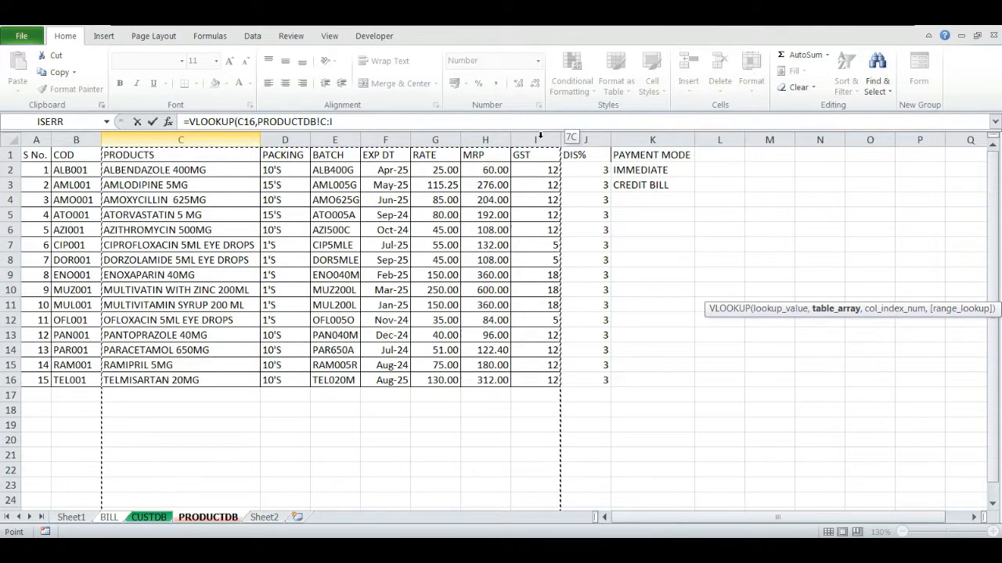
drag(540, 135, 539, 138)
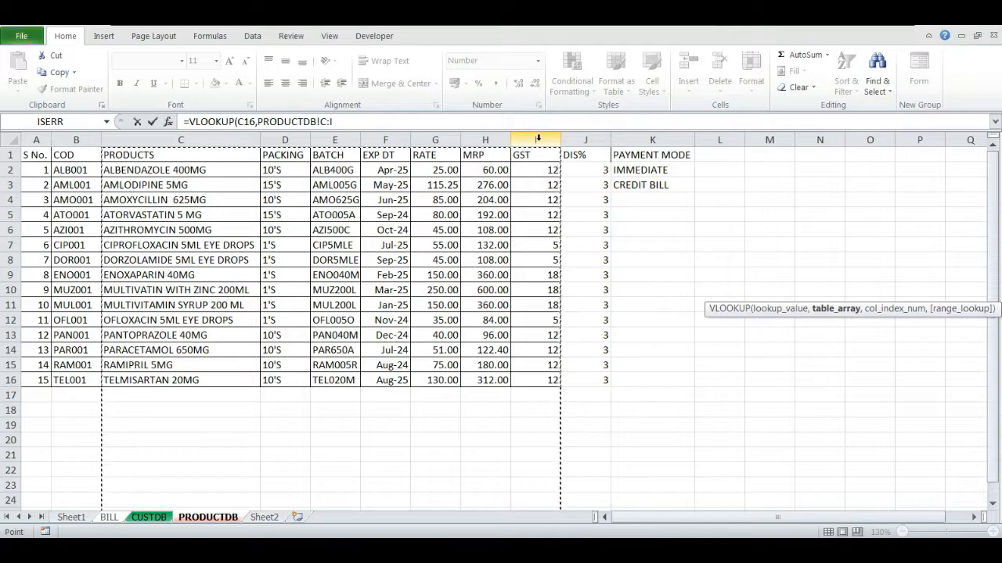
text(,)
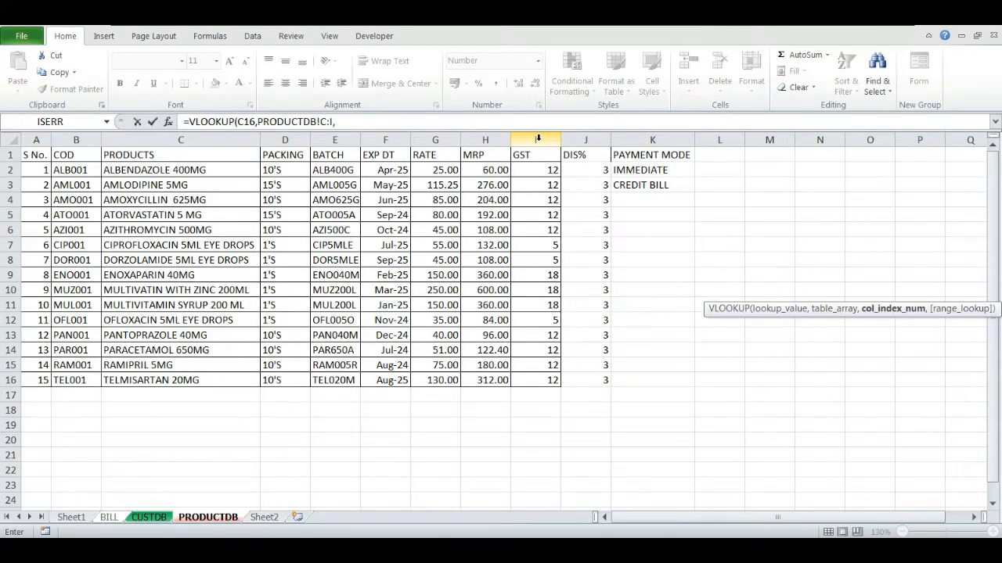
text(7,0)
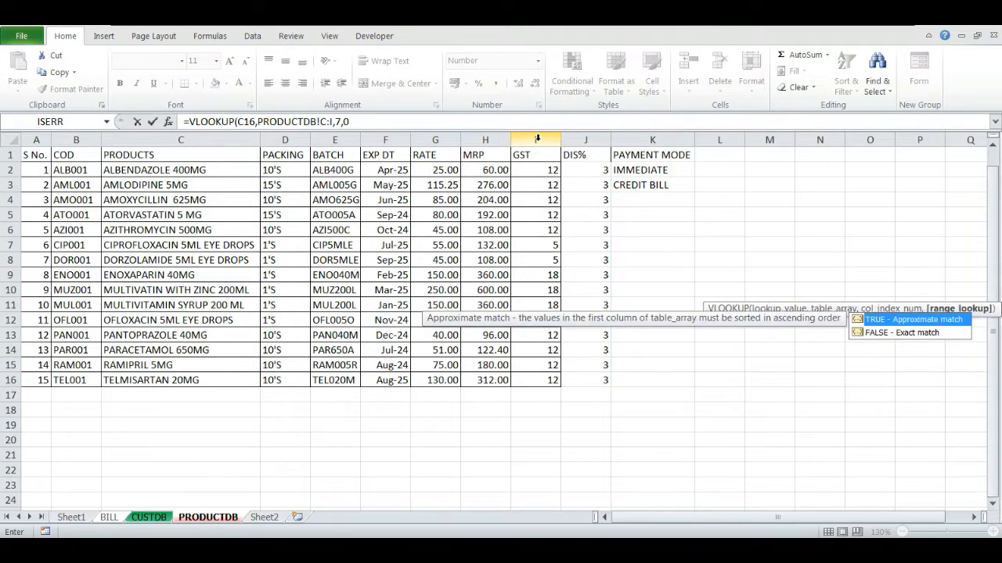
key(Return)
- Edit the CGST formula in M16 to divide the GST lookup by 2
key(Up)
key(Right)
key(Right)
key(Right)
key(Right)
key(Right)
key(Right)
key(Right)
key(Right)
key(Right)
key(Right)
key(Left)
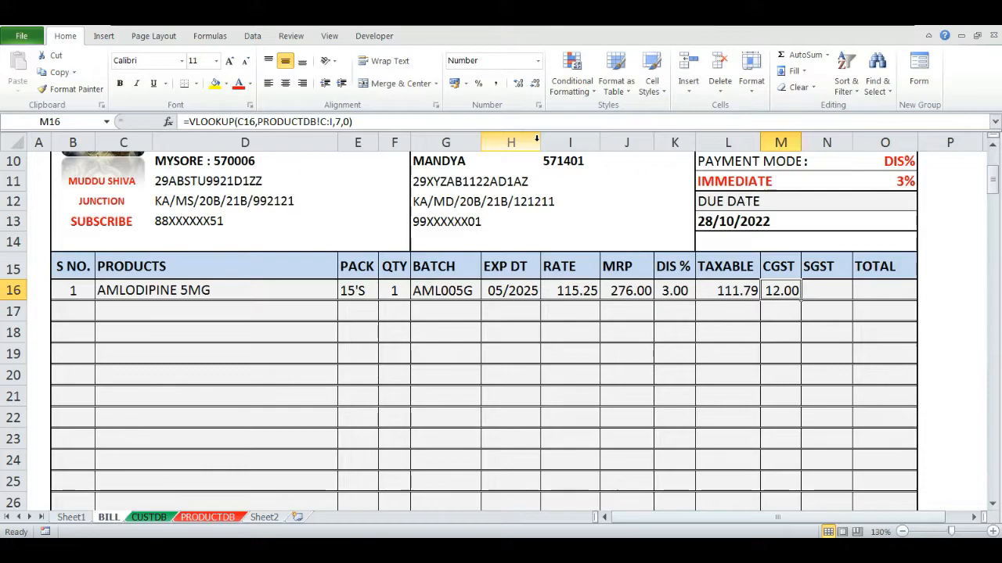
key(F2)
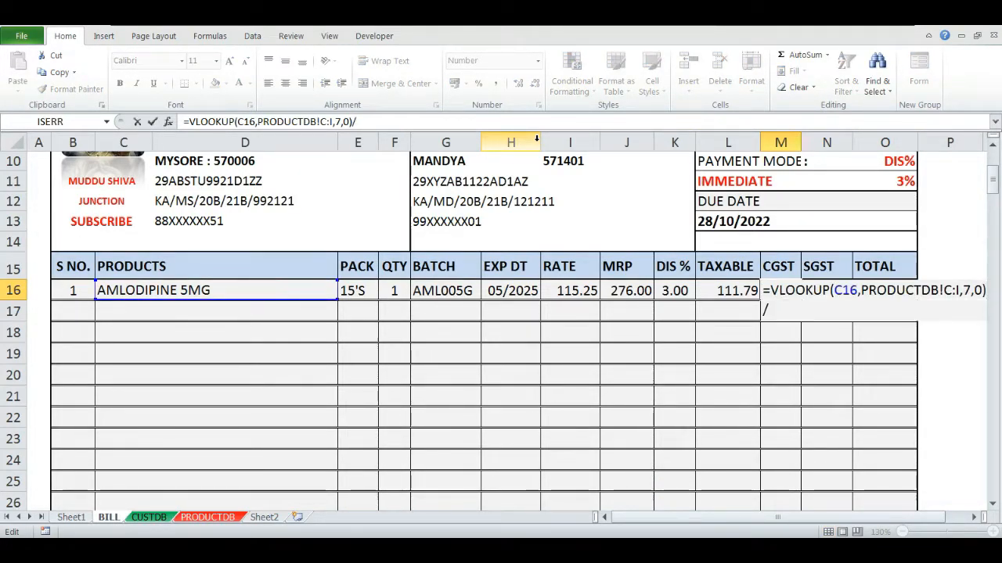
key(Return)
- Enter =VLOOKUP(C16,PRODUCTDB!C:I,7,0)/2 in the SGST cell N16
key(Up)
key(Right)
text(=VLOOKUP()
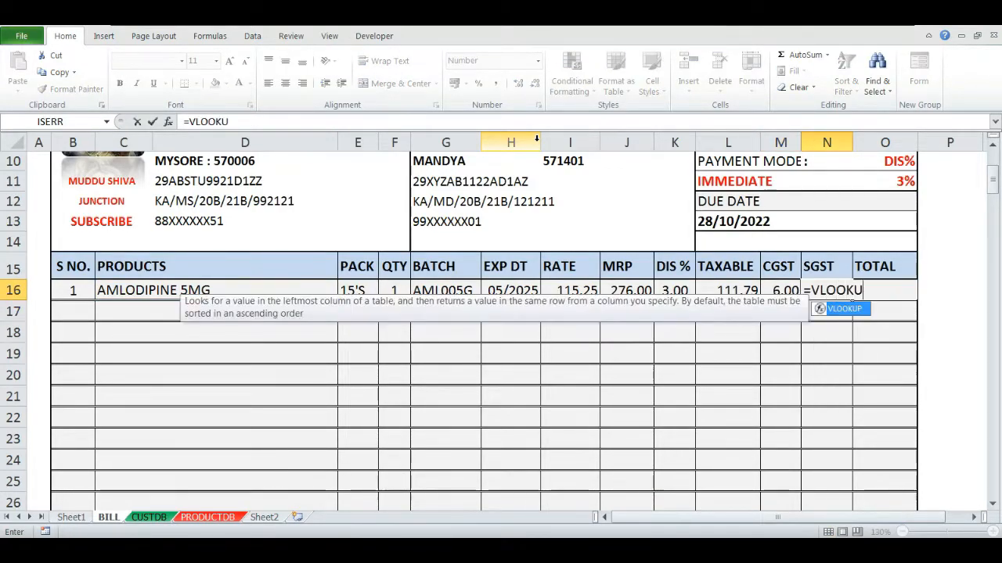
key(Left)
key(Left)
key(Left)
key(Left)
key(Left)
key(Left)
key(Left)
key(Left)
key(Left)
key(Left)
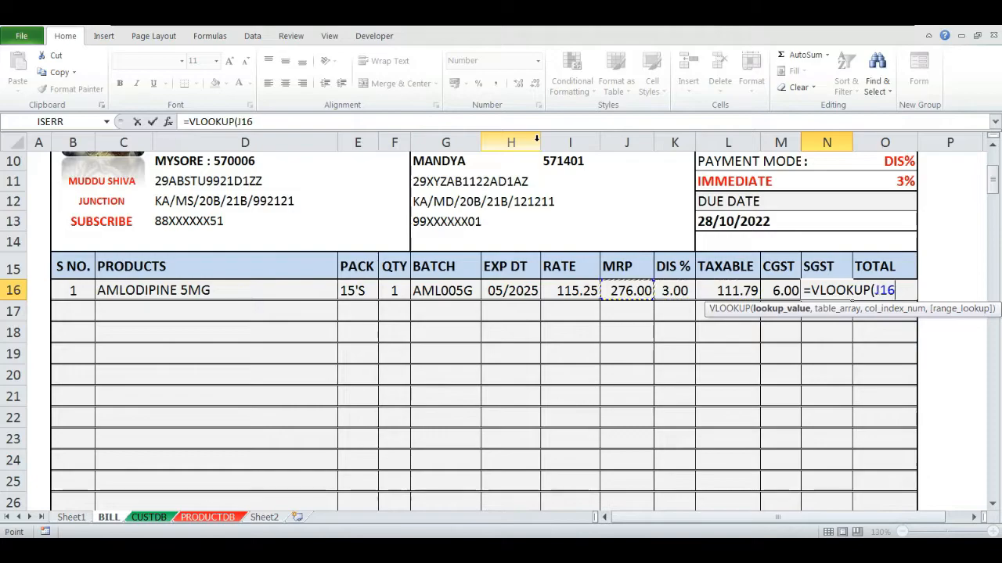
text(,)
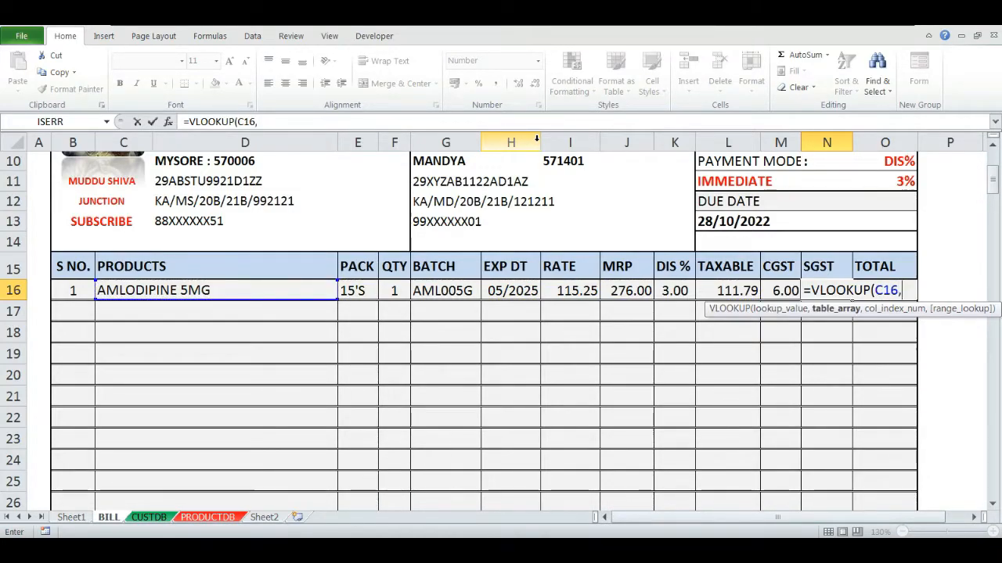
click(208, 517)
drag(180, 139, 519, 134)
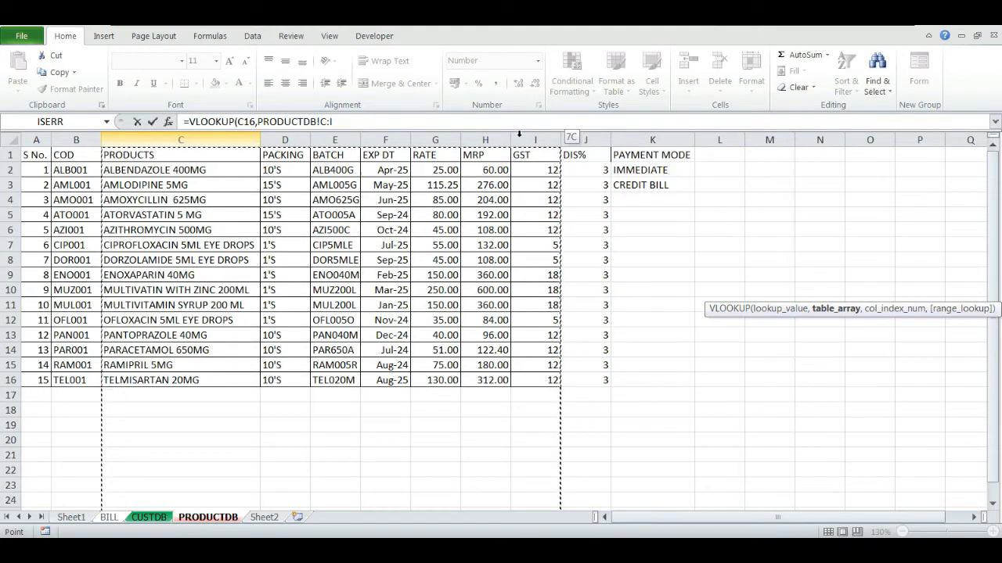
text(,7,0)
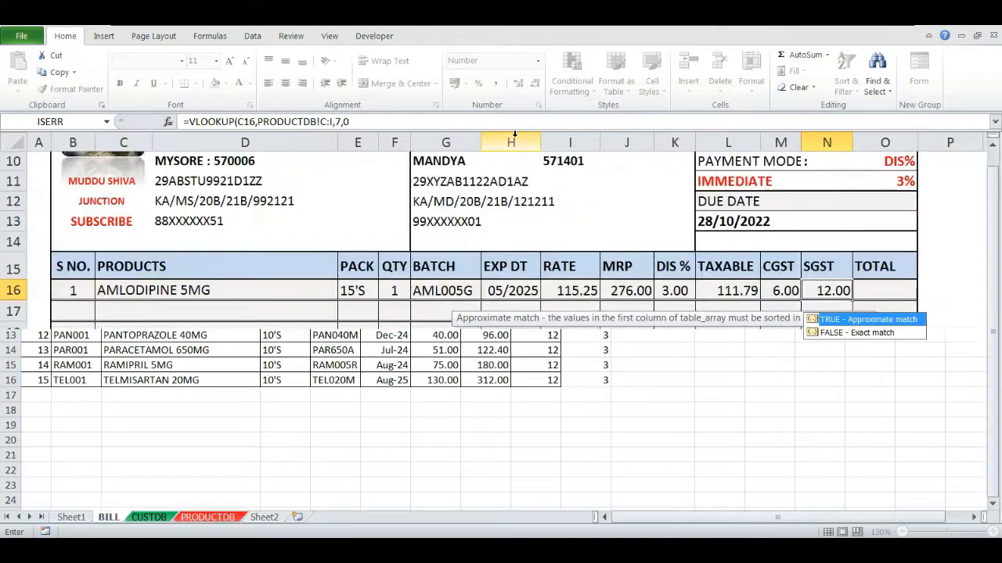
key(Return)
key(Up)
key(F2)
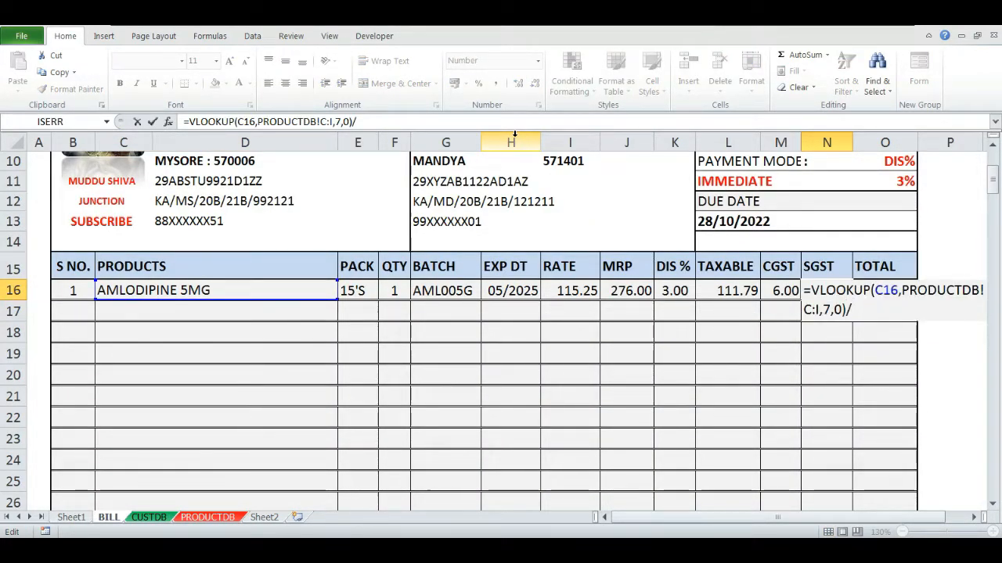
key(Return)
key(Up)
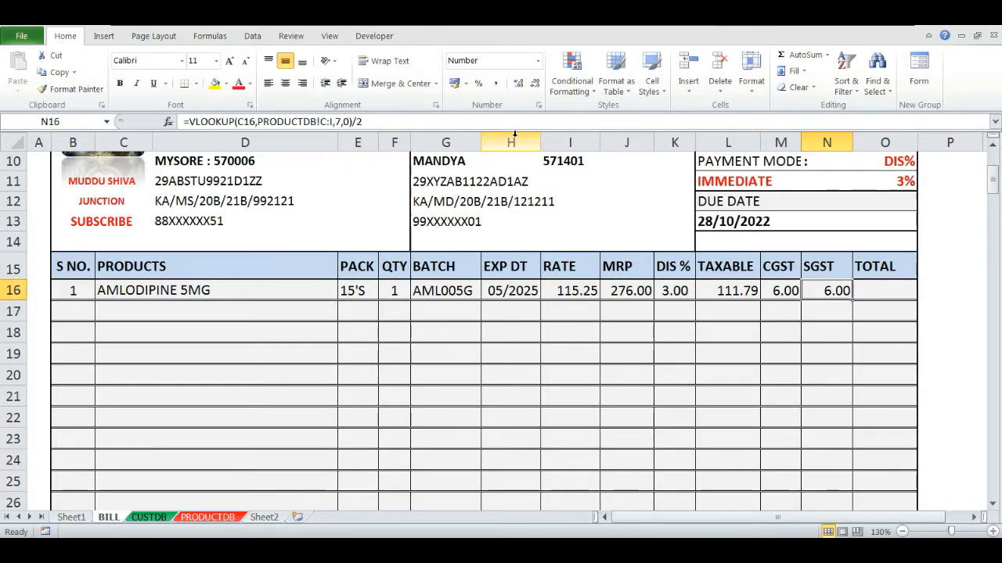
- Enter =L16+(L16*(M16+N16)/100) in the TOTAL cell O16 to add CGST and SGST to the taxable amount
key(Right)
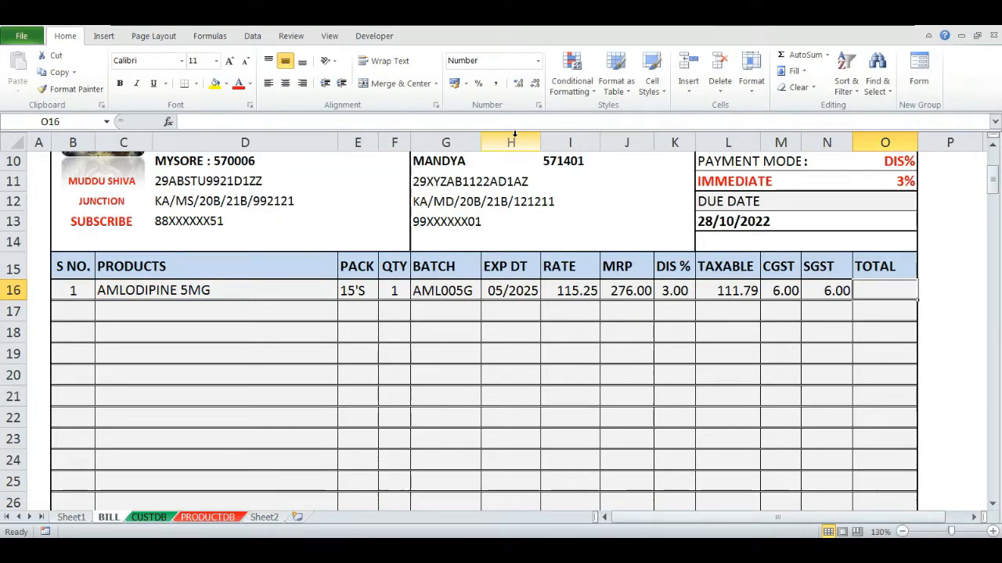
text(=)
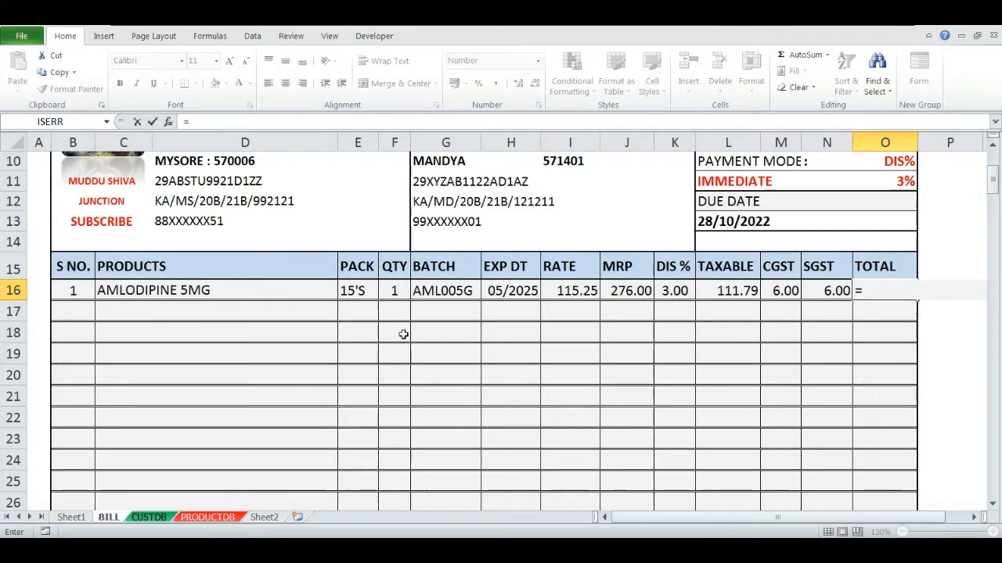
key(Left)
key(Left)
key(Left)
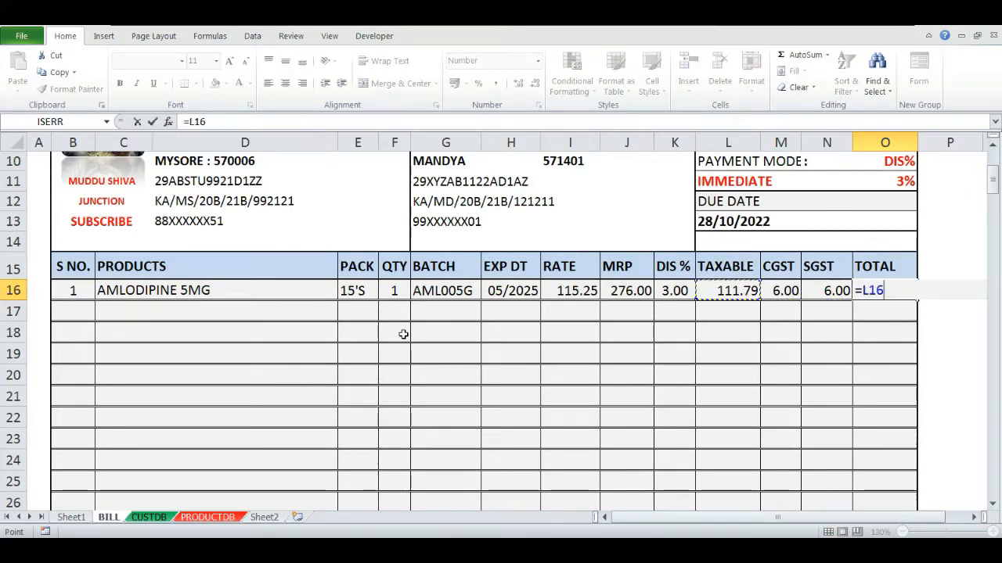
text(+()
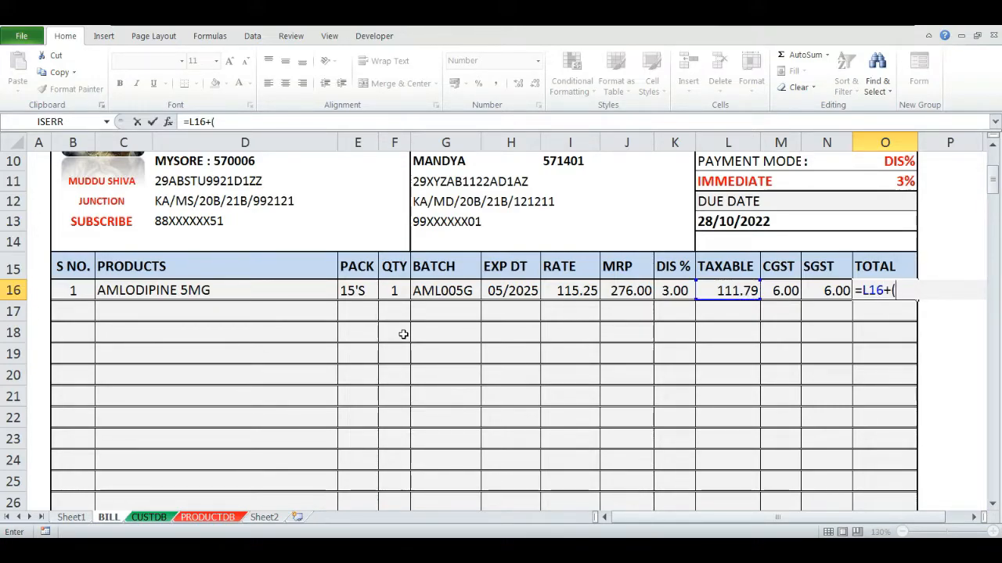
text(L16)
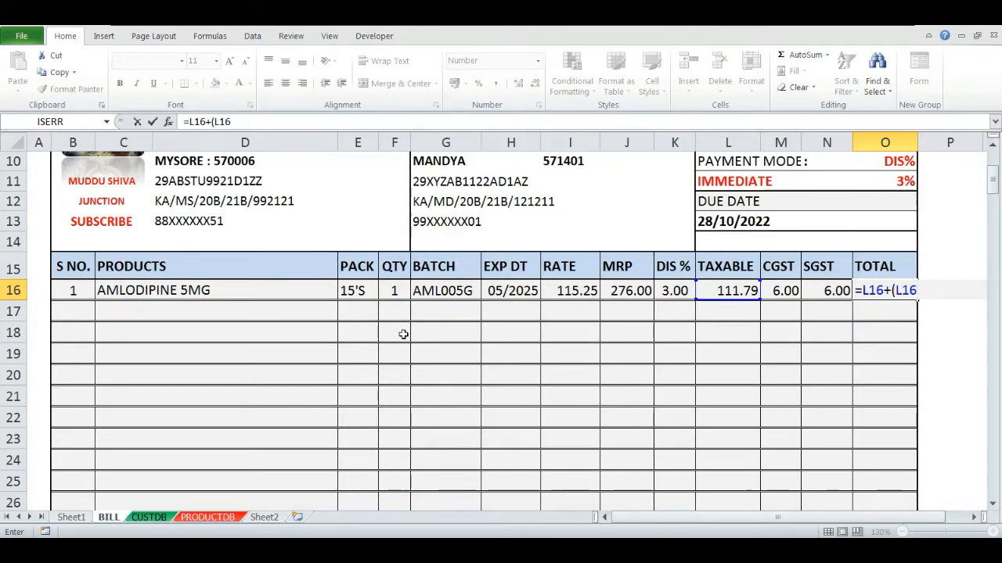
text(*)
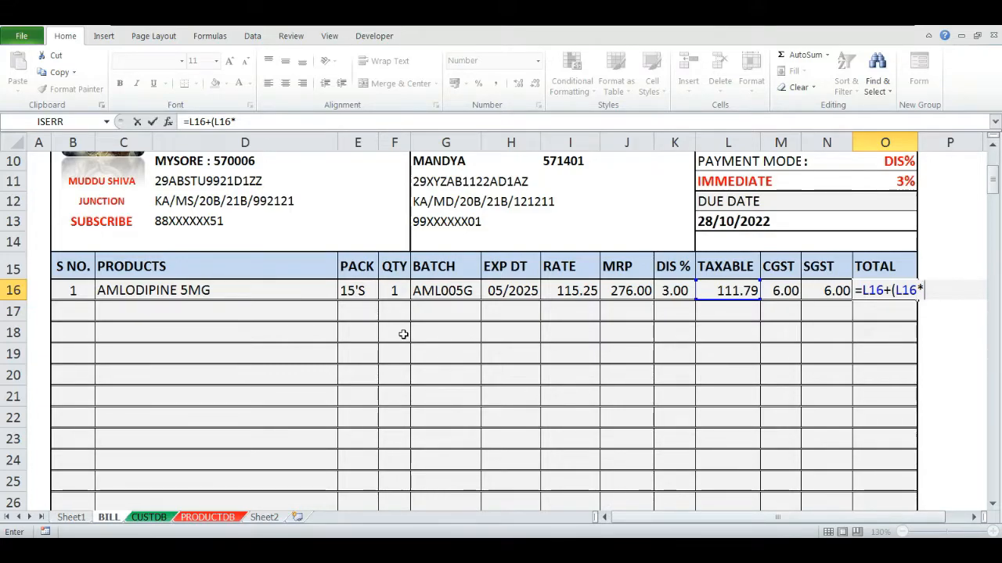
text(()
text(M16+)
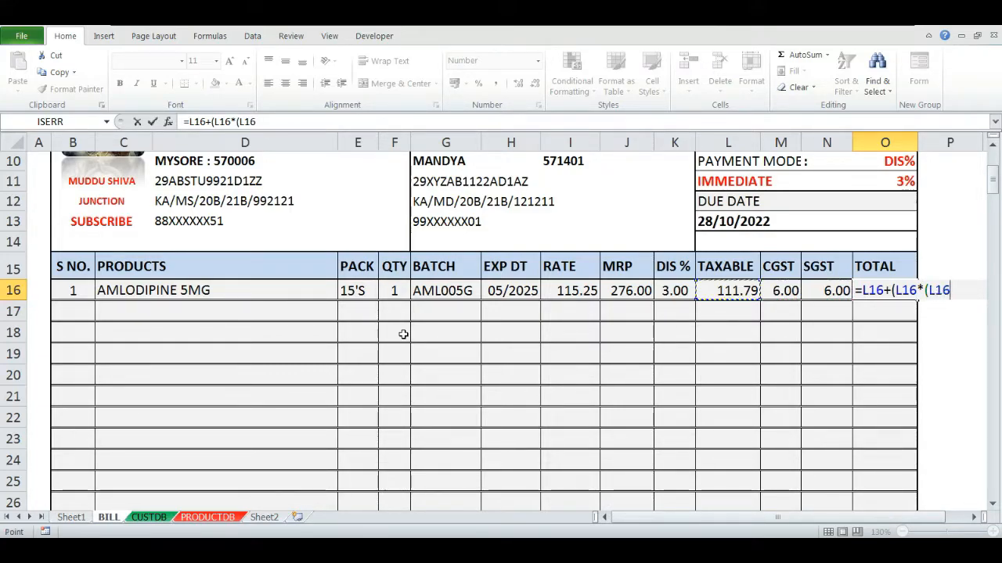
text(N16)
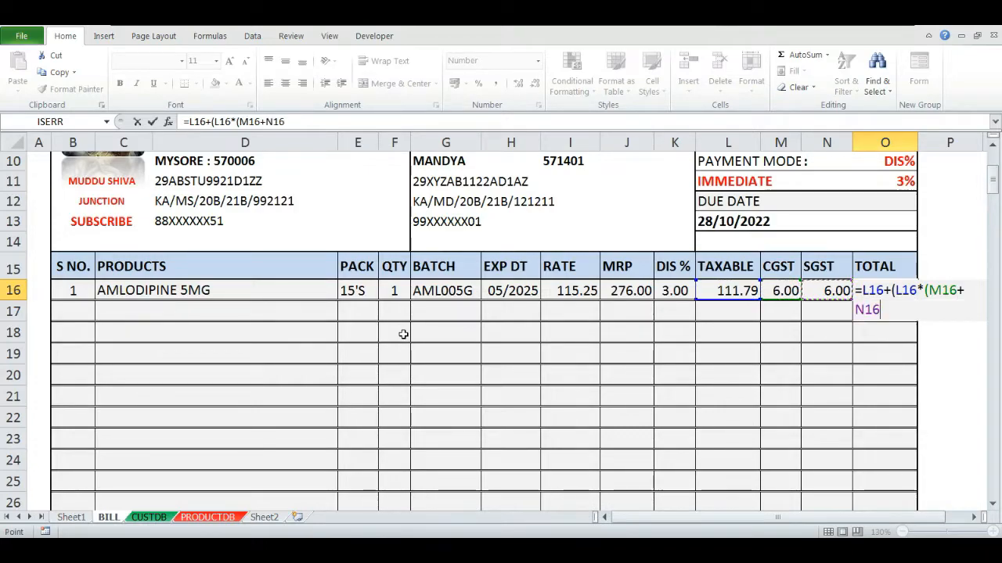
text()/100)
key(Return)
key(Return)
key(Up)
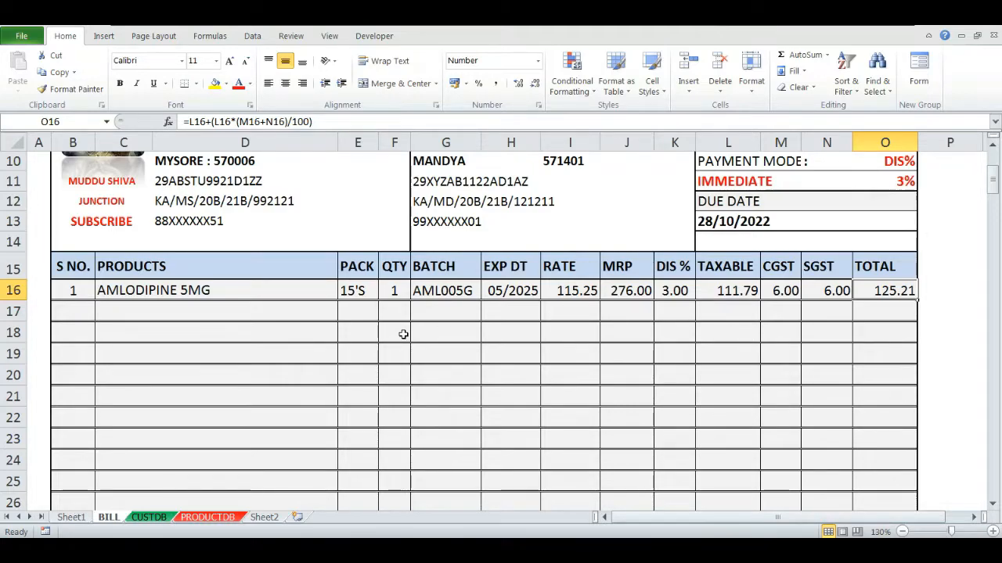
- Switch the payment mode in L11 to CREDIT BILL from its dropdown
key(Left)
key(Left)
key(Left)
key(Up)
key(Up)
key(Up)
key(Up)
key(alt+Down)
key(Down)
key(Return)
key(Down)
key(Down)
key(Down)
key(Down)
key(Down)
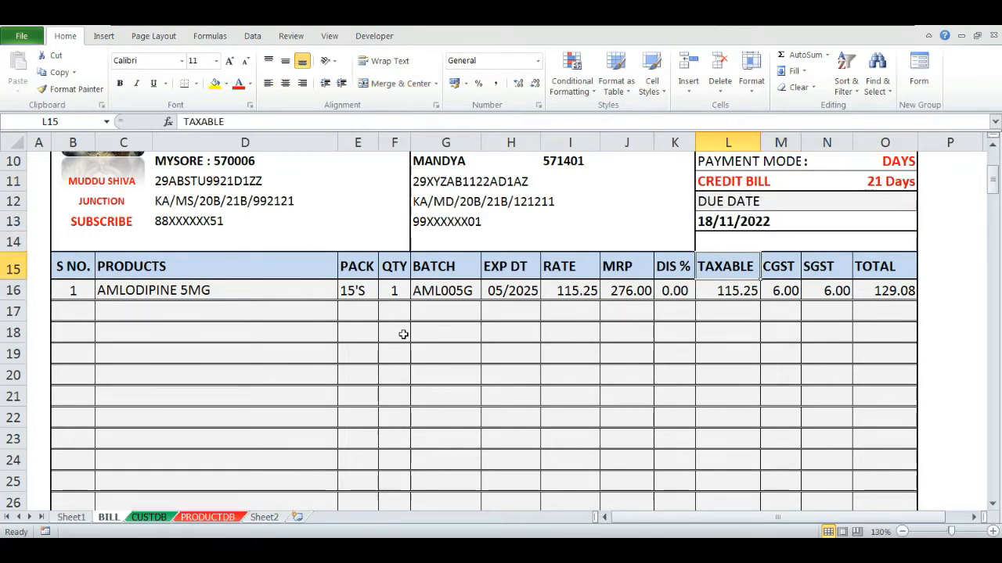
- Open the TOTAL formula in O16 for review without changing it
key(Right)
key(Right)
key(Right)
key(F2)
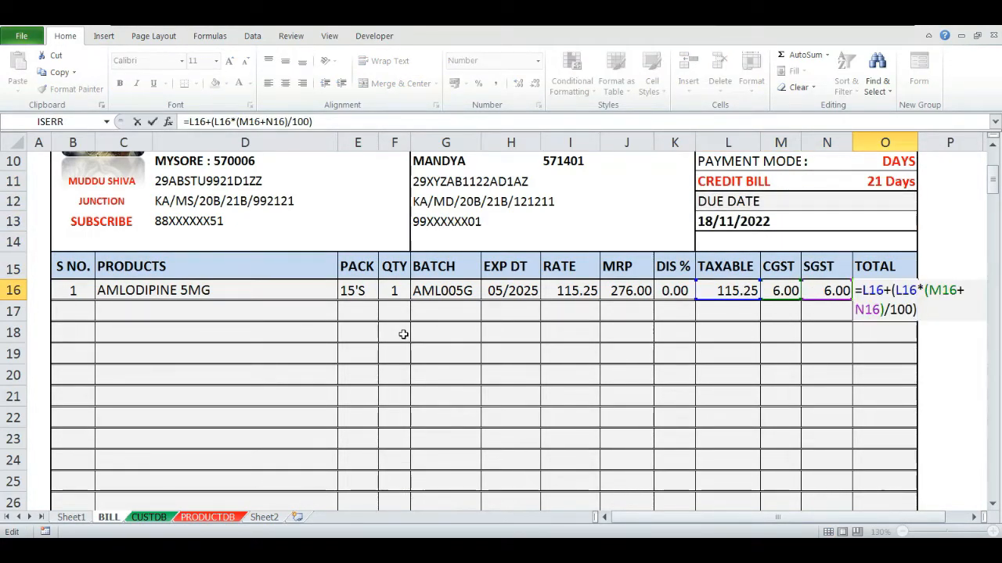
key(Escape)
- Check the total in Calculator by computing 115.25 + 12%, then return to the workbook
key(XF86Calculator)
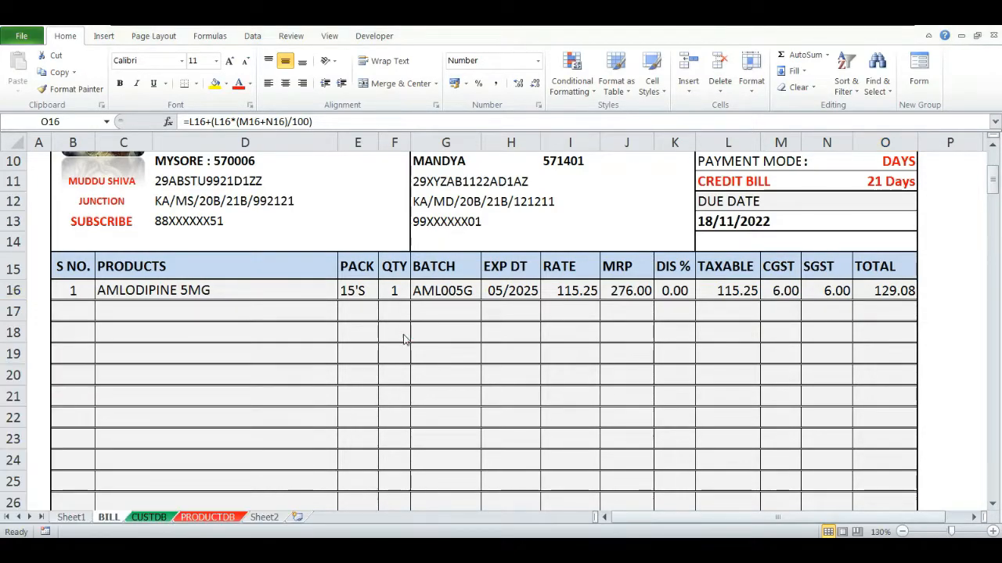
text(115.25+12%=)
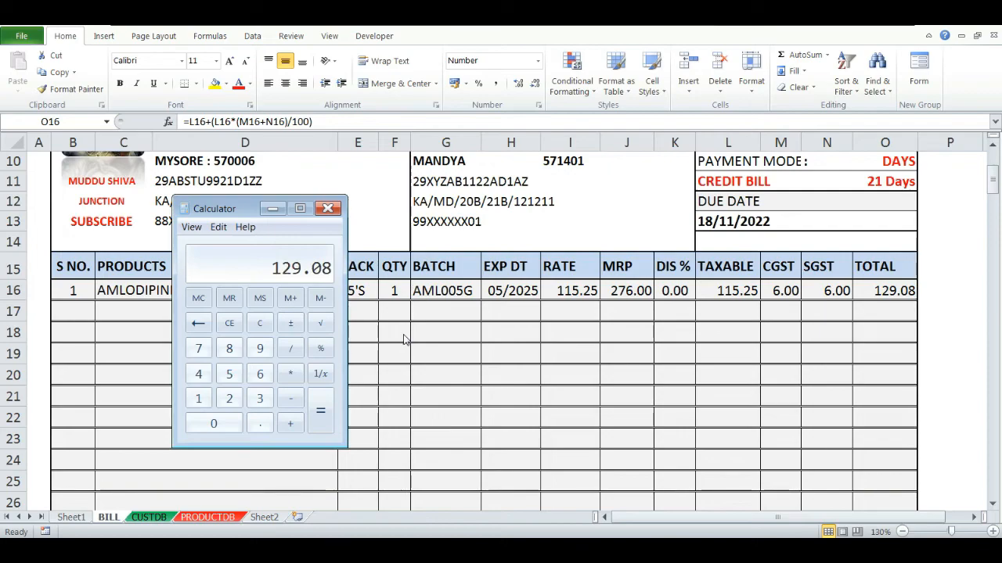
key(alt+Tab)
- Switch the payment mode in L11 back to IMMEDIATE from its dropdown
key(Up)
key(Up)
key(Up)
key(Up)
key(Left)
key(Up)
key(Right)
key(alt+Down)
key(Escape)
key(alt+Down)
key(Up)
key(Return)
- Verify the discounted total by computing 111.79 + 12% in Calculator, then close Calculator
click(404, 334)
key(super+r)
key(Return)
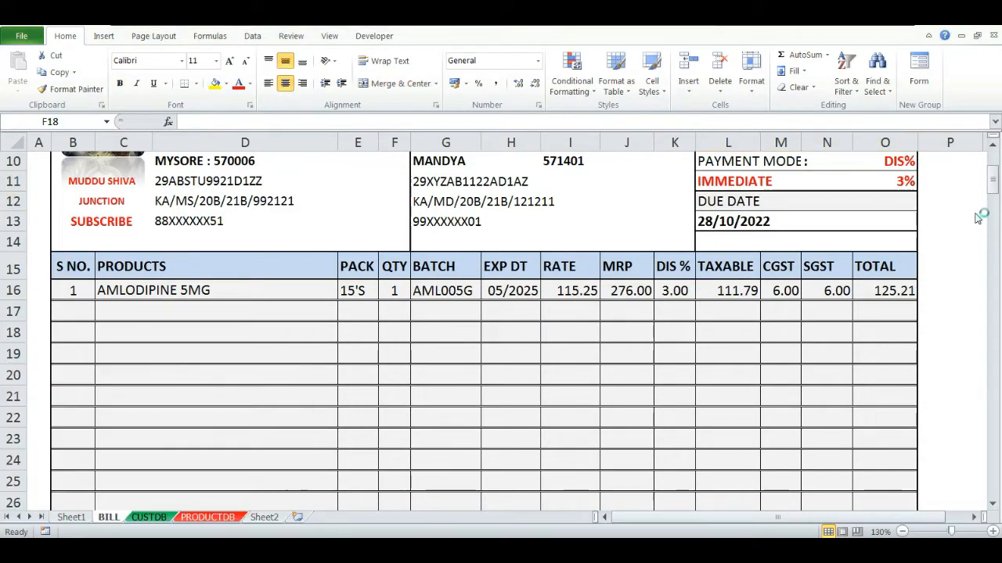
text(111.79+12)
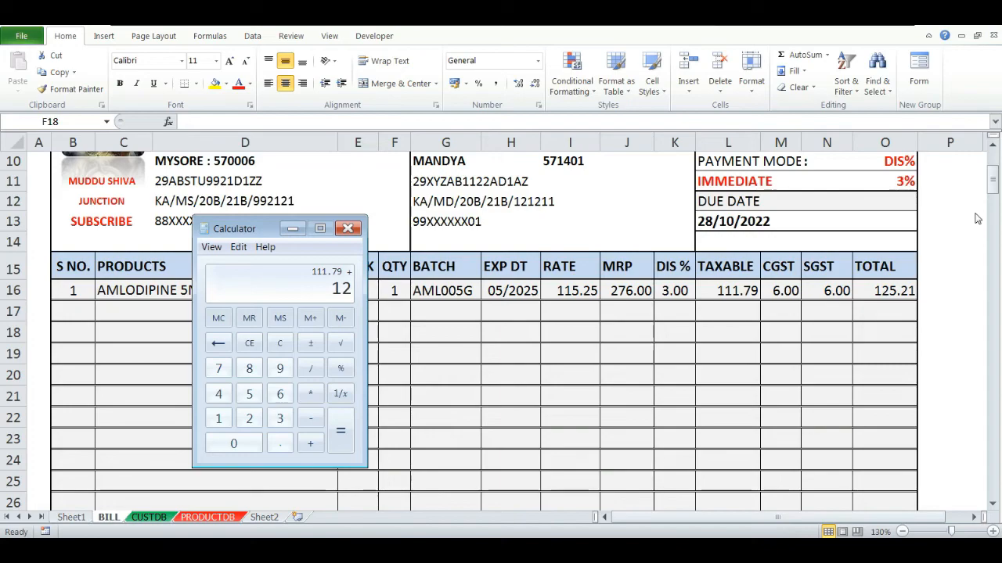
text(%)
key(Return)
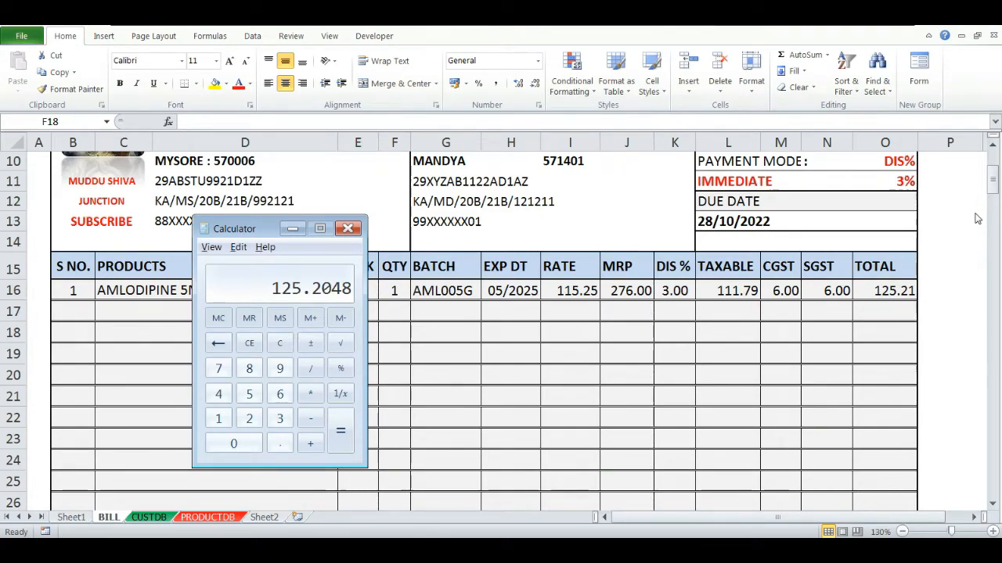
key(alt+F4)
- Set the payment mode in L11 to CREDIT BILL from its dropdown
key(Up)
key(Up)
key(Right)
key(Right)
key(Right)
key(Right)
key(Up)
key(Up)
key(Up)
key(Up)
key(Right)
key(Up)
key(Right)
key(alt+Down)
key(Down)
key(Return)
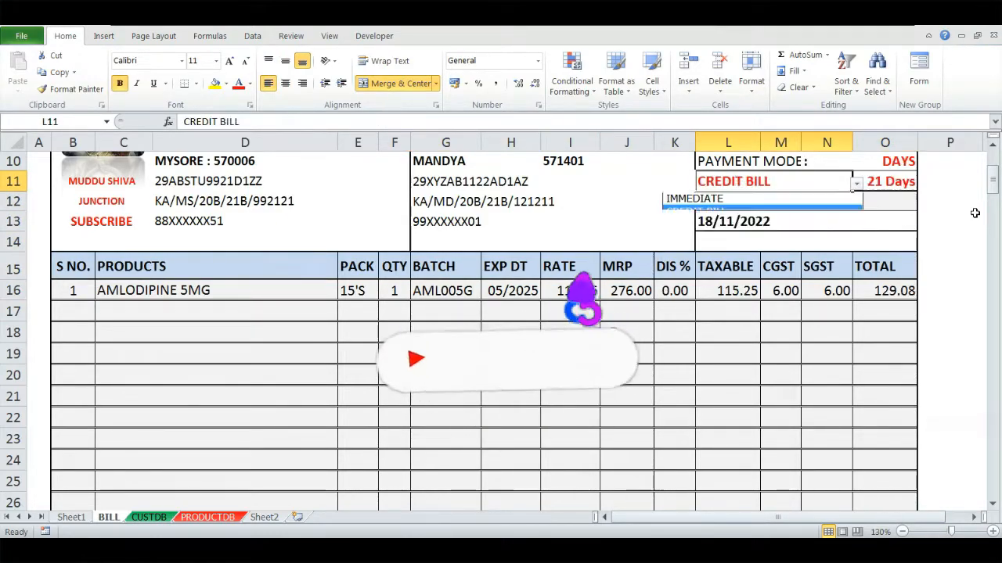
- Recheck the credit-bill total by computing 115.25 + 12% in Calculator, then close Calculator
key(alt+Tab)
key(Escape)
text(115.25)
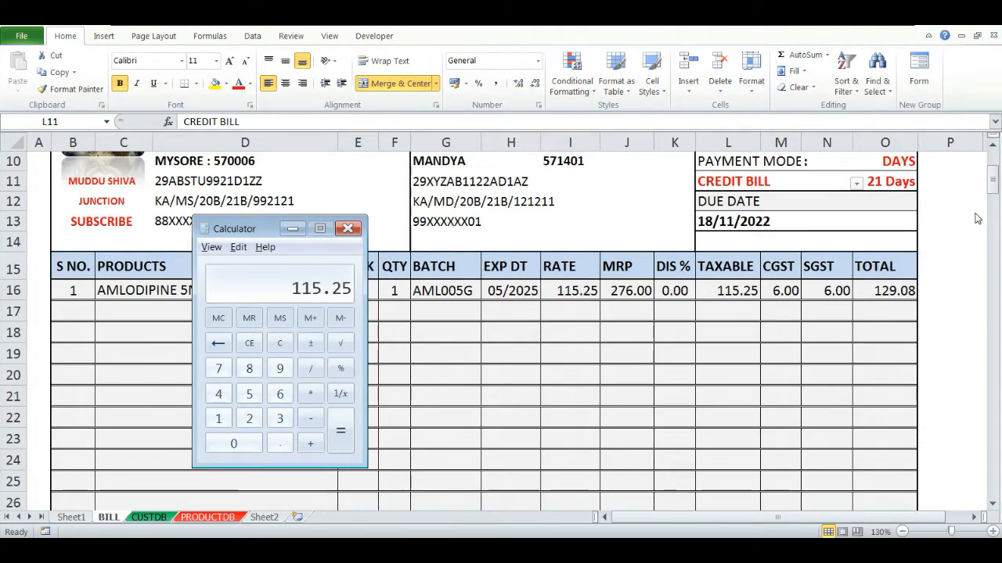
key(plus)
text(12)
key(percent)
key(Return)
key(alt+space)
key(c)
- Select the item table's header and first row across columns B to O to examine them
key(Down)
key(Down)
key(Down)
key(Down)
key(Down)
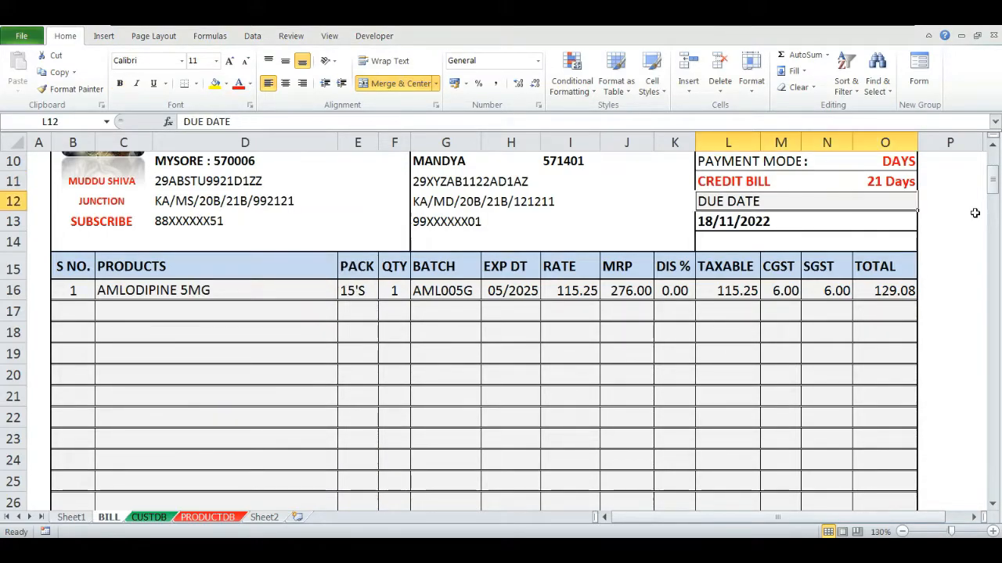
key(Right)
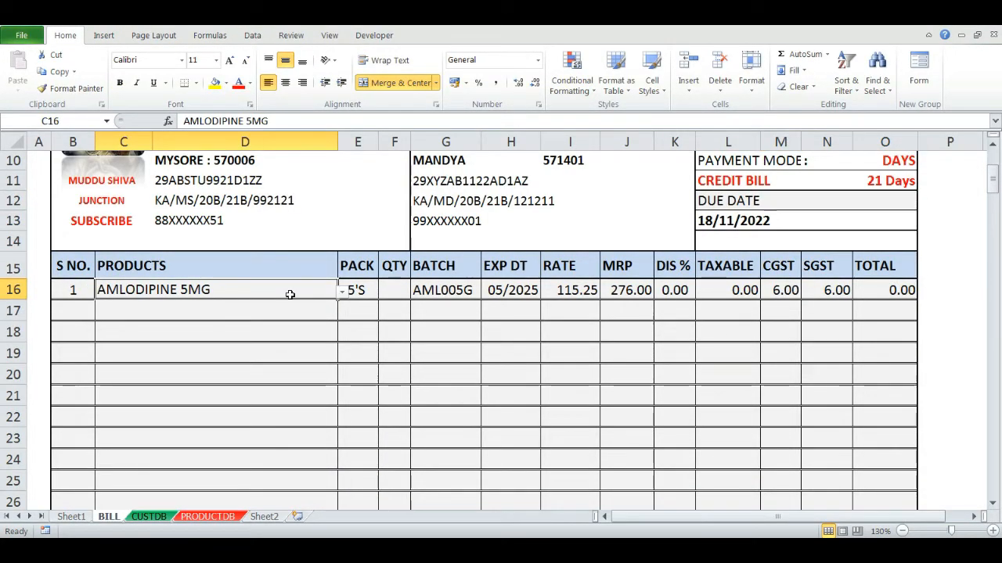
key(Left)
key(Up)
key(shift+Down)
key(shift+Right)
key(shift+Right)
key(shift+Right)
key(shift+Right)
key(shift+Right)
key(shift+Right)
key(shift+Right)
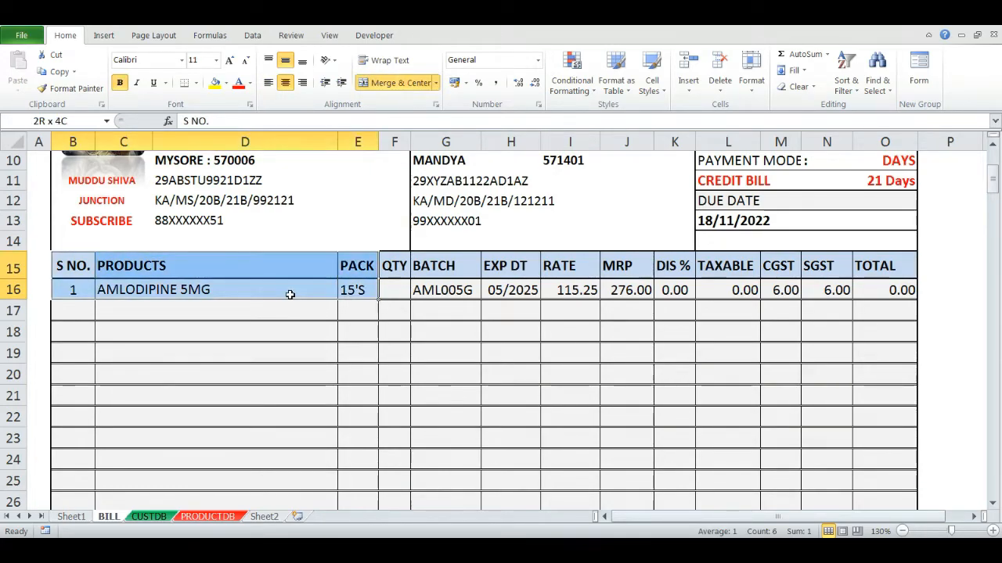
key(shift+Right)
key(shift+Right)
key(shift+Right)
key(shift+Right)
key(shift+Right)
key(shift+Right)
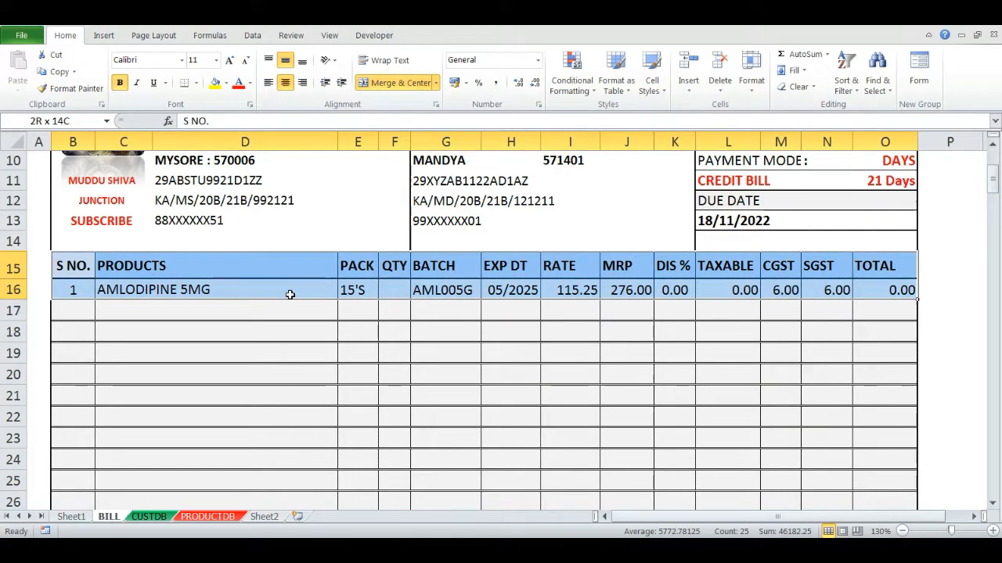
key(shift+Left)
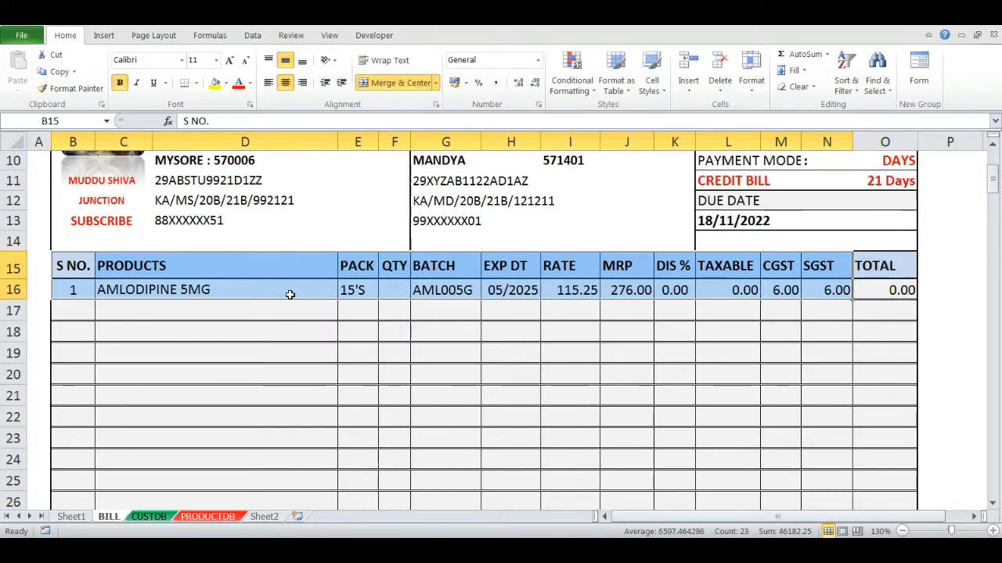
- Replace the product in C16 with AMOXYCILLIN 625MG from the product dropdown
key(Right)
key(Left)
key(Right)
key(Right)
key(Down)
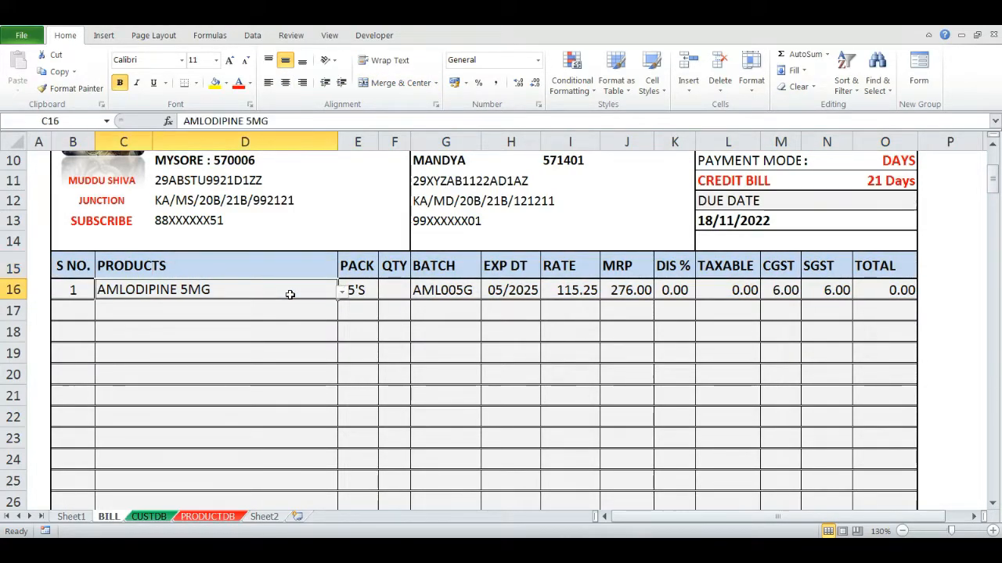
key(Delete)
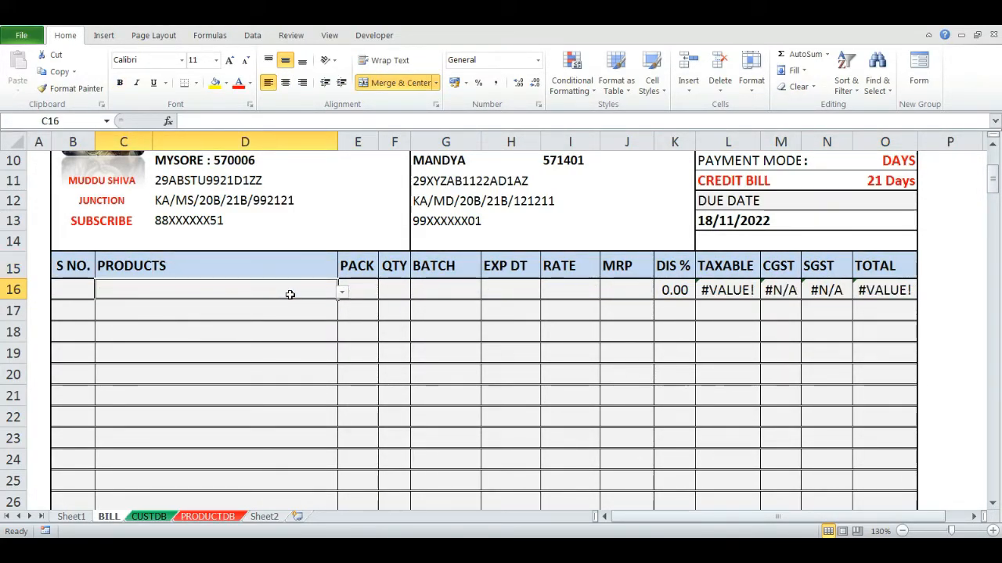
key(Right)
key(Right)
key(Right)
key(Right)
key(Right)
key(Right)
key(Right)
key(Right)
key(Right)
key(Left)
- Enter a quantity of 1 in the QTY cell F16
key(Right)
key(Right)
key(Right)
key(Left)
key(Left)
key(Left)
key(Left)
key(Left)
key(Left)
key(Left)
key(Left)
key(Left)
key(Left)
key(Left)
key(alt+Down)
key(Down)
key(Down)
key(Return)
key(Right)
key(Right)
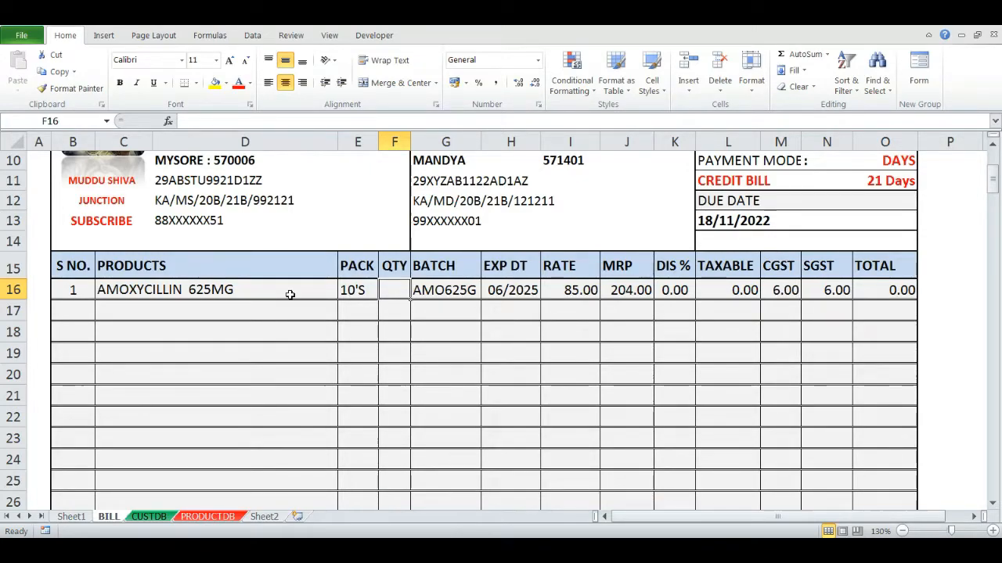
text(1)
key(ctrl+Return)
key(Down)
key(Up)
key(Up)
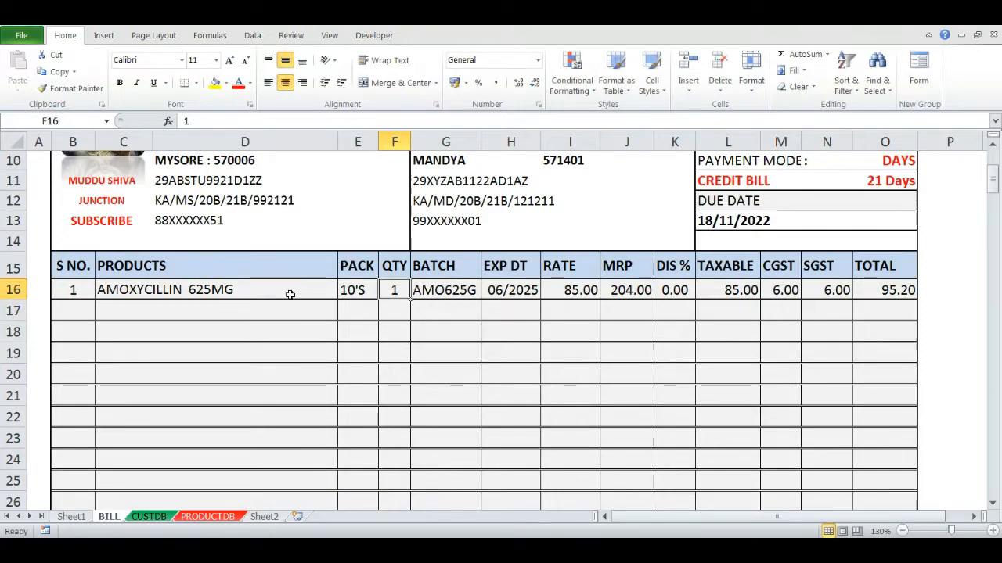
- Select the lookup columns from BATCH to TOTAL in rows 15–16 to examine them
key(Right)
key(shift+Down)
key(shift+Right)
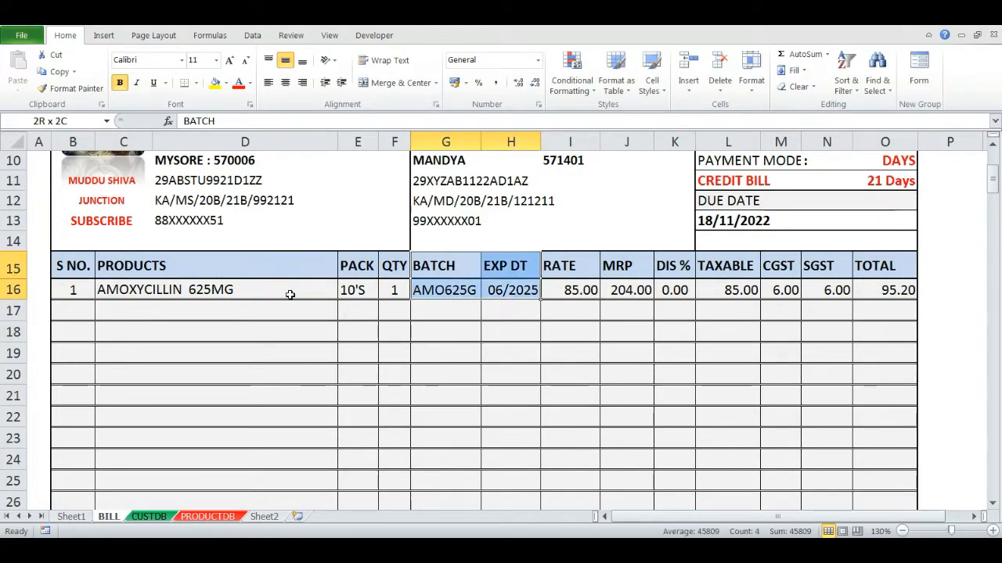
key(shift+Right)
key(shift+Right)
key(shift+Right)
key(shift+Right)
key(shift+Right)
key(shift+Right)
key(shift+Right)
key(Left)
key(Right)
key(shift+Down)
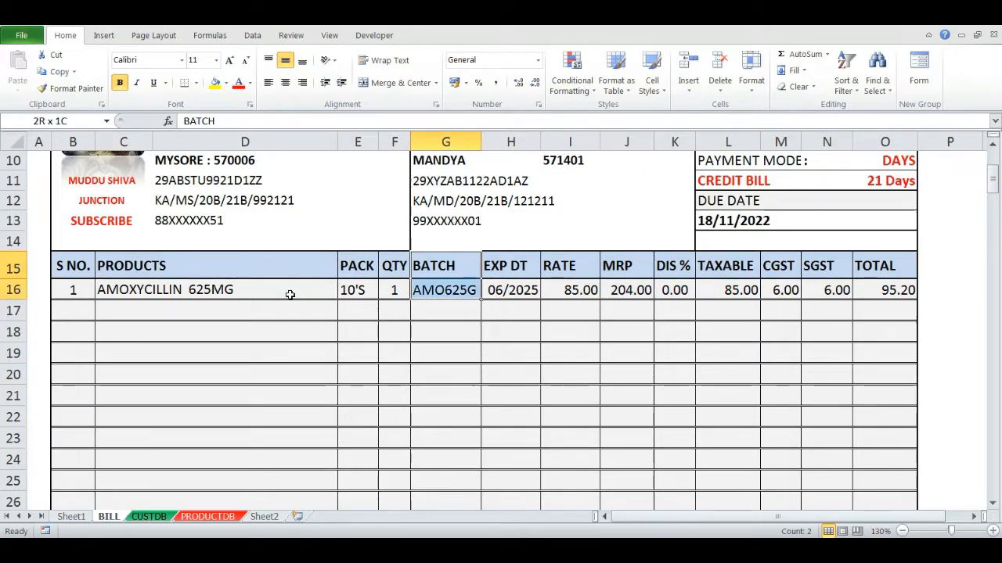
key(shift+Right)
key(shift+Right)
key(shift+Right)
key(shift+Right)
key(shift+Right)
key(shift+Right)
key(shift+Right)
key(shift+Right)
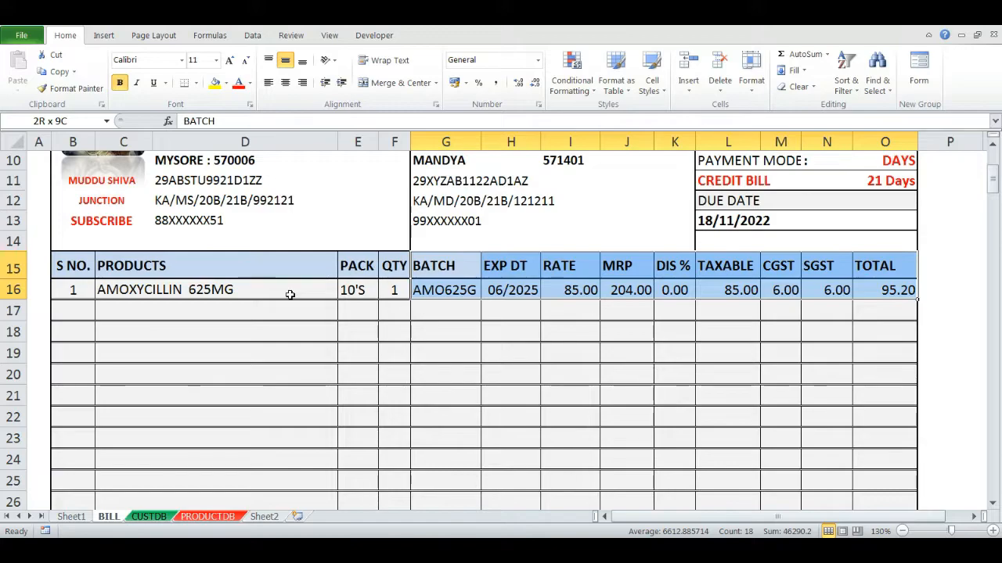
key(Down)
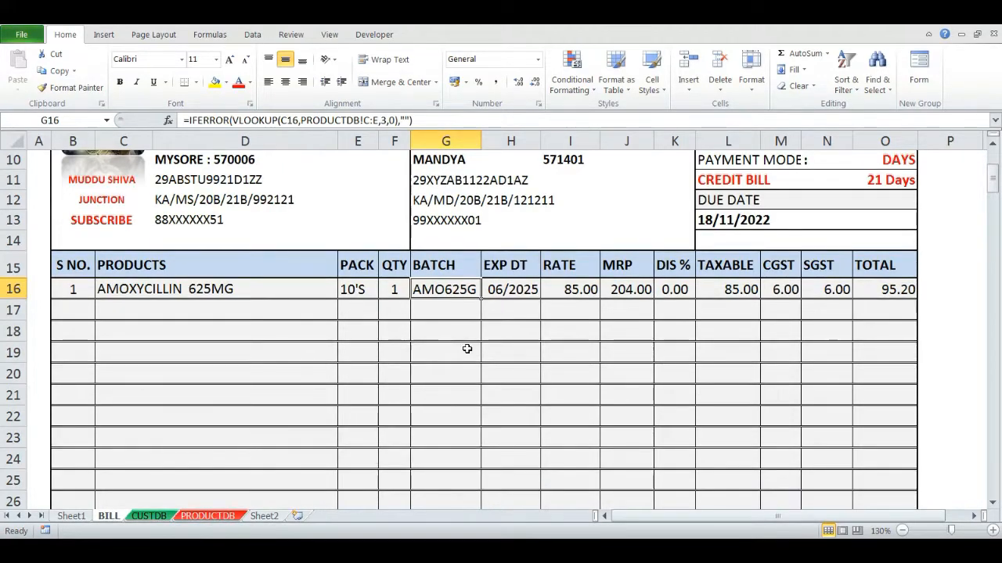
key(Down)
key(Up)
- Wrap the BATCH formula in G16 in an IF so it returns the lookup only when F16 > 0, otherwise blank
key(F2)
key(Left)
key(Left)
key(Left)
key(Left)
key(Left)
key(Left)
key(Left)
key(Left)
key(Left)
key(Left)
key(Left)
key(Left)
key(Left)
key(Left)
key(Left)
key(Left)
key(Left)
key(Left)
key(Left)
key(Left)
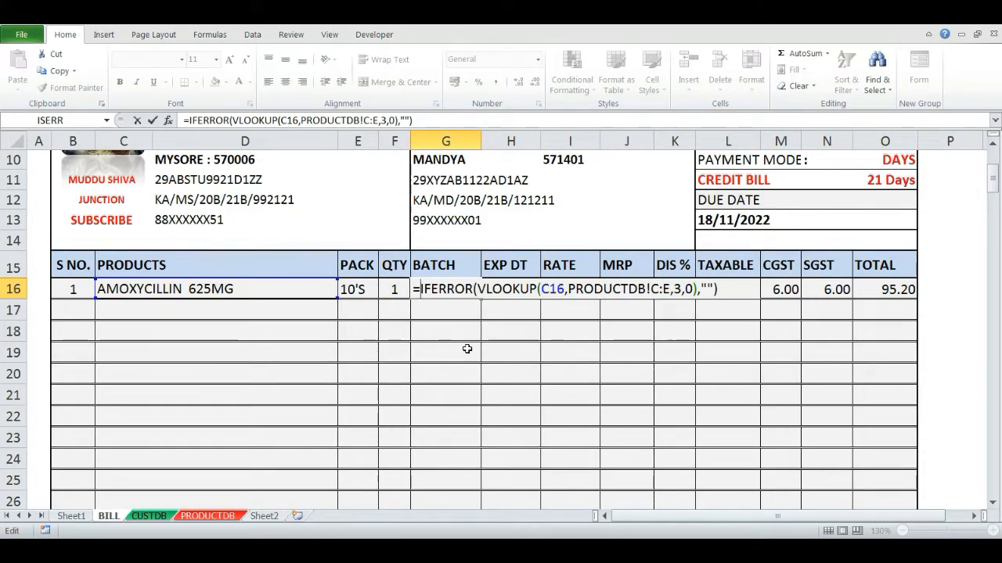
text(IF()
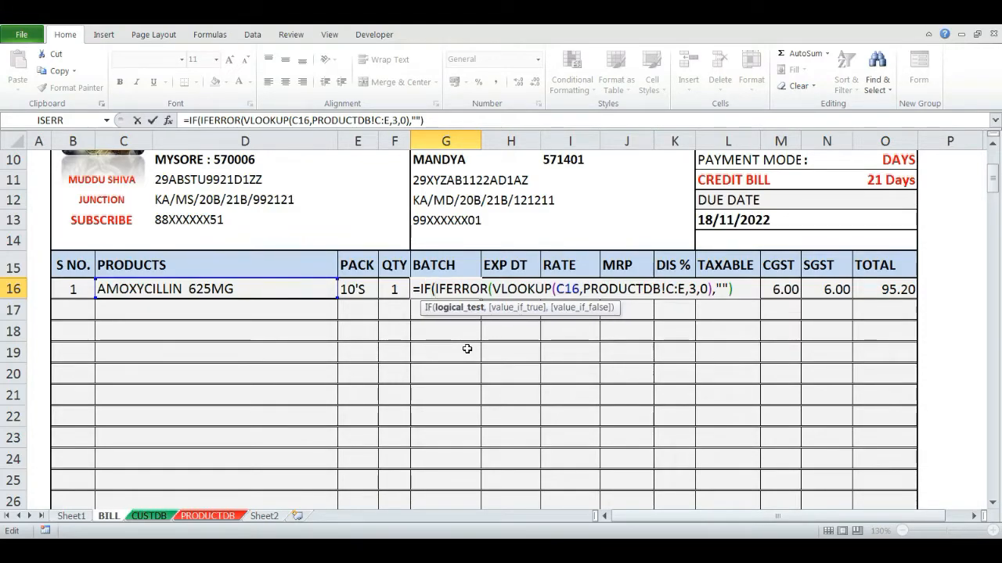
click(395, 290)
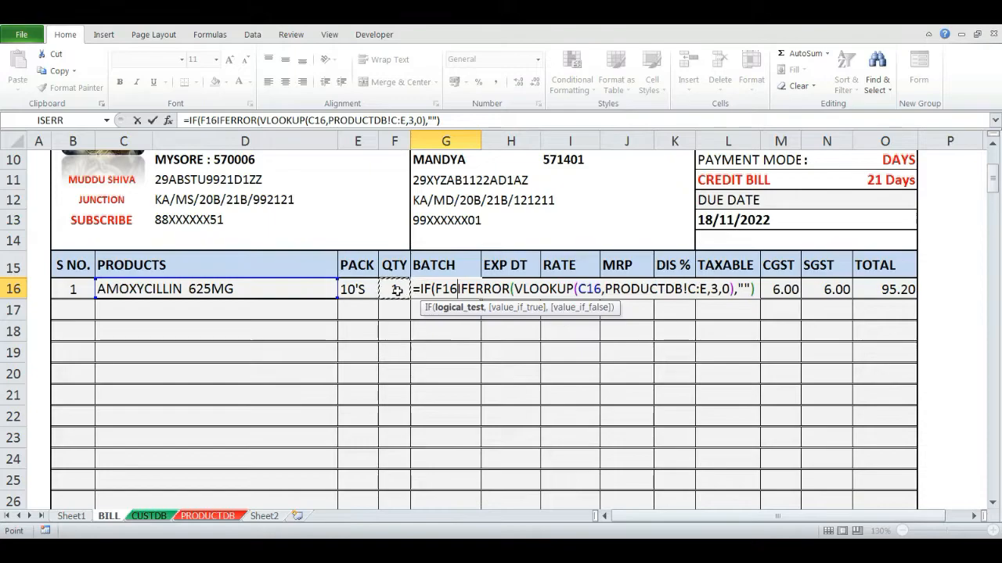
text(>)
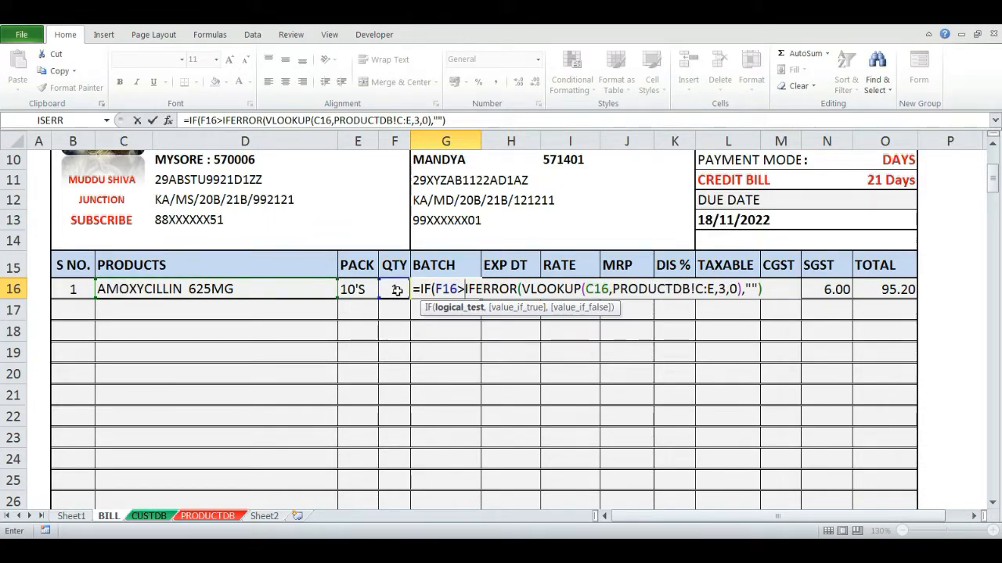
text(0,)
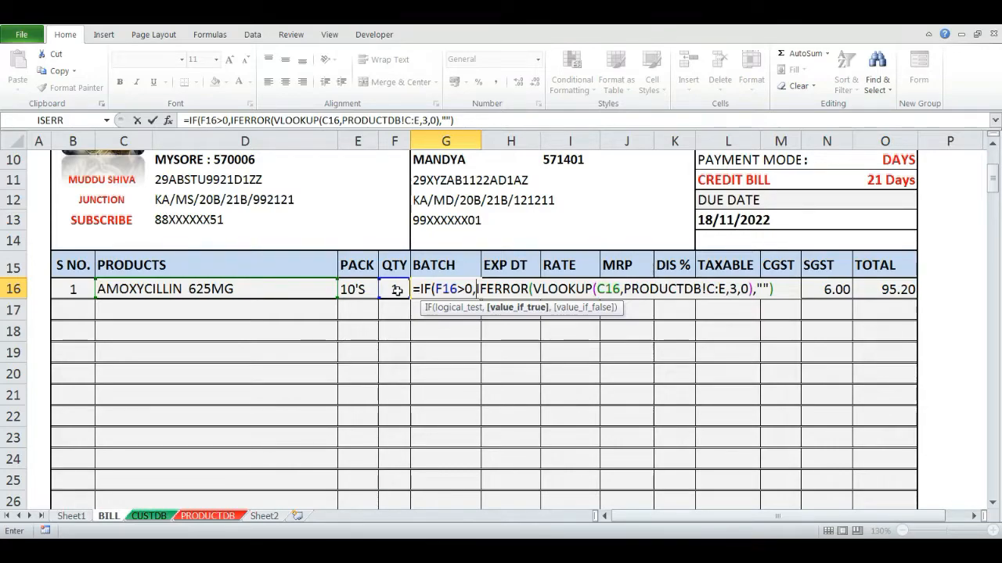
text(K16)
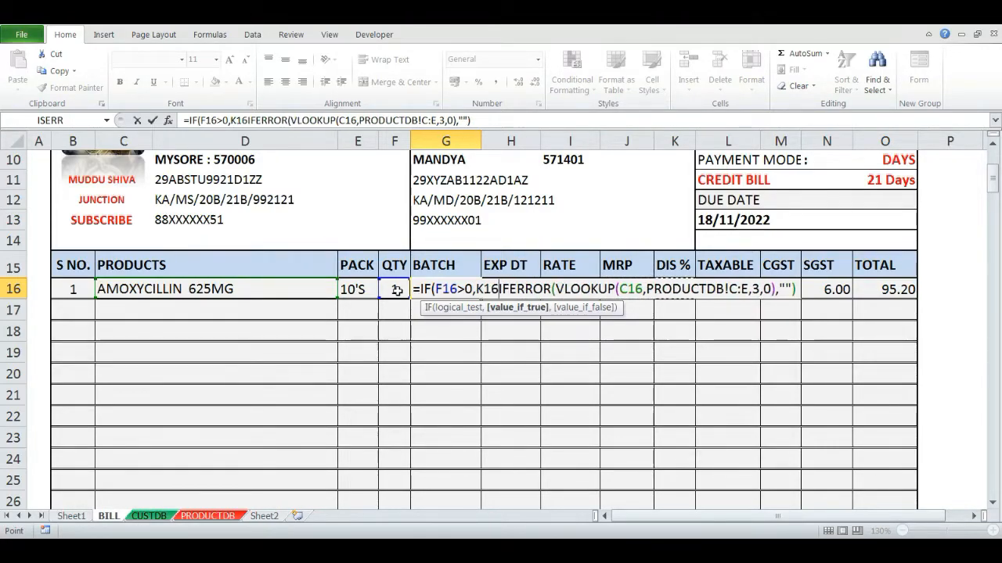
key(BackSpace)
key(BackSpace)
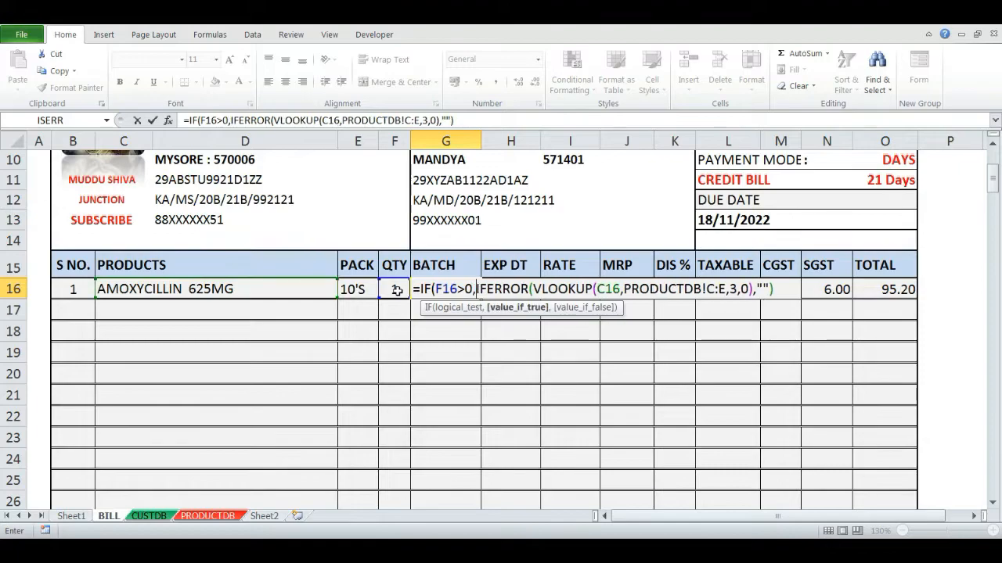
key(End)
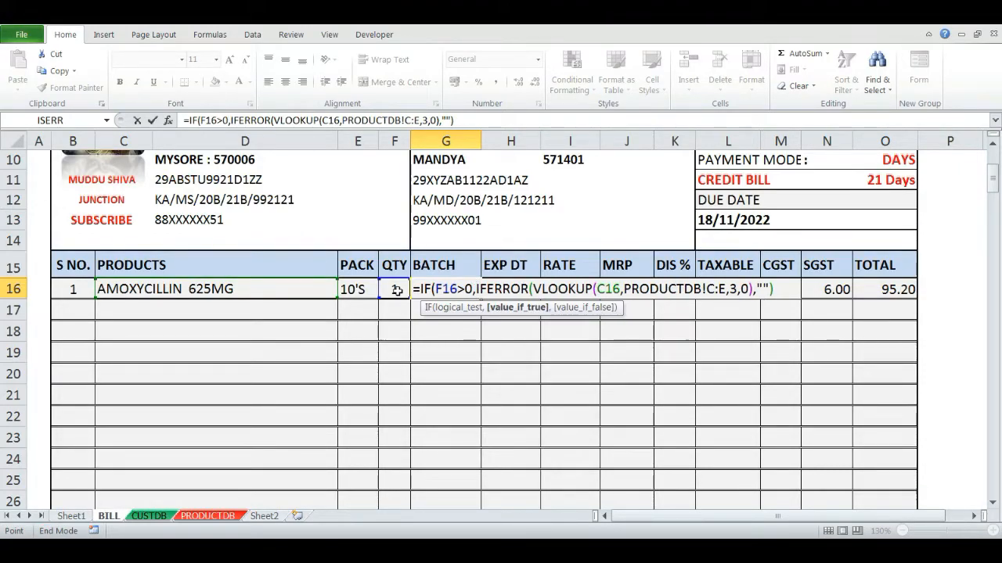
click(773, 288)
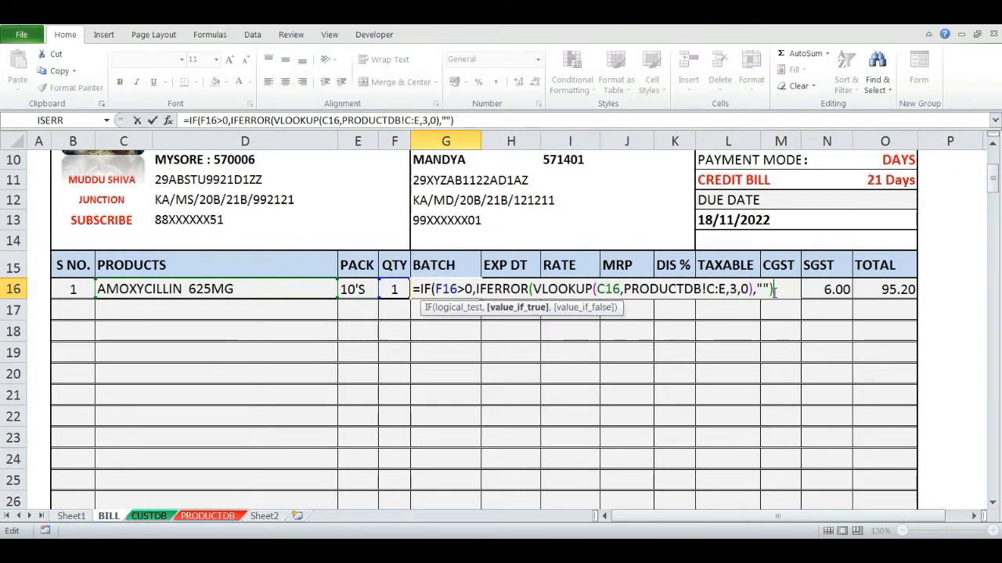
text(,"")
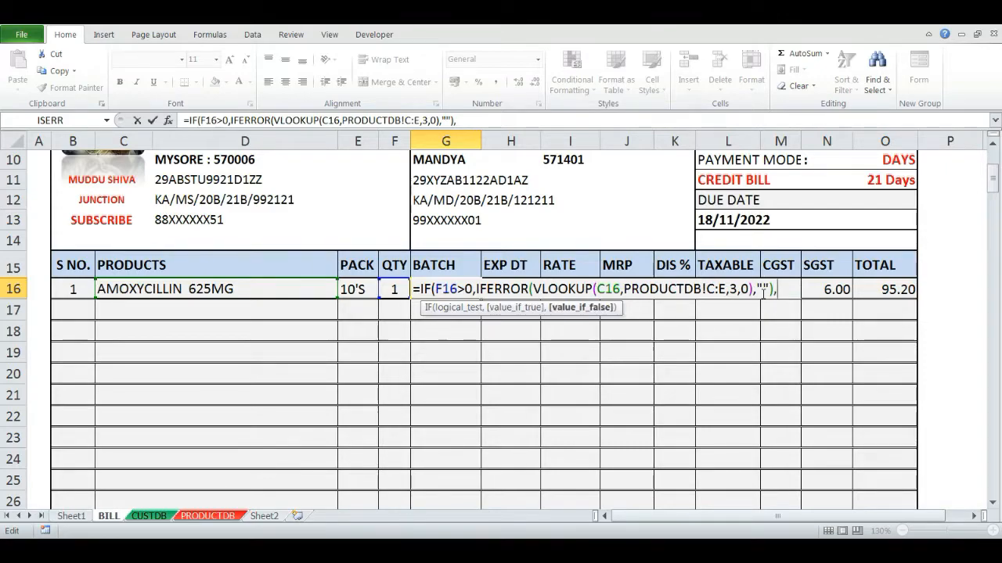
key(Return)
- Clear the quantity in F16 to test the batch formula, then re-enter 1
key(Up)
key(Left)
key(Delete)
text(1)
key(Return)
key(Up)
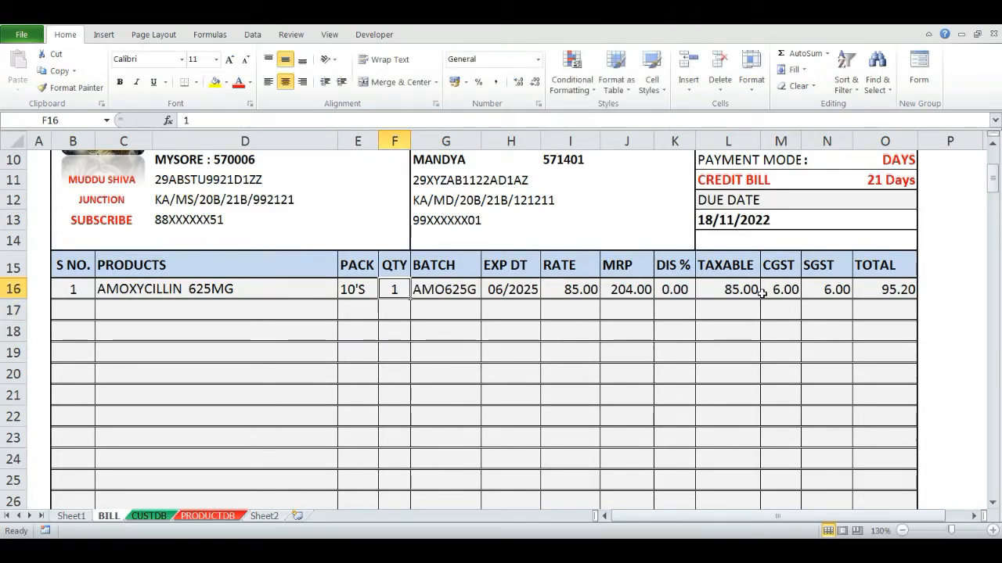
key(Down)
key(Up)
key(Right)
key(Left)
key(Delete)
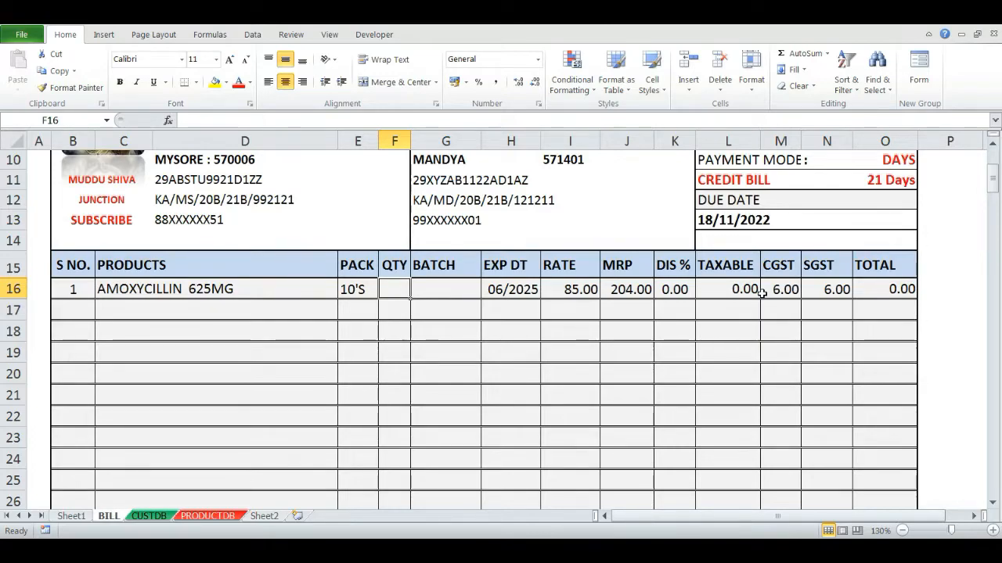
text(1)
key(Return)
- Wrap the EXP DT formula in H16 in an IF that returns the lookup only when F16 > 0, otherwise blank
key(Up)
key(Right)
key(Right)
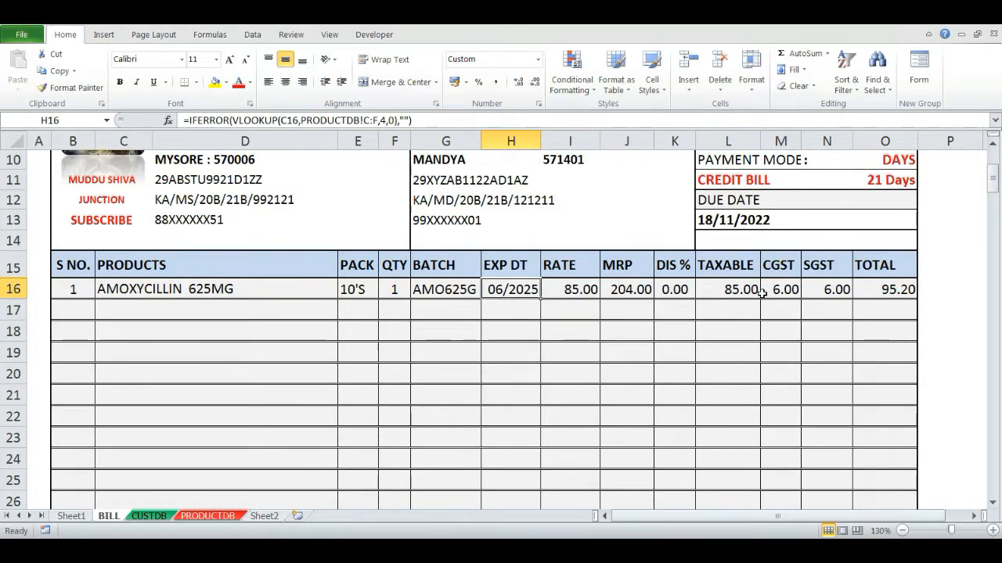
key(F2)
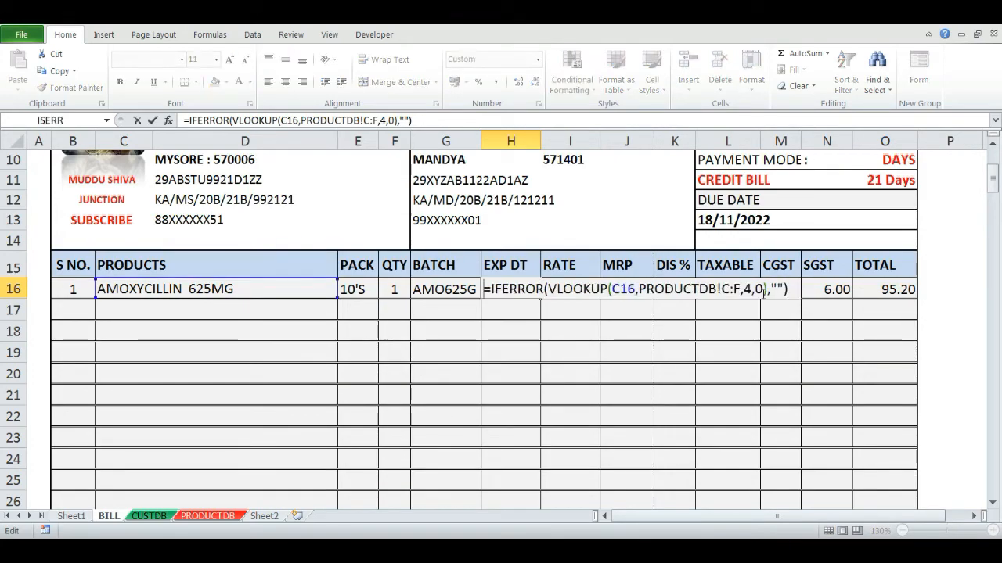
key(Home)
key(Right)
text(IF)
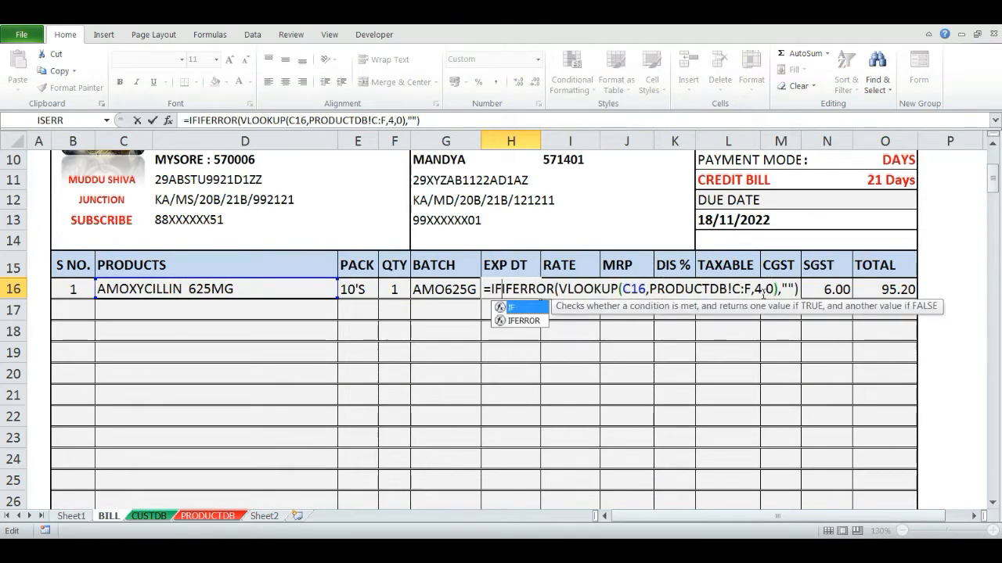
text(()
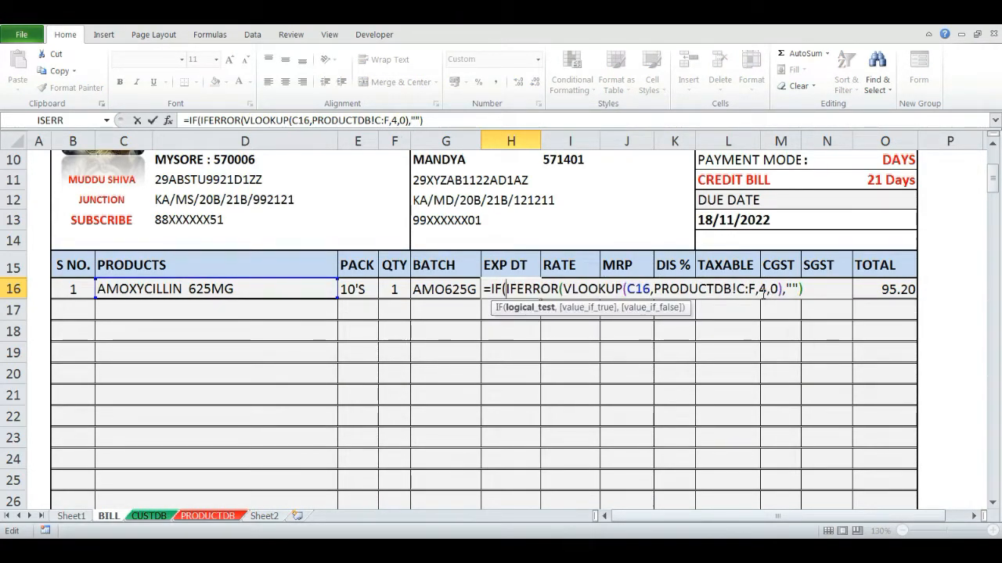
click(408, 290)
text(>0,)
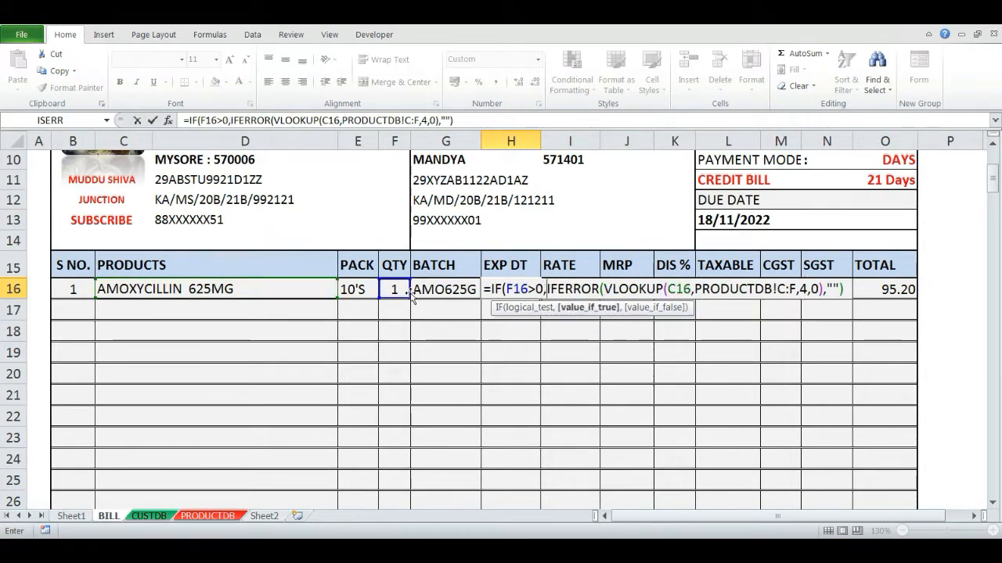
key(End)
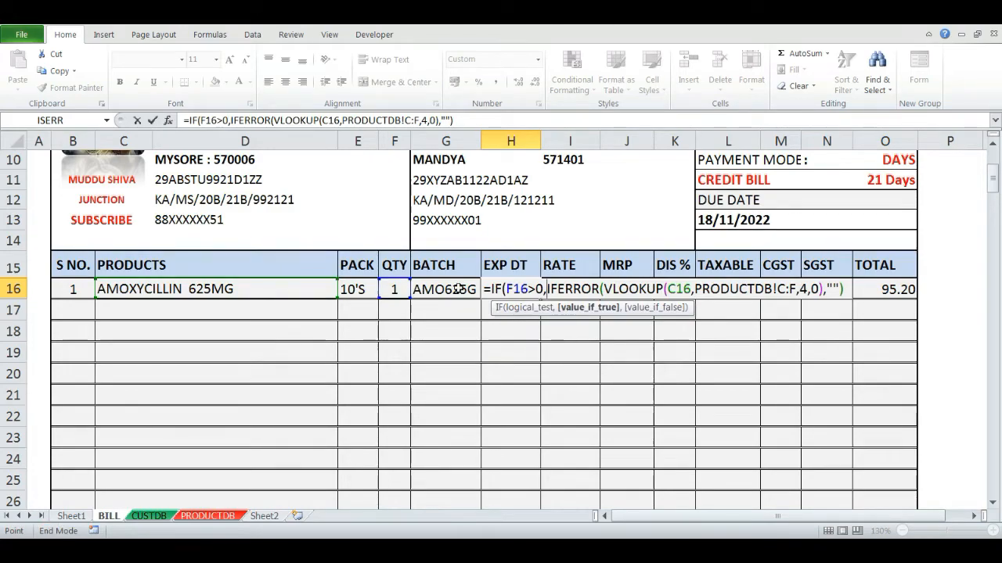
click(841, 290)
click(848, 291)
text(,)
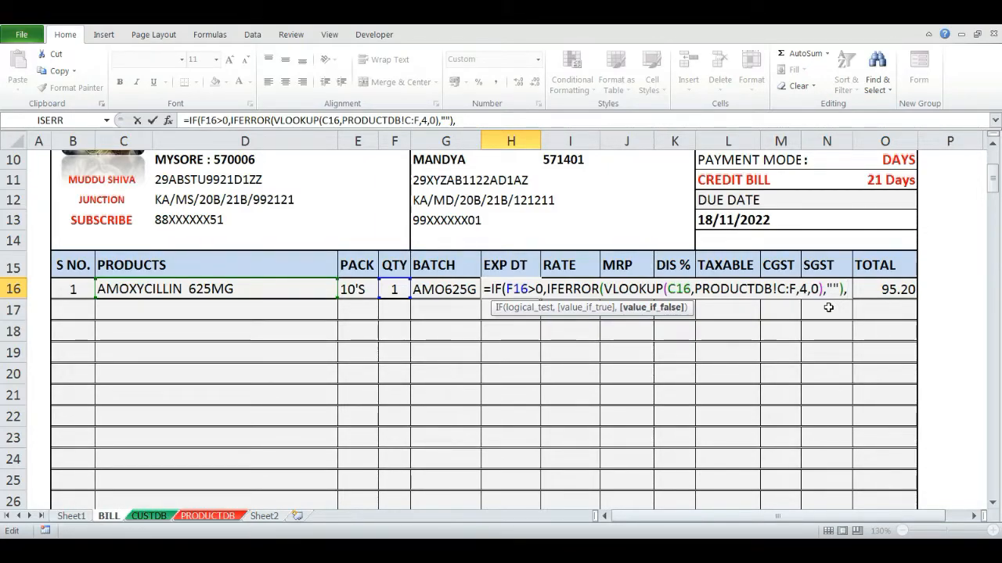
text("")
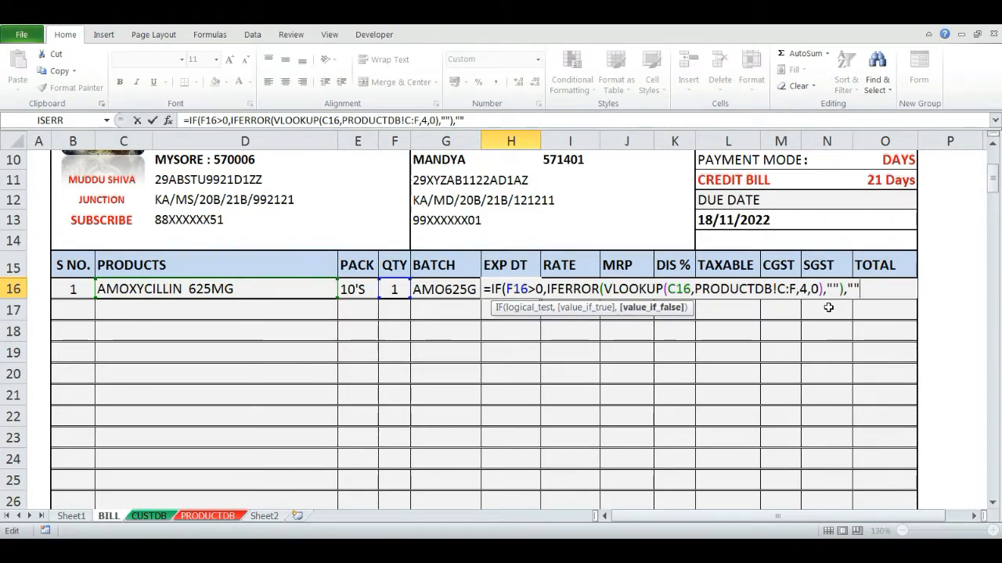
key(Return)
- Wrap the RATE formula in I16 in an IF that returns the lookup only when F16 > 0, otherwise blank
key(Up)
key(Left)
key(Right)
key(Right)
key(F2)
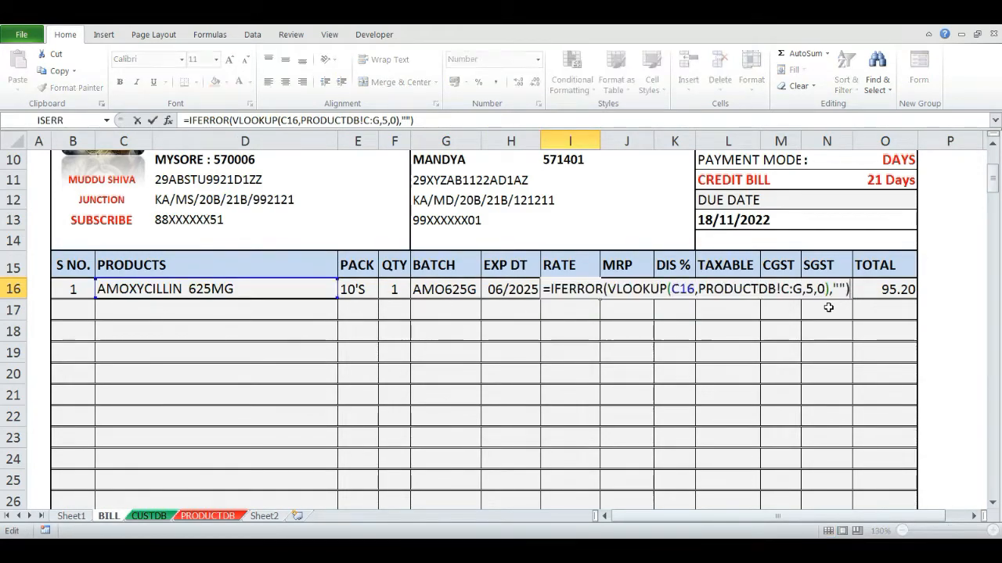
text(IF()
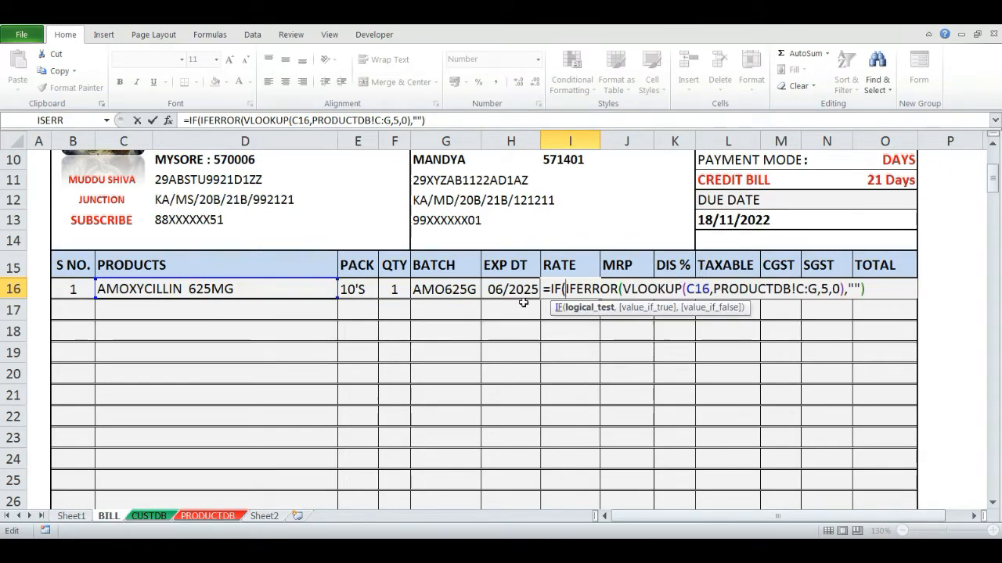
click(412, 289)
click(395, 291)
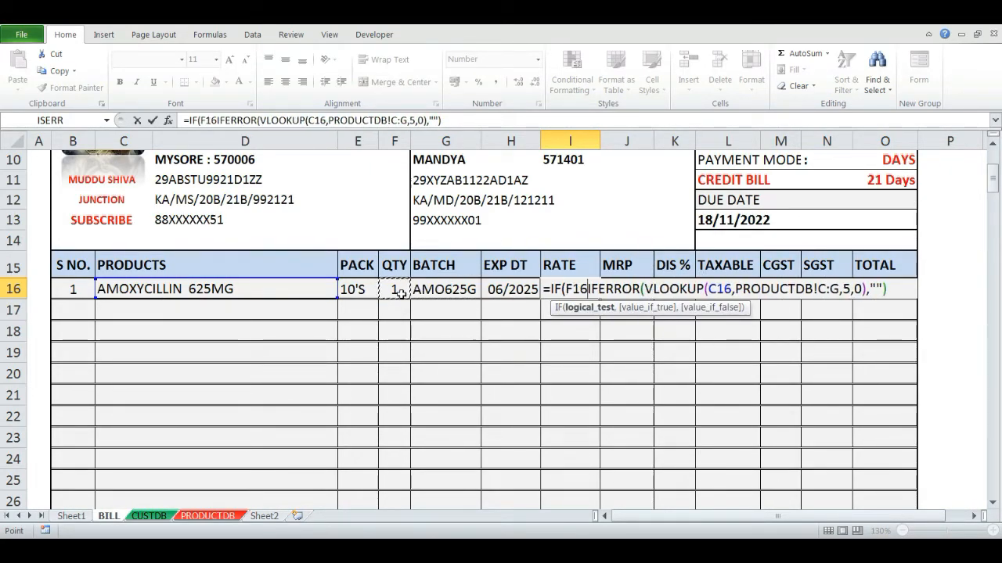
text(>)
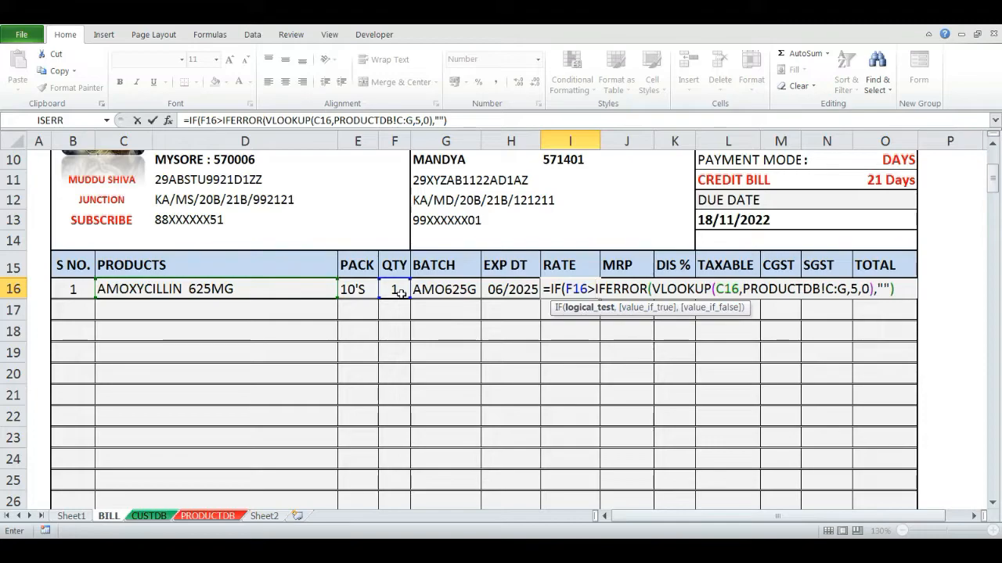
text(0,)
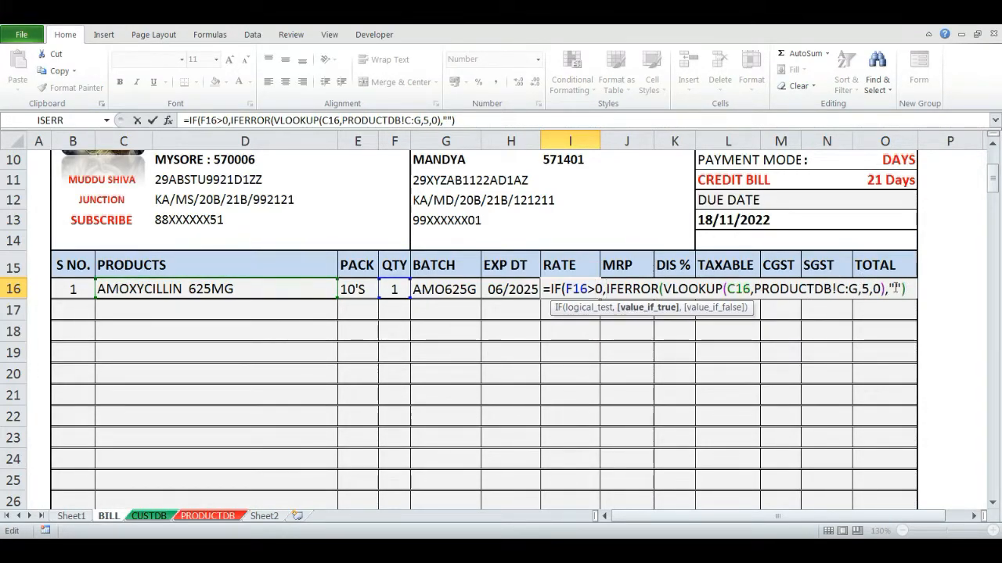
text(,)
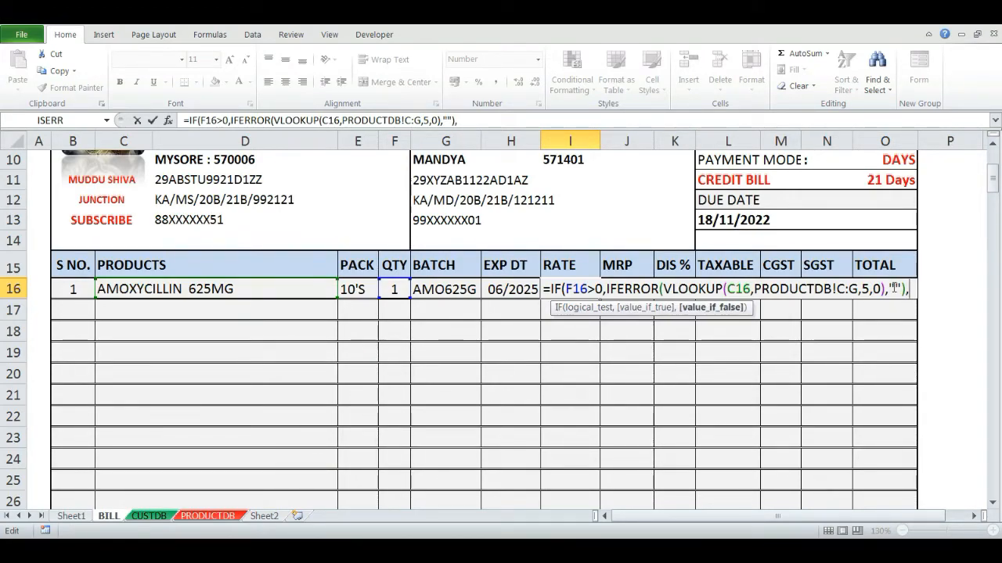
text(""))
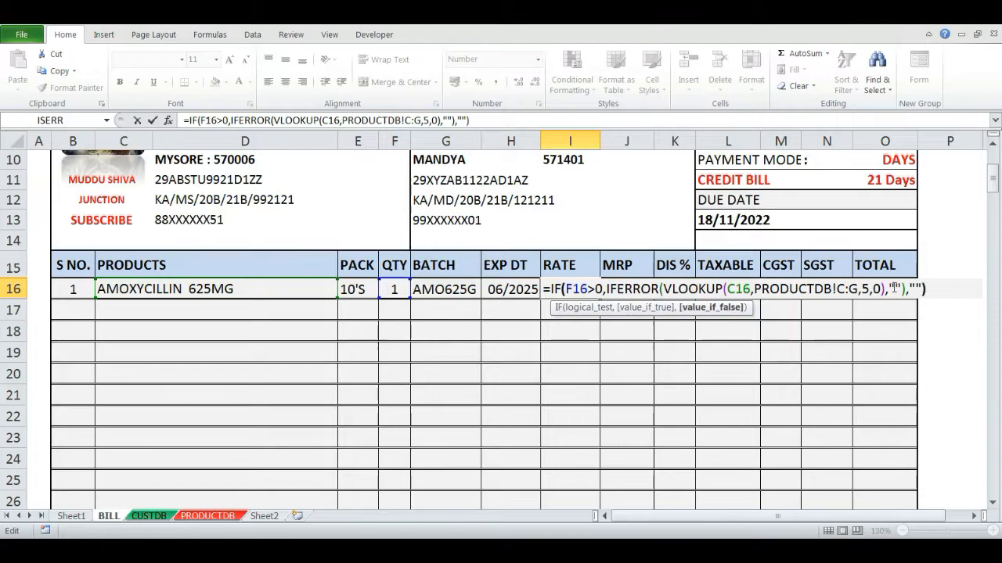
key(Tab)
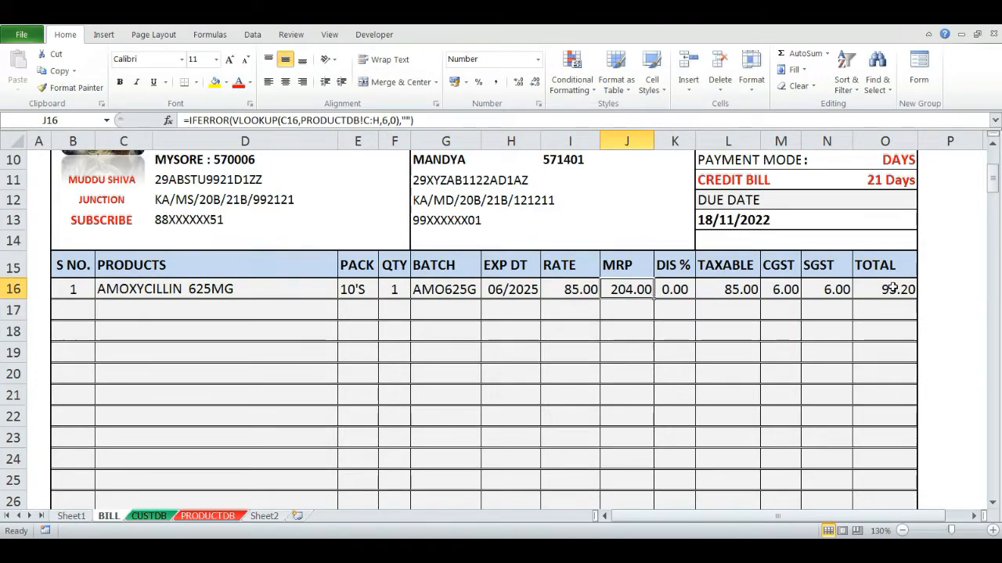
- Wrap the MRP formula in J16 in an IF that returns the lookup only when F16 > 0, otherwise blank
key(F2)
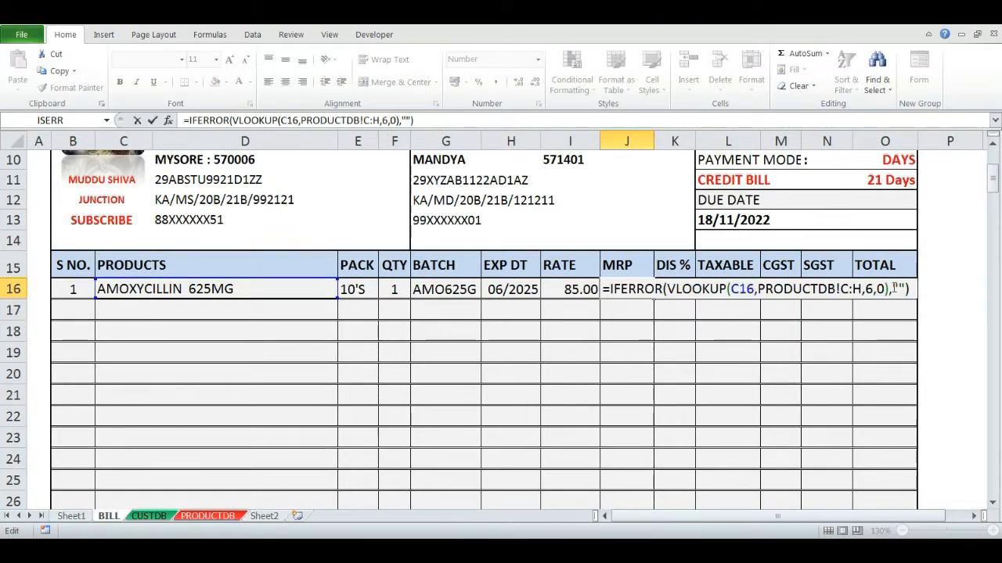
text(IF)
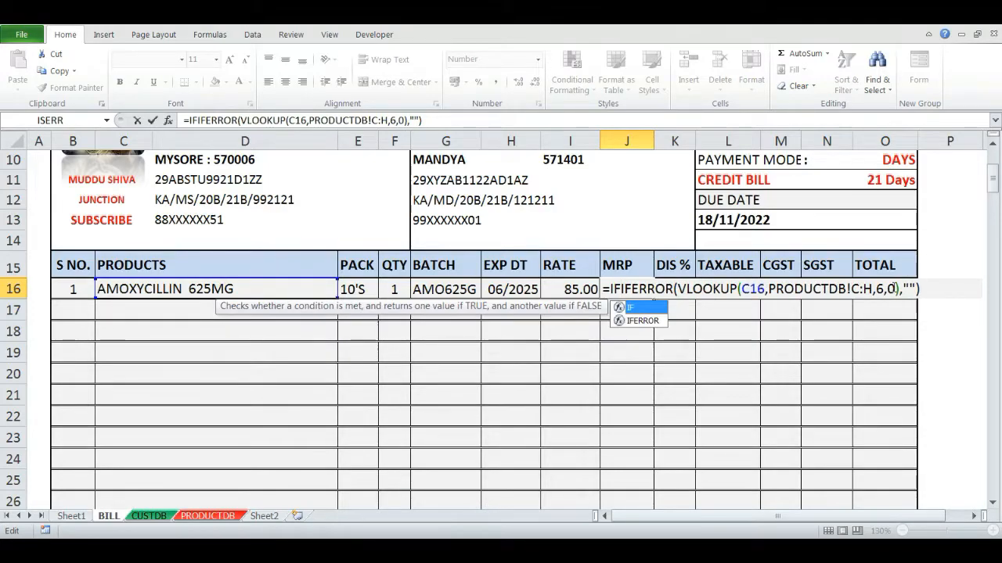
text(()
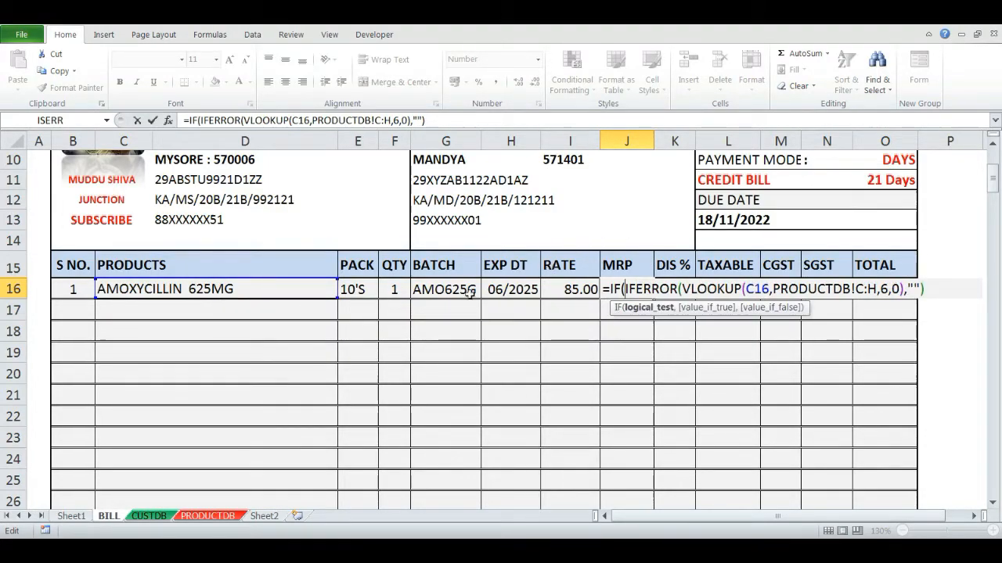
click(405, 288)
text(>0,)
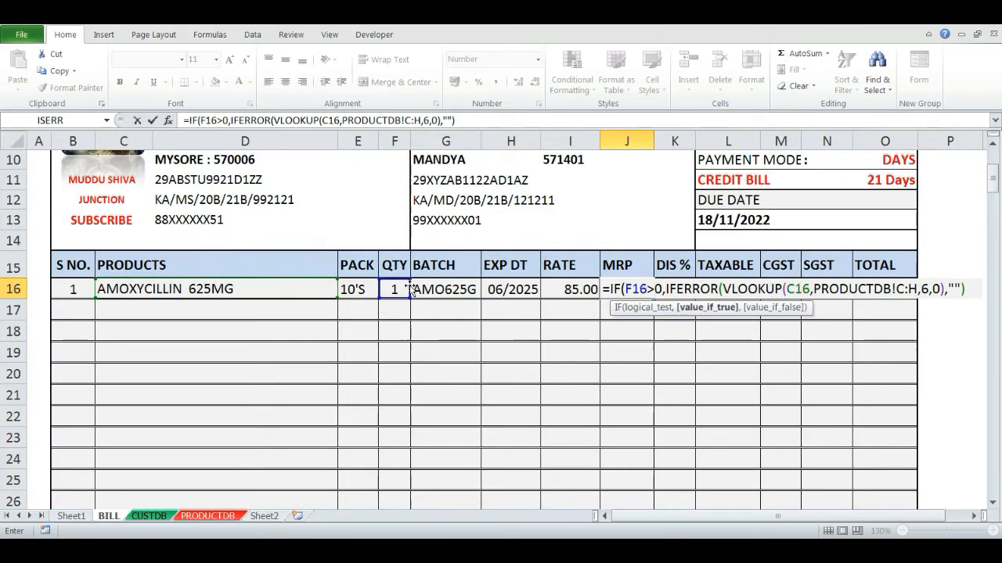
click(962, 289)
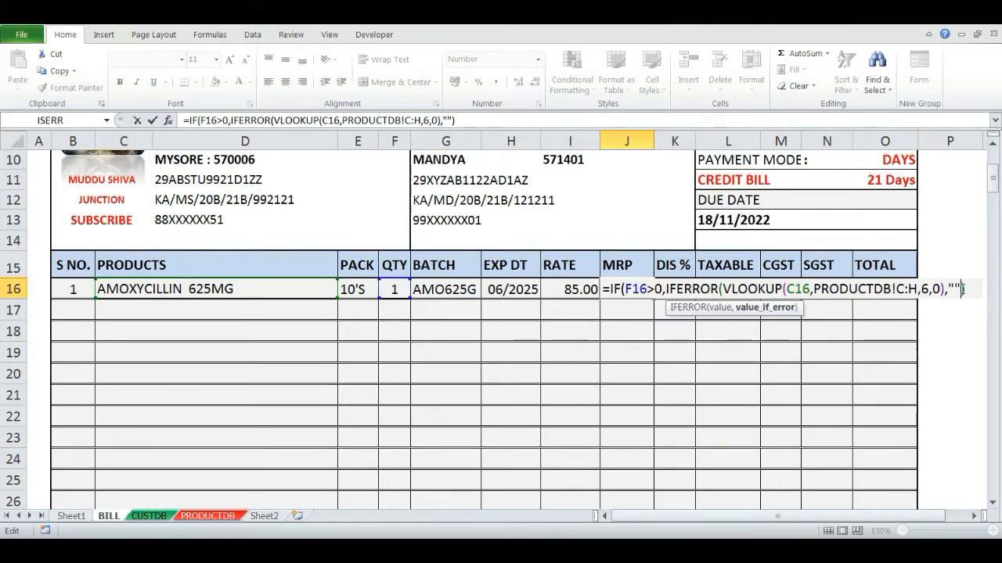
text(,)
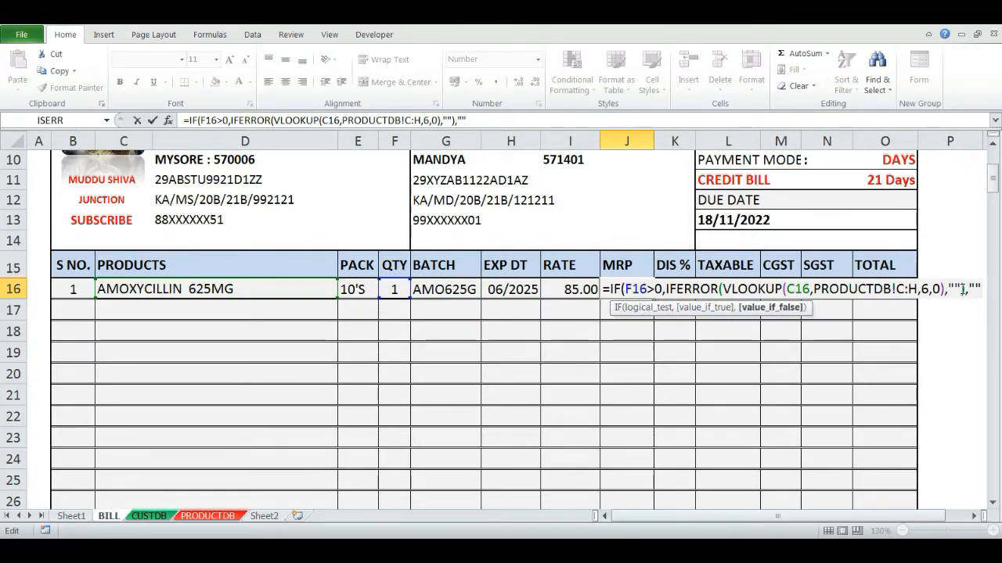
key(Return)
key(Left)
key(Left)
key(Left)
key(Left)
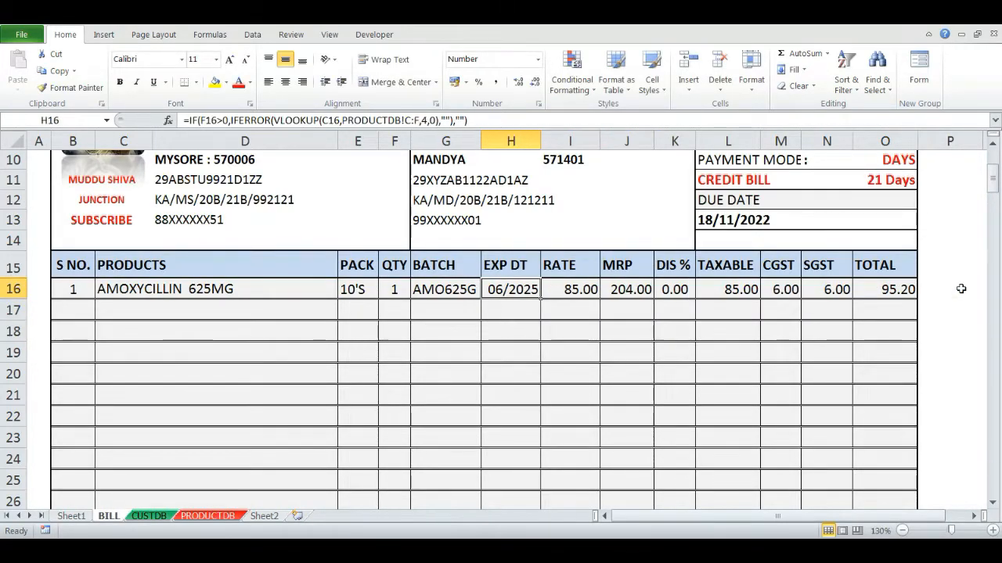
- Clear the quantity in F16 and re-enter 1 to test that the lookup columns blank out
key(Delete)
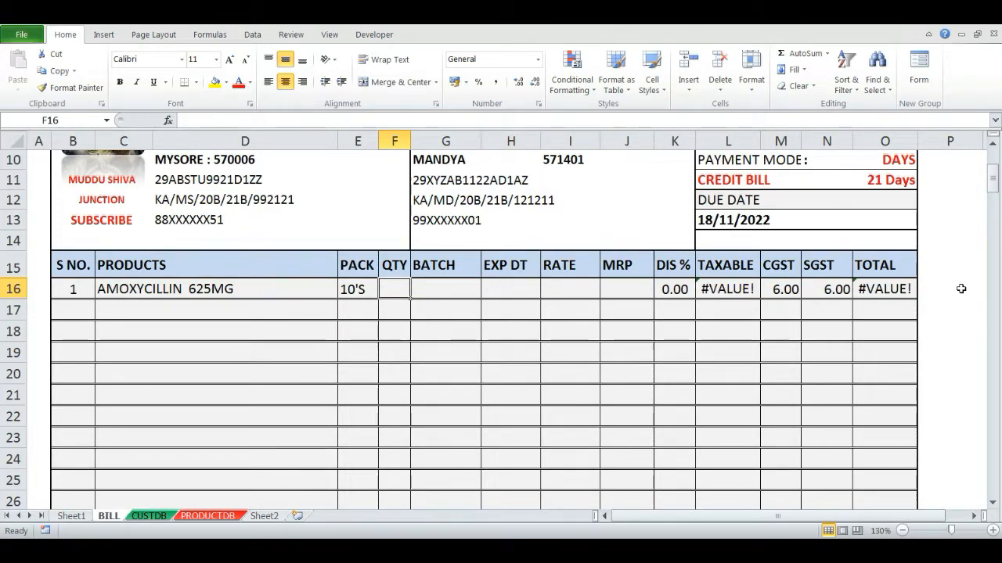
key(Right)
key(Right)
key(Right)
key(Right)
key(Left)
key(Left)
key(Left)
key(Left)
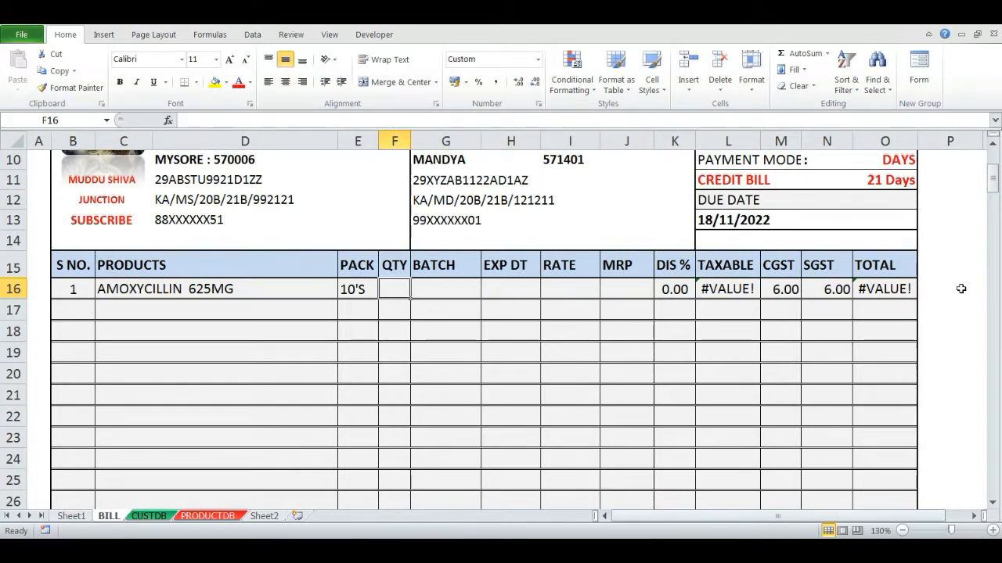
text(1)
key(Return)
- Select ENOXAPARIN 40MG as the product in C16 from the dropdown
key(Up)
key(Left)
key(Left)
key(alt+Down)
key(Down)
key(Down)
key(Down)
key(Down)
key(Down)
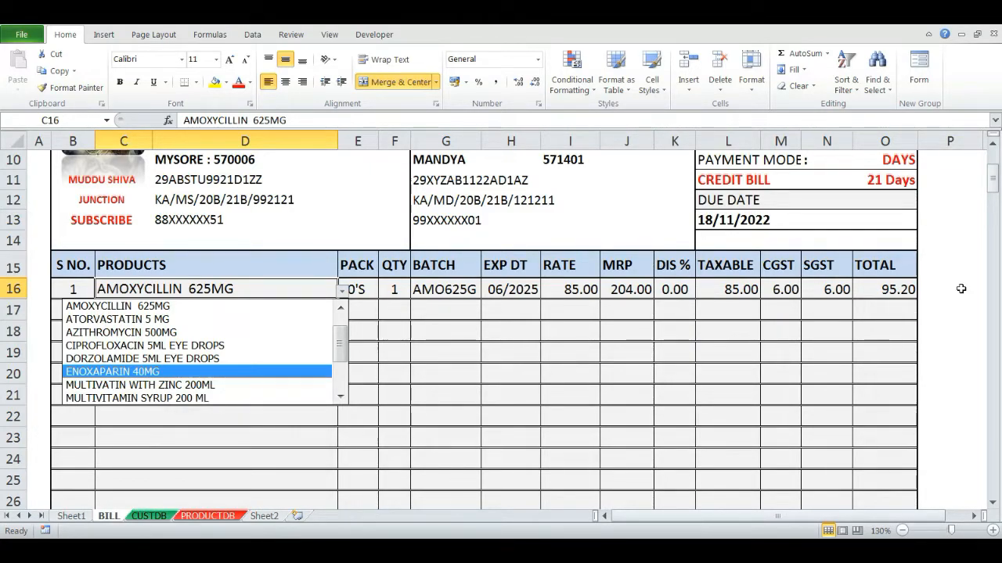
key(Return)
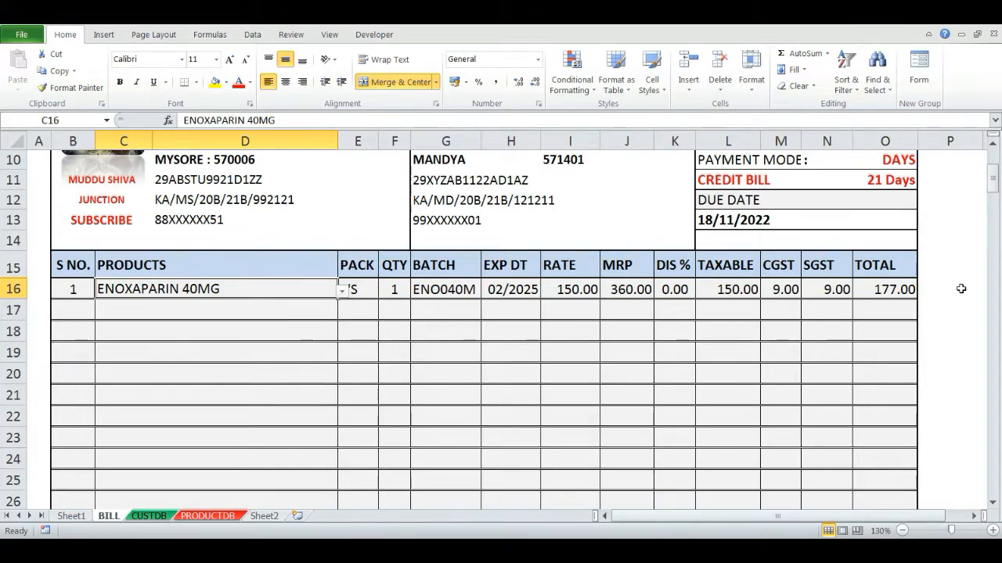
- Clear and re-enter quantity 1 in F16 to test the conditional lookups with the new product
key(Tab)
key(Tab)
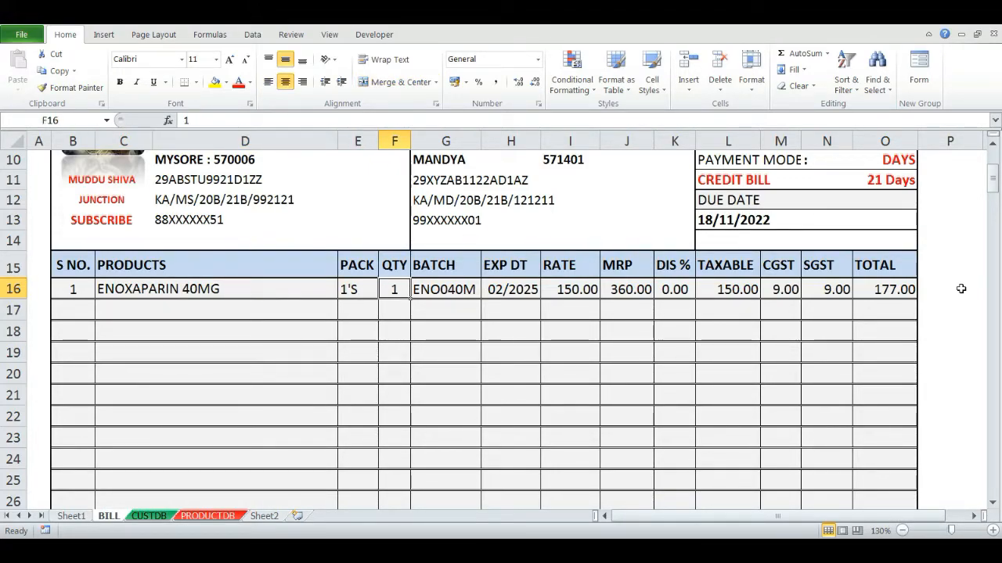
key(Delete)
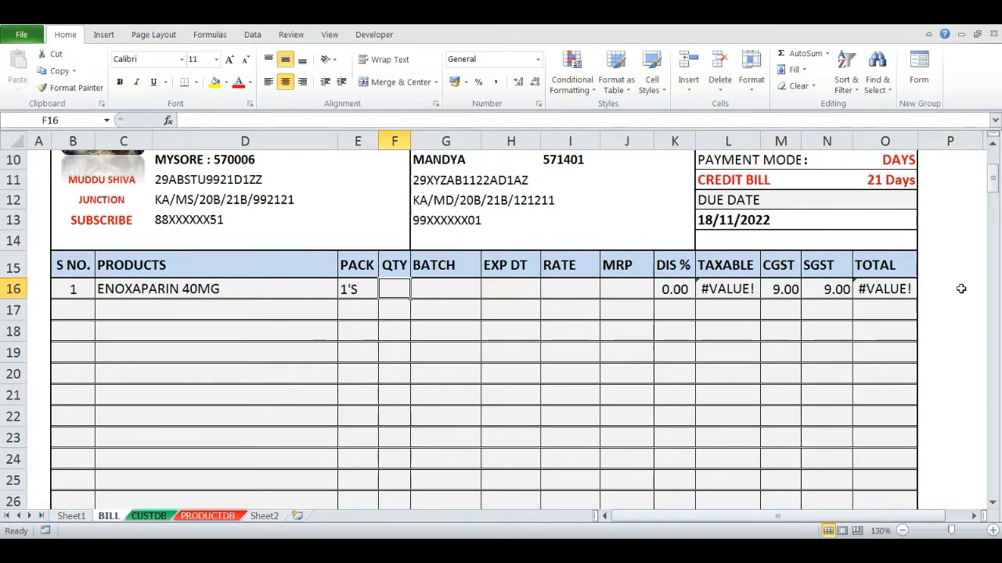
text(1)
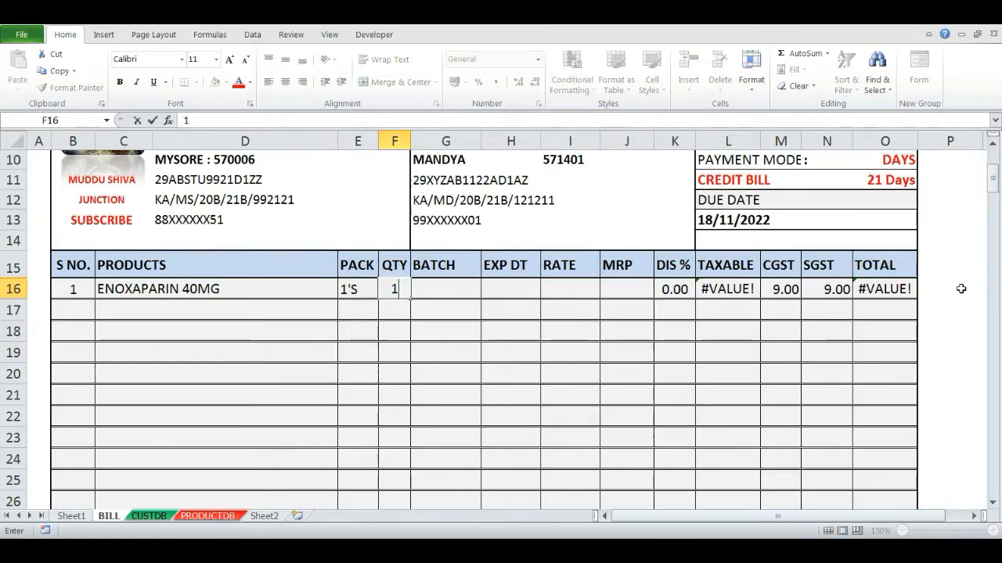
key(Return)
key(Up)
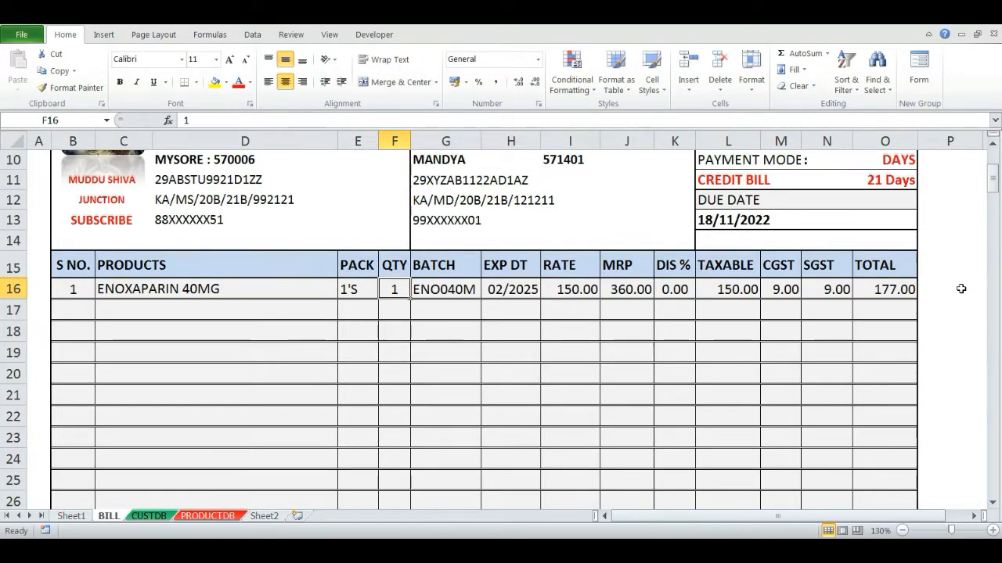
key(Right)
key(shift+Right)
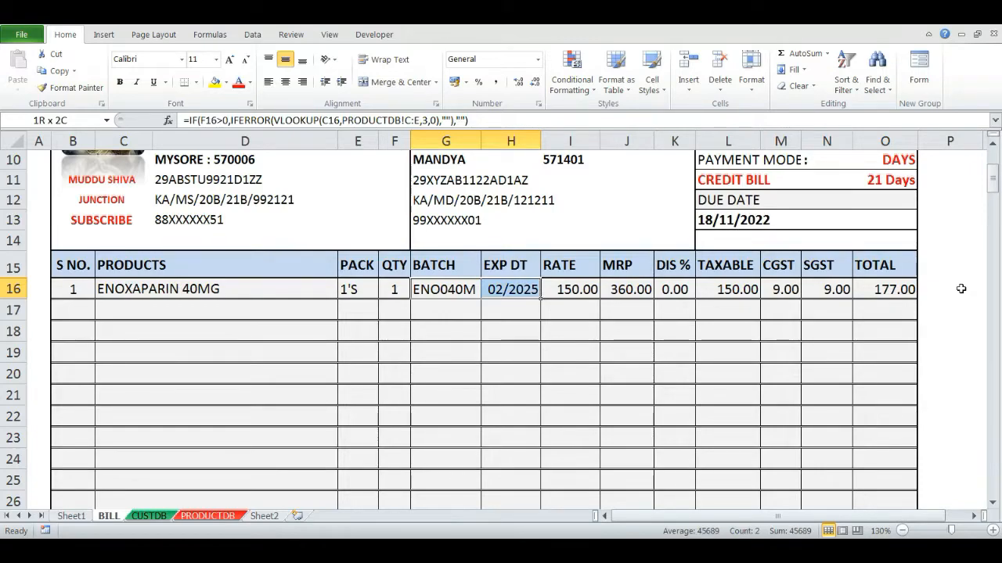
key(shift+Right)
key(shift+Right)
key(Left)
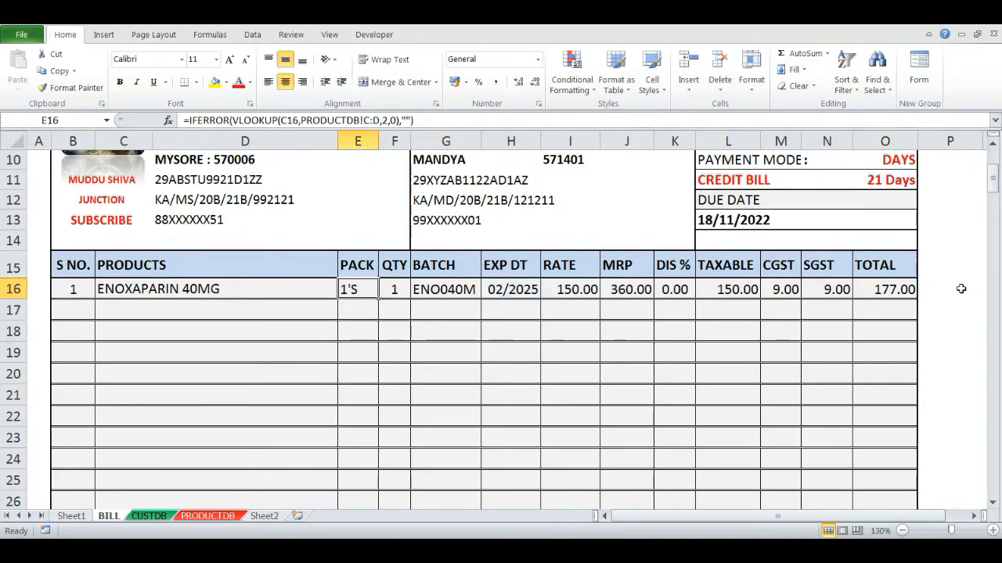
key(Delete)
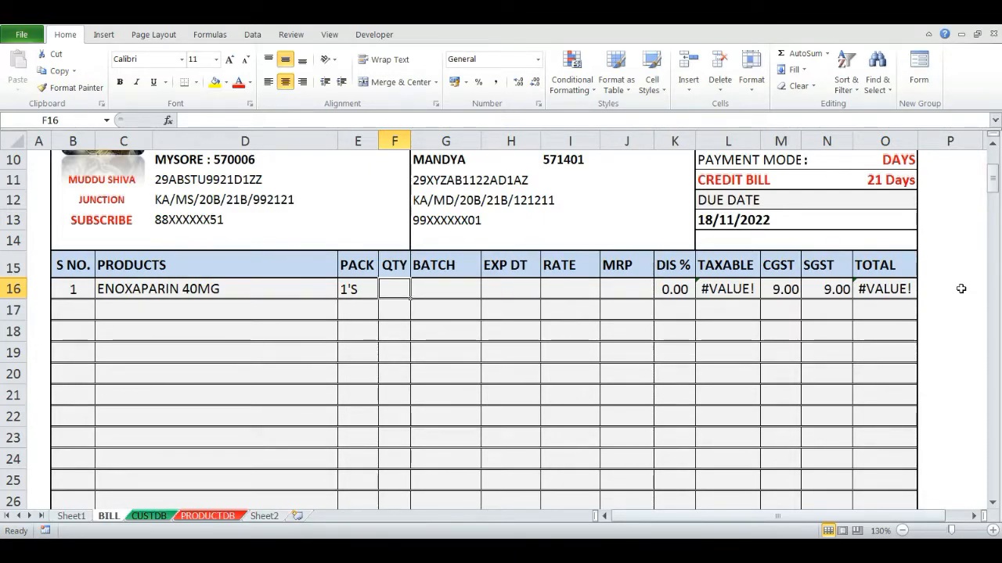
text(1)
key(Return)
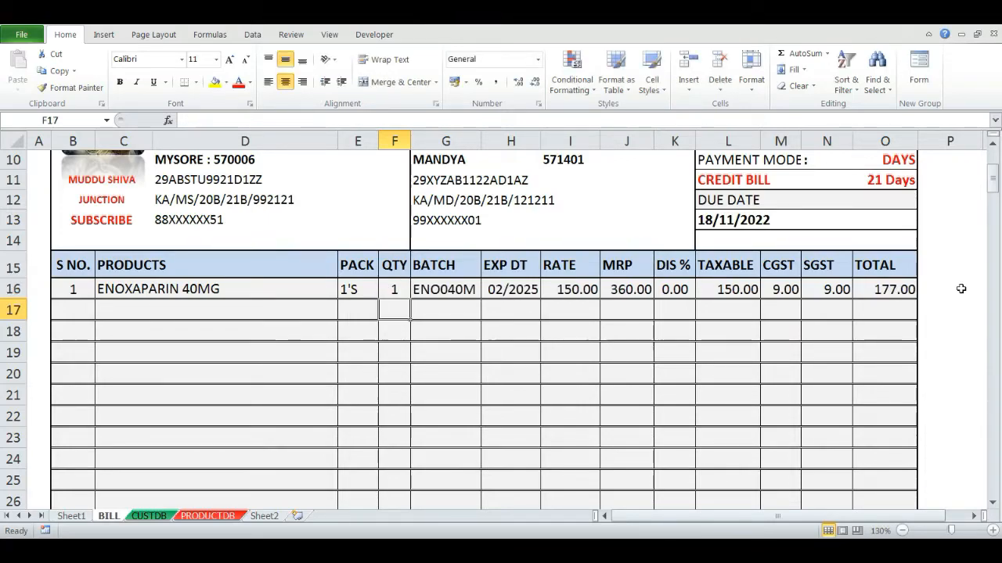
- Clear the quantity in F16 again
key(Up)
key(Right)
key(Left)
key(Delete)
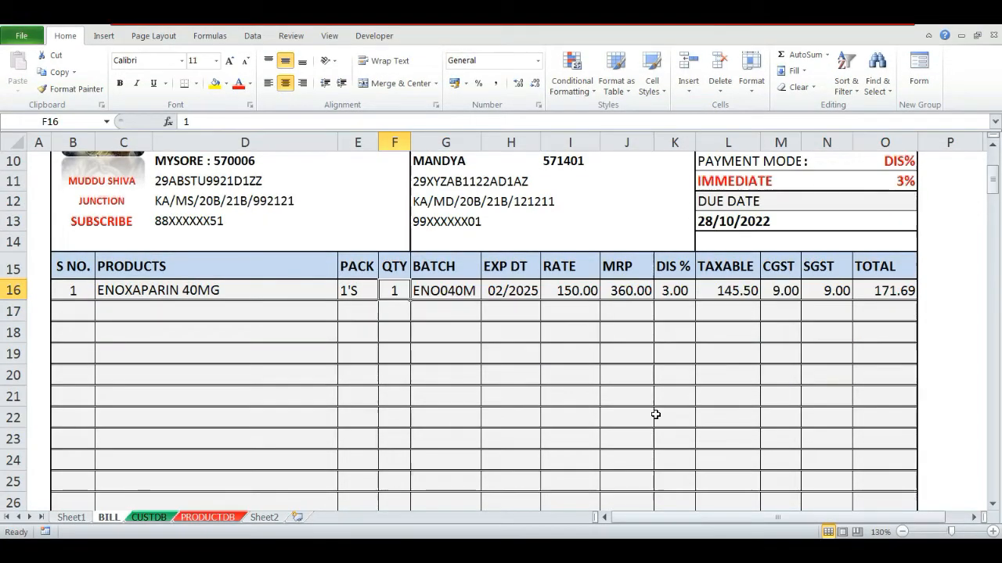
key(Delete)
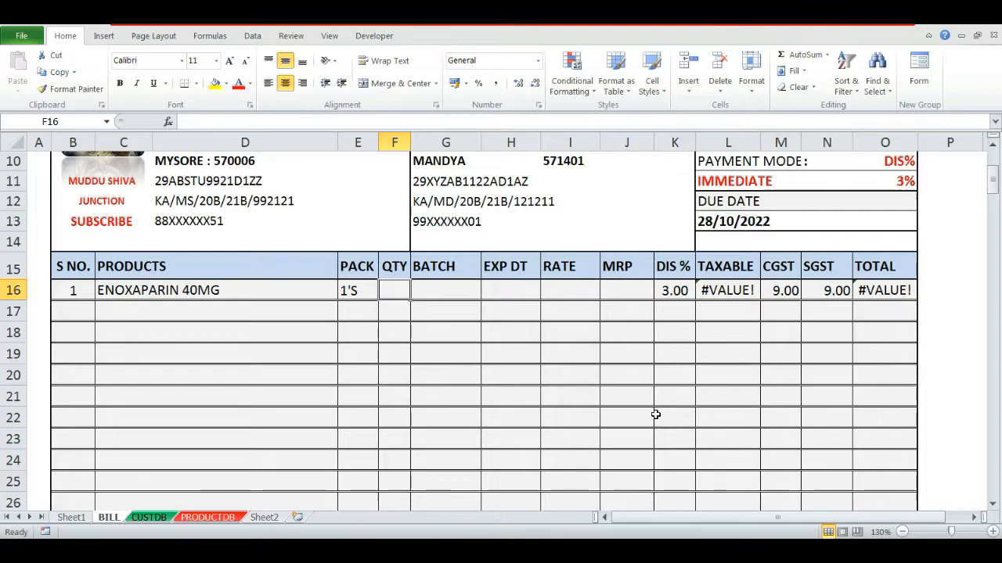
- Wrap the DIS % formula in K16 in an IF(AND(I16="")) that returns blank when the rate is empty, accepting the suggested correction
key(Right)
key(Right)
key(Right)
key(Right)
key(Right)
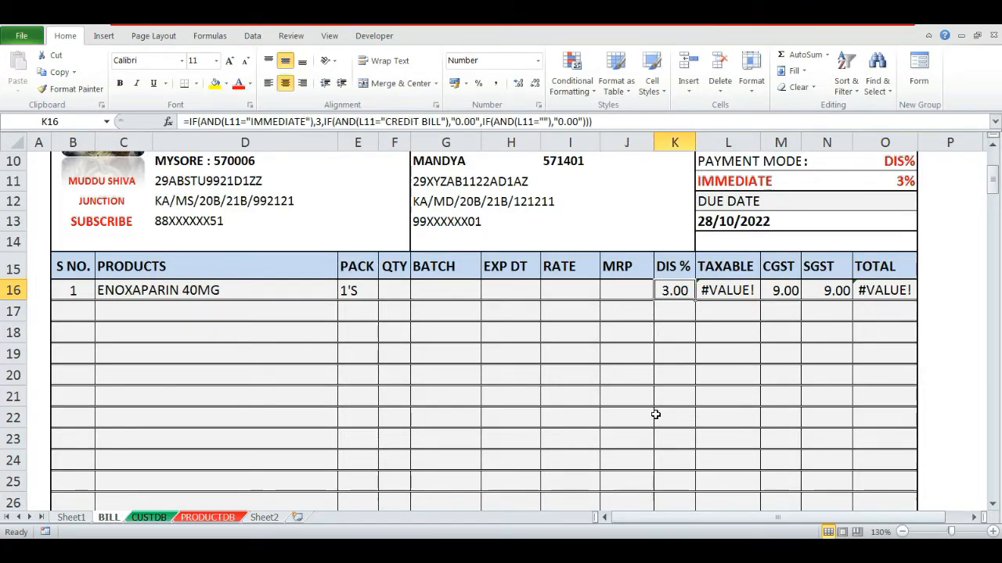
key(F2)
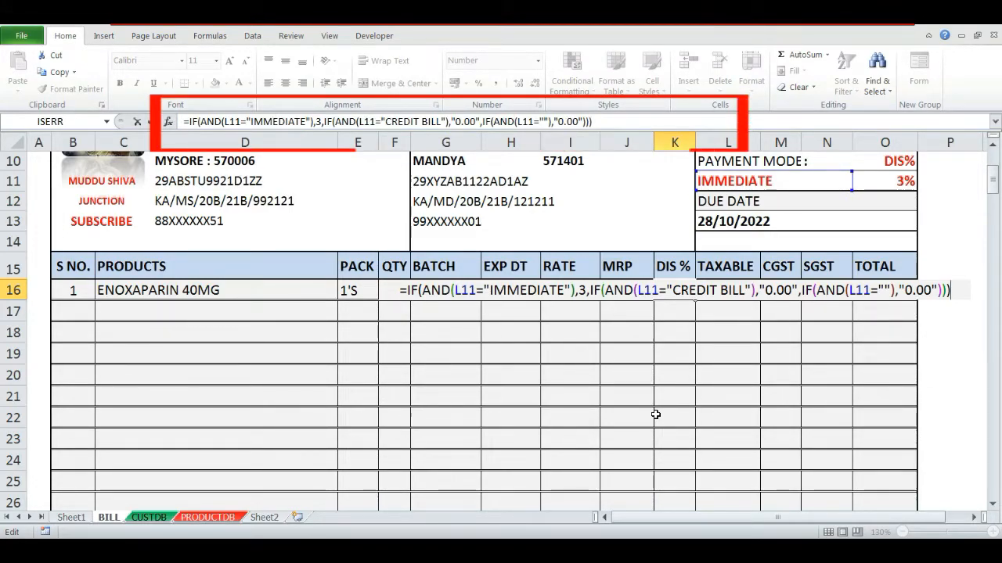
key(Escape)
key(Left)
key(Left)
click(585, 376)
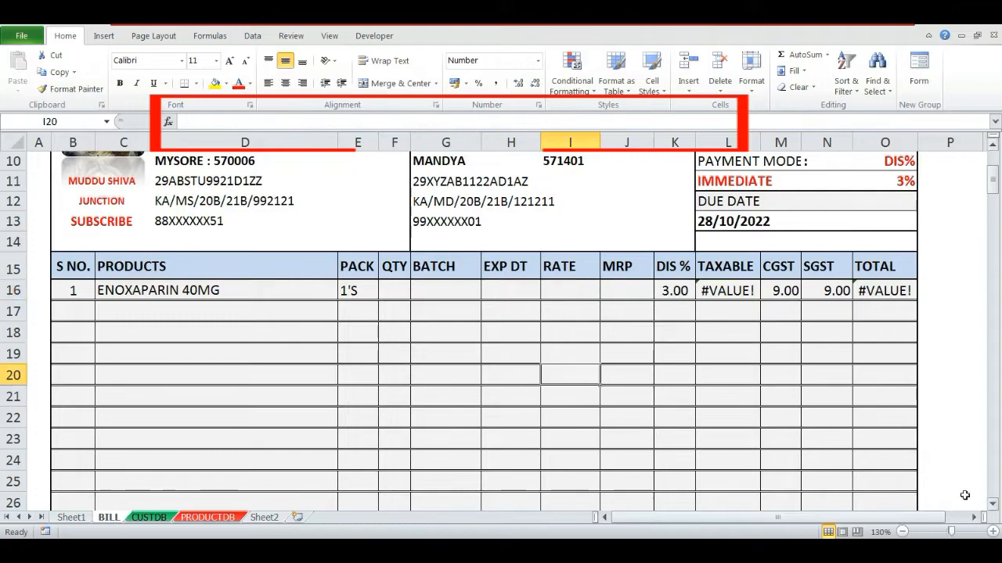
click(586, 289)
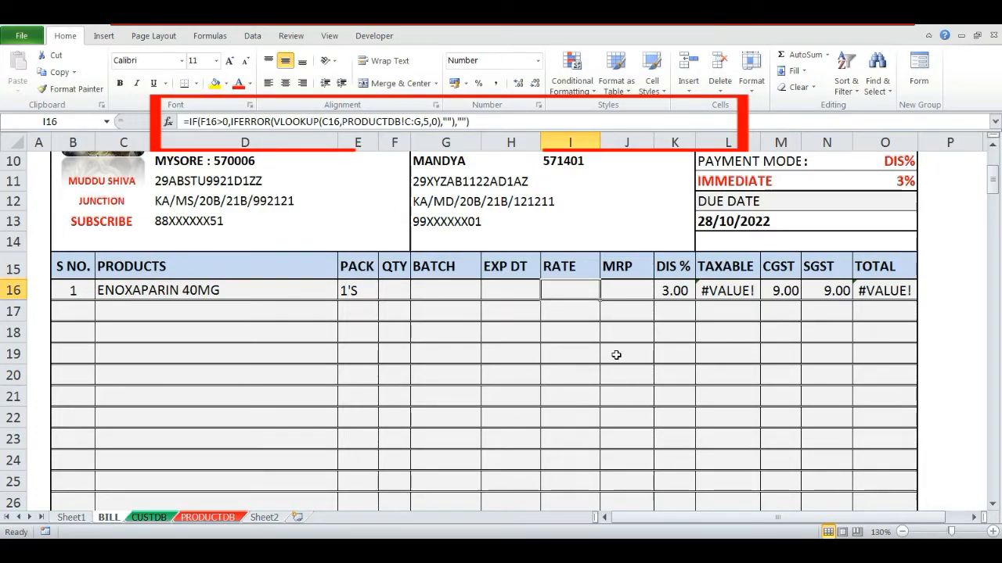
key(Right)
key(Right)
key(F2)
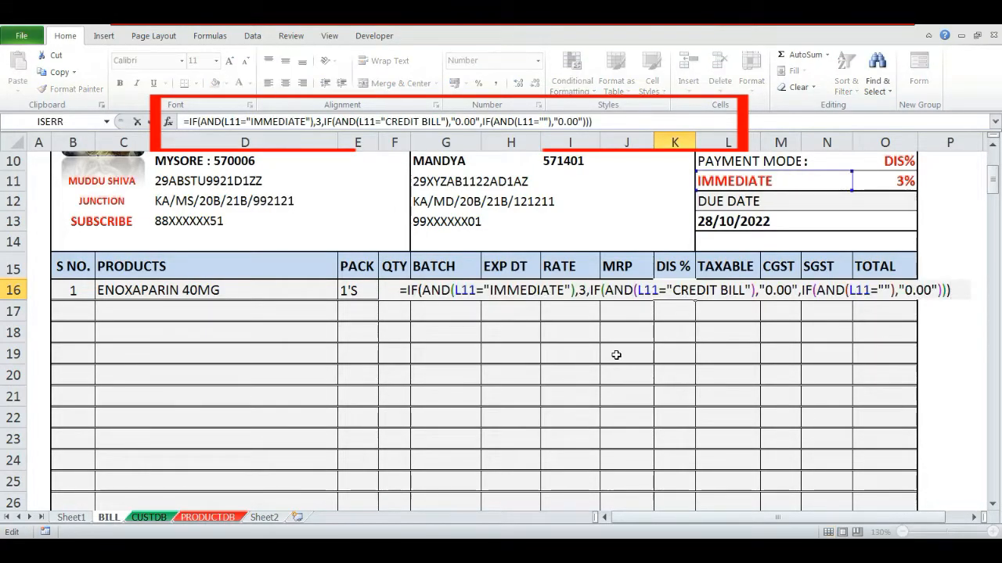
text(IF)
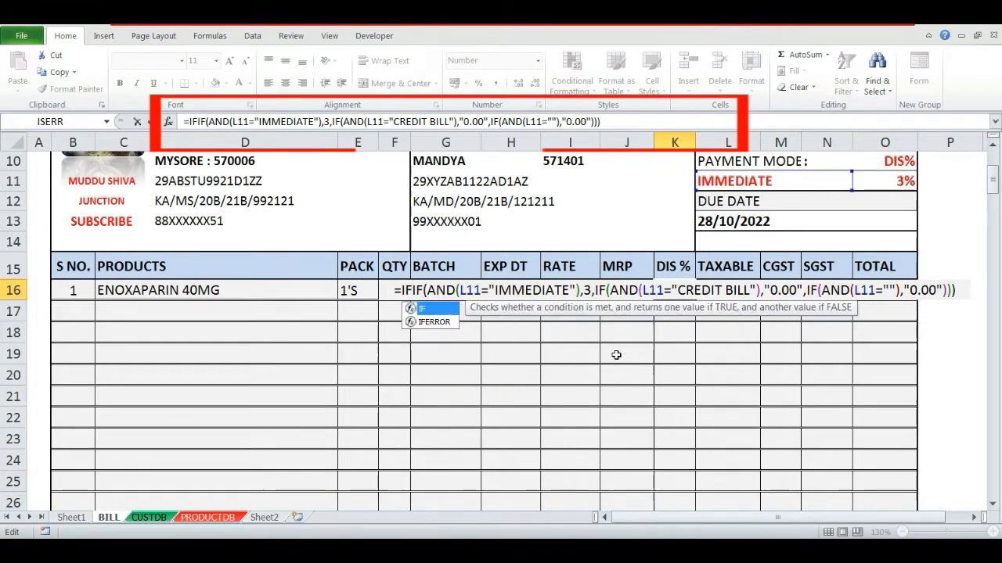
text(()
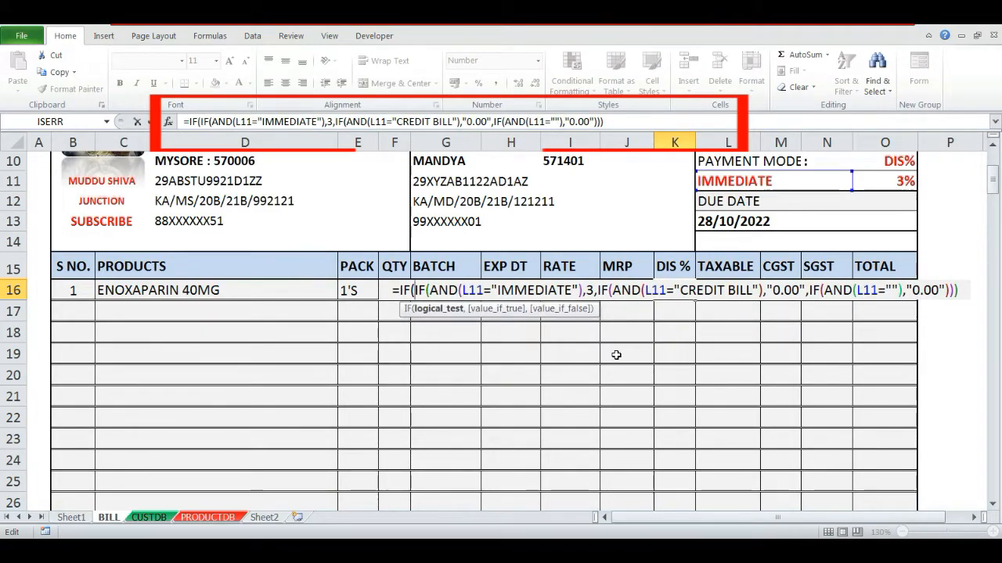
text(I16)
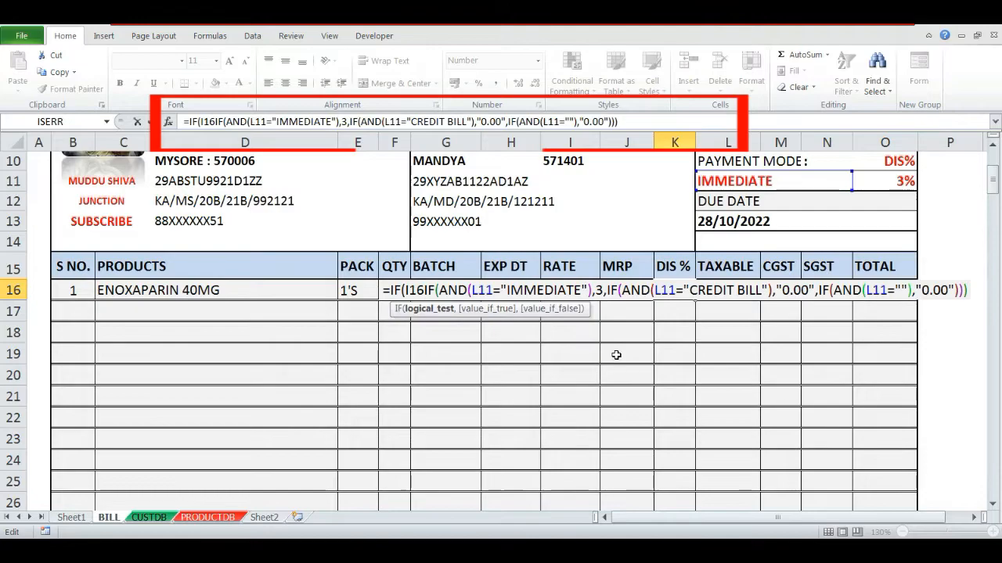
key(BackSpace)
key(BackSpace)
key(BackSpace)
text(AND)
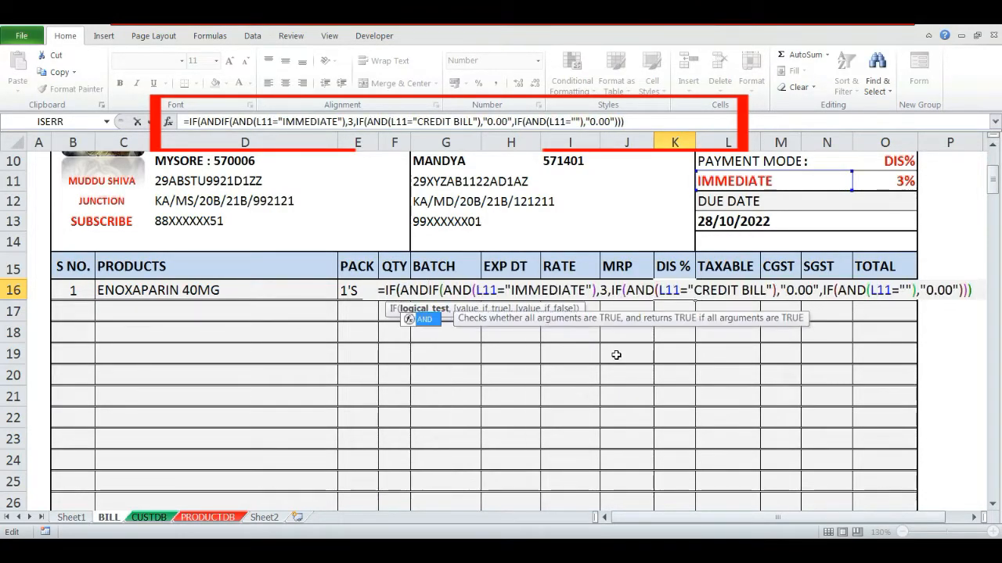
text((I16)
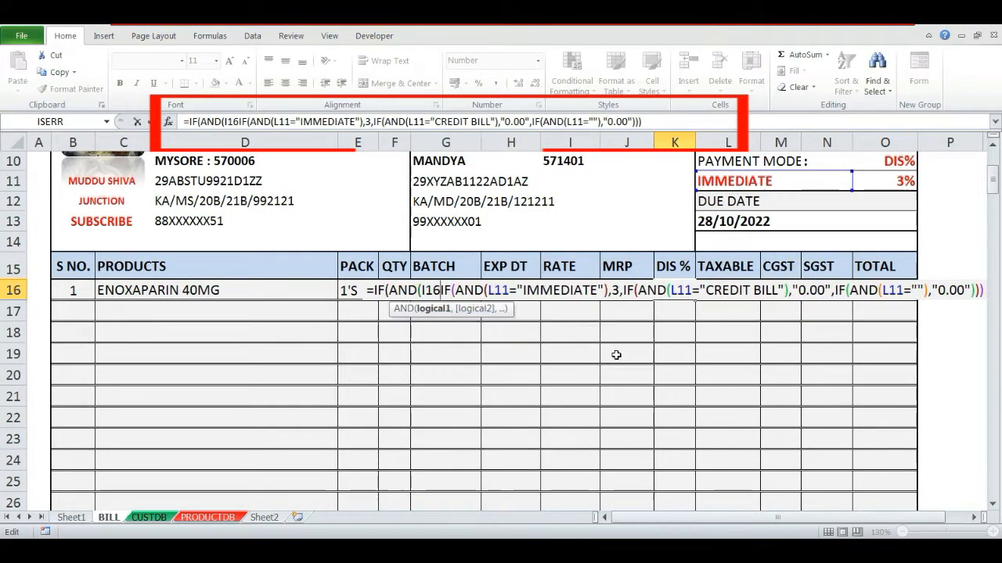
text(=)
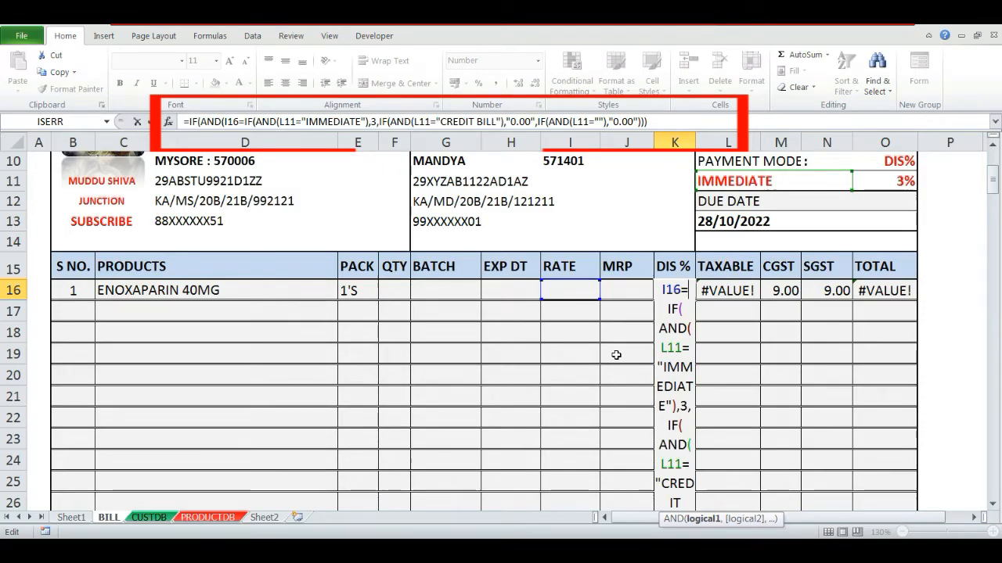
text("")
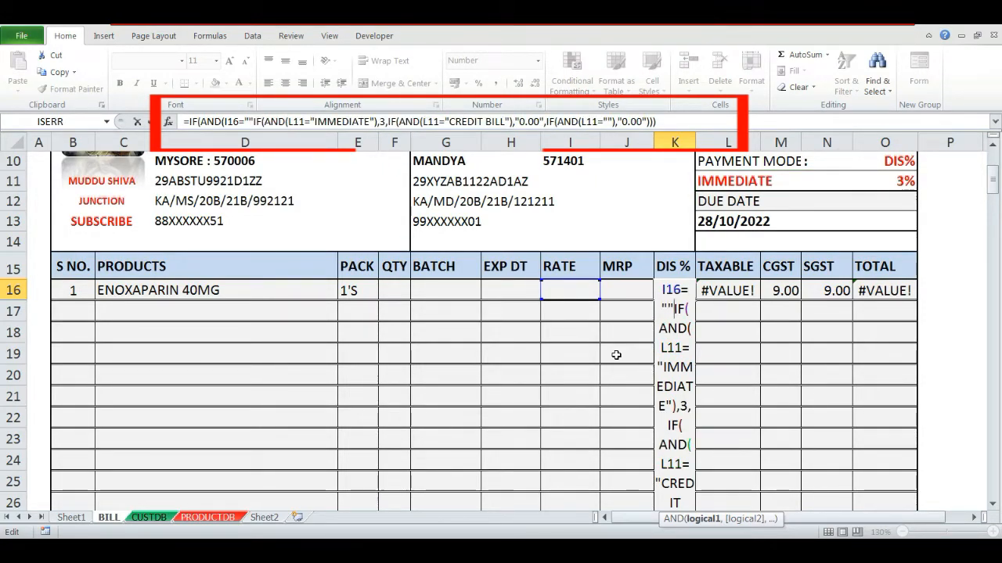
text())
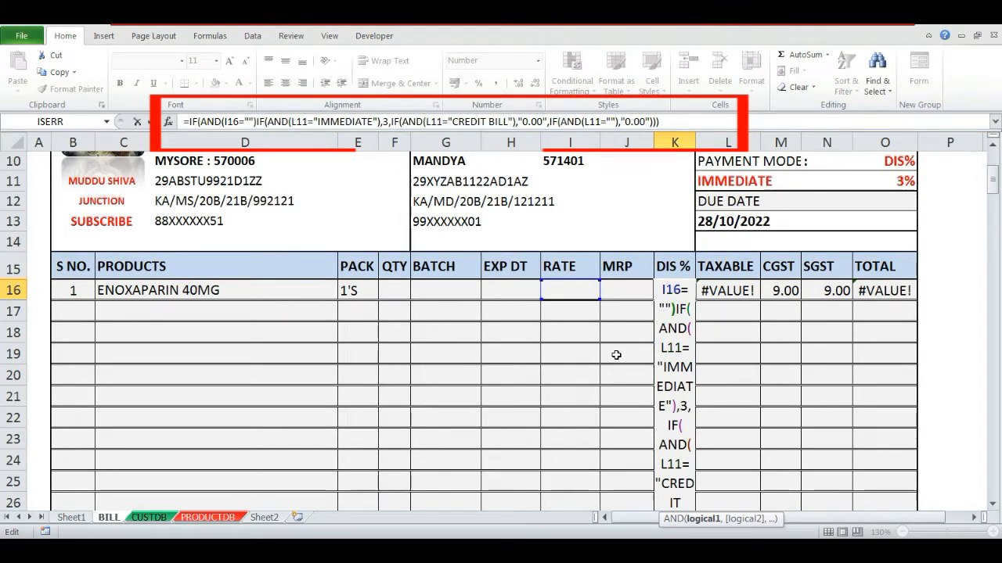
text(,"")
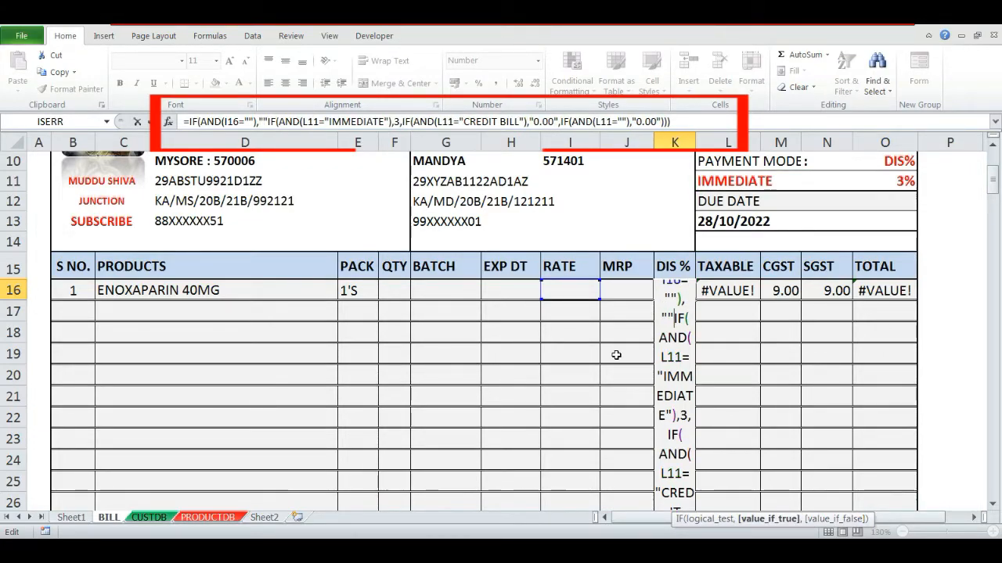
text(,)
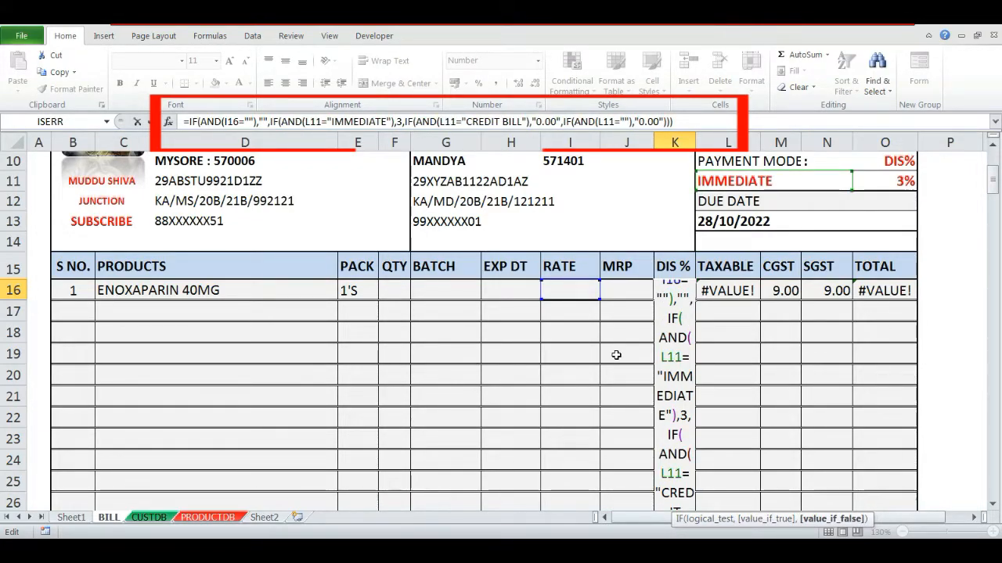
key(Return)
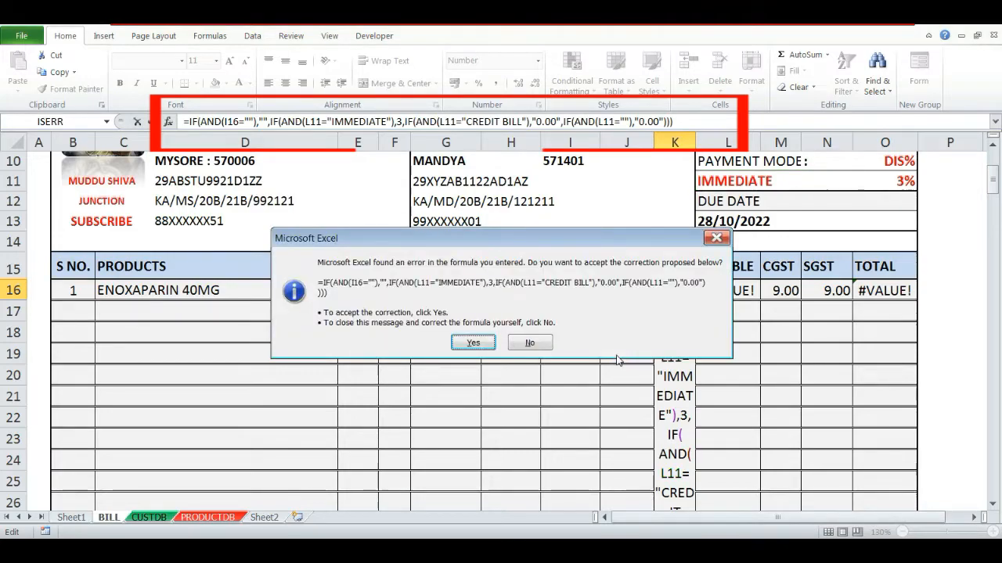
key(Return)
- Re-enter quantity 1 in F16 to test the discount formula
key(Left)
key(Left)
key(Left)
key(Left)
key(Left)
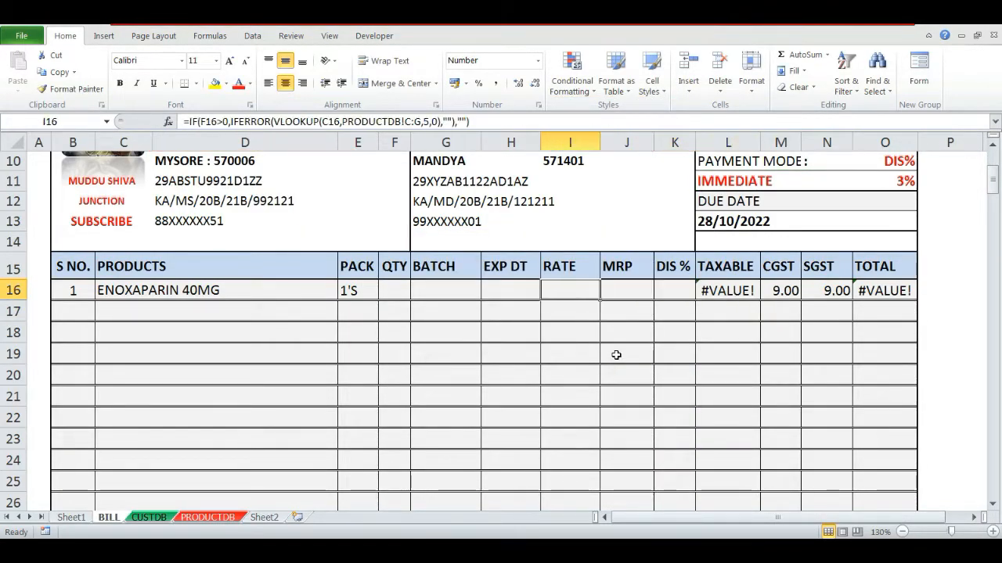
text(1)
key(Return)
key(Up)
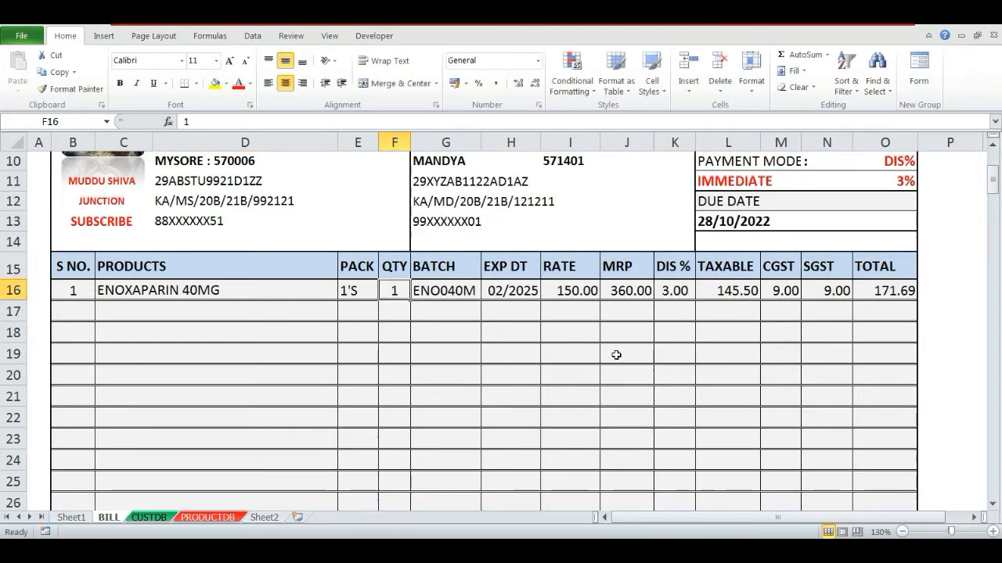
text(1)
key(Return)
key(Up)
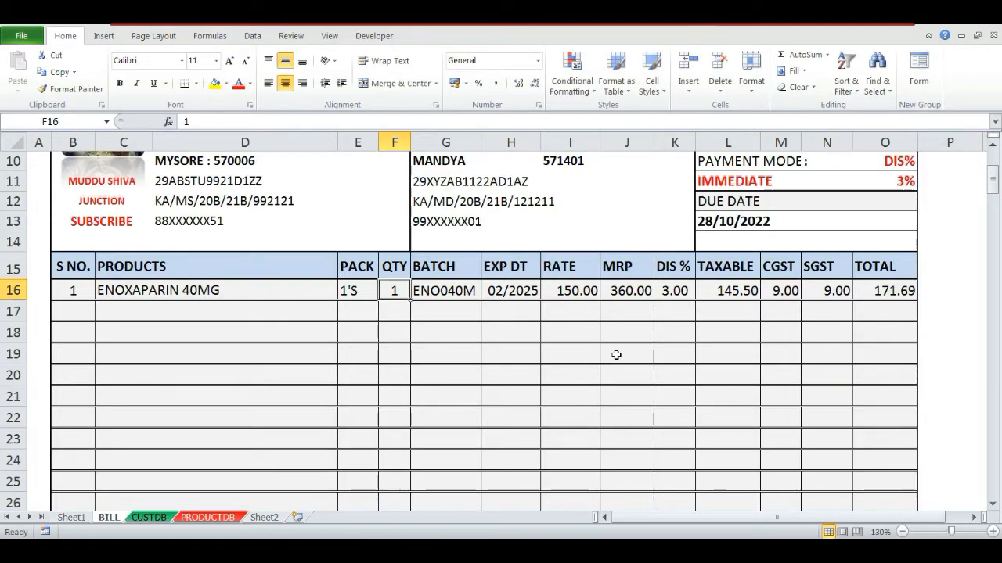
- Clear F16 and wrap the TAXABLE formula in L16 in an IF that returns blank when I16 is empty
key(Delete)
click(575, 290)
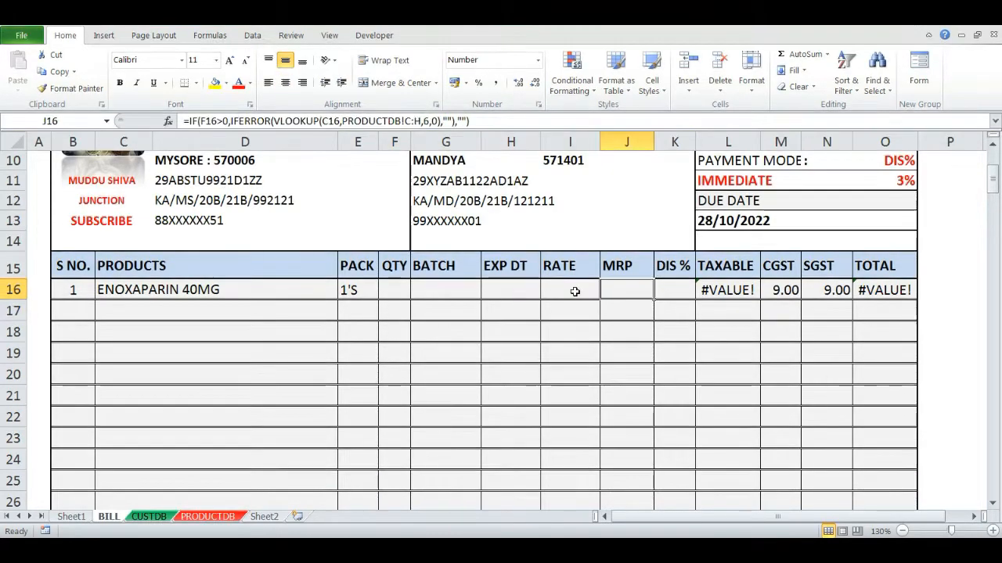
key(Right)
key(Right)
key(Right)
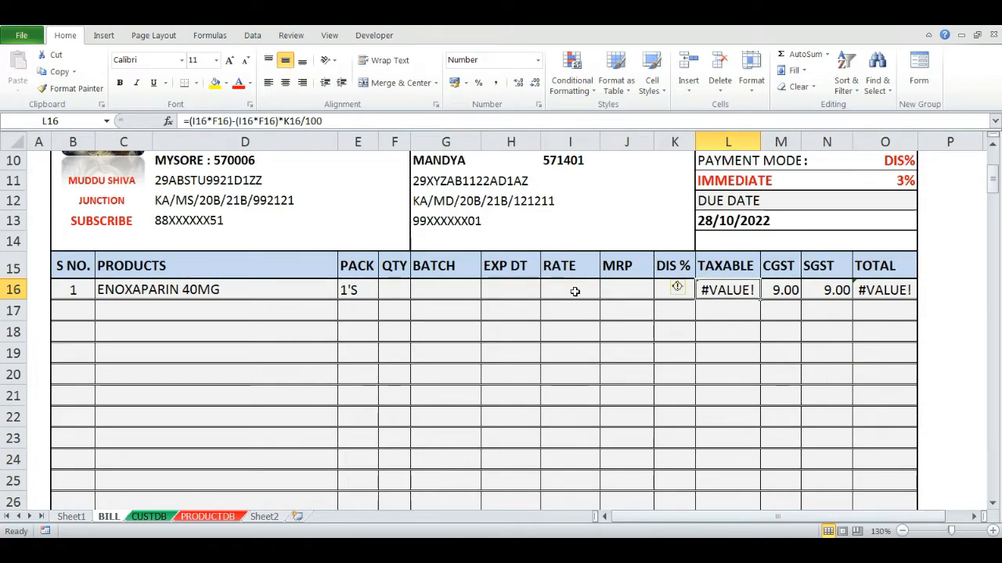
key(F2)
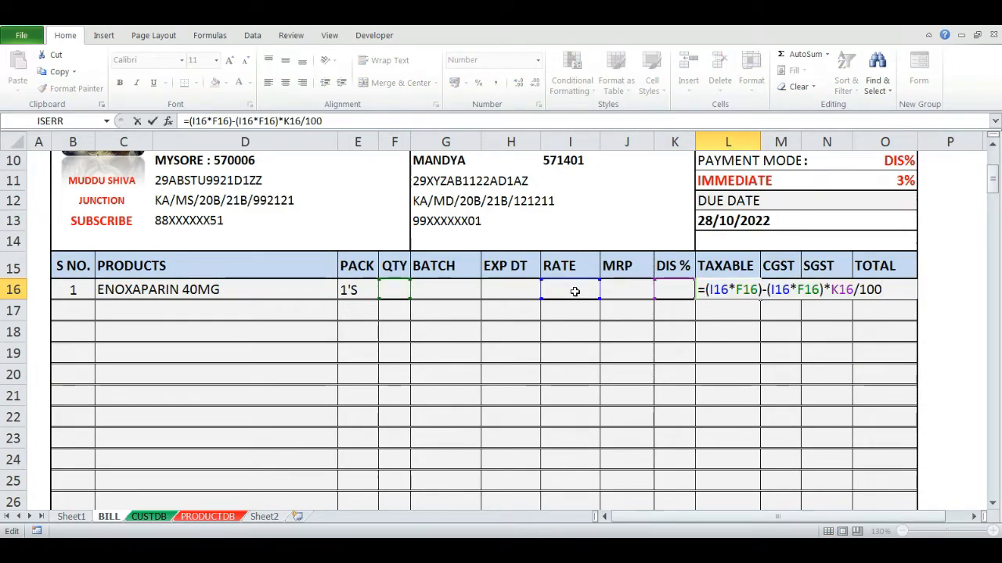
text(IF()
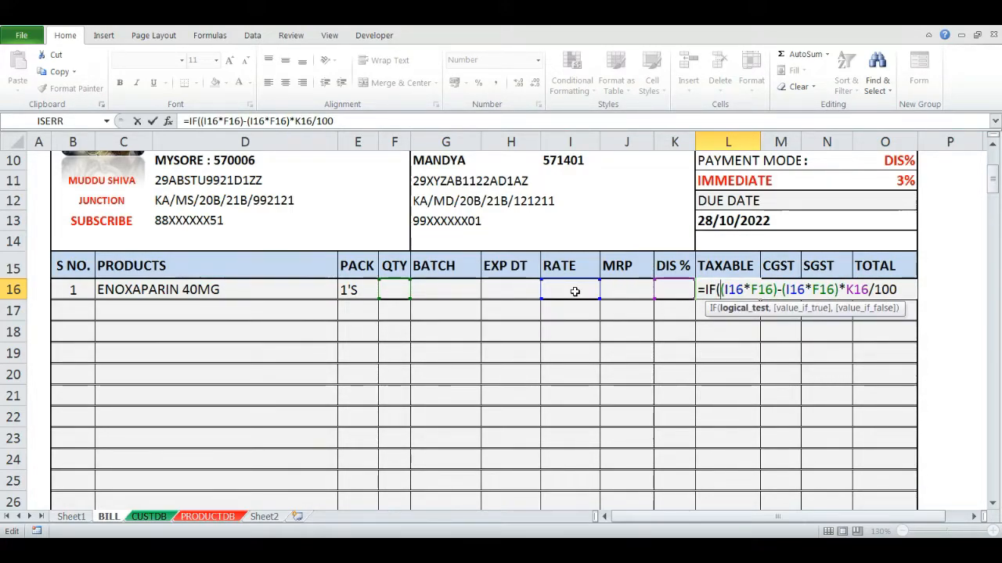
text(I16)
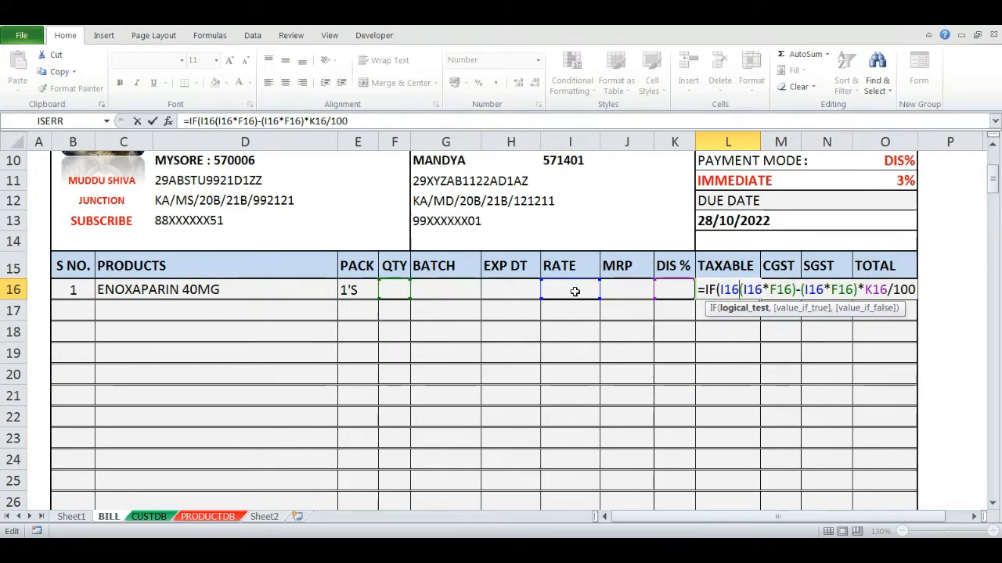
text(=)
text("",)
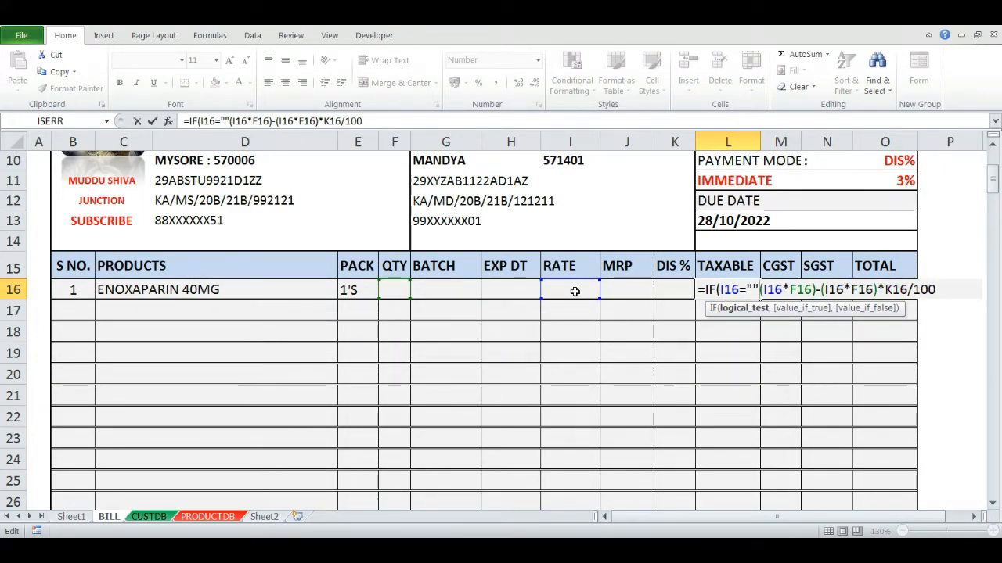
text("",)
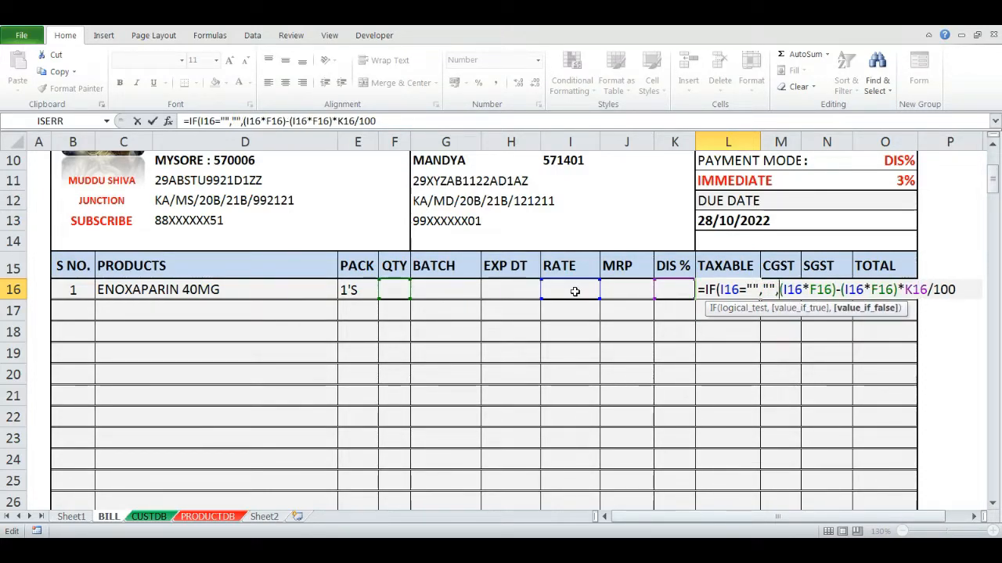
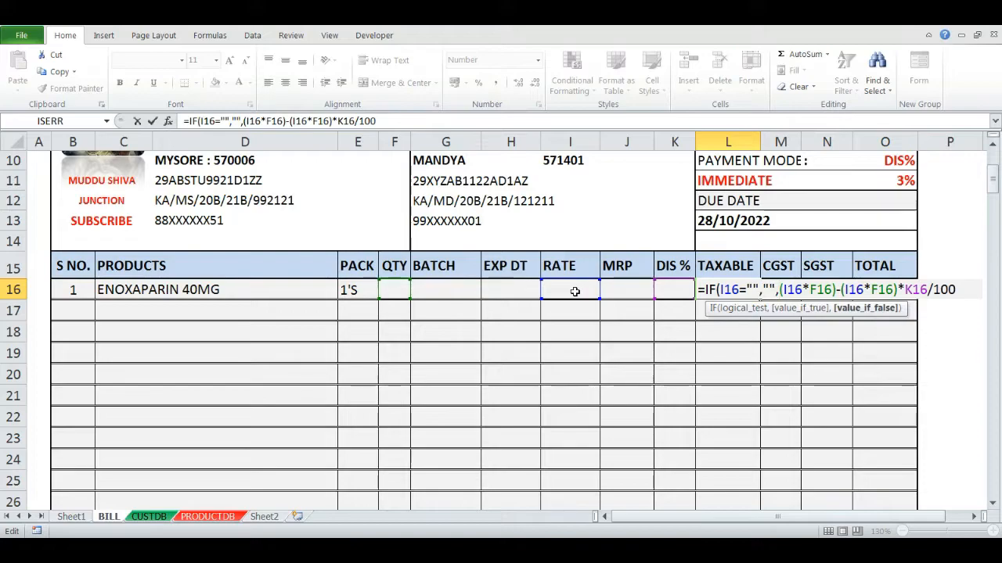
- Confirm the TAXABLE formula in L16 and re-enter quantity 1 in F16 to test it
key(Return)
key(Return)
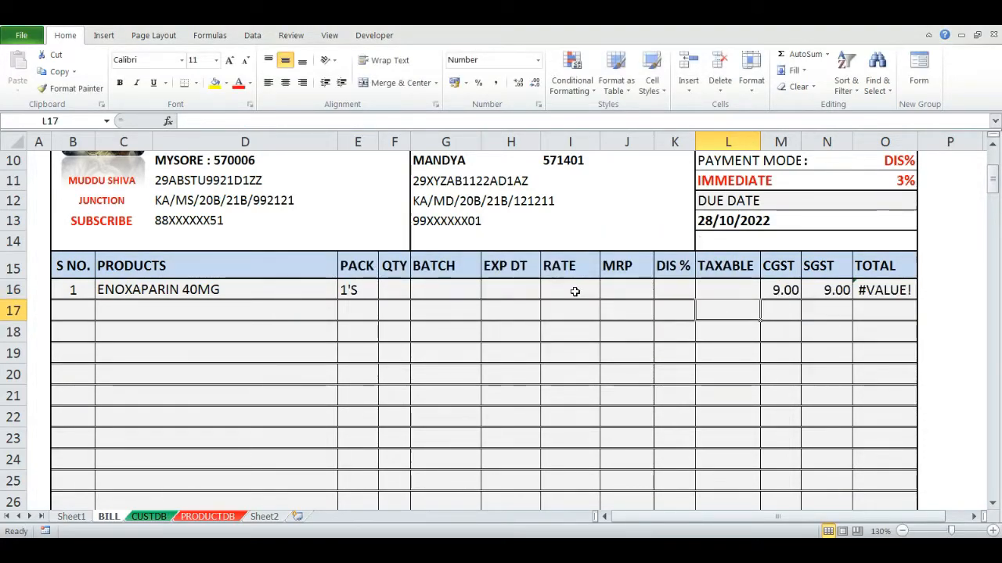
key(Left)
key(Left)
key(Left)
key(Left)
key(Left)
key(Left)
text(1)
key(ctrl+Return)
scroll(521, 338, down, 1)
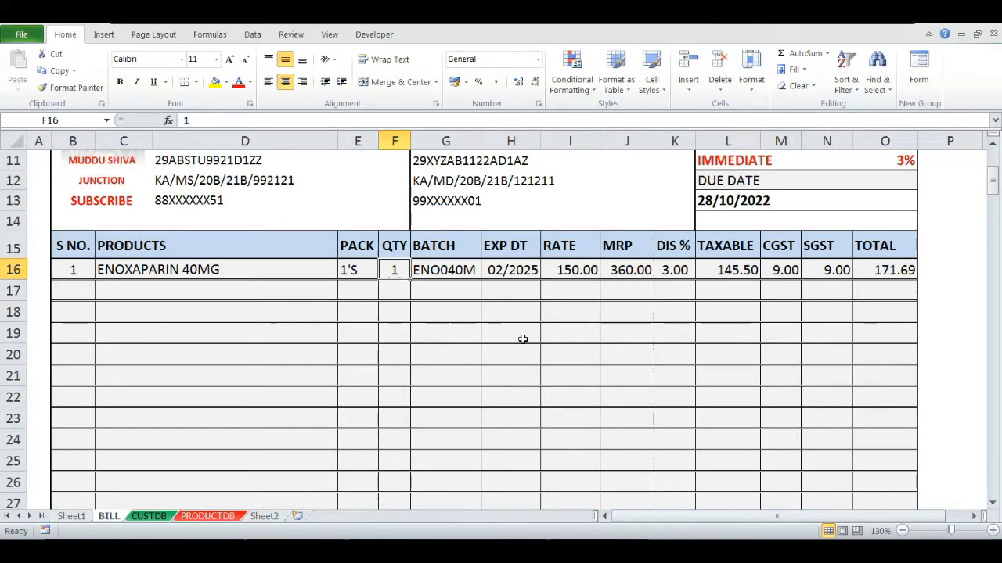
- Clear the quantity in F16 and the product in C16
key(Delete)
key(Left)
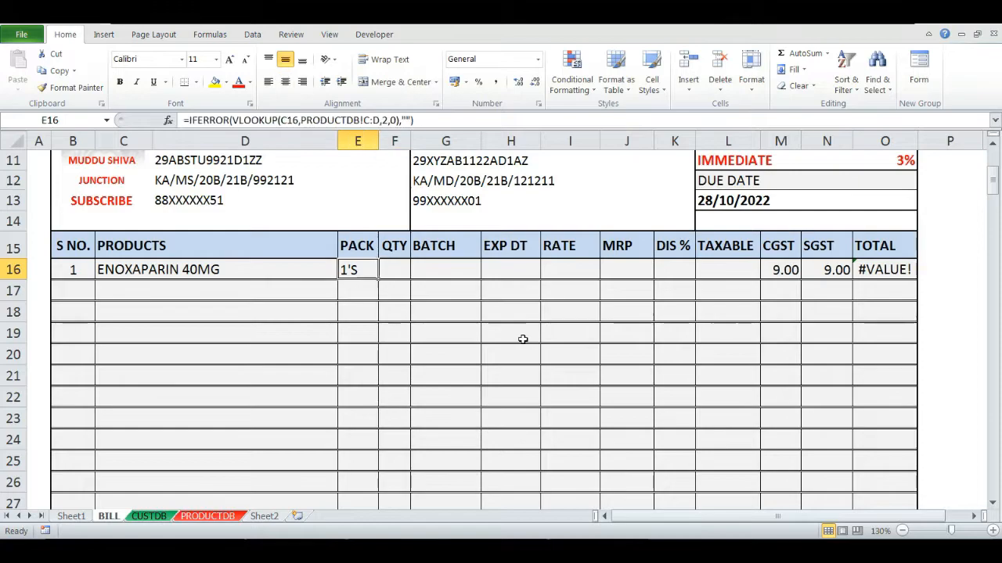
key(Left)
key(Left)
key(Right)
key(Delete)
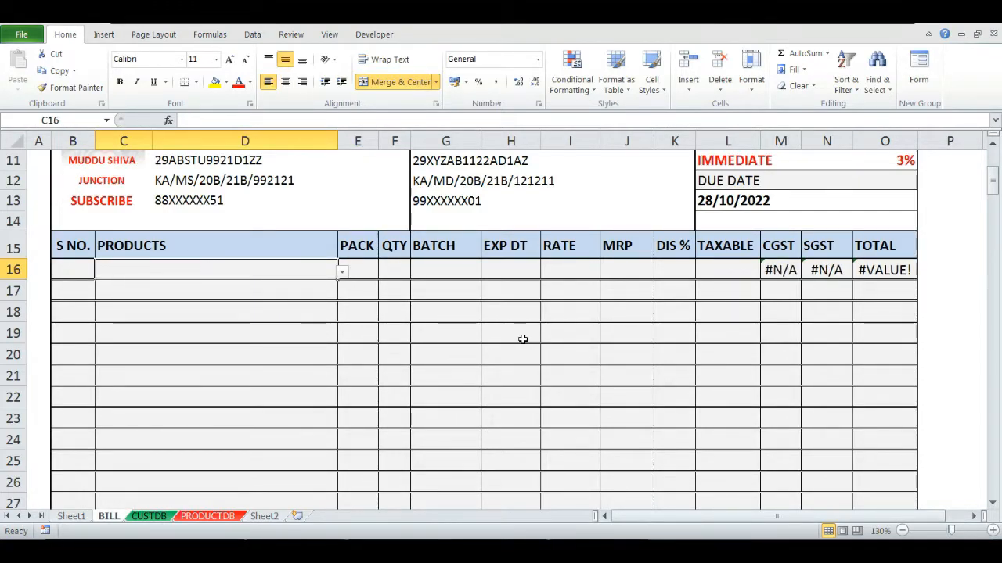
- Wrap the CGST formula in M16 in IFERROR so it returns blank on error
key(Right)
key(Right)
key(Right)
key(Right)
key(Right)
key(Right)
key(Right)
key(Right)
key(Right)
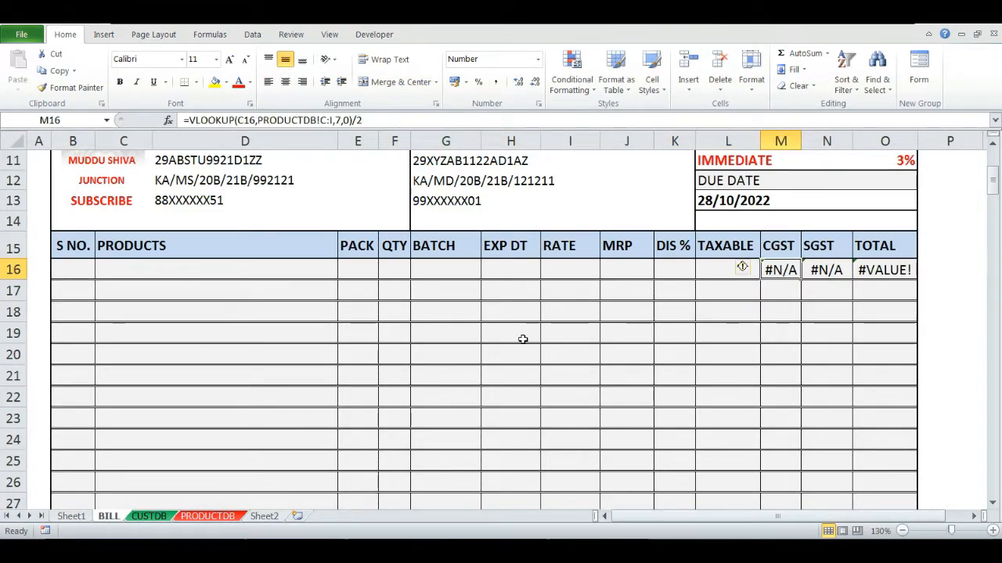
key(F2)
key(Home)
key(Right)
text(IFERRO)
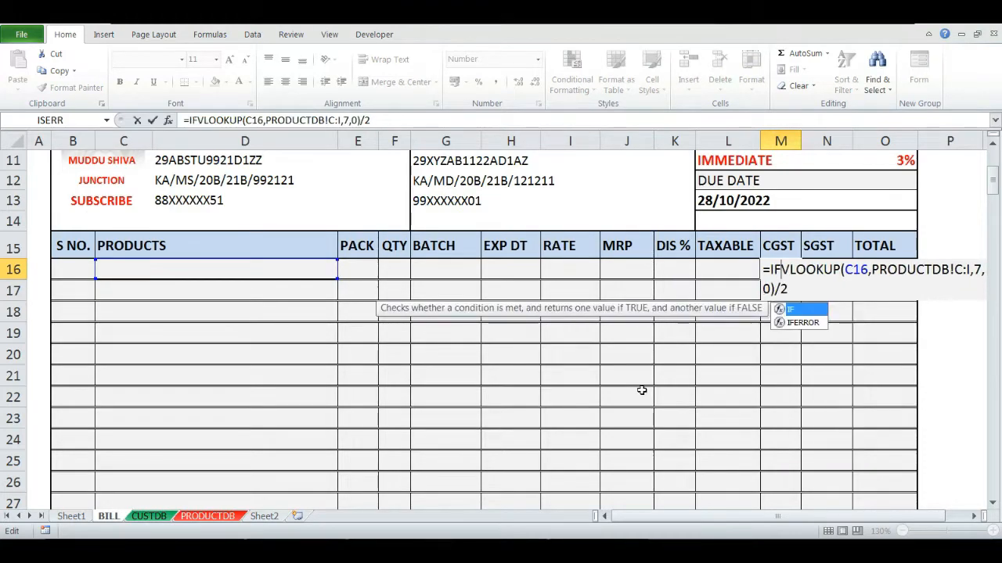
key(BackSpace)
text(OR()
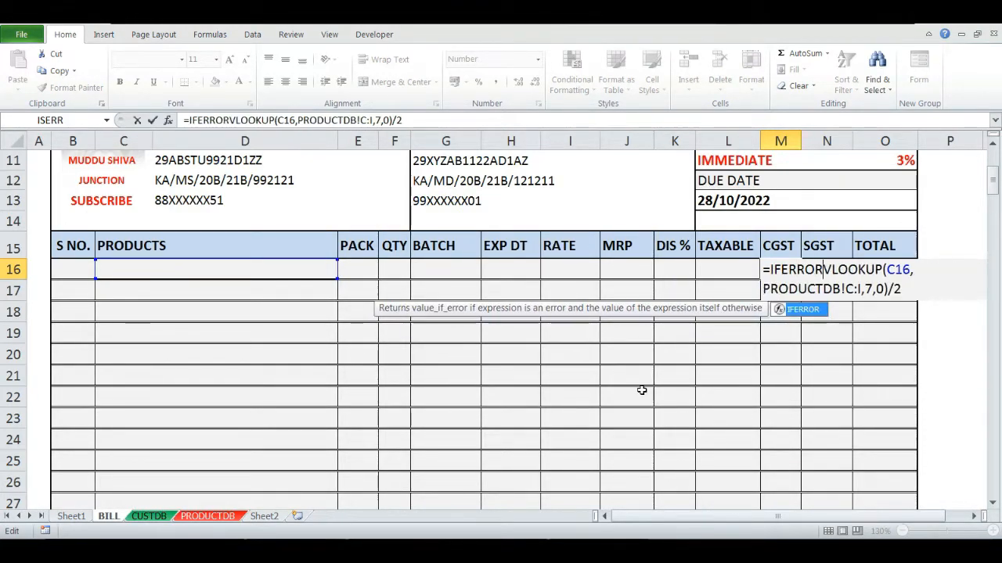
key(Right)
key(Right)
key(Right)
key(Right)
key(Right)
key(Right)
key(Right)
key(Right)
key(Right)
key(Right)
key(Right)
key(Right)
key(Right)
key(Right)
key(Right)
key(Right)
key(Right)
key(Right)
key(Right)
key(Right)
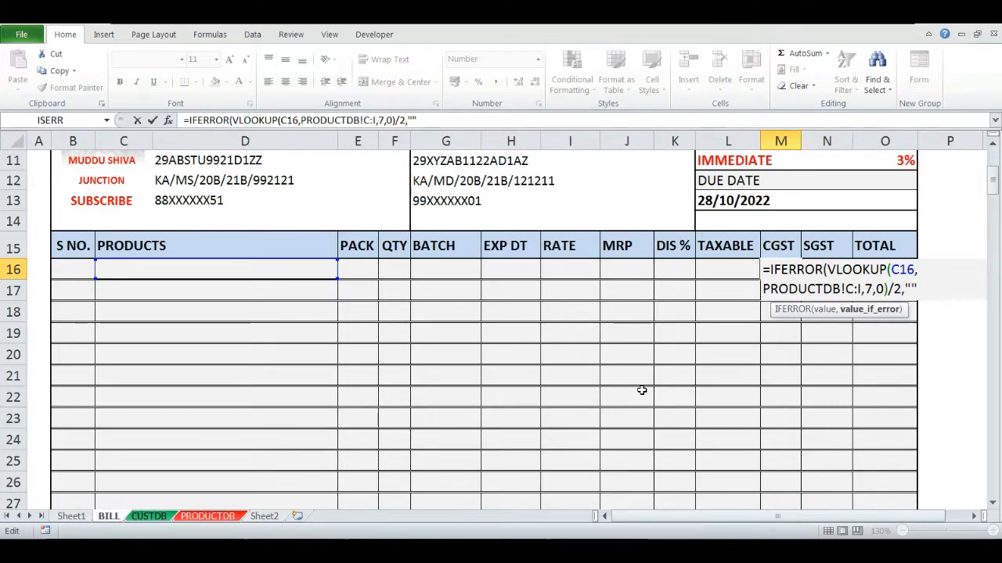
key(Return)
key(Up)
key(Right)
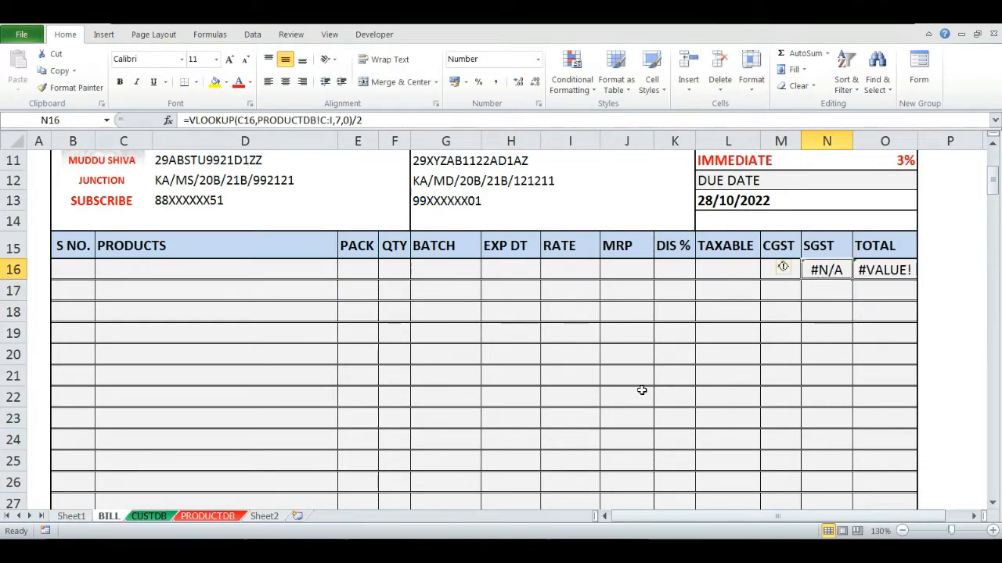
- Wrap the SGST formula in N16 in IFERROR so it returns blank on error
key(F2)
key(Home)
key(Right)
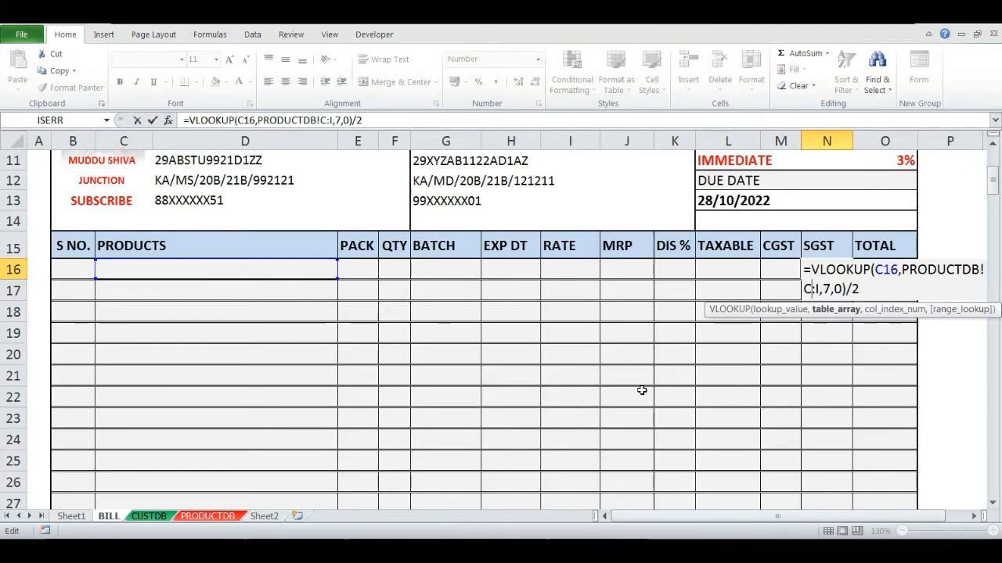
text(IFERROR)
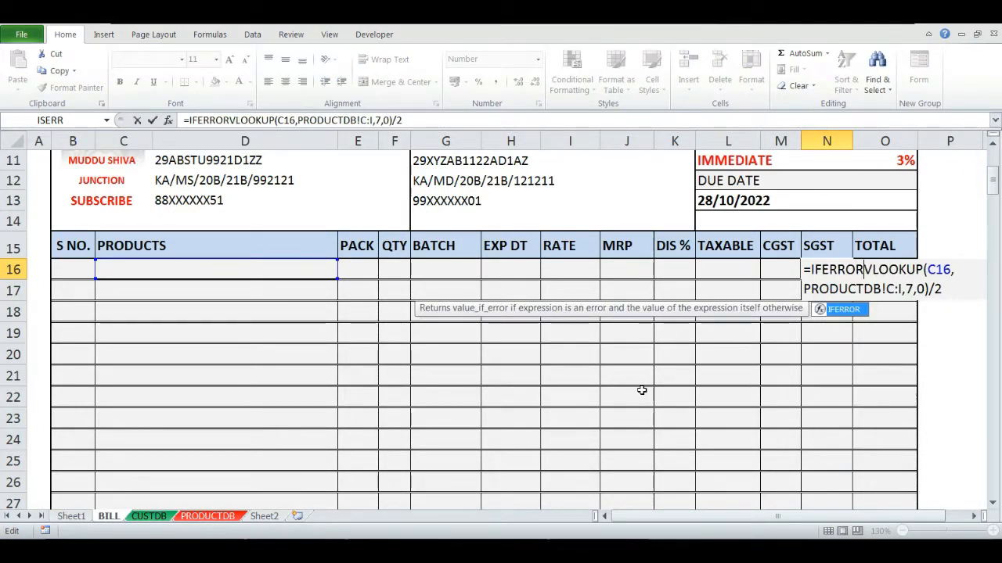
text(()
key(End)
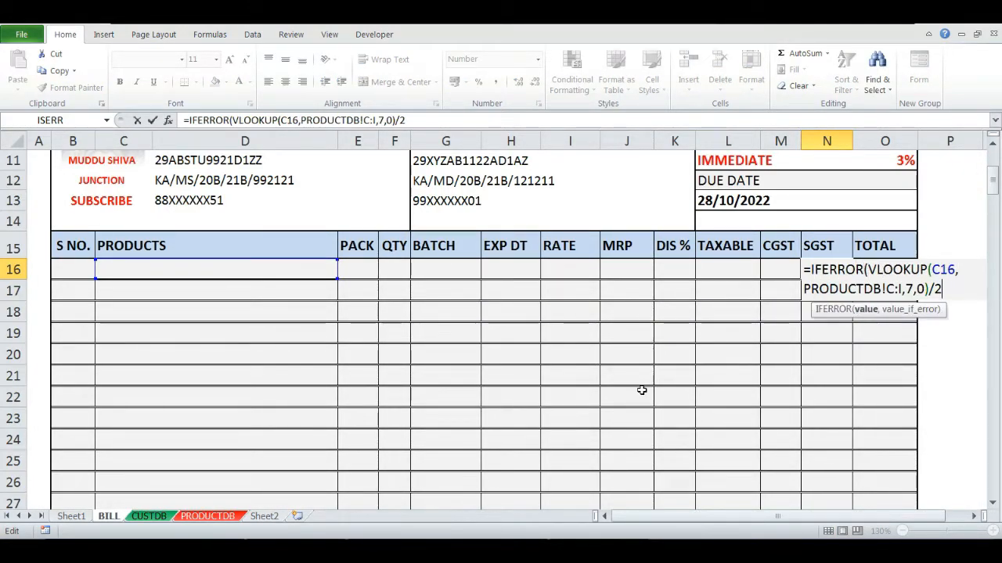
text(,)
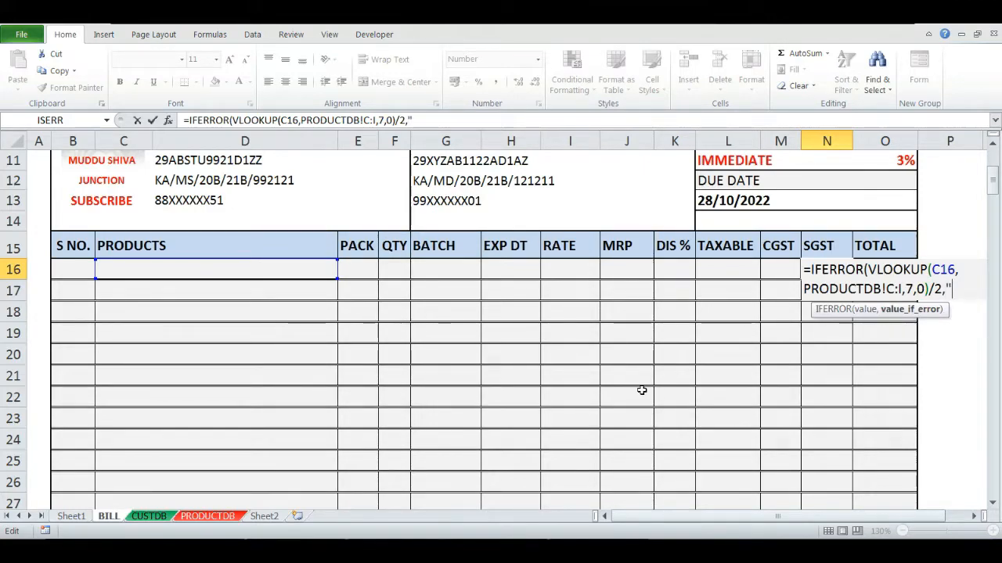
text(""))
key(Return)
- Pick ATORVASTATIN 5 MG from the product dropdown in C16
key(Up)
key(Left)
key(Left)
key(Left)
key(Left)
key(Left)
key(Left)
key(Left)
key(Left)
key(Left)
key(Left)
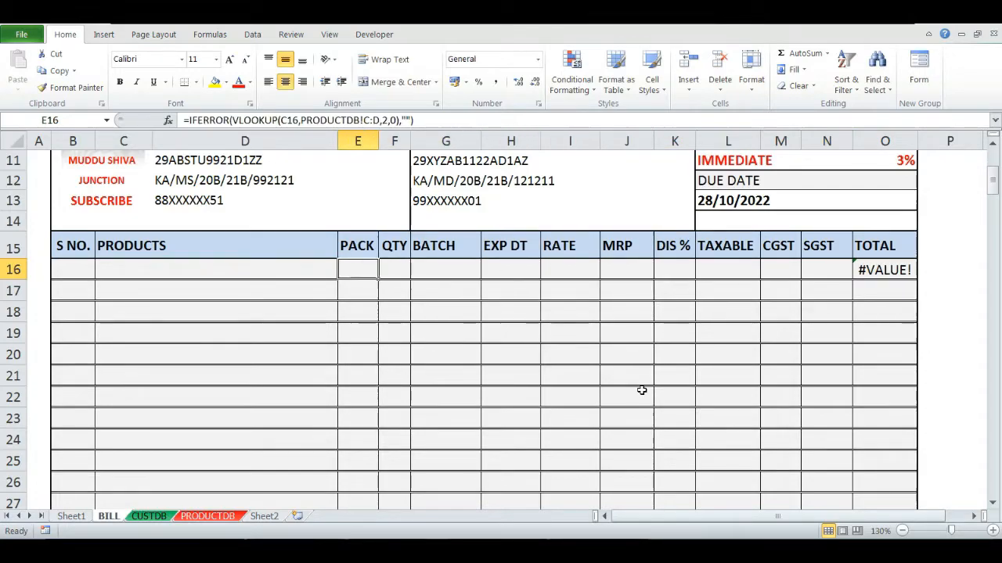
key(alt+Down)
key(Down)
key(Down)
key(Down)
key(Return)
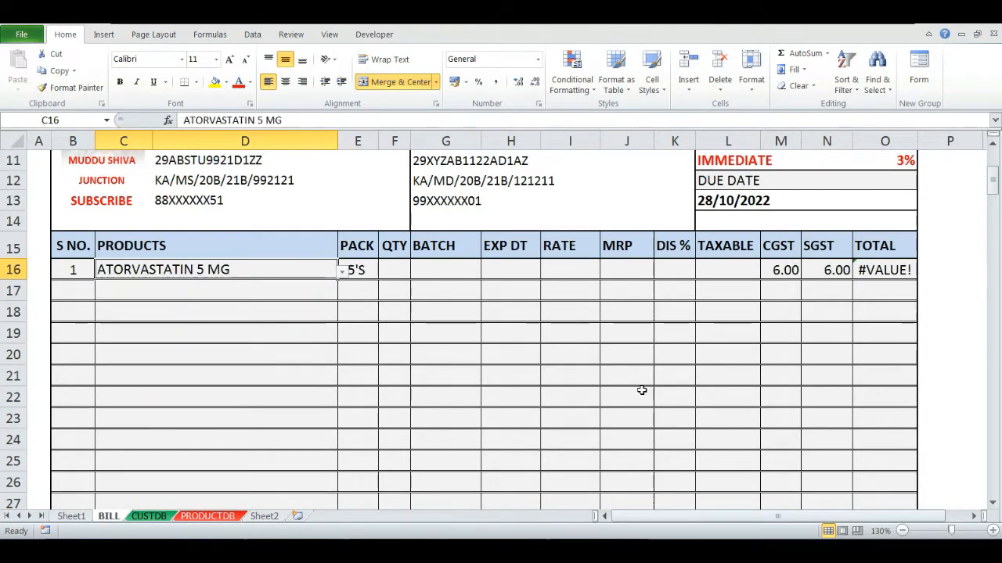
- Enter quantity 1 in F16 to test the row, then clear it again
key(Right)
key(Right)
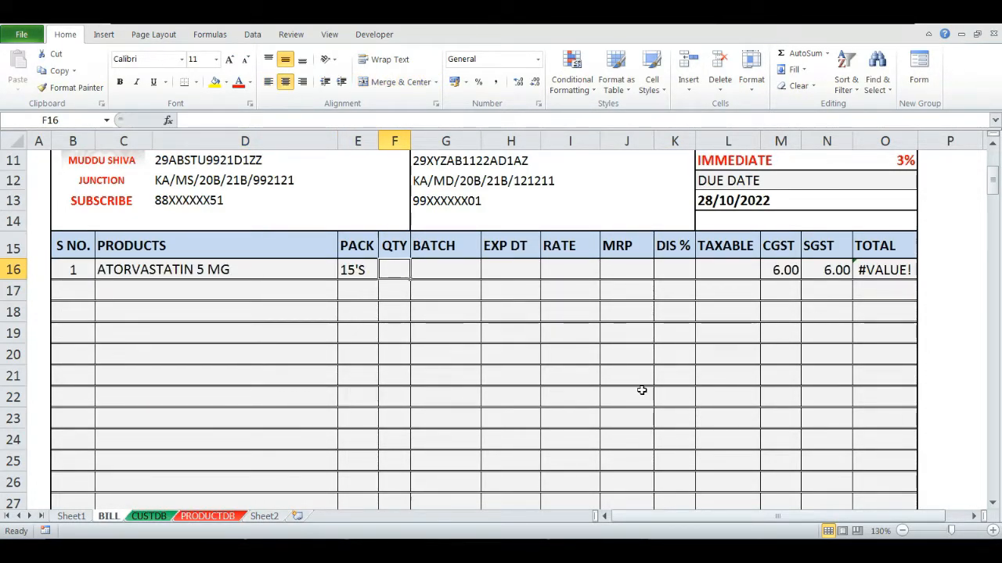
text(1)
key(Return)
key(Up)
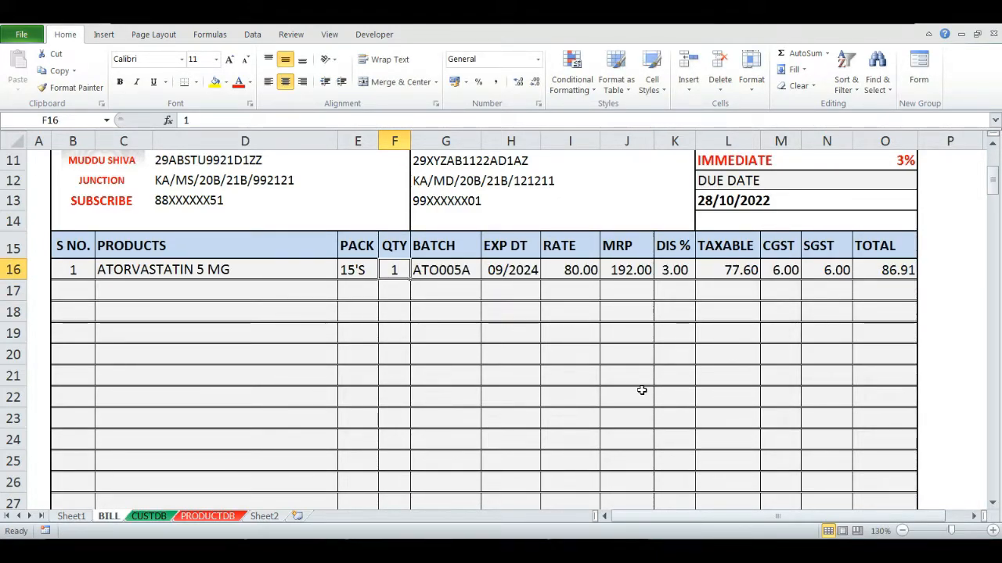
key(Delete)
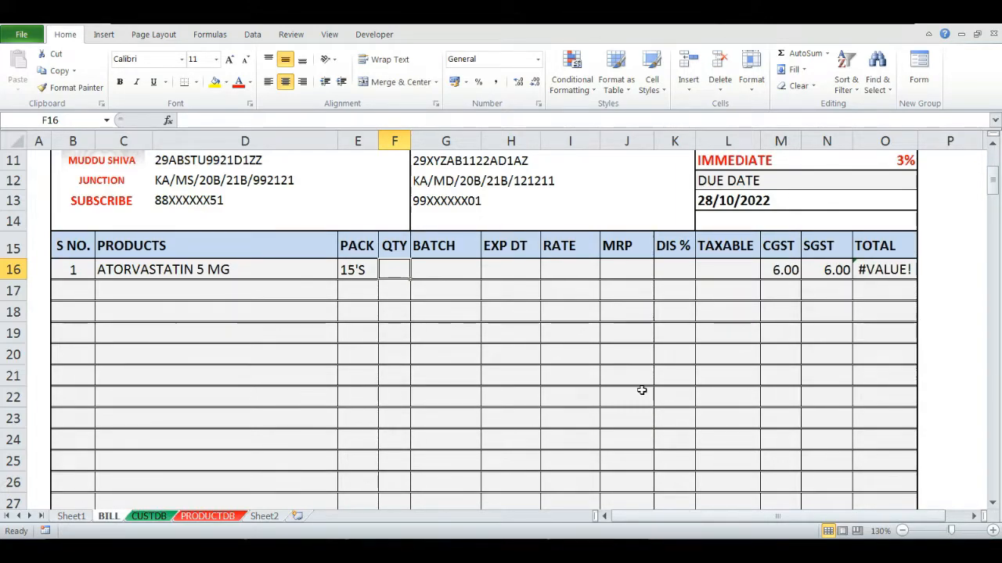
- Wrap the CGST formula in M16 in an IF that returns blank unless F16 is greater than 0
key(Right)
key(Right)
key(Left)
key(Left)
key(Right)
key(Right)
key(Right)
key(Right)
key(Right)
key(Right)
key(Right)
key(F2)
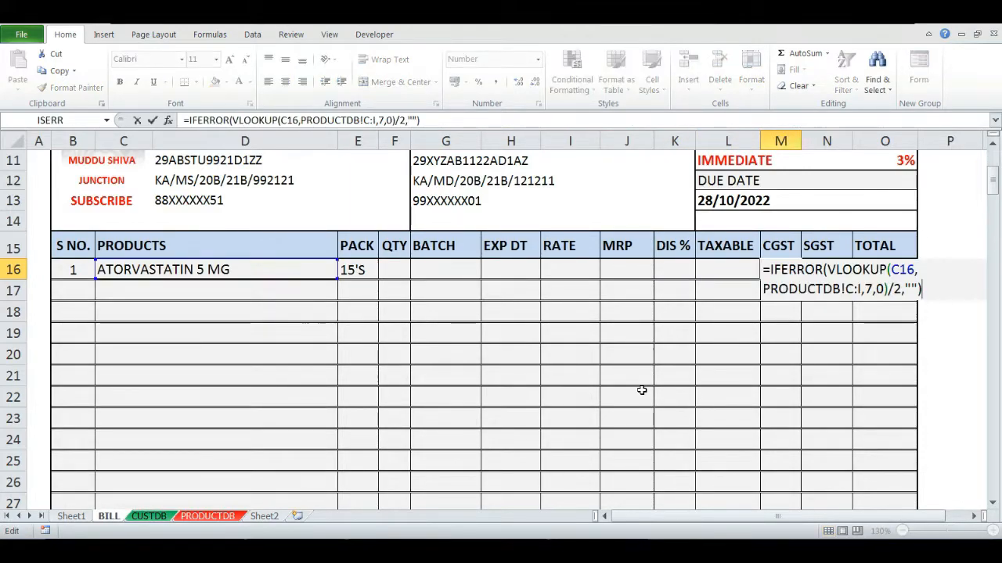
text(IF)
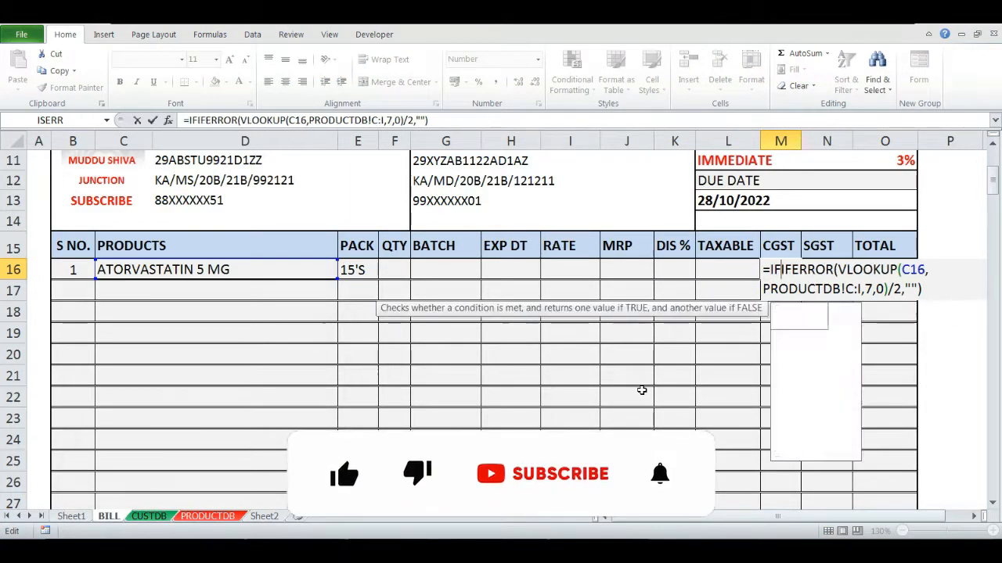
text(()
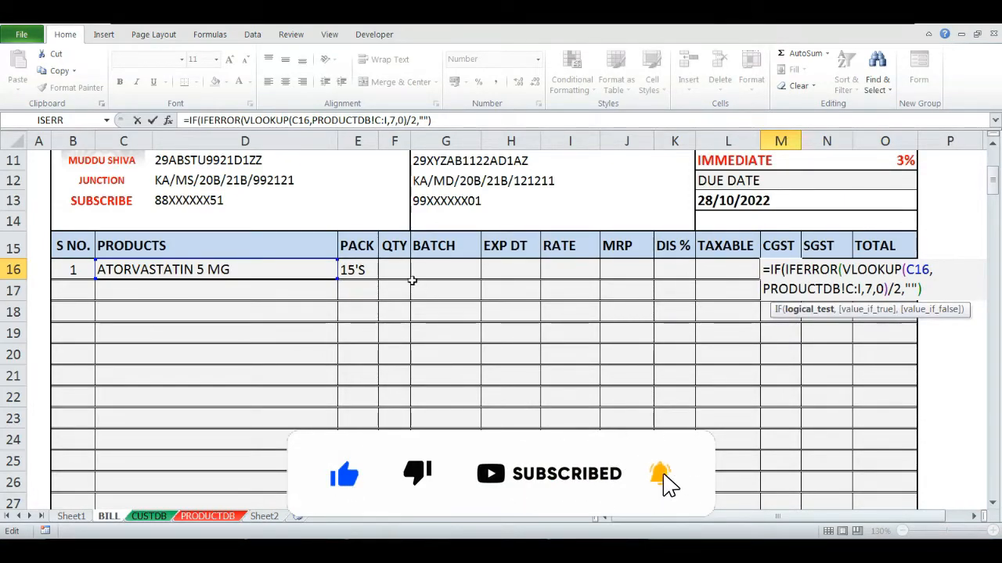
click(402, 271)
text(>0)
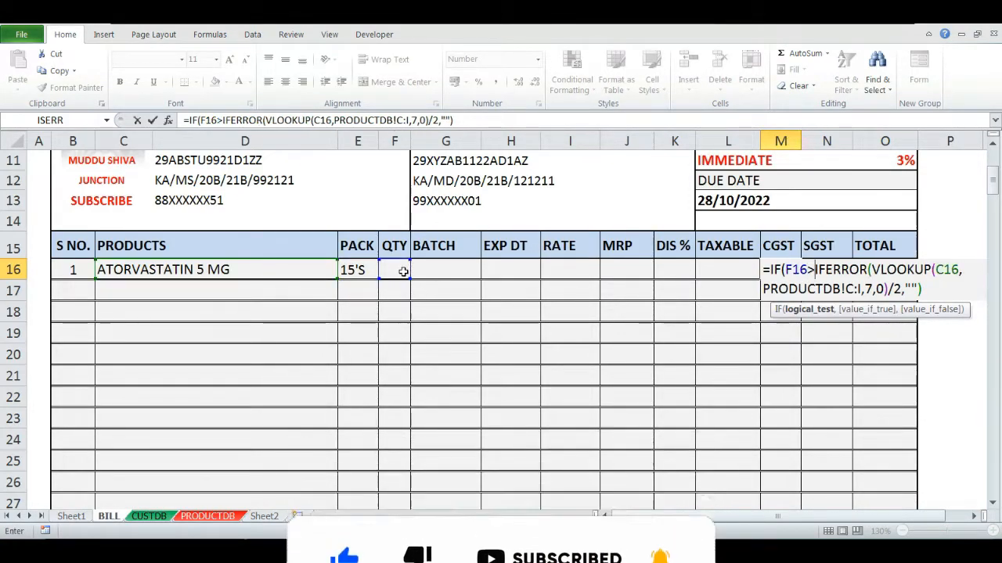
text(,)
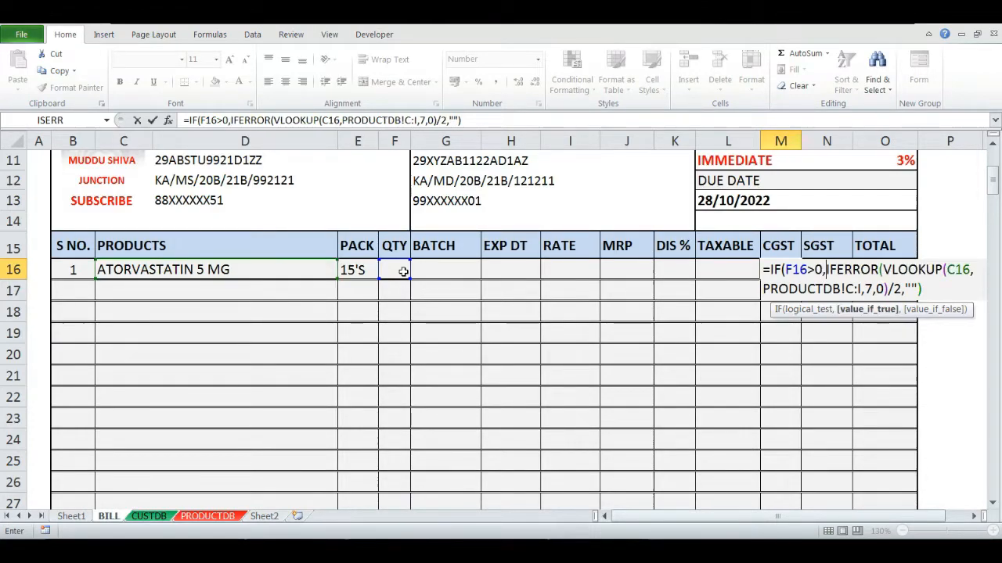
key(End)
key(Down)
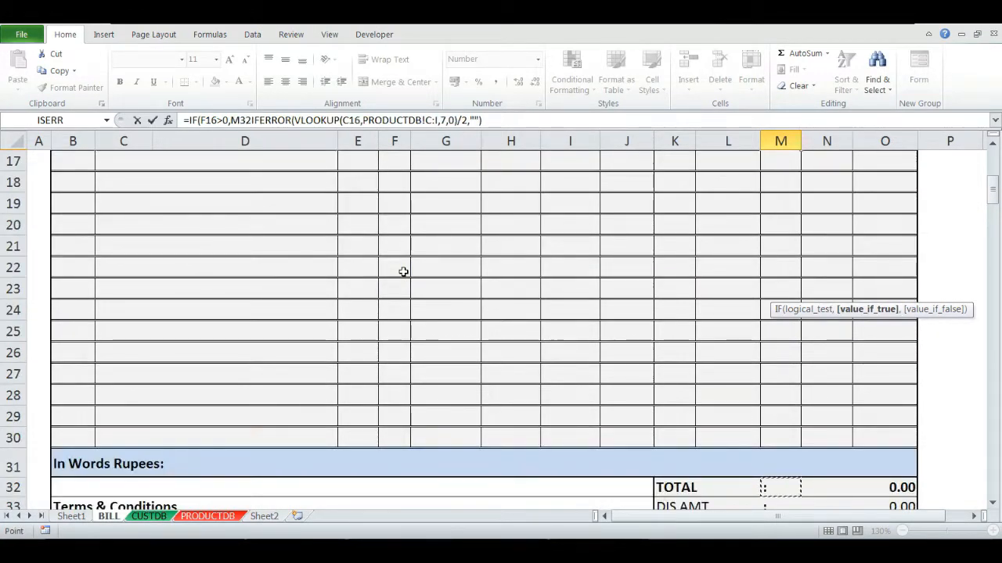
key(F2)
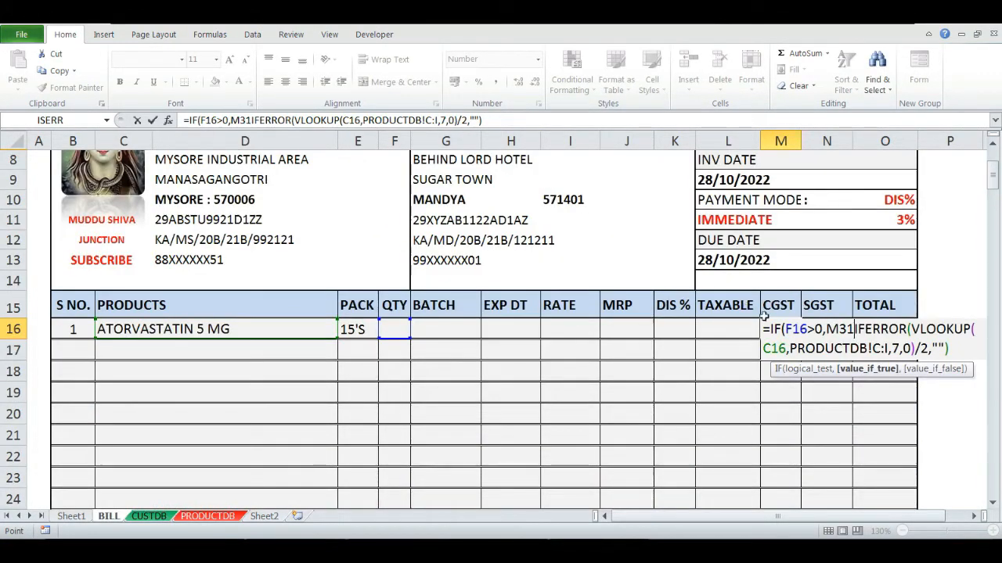
click(957, 357)
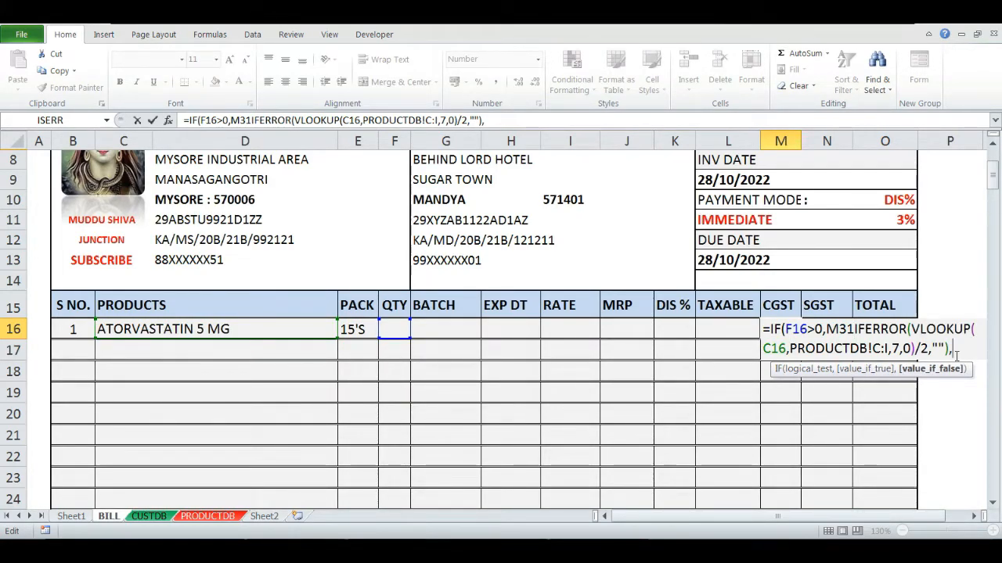
text("")
key(Return)
key(Up)
key(Right)
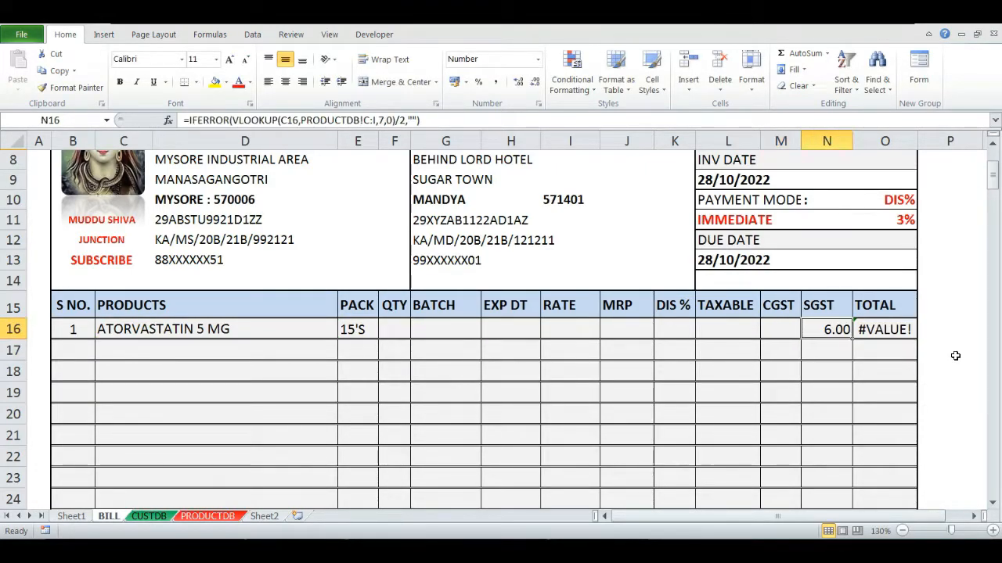
- Wrap the SGST formula in N16 in an IF that returns blank unless F16 is greater than 0, then enter quantity 1 in F16
key(F2)
key(Up)
key(Left)
key(Left)
key(Left)
key(Left)
key(Left)
key(Left)
key(Left)
key(Left)
key(Left)
key(Left)
key(Left)
key(Left)
key(Left)
key(Left)
key(Left)
key(Left)
key(Left)
key(Left)
key(Left)
key(Left)
text(IF)
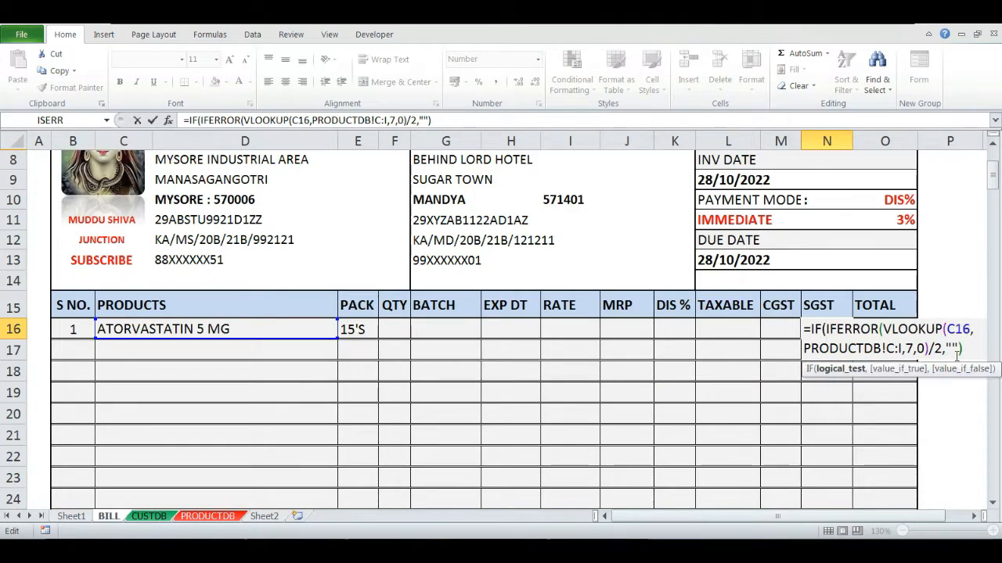
text(F1)
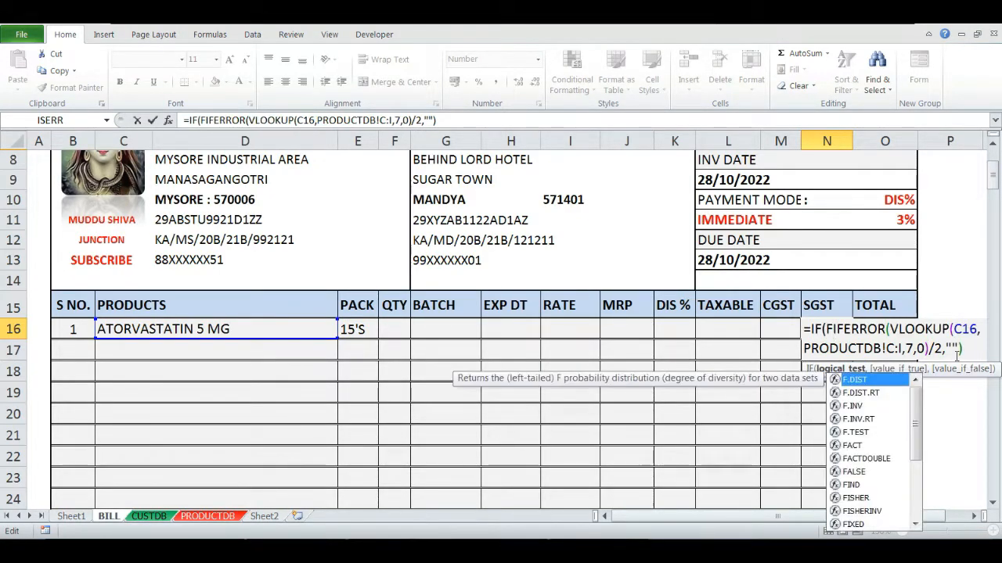
text(6)
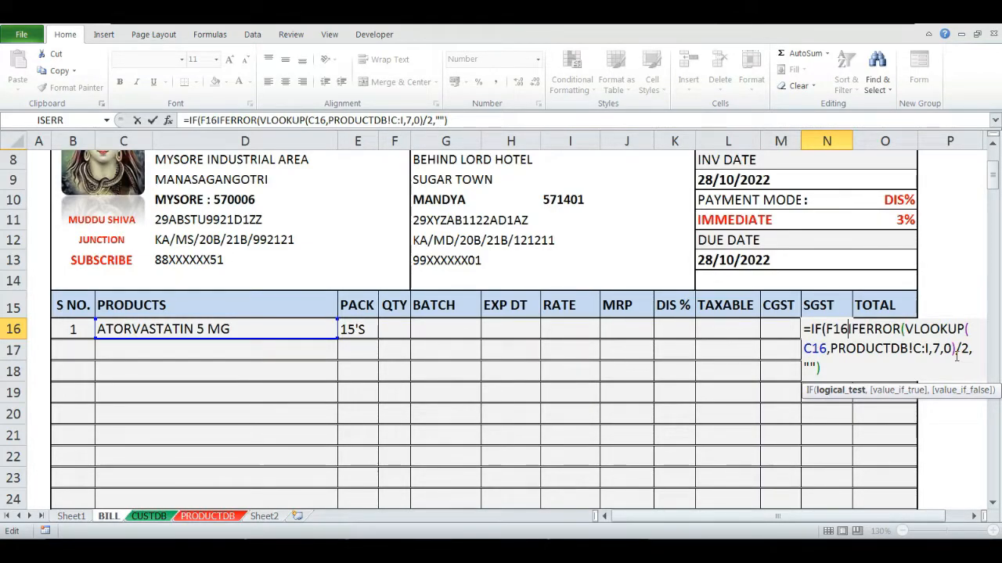
text(>0)
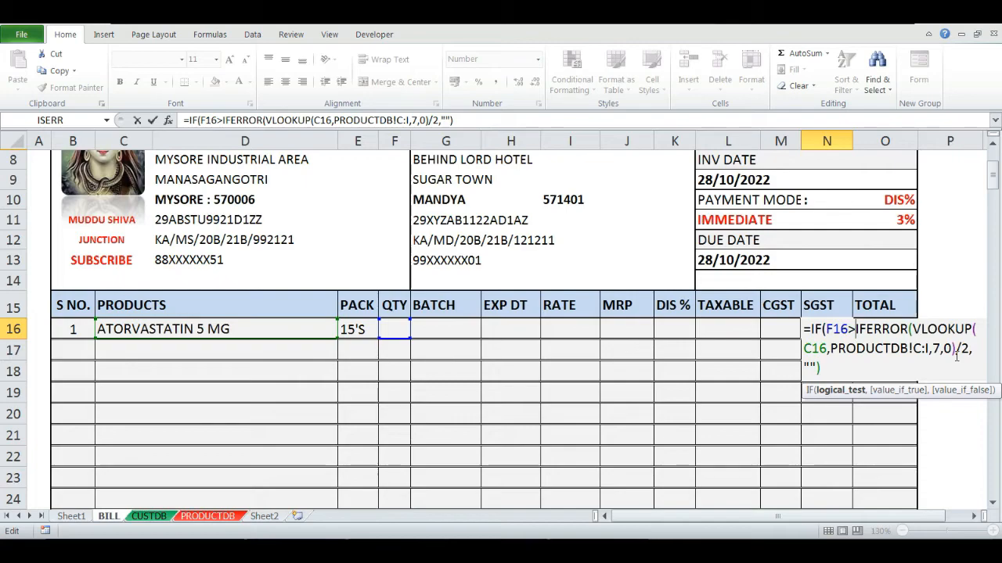
text(,)
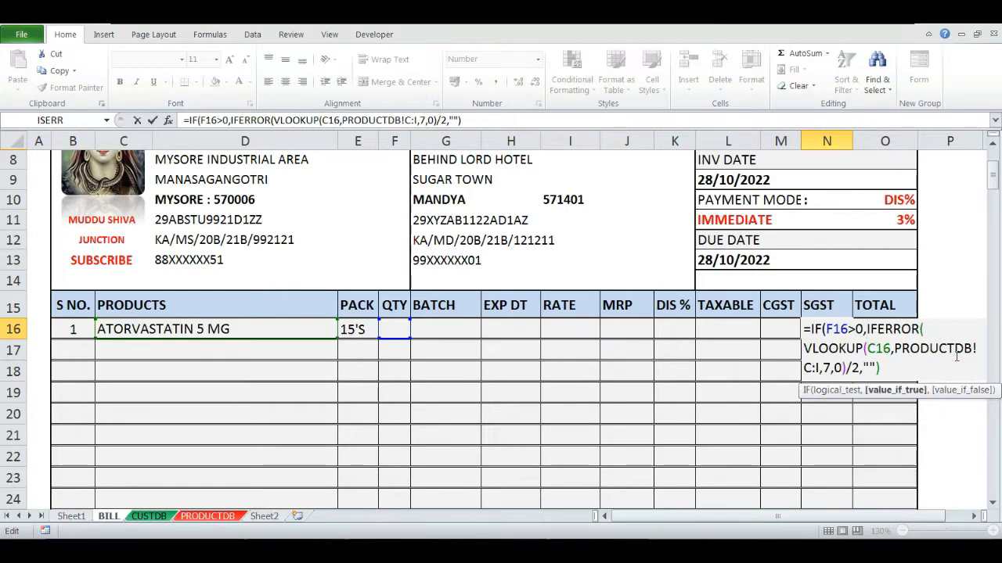
click(896, 373)
text(,"")
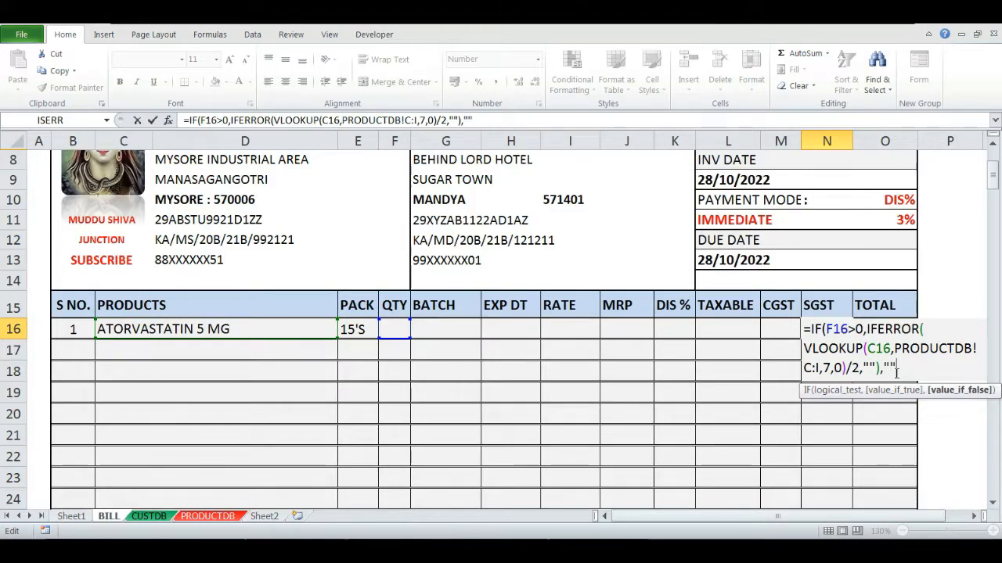
key(Return)
key(Up)
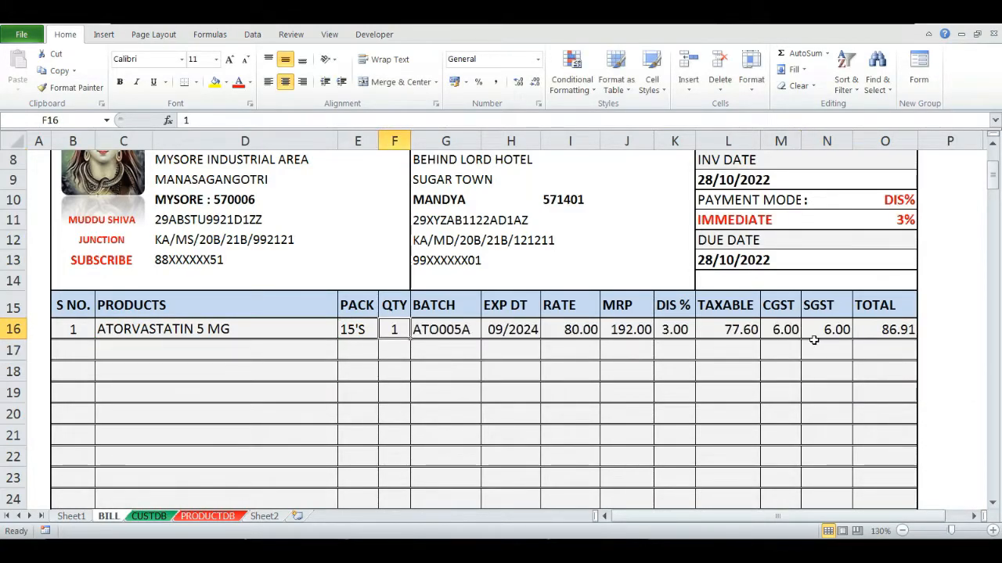
text(1)
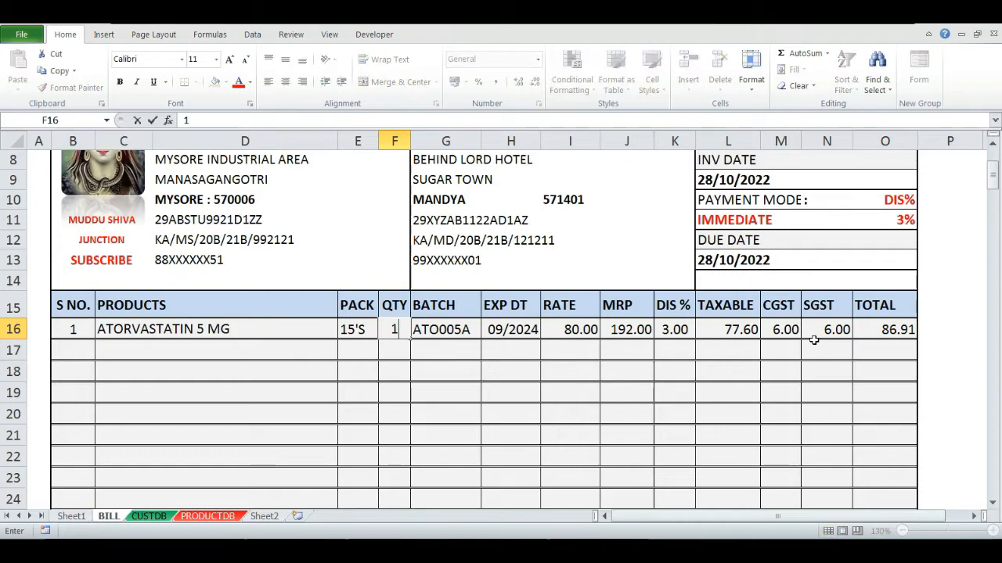
- Clear and re-enter quantity 1 in F16 to test the row, then inspect the total formula in O16
key(Return)
key(Up)
key(Delete)
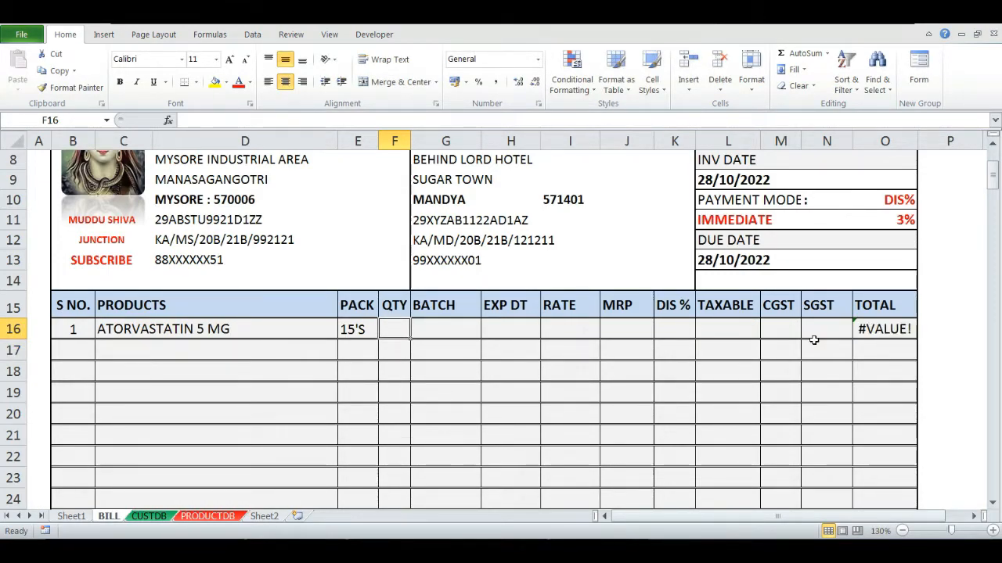
text(1)
key(Return)
key(Up)
key(ctrl+Right)
key(Left)
key(Right)
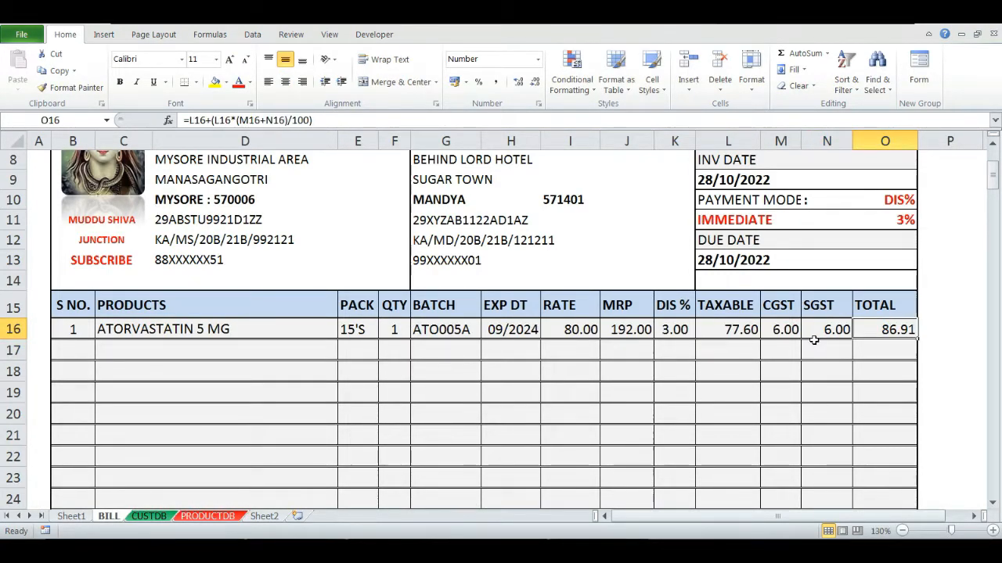
key(Left)
key(Left)
key(Left)
key(Left)
key(Left)
key(Left)
key(Left)
key(Left)
key(Left)
key(Left)
key(Left)
key(Right)
key(Right)
key(Delete)
key(Left)
key(Left)
key(Left)
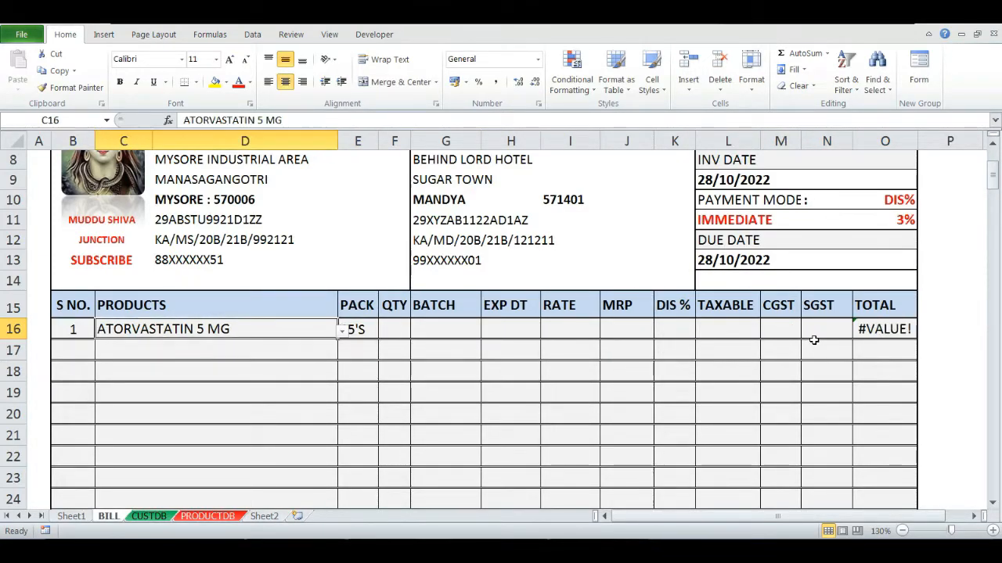
key(Right)
key(Delete)
key(ctrl+z)
key(Right)
key(ctrl+z)
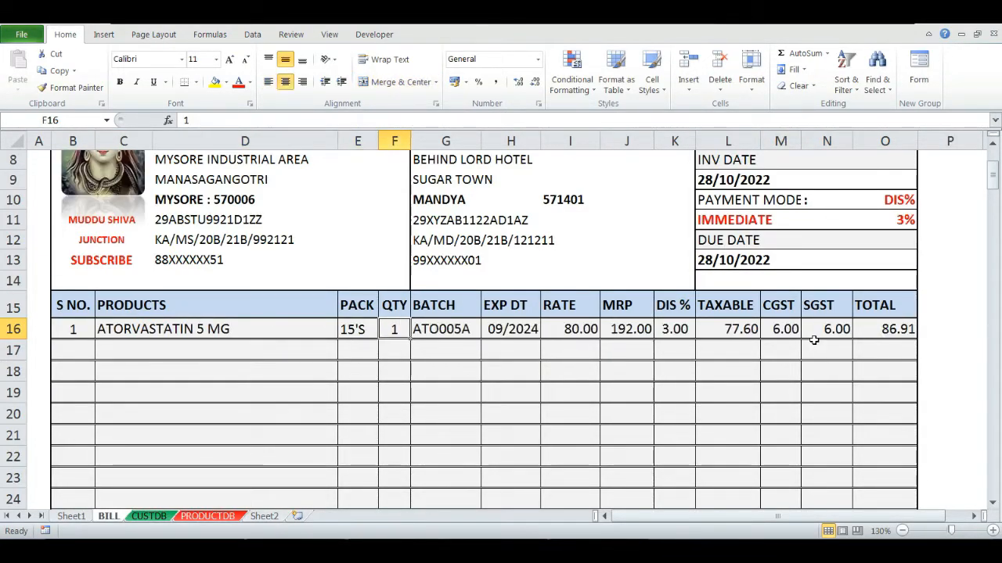
- Clear the quantity in F16 and review the SGST formula in N16
key(Left)
key(Right)
key(Right)
key(Right)
key(Right)
key(Right)
key(Right)
key(Right)
key(Right)
key(Left)
key(Left)
key(Left)
key(Left)
key(Left)
key(Left)
key(Left)
key(Delete)
key(Right)
- Wrap the total formula in O16 in an IF that returns blank when the rate in I16 is empty
key(Right)
key(Right)
key(Right)
key(Right)
key(Right)
key(Right)
key(Right)
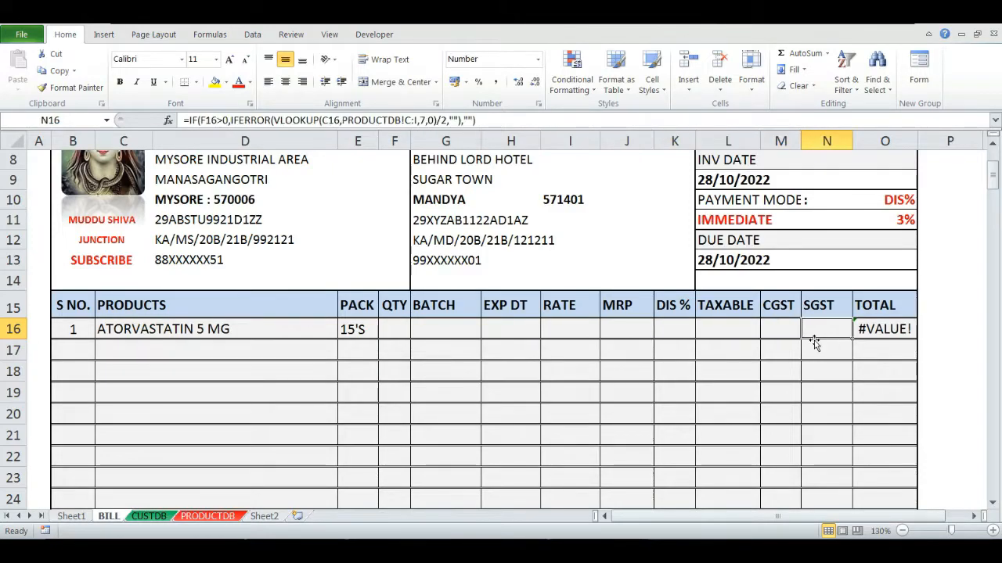
key(Right)
key(F2)
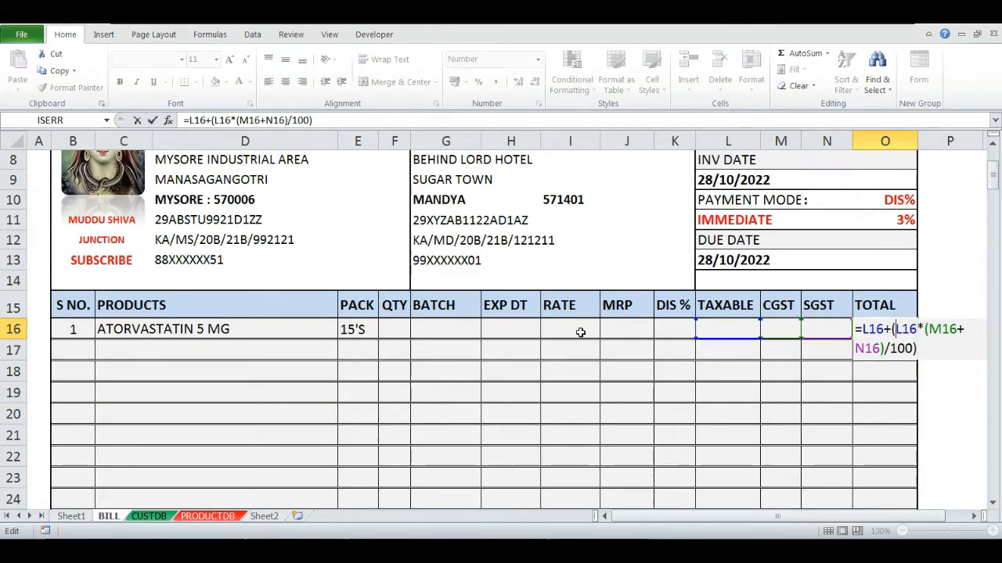
key(Escape)
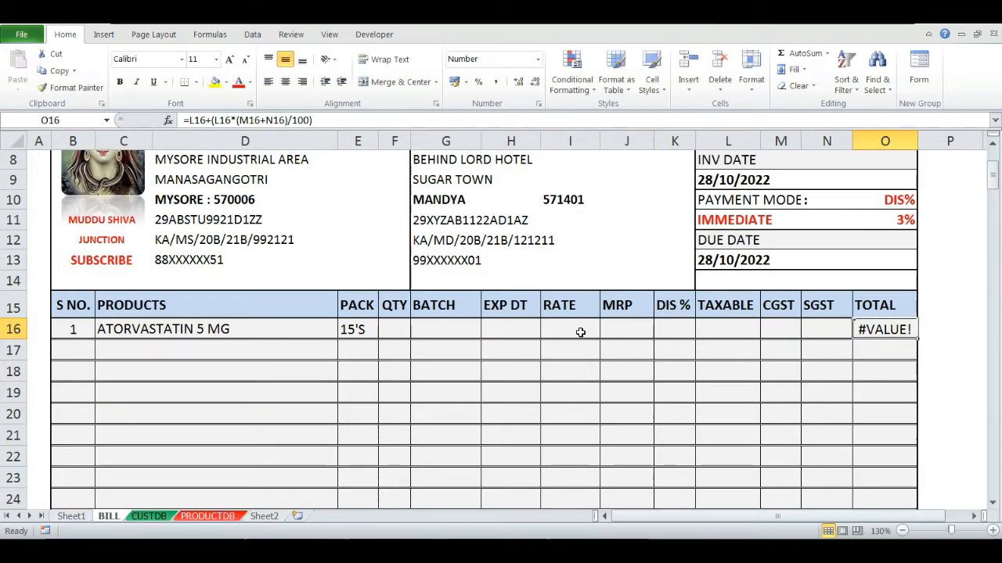
key(F2)
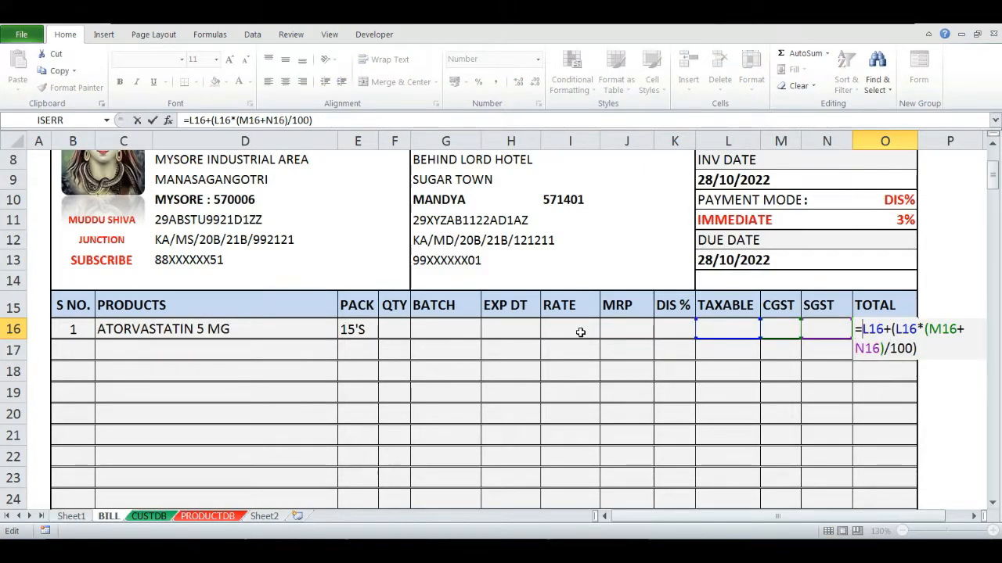
text(IF()
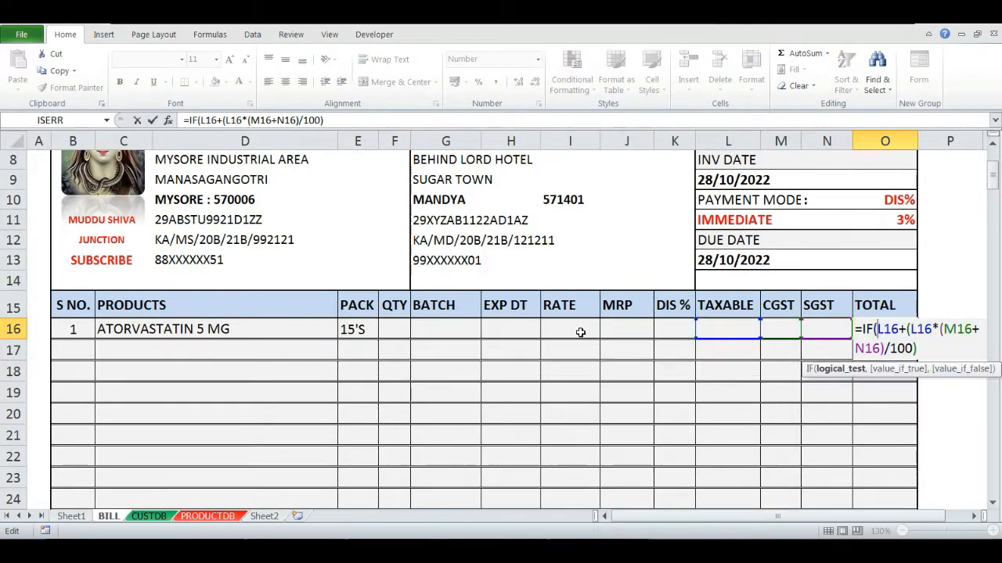
click(580, 332)
text(="",)
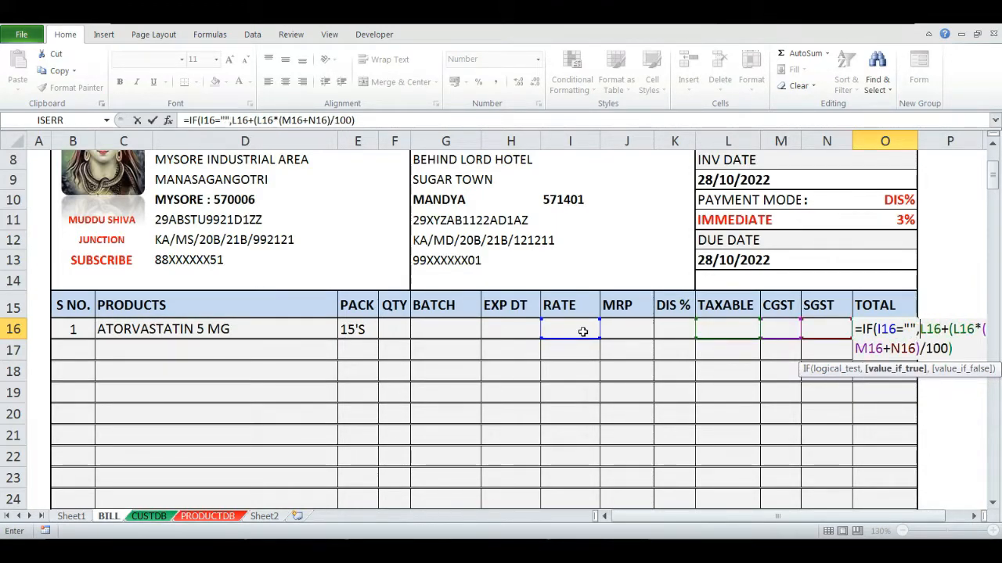
text("")
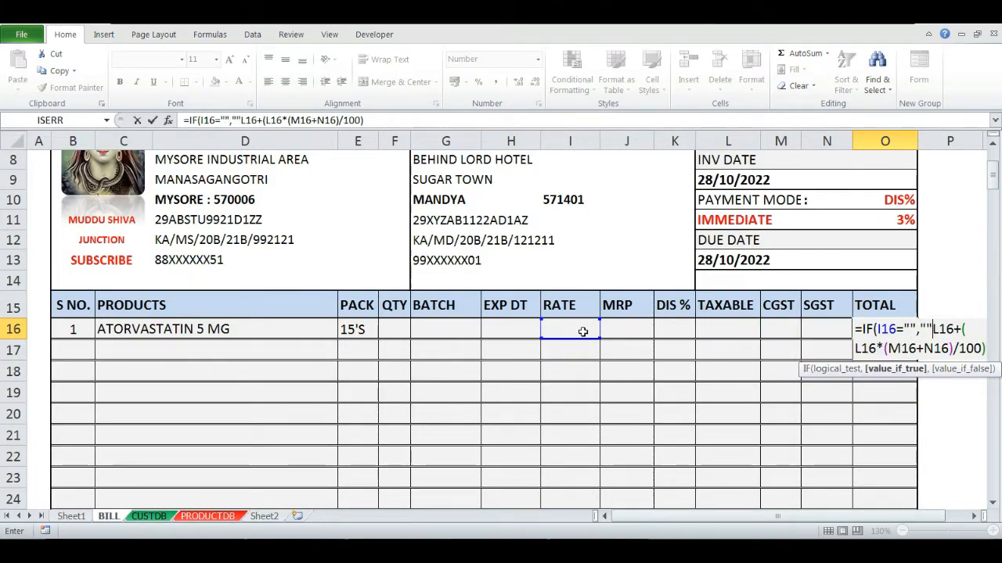
text(,)
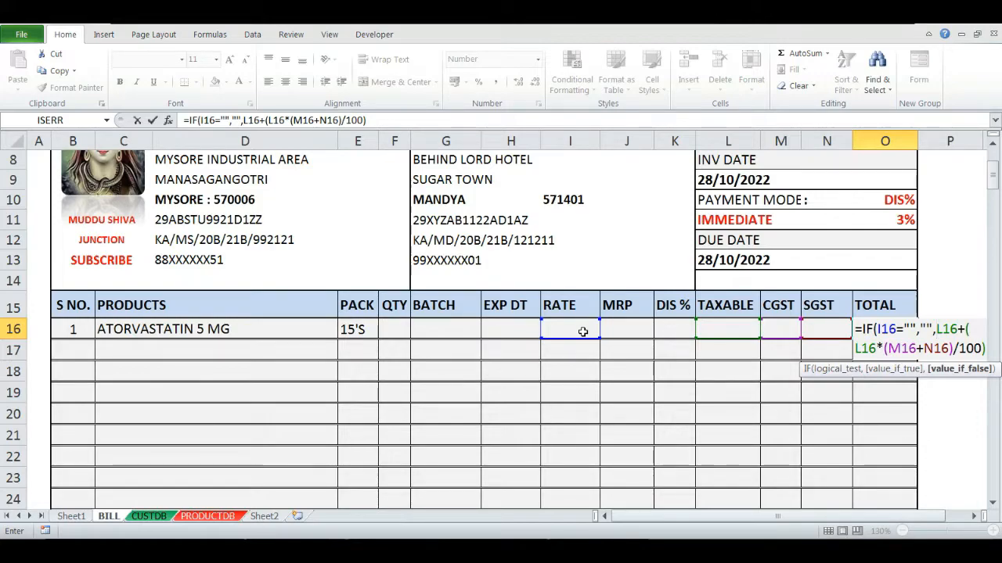
key(Return)
key(Return)
- Enter quantity 1 in F16 to test that the row's details and totals fill in
click(389, 328)
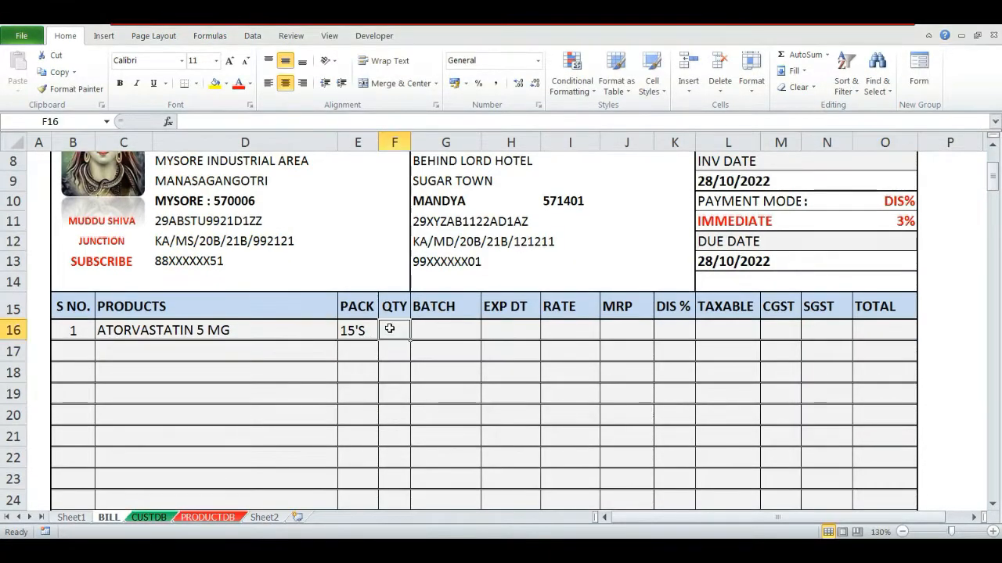
key(Up)
key(Right)
key(shift+Down)
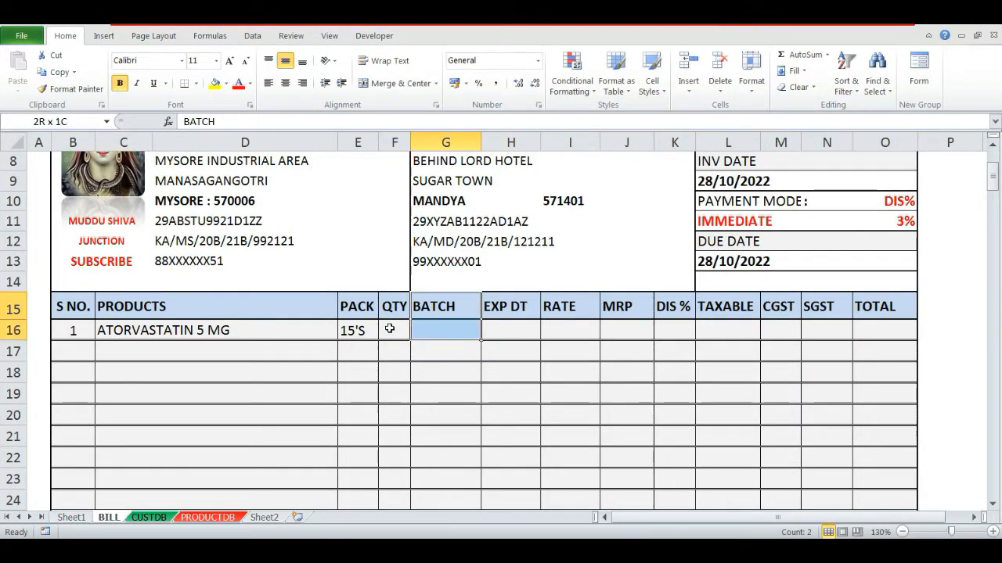
key(shift+Right)
key(shift+Right)
key(shift+Right)
key(shift+Right)
key(shift+Right)
key(shift+Right)
key(shift+Right)
key(shift+Right)
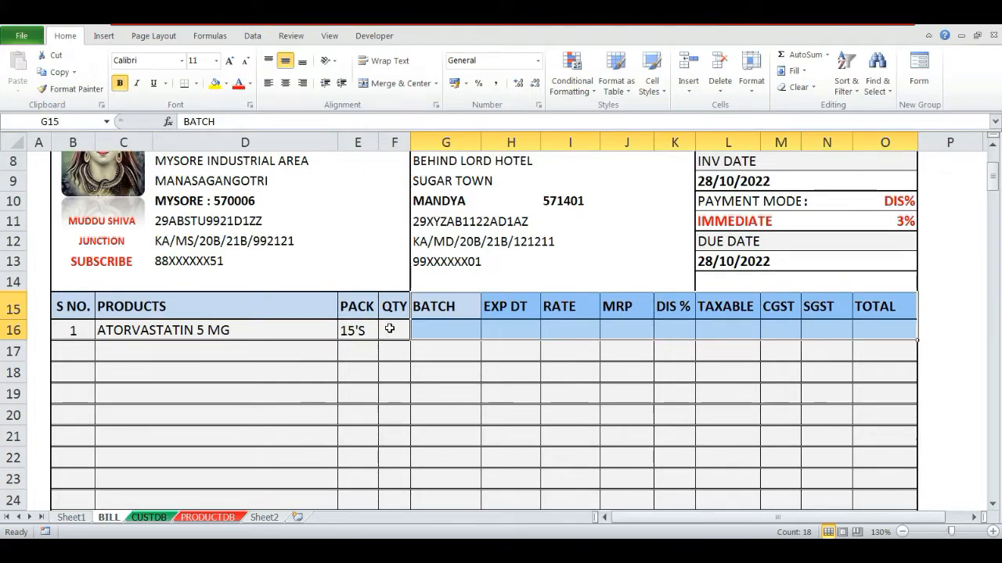
key(Down)
key(Left)
text(1)
key(ctrl+Return)
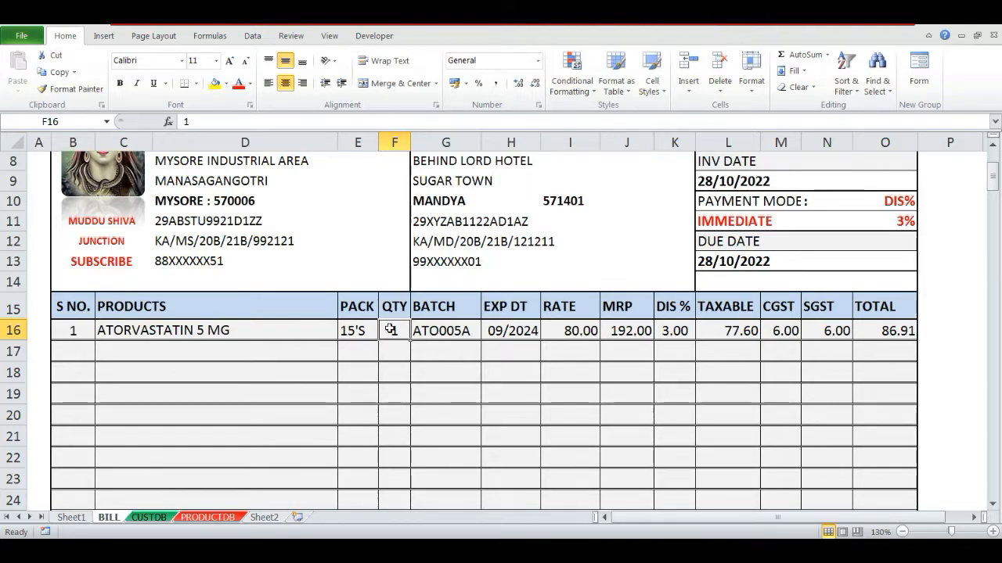
- Clear the quantity in F16 and the product in C16
key(Delete)
key(Right)
key(Up)
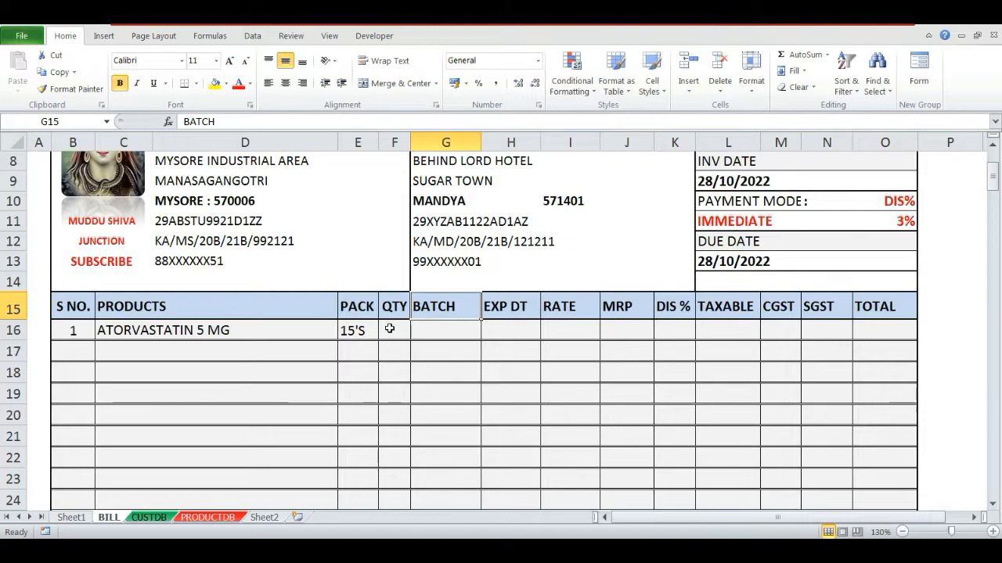
key(Down)
key(Left)
key(Left)
key(Right)
key(Left)
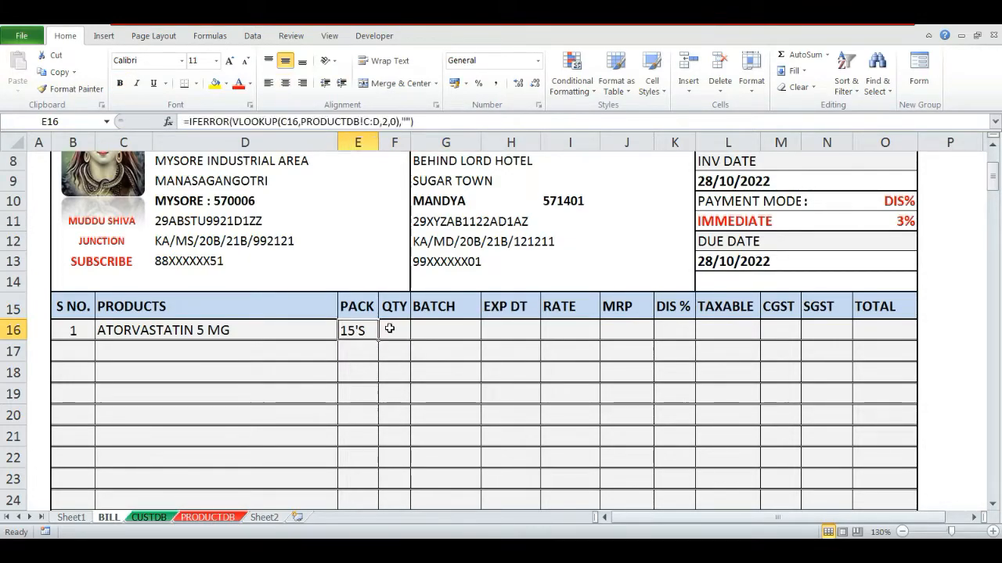
key(Left)
key(Delete)
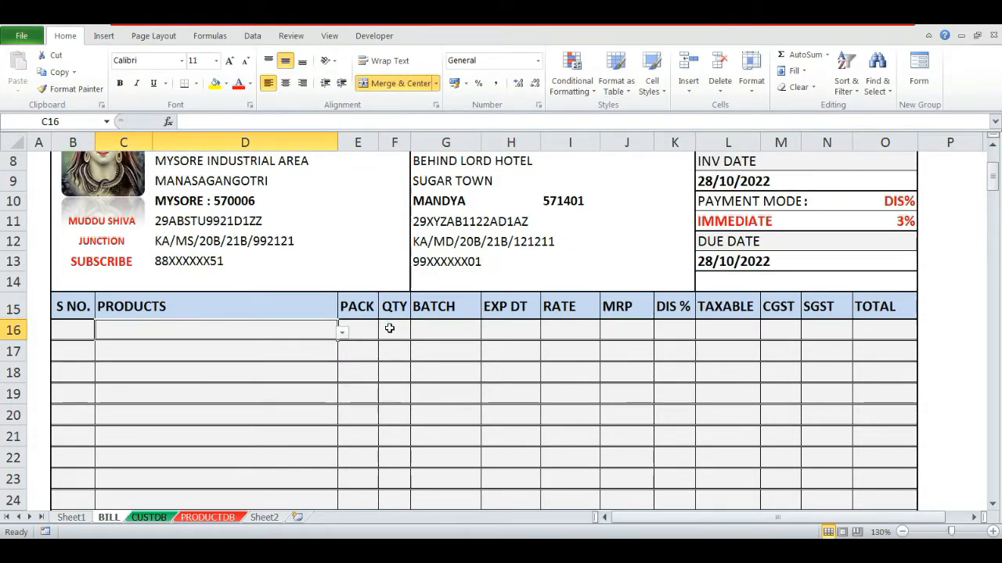
- Try entering quantity 1 in F16 while no product is chosen in C16
key(Right)
key(Left)
key(Left)
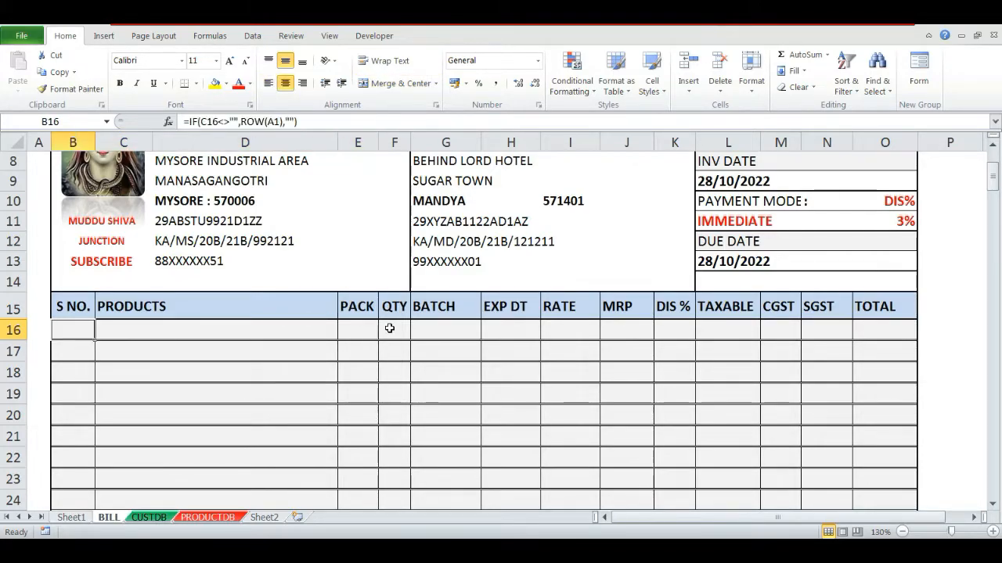
key(Right)
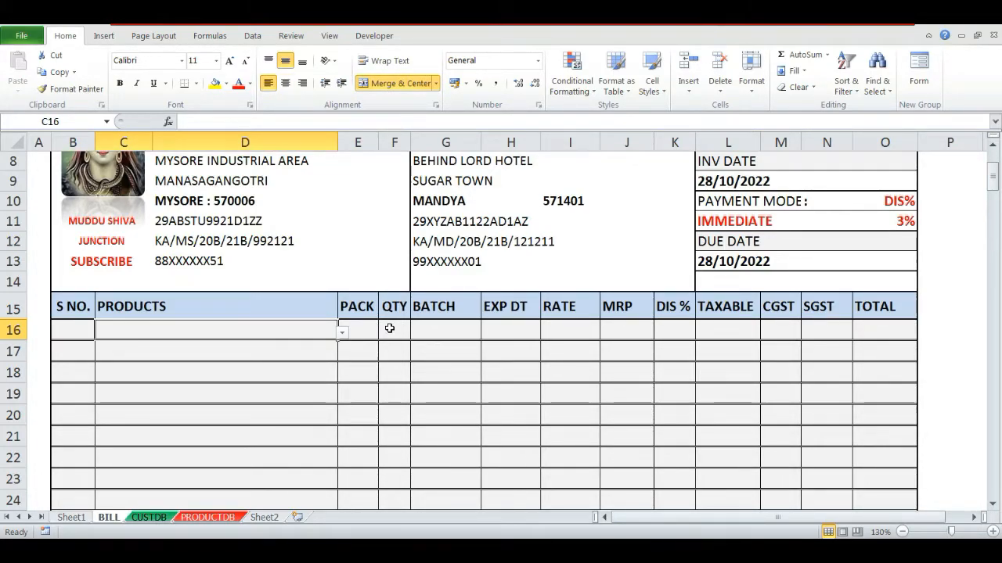
key(alt+Down)
key(Down)
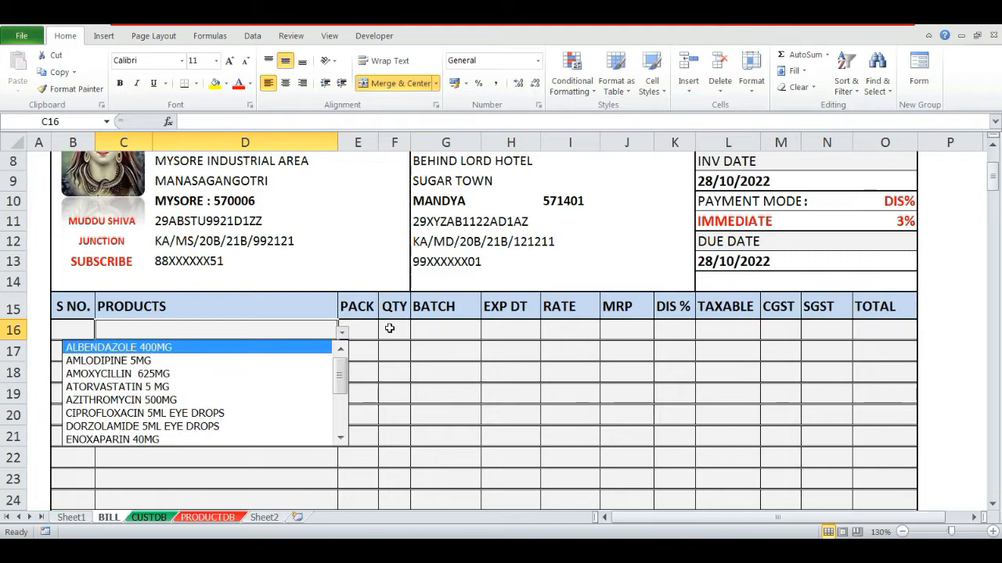
click(389, 329)
text(1)
key(Return)
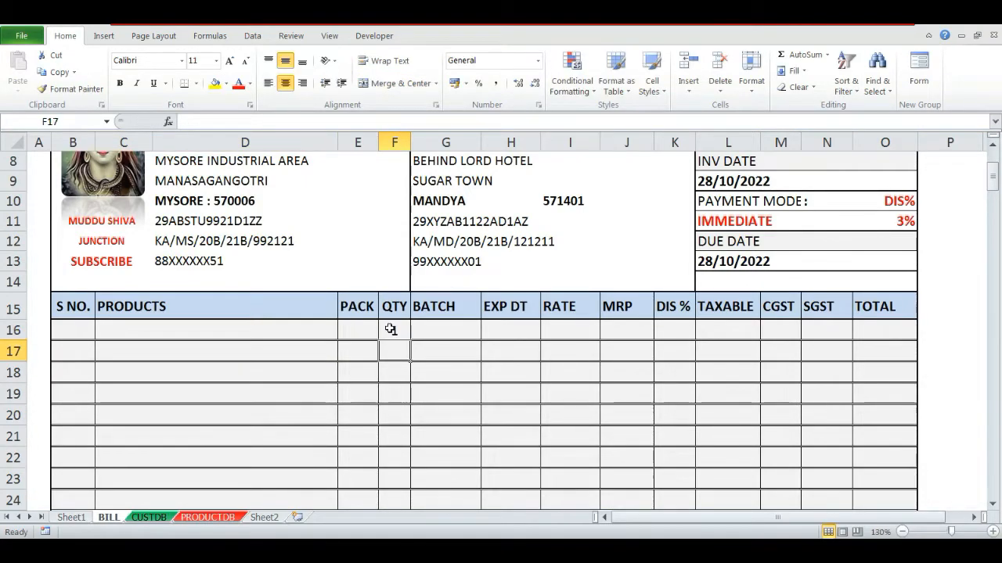
click(391, 329)
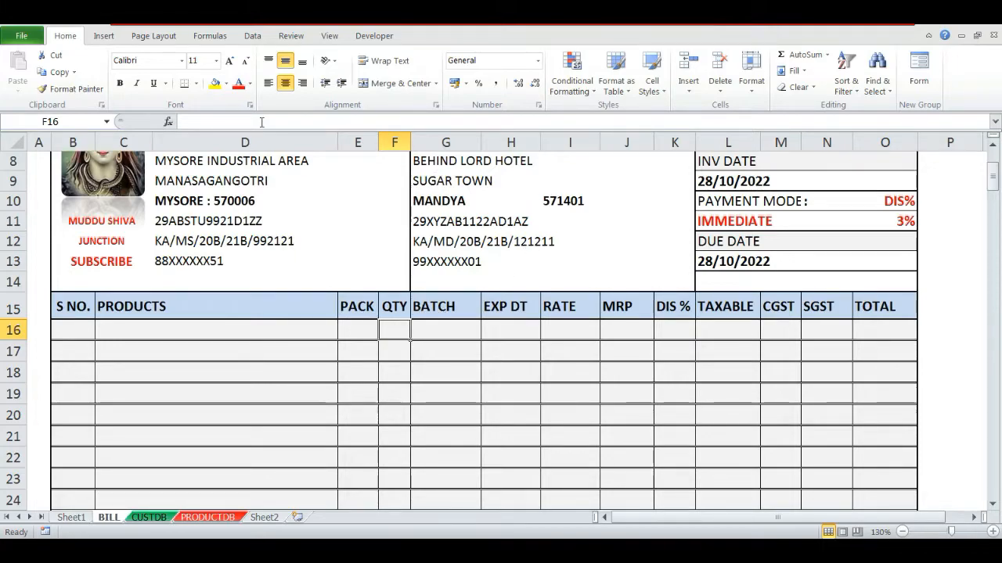
- Open data validation for the quantity cell F16 and choose a Custom rule
click(300, 39)
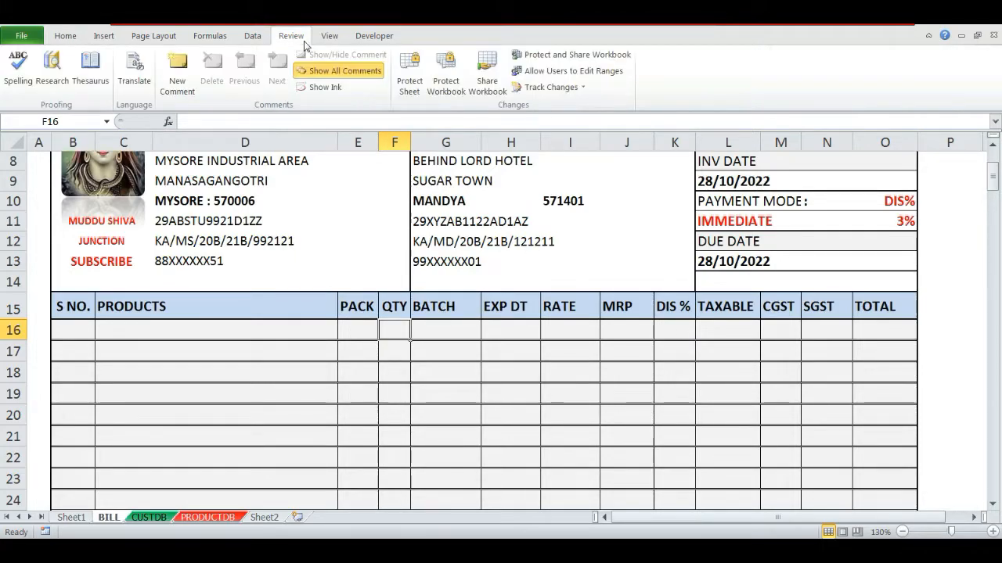
click(254, 36)
click(541, 86)
click(562, 104)
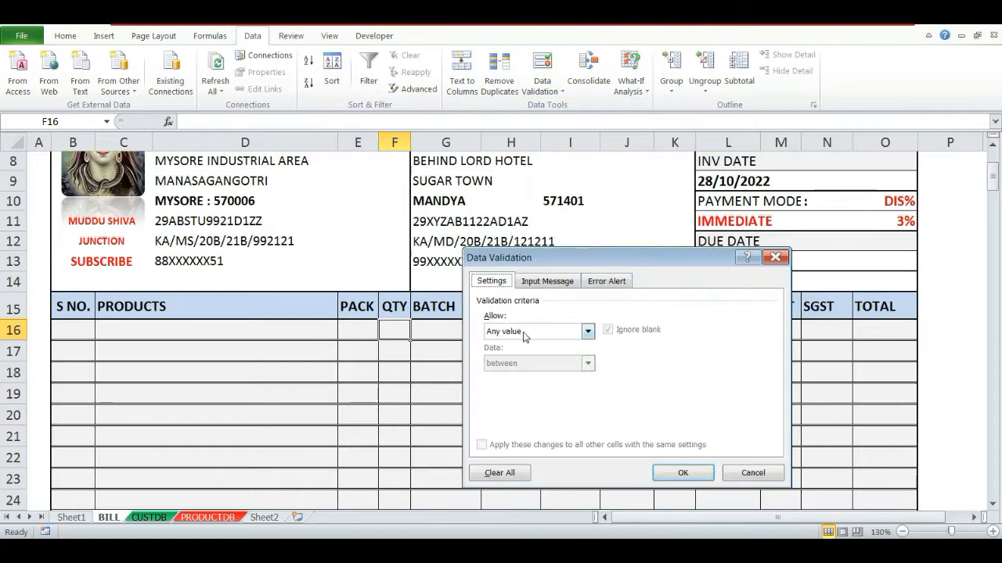
click(524, 331)
click(487, 415)
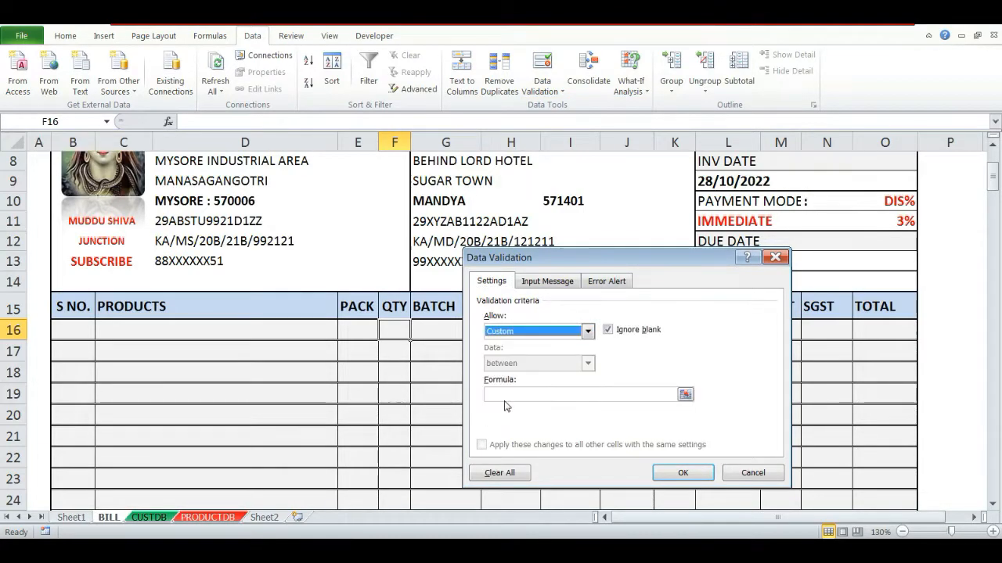
- Enter the validation formula =IF(B16=PRODUCTDB!A2:A16,PRODUCTDB!A2:A16 using the serial numbers on the PRODUCTDB sheet
text(=)
click(77, 332)
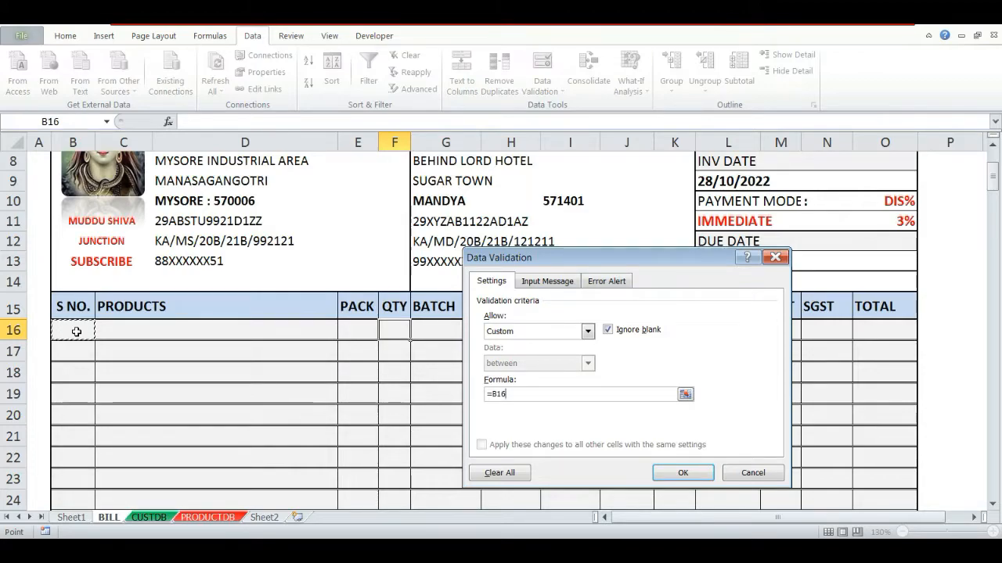
key(BackSpace)
key(BackSpace)
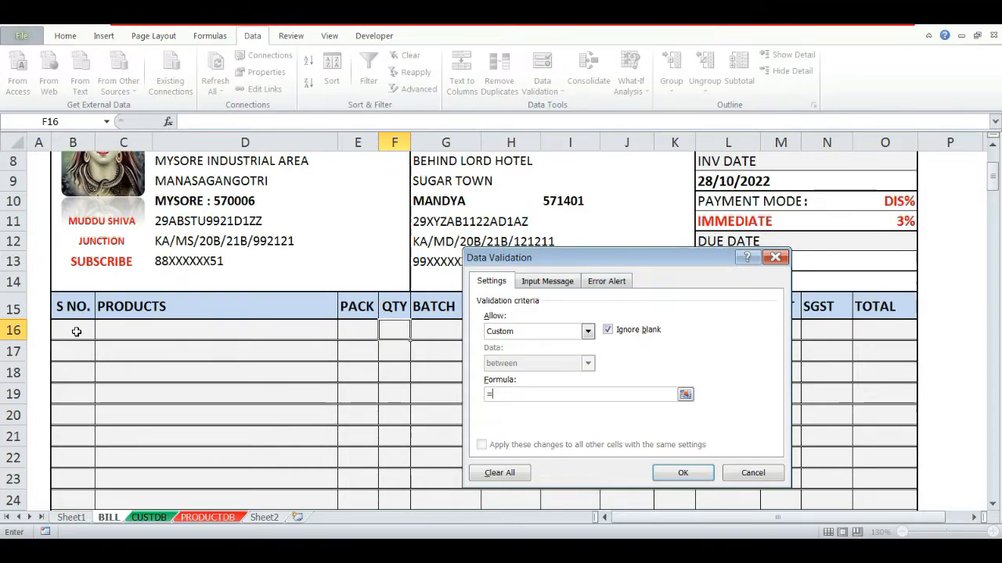
text(IF(B16=)
click(210, 517)
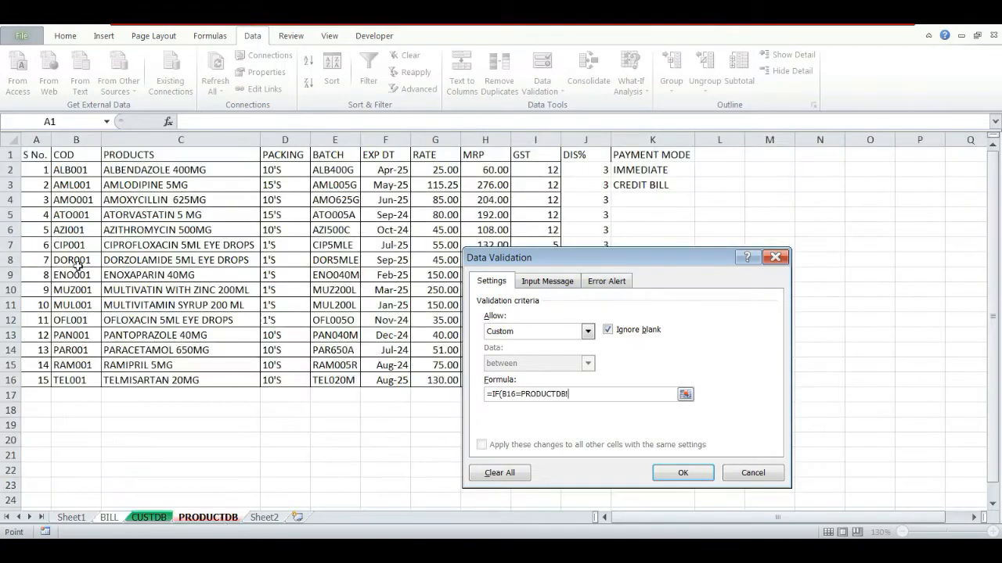
drag(38, 167, 33, 377)
text(,)
drag(41, 176, 39, 381)
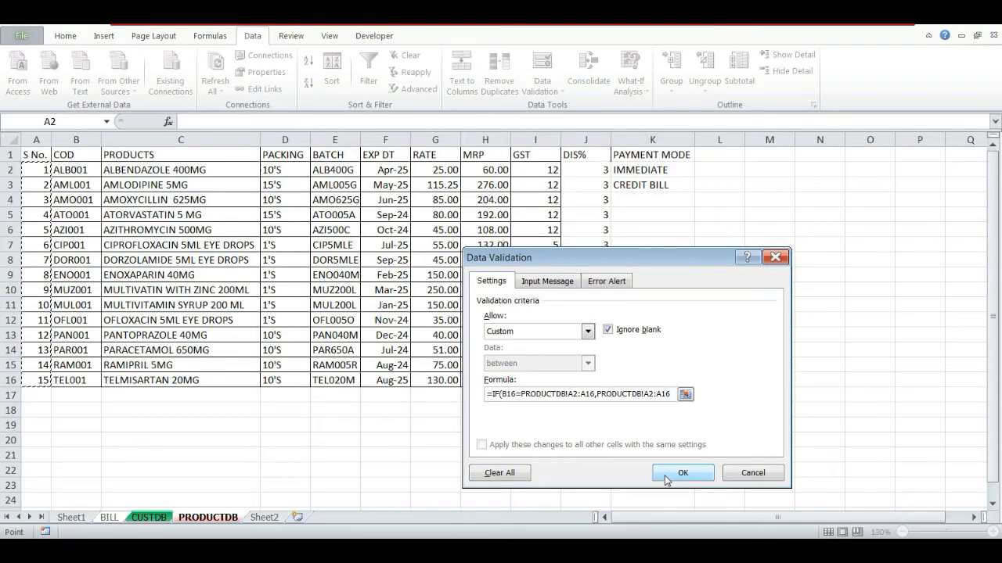
- Set the validation error message to "Please Enter the product" and apply the rule
click(606, 281)
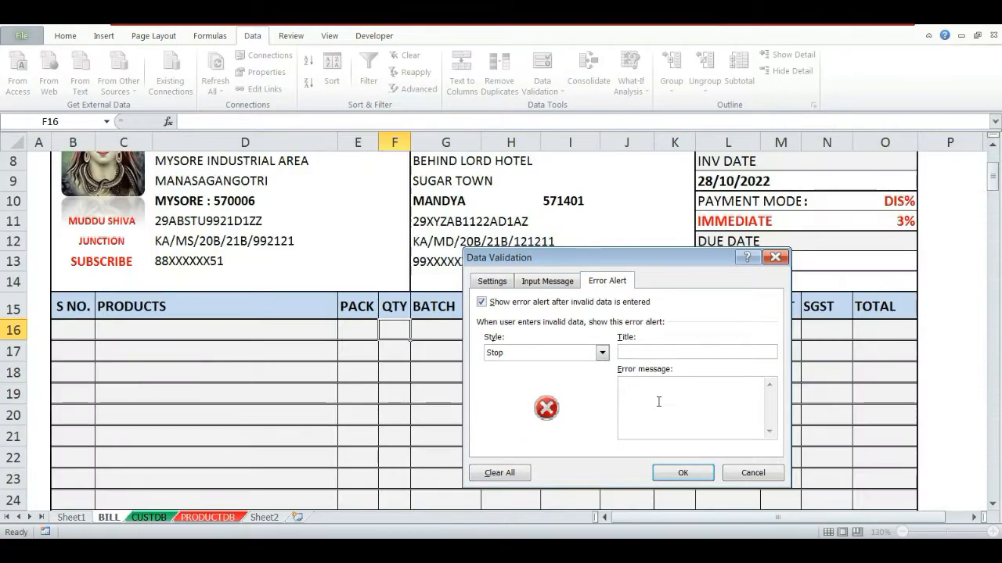
key(BackSpace)
key(BackSpace)
text(Please Enter the p)
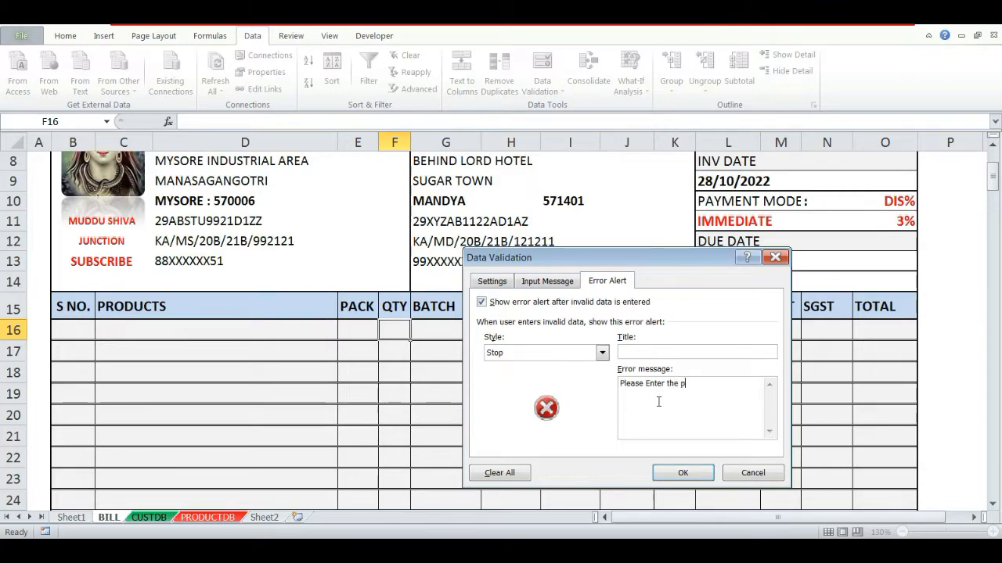
text(roduct)
click(683, 472)
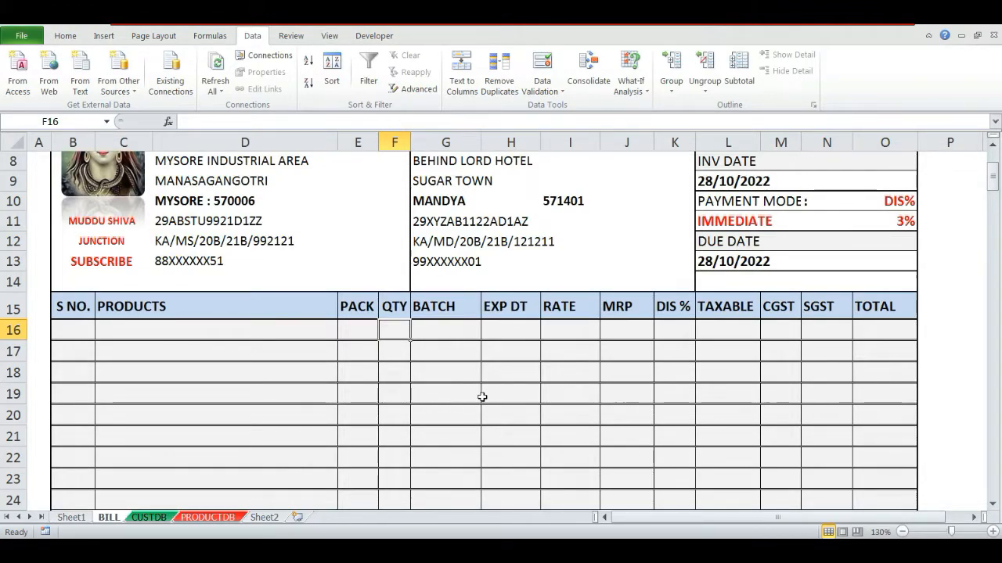
- Test the rule by entering quantity 1 in F16 with no product selected
text(1)
key(Return)
key(Return)
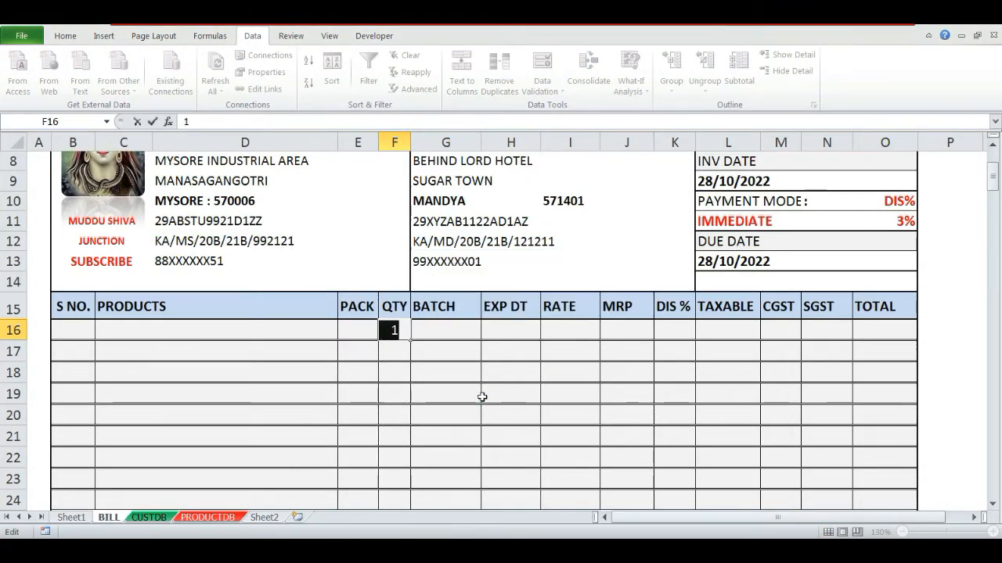
- Test the quantity rule by picking a product in C16, entering quantity 1, then clearing the product and re-entering quantity 1
key(Escape)
key(Left)
key(Left)
key(alt+Down)
key(Down)
key(Down)
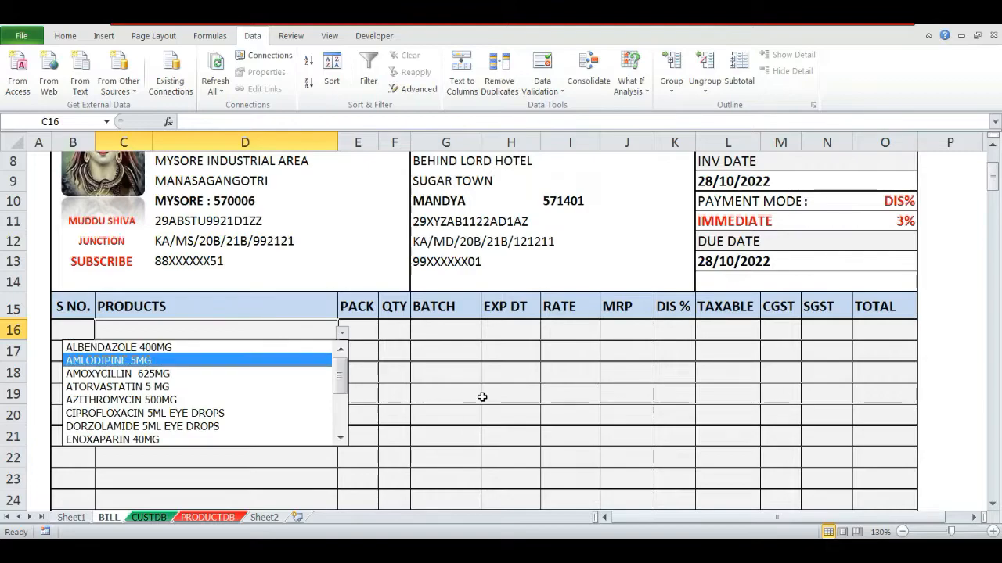
key(Down)
key(Down)
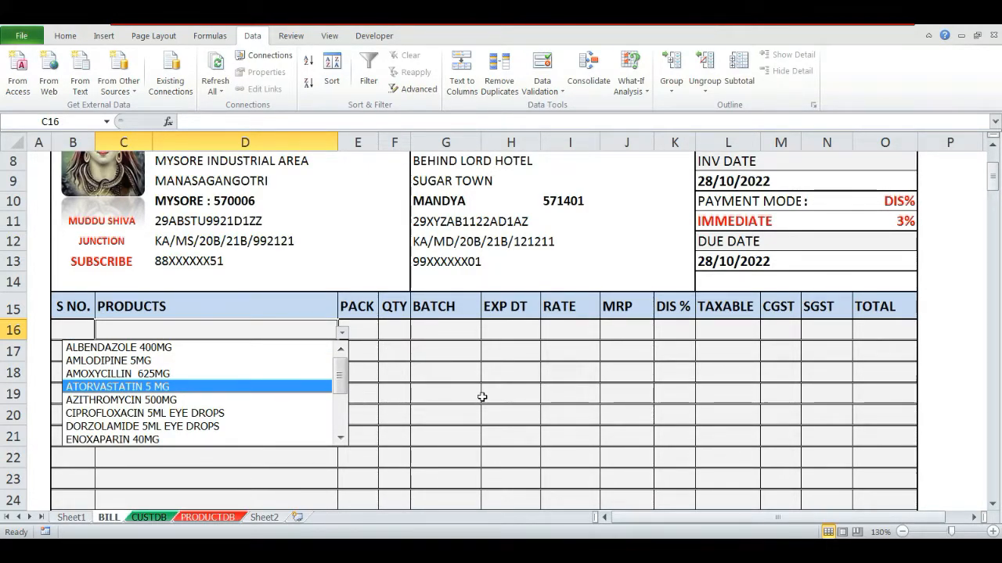
key(Down)
key(Down)
key(Down)
key(Return)
key(Tab)
key(Tab)
text(1)
key(Return)
key(Up)
key(Left)
key(Left)
key(Delete)
key(Right)
key(Right)
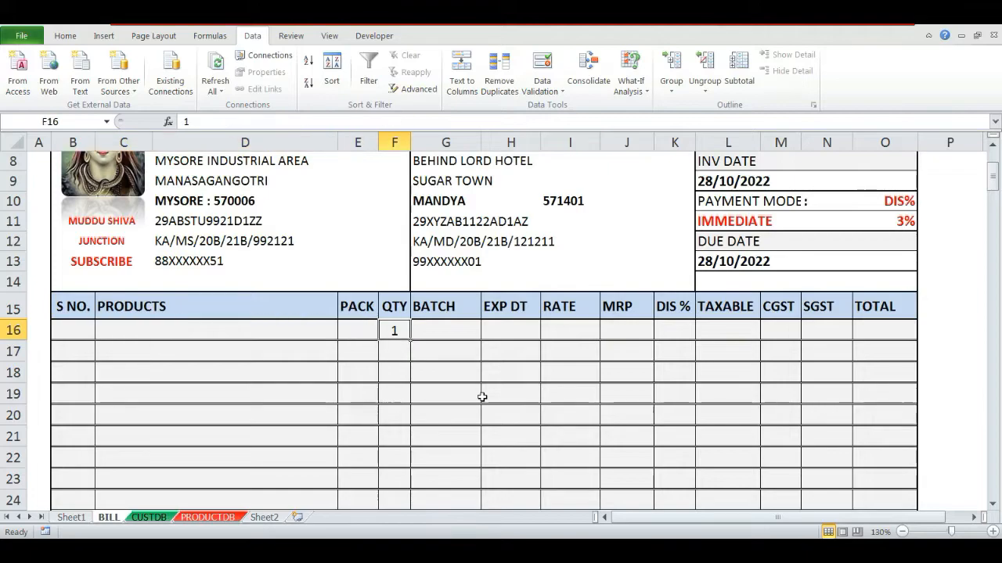
text(1)
key(Return)
key(Return)
- Dismiss the error, clear the cells and enter quantity 1 in F16 again with no product selected
key(Return)
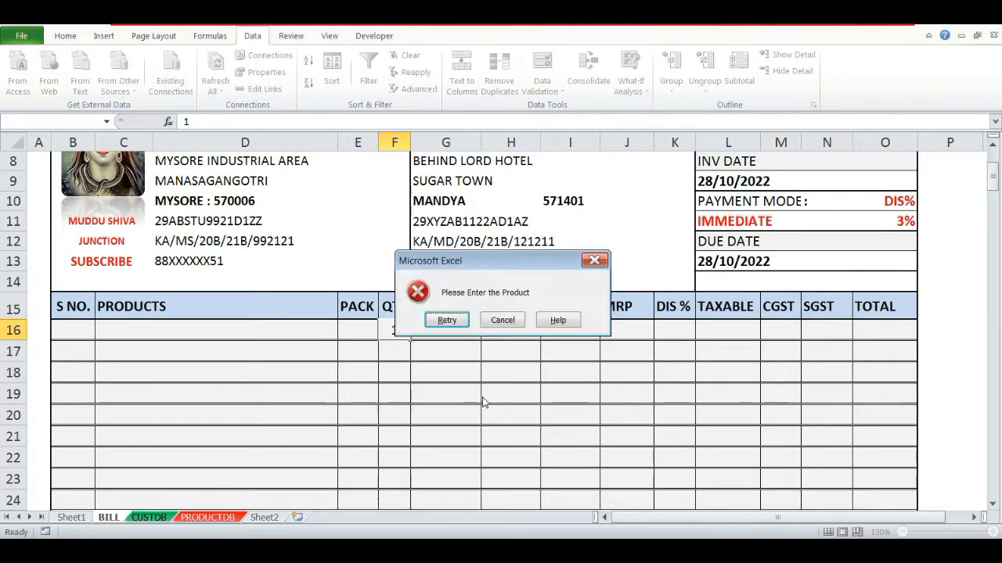
key(Return)
key(Escape)
key(Left)
key(Right)
key(Delete)
key(Left)
key(Left)
key(alt+Down)
key(Down)
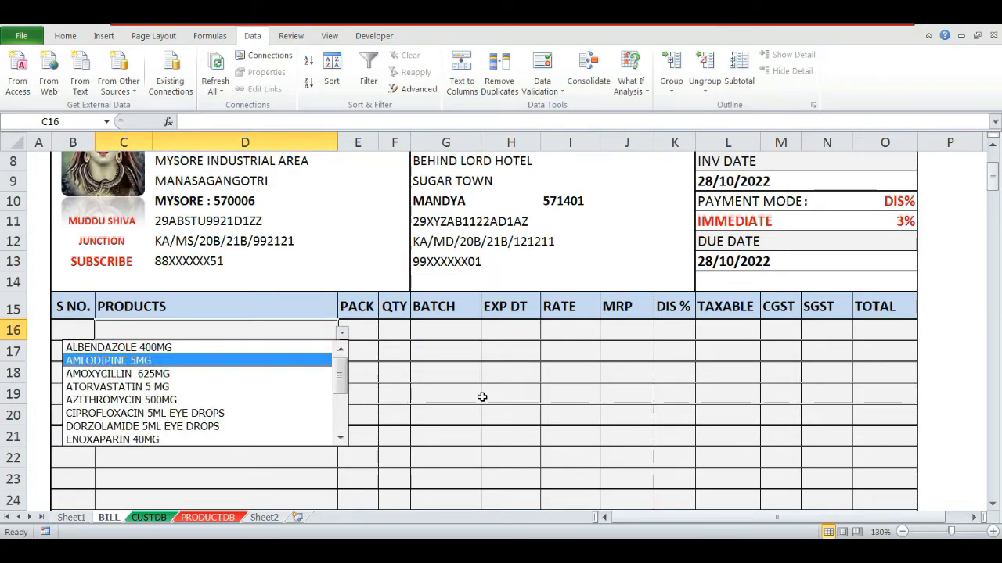
key(Escape)
key(Left)
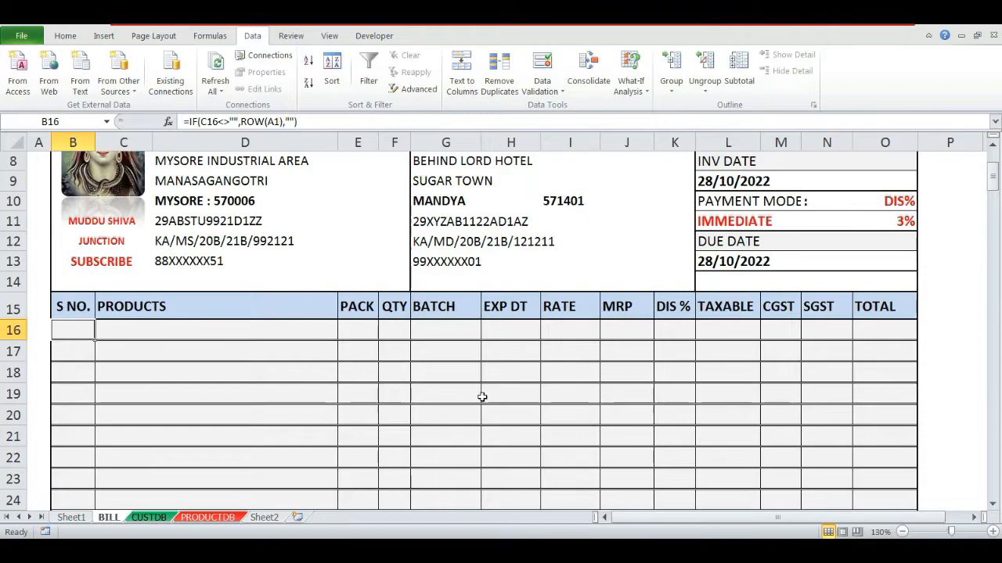
key(Right)
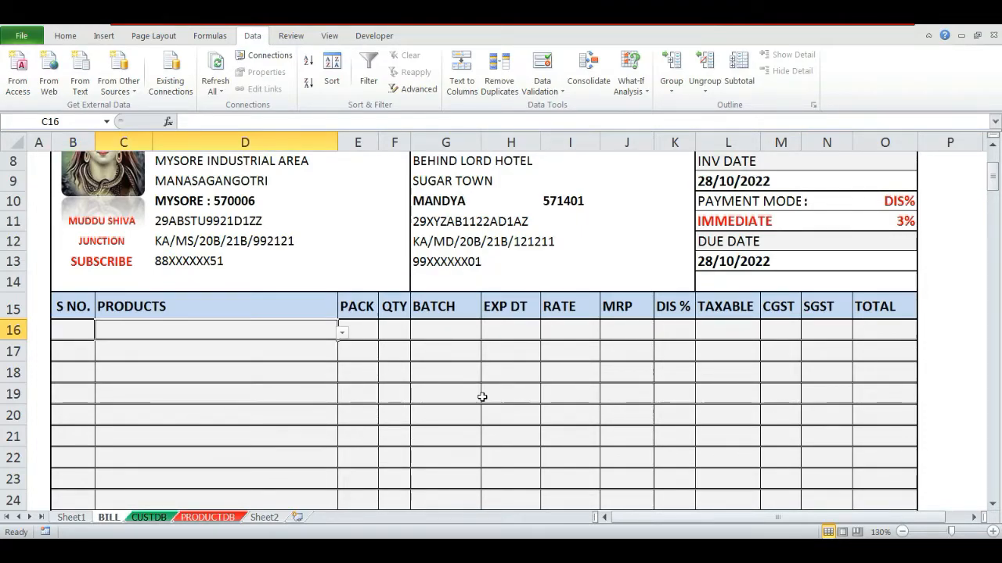
key(Left)
key(Right)
key(Right)
key(Right)
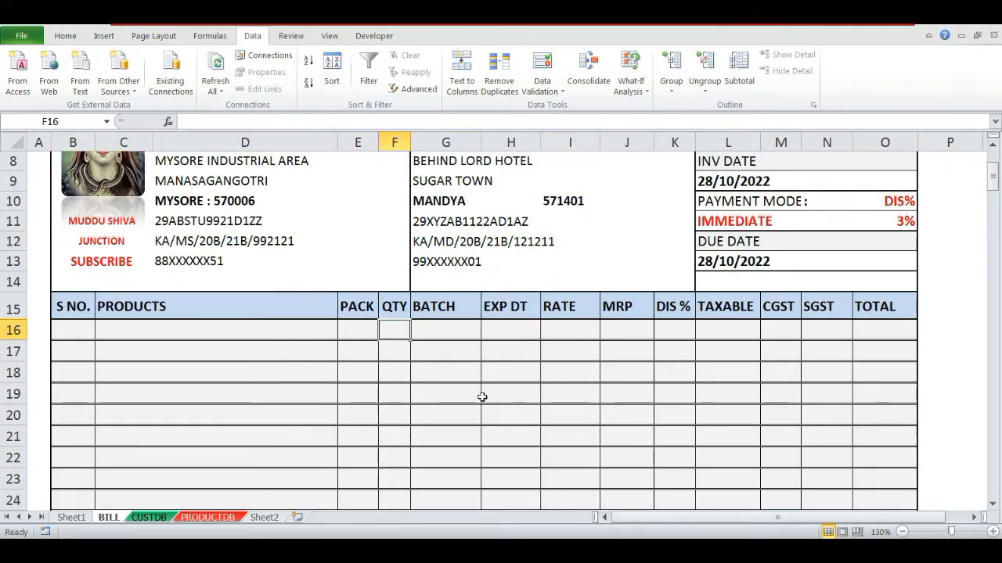
text(1)
key(Return)
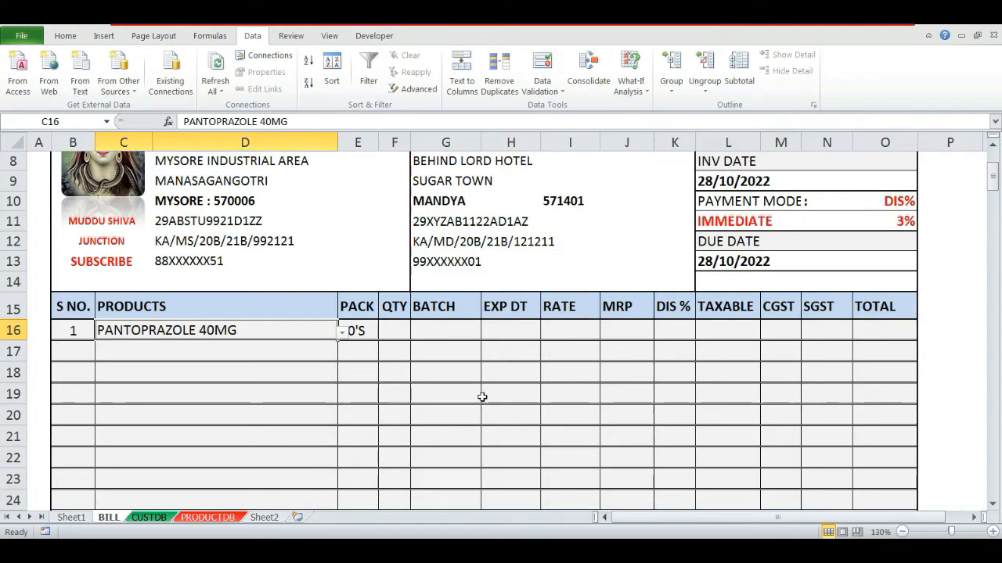
- Retest the rule by selecting RAMIPRIL 5MG in C16 and entering quantity 1 in F16
key(alt+Down)
key(Down)
key(Down)
key(Escape)
key(alt+Down)
key(Down)
key(Down)
key(Down)
key(Up)
key(Down)
key(Up)
key(Return)
key(Tab)
key(Tab)
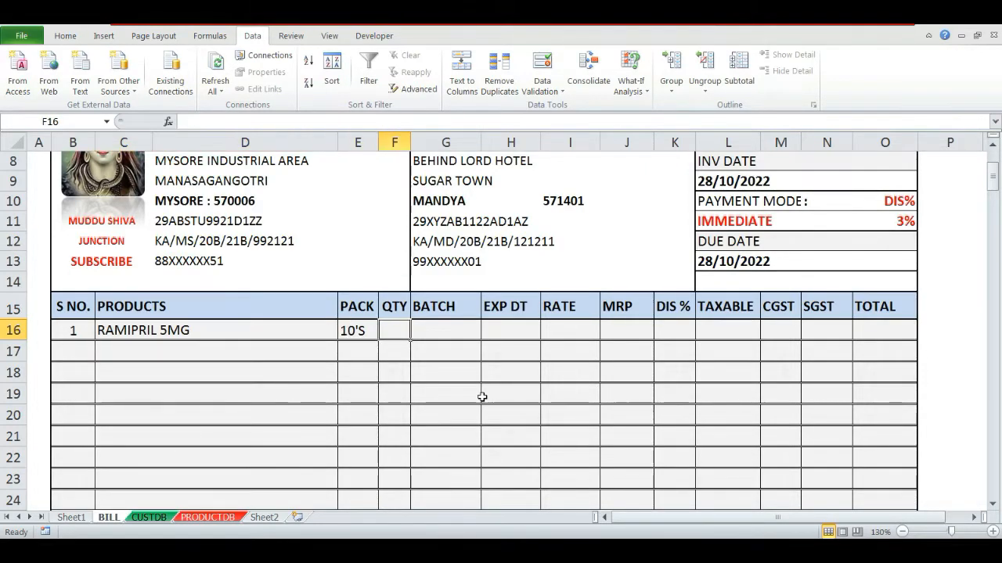
text(1)
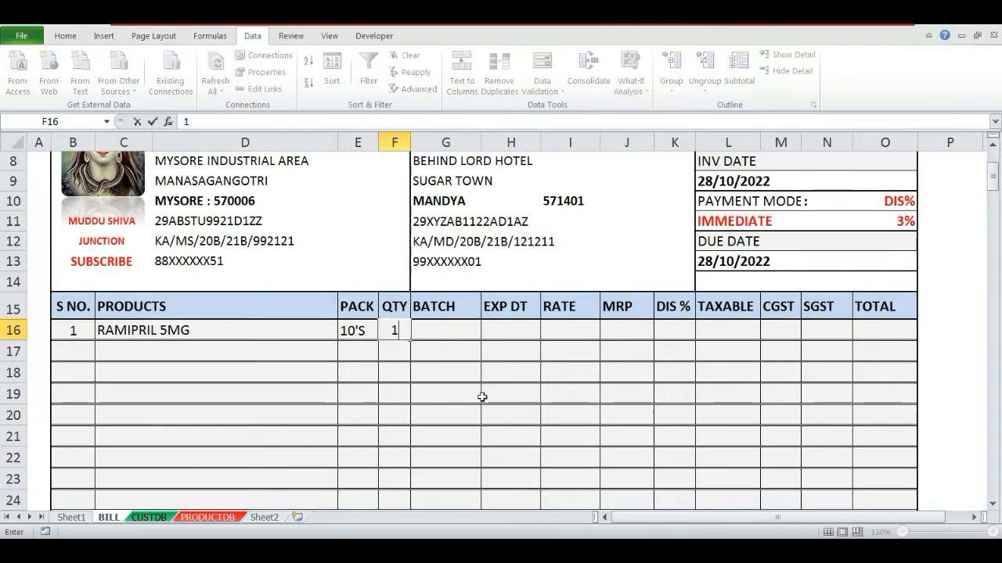
key(Return)
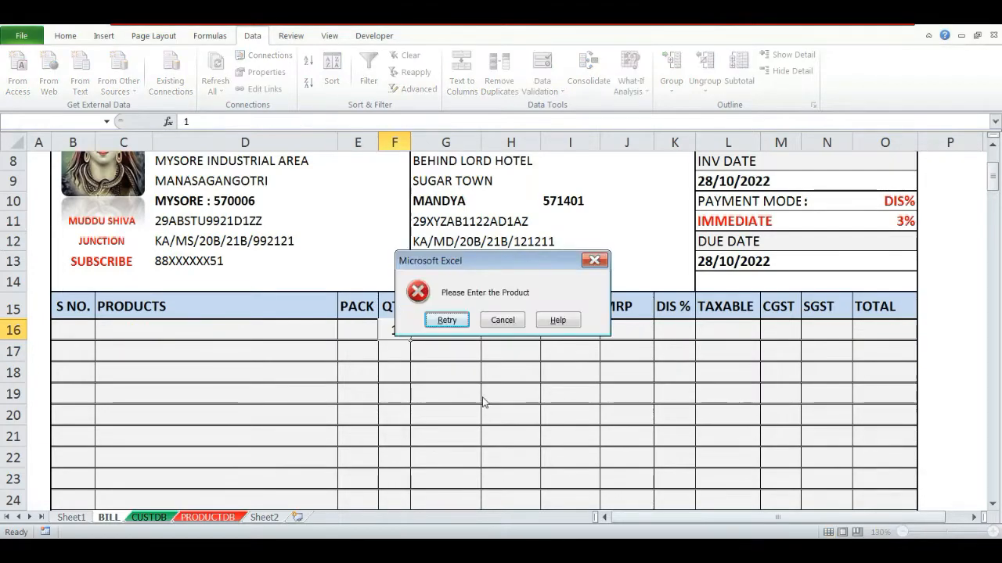
- Dismiss the error, select AZITHROMYCIN 500MG as the product in C16 and enter quantity 1 in F16
key(Return)
key(Return)
key(Return)
key(Return)
key(Return)
key(Escape)
key(Left)
key(Left)
key(alt+Down)
key(Down)
key(Down)
key(Down)
key(Down)
key(Down)
key(Return)
key(Right)
key(Right)
text(1)
key(Return)
key(Up)
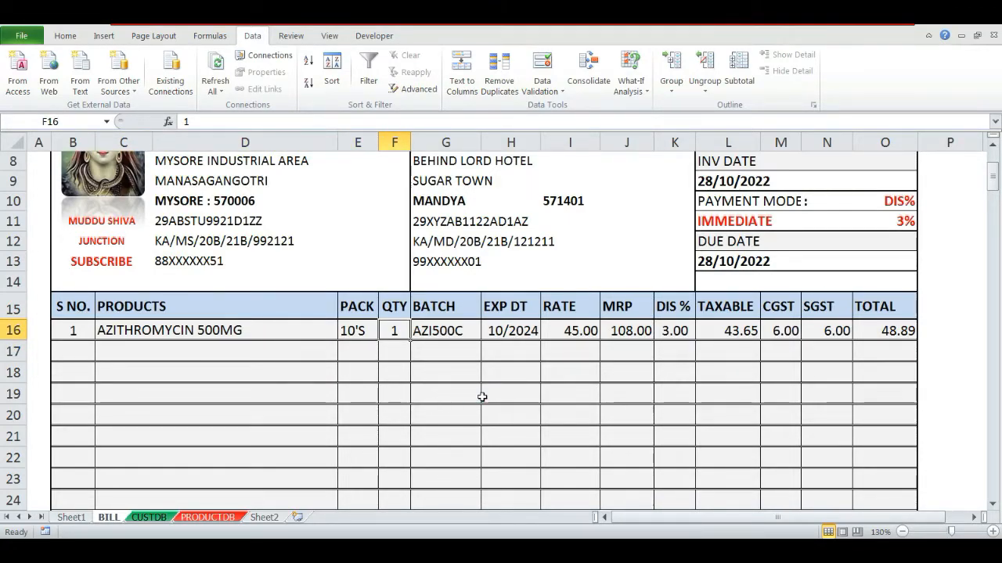
- Add a conditional formatting rule to the discount cell K16 that fills cells equal to 3 with yellow
key(Right)
key(Right)
key(Right)
key(Right)
key(Right)
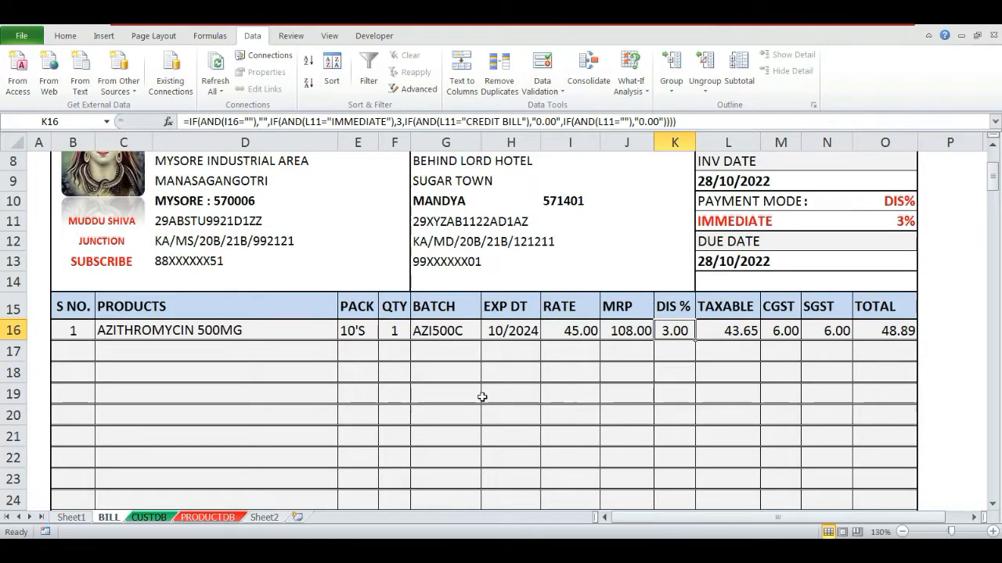
click(61, 35)
click(572, 94)
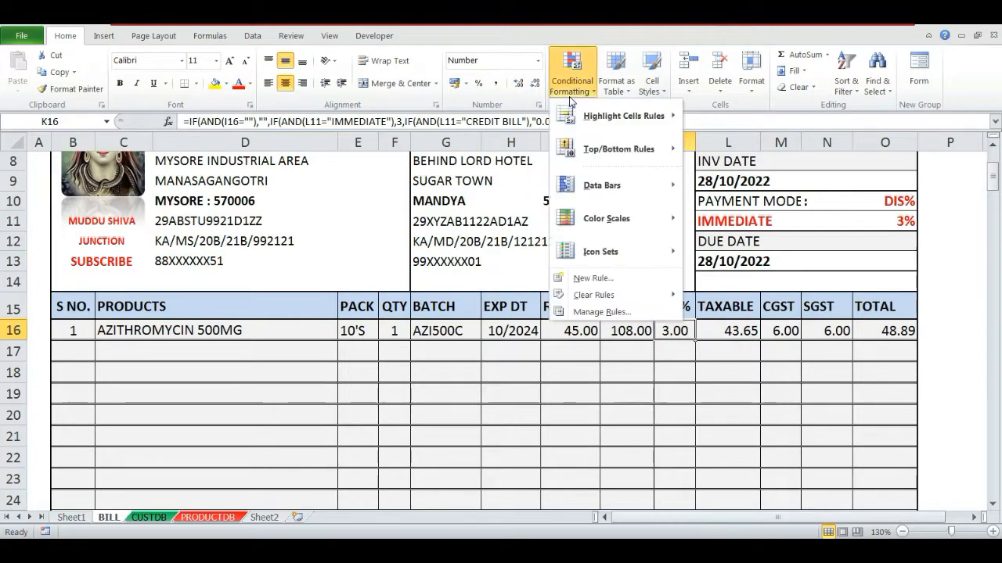
click(594, 278)
click(540, 291)
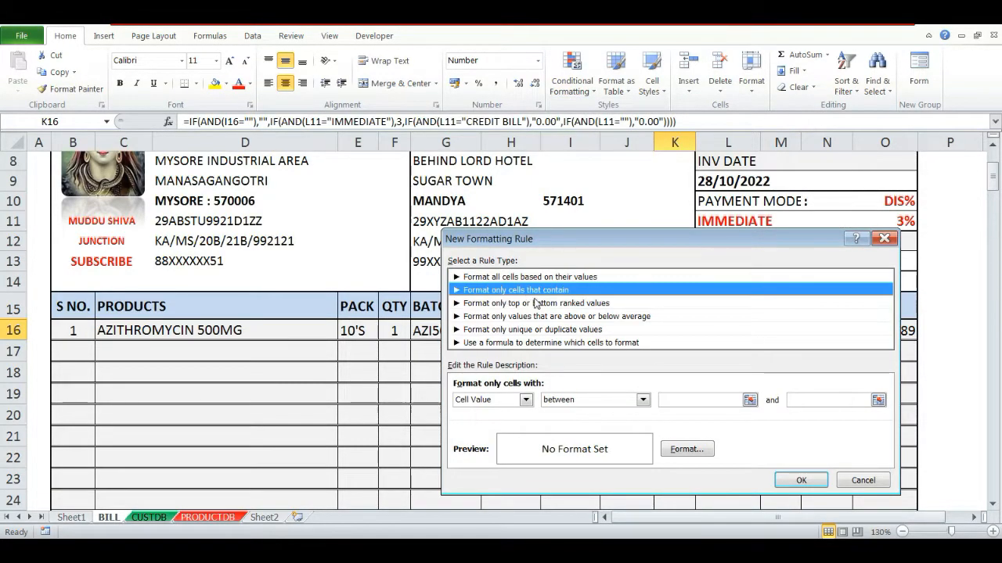
click(595, 400)
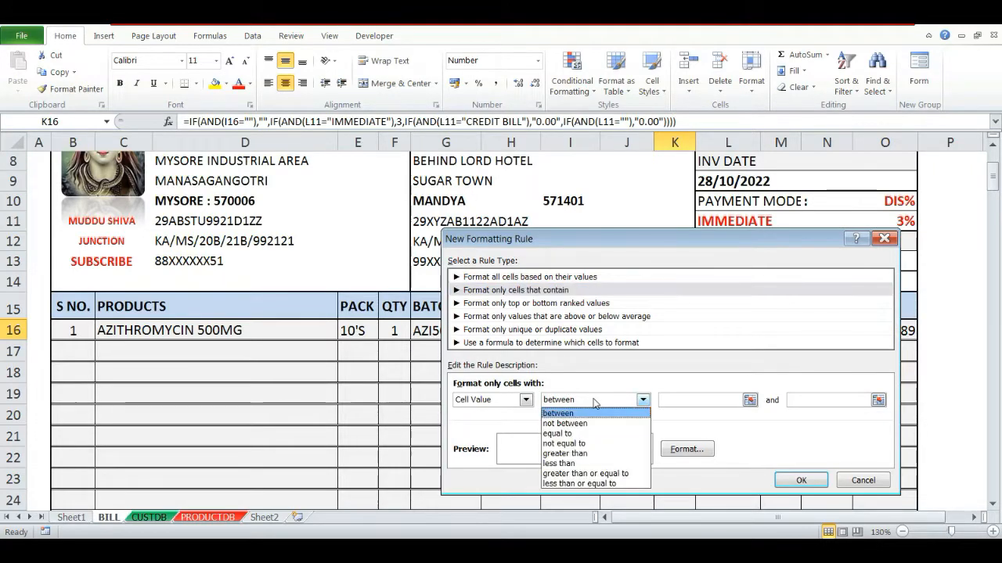
click(560, 429)
click(672, 400)
text(3)
click(696, 455)
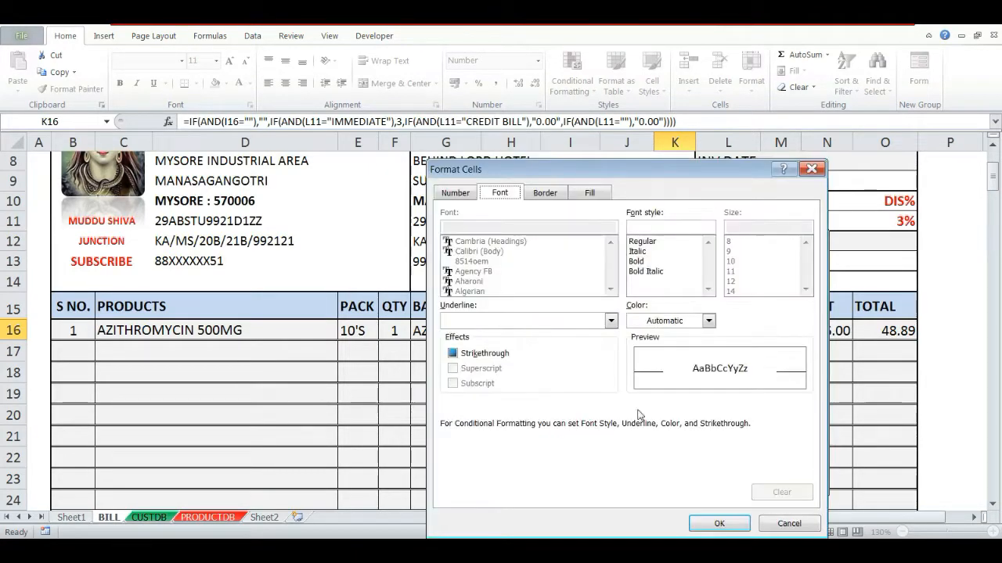
click(547, 193)
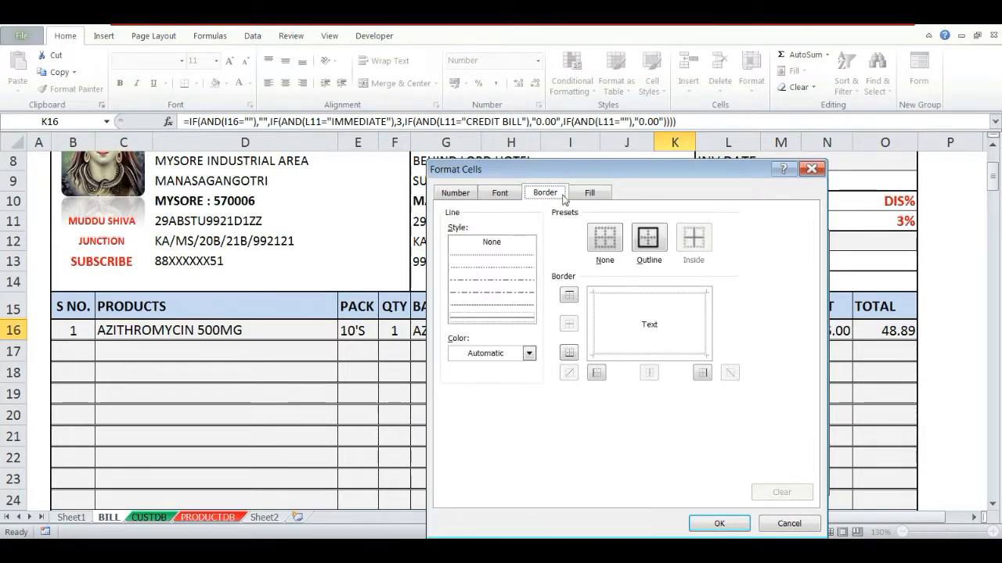
click(586, 192)
click(495, 339)
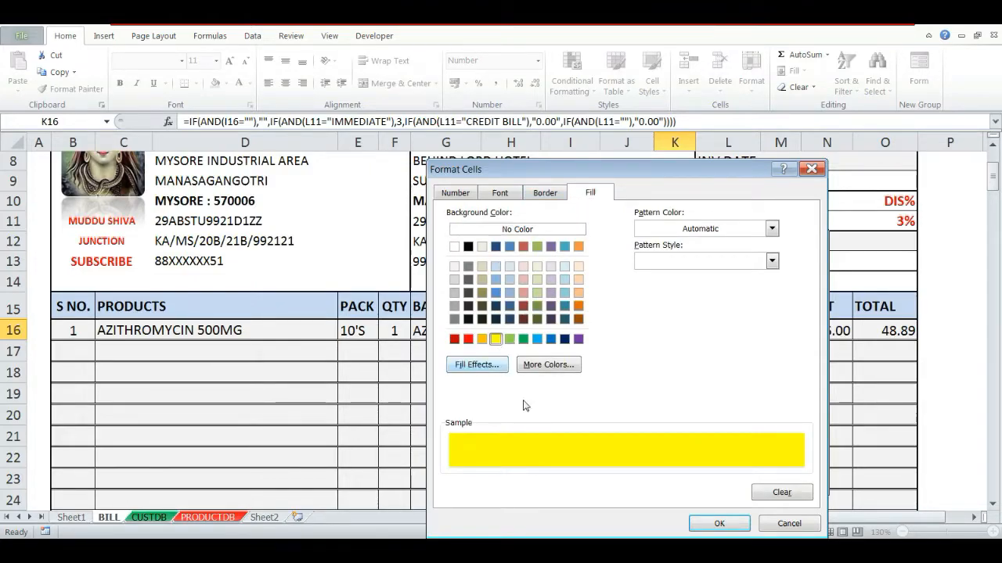
click(719, 523)
click(727, 480)
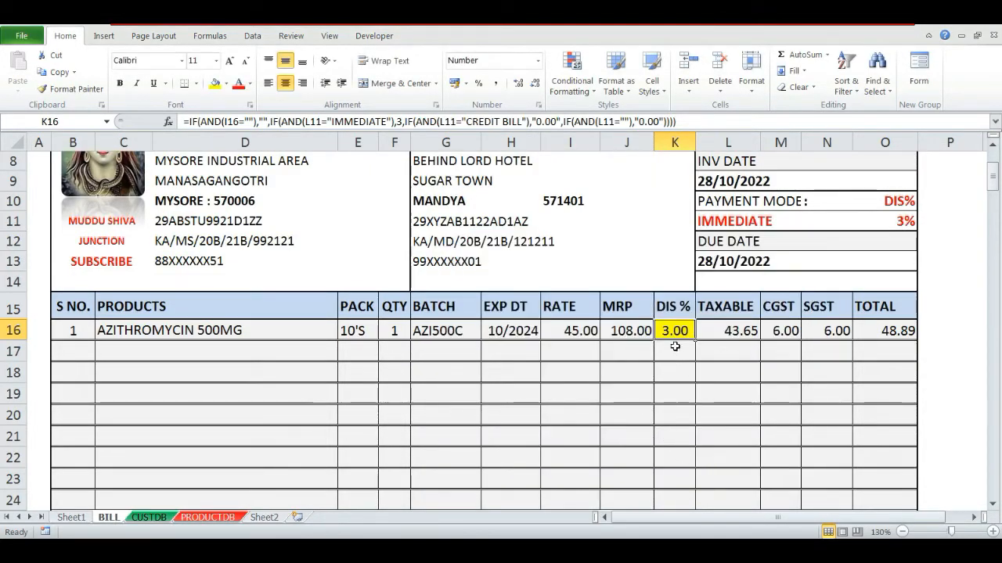
- Set the quantity in F16 to 2
key(Left)
key(Left)
key(Left)
key(Left)
key(Left)
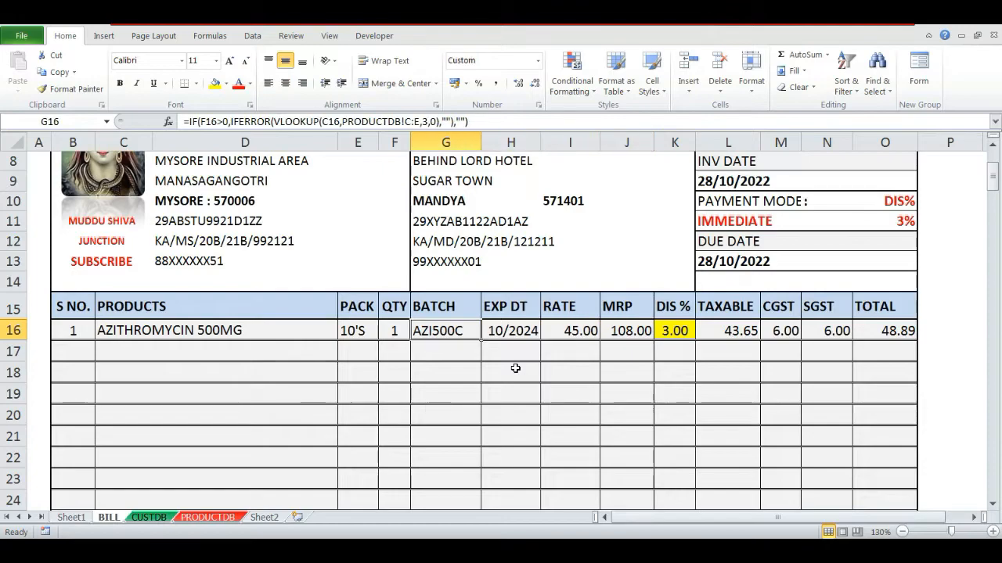
key(Delete)
text(1)
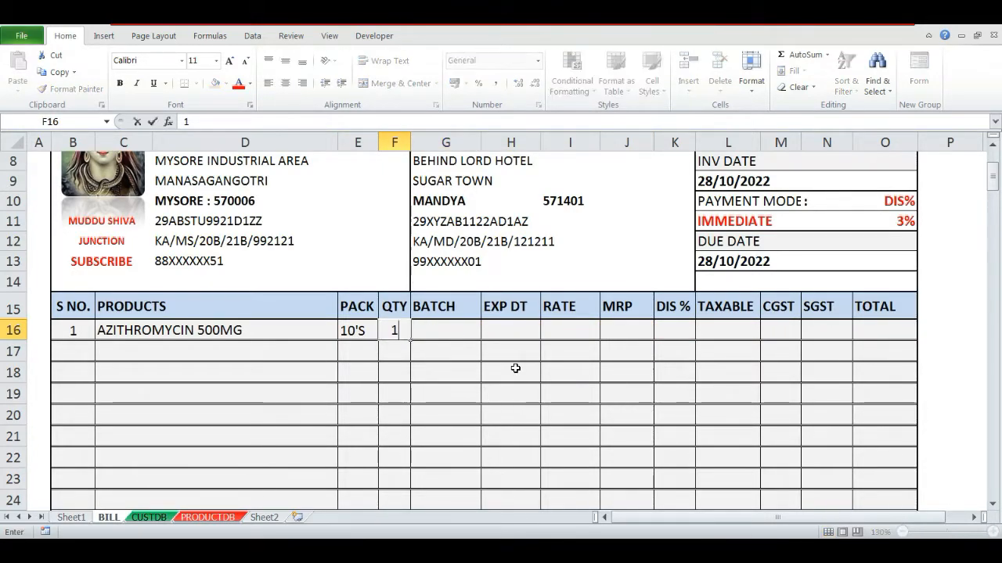
key(ctrl+Return)
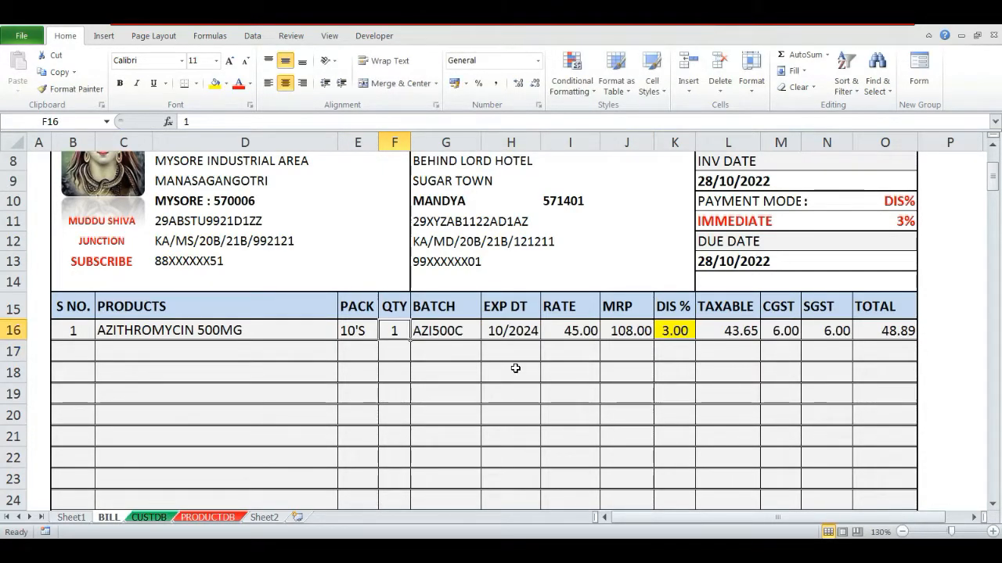
key(Up)
key(Down)
text(2)
key(ctrl+Return)
- Switch the payment mode in L11 to CREDIT BILL and back to IMMEDIATE to check the discount highlight
key(Right)
key(Right)
key(Right)
key(Right)
key(Right)
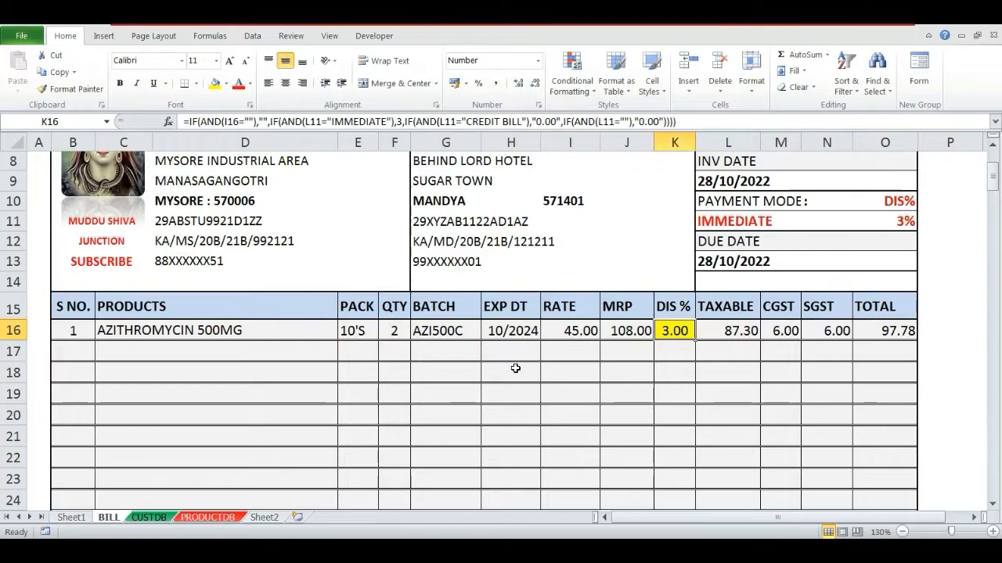
key(Up)
key(Up)
key(Right)
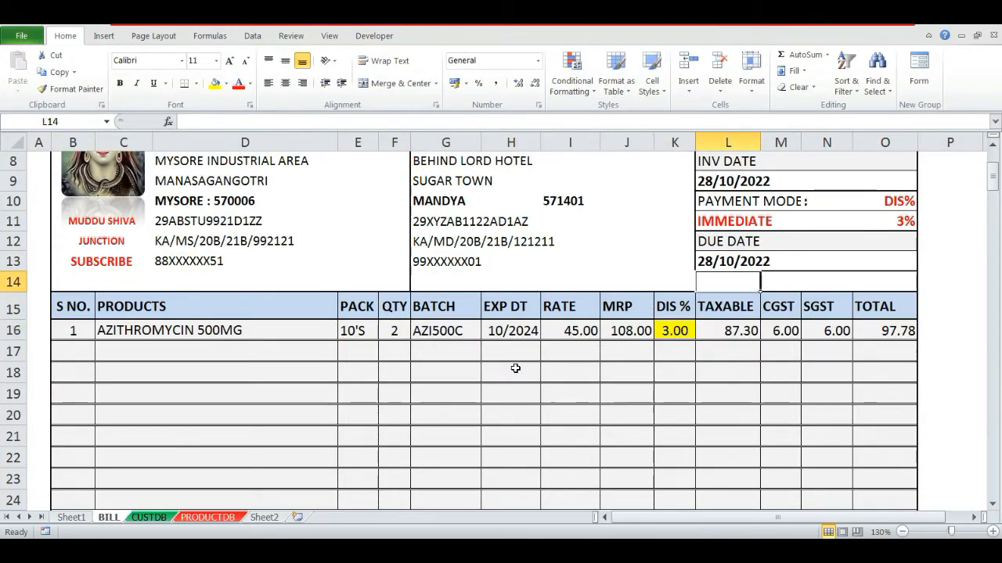
key(Up)
key(Up)
key(Up)
key(alt+Down)
key(Down)
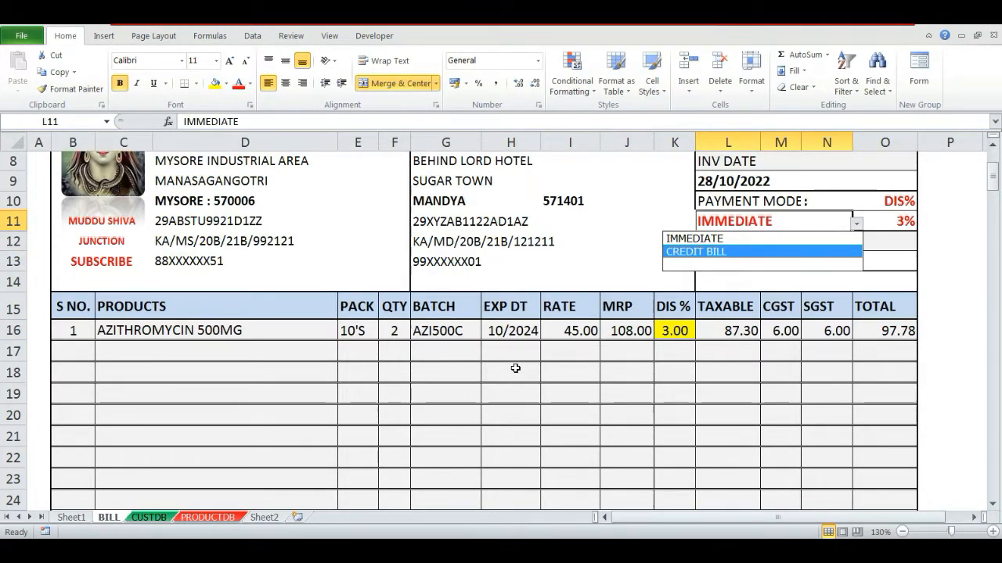
key(Return)
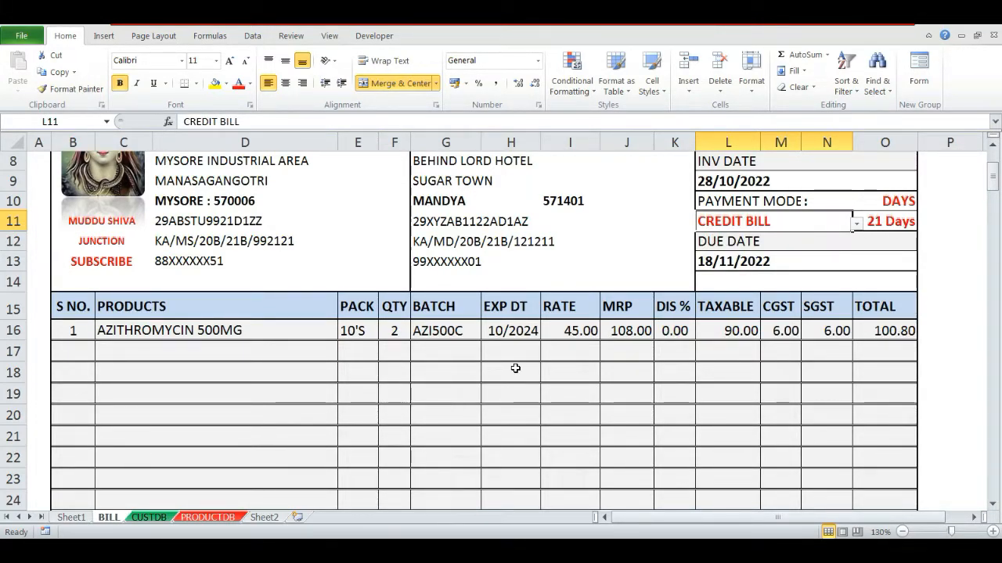
key(alt+Down)
key(Escape)
key(Delete)
key(alt+Down)
key(Up)
key(Return)
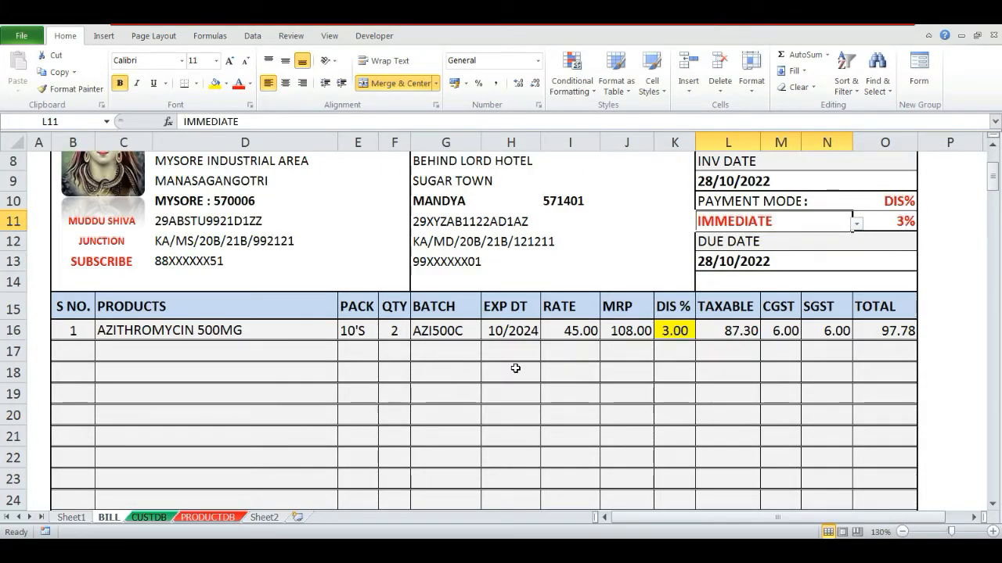
- Review the formulas in the row 16 cells, including the discount formula in K16
key(Down)
key(Down)
key(Down)
key(Down)
key(Down)
key(Left)
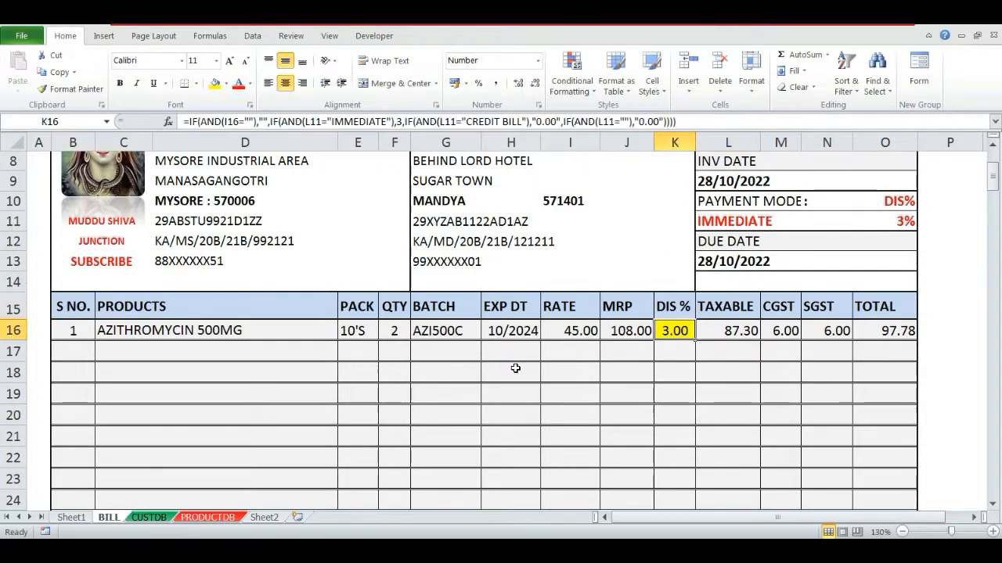
key(Left)
key(Left)
key(Left)
key(Left)
key(Left)
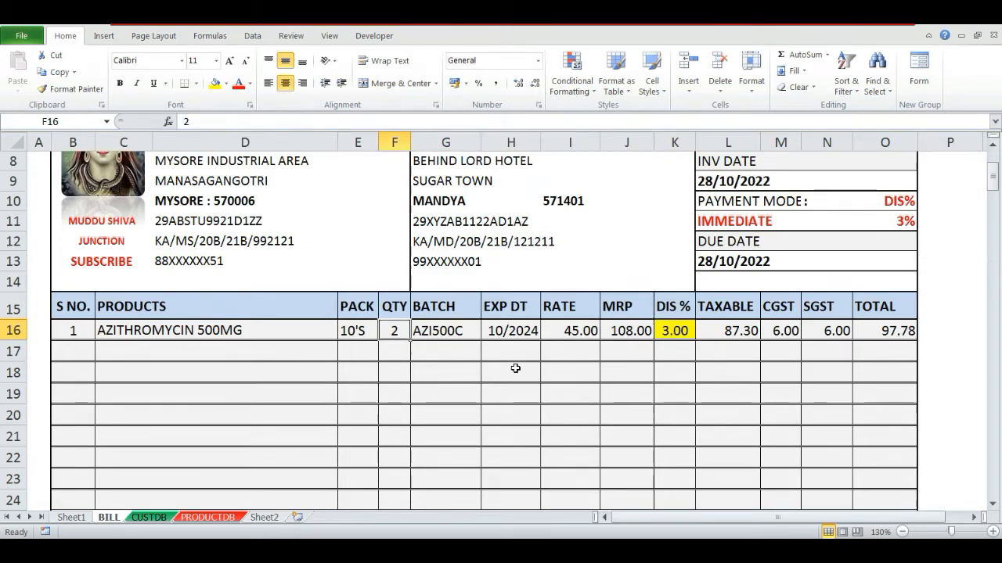
key(Left)
key(Left)
key(Left)
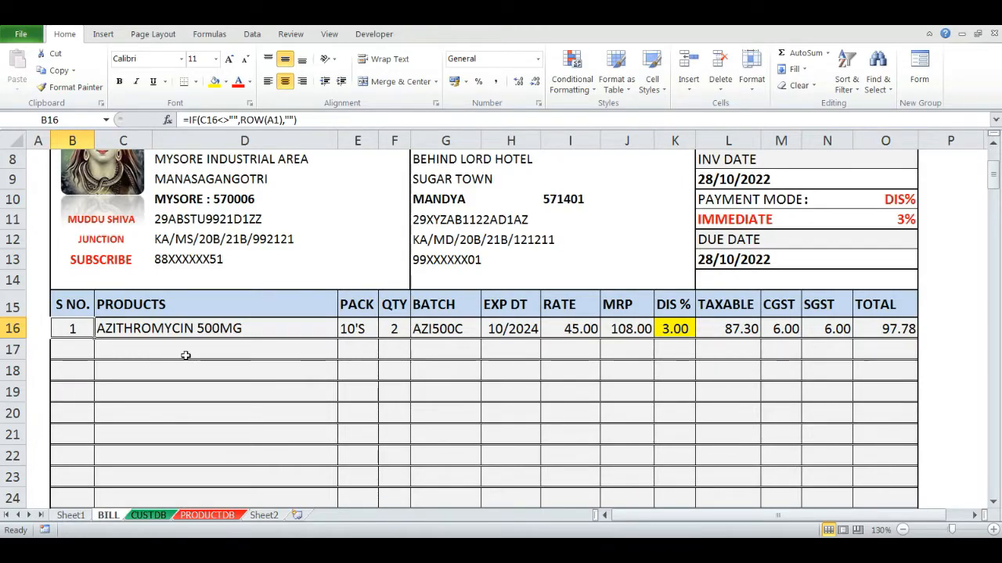
key(Right)
key(Right)
key(Right)
key(Right)
key(Right)
key(Right)
key(Right)
key(Right)
key(Left)
key(Left)
key(Left)
key(Left)
key(Left)
key(Left)
key(Left)
key(Right)
key(Right)
key(Right)
key(Right)
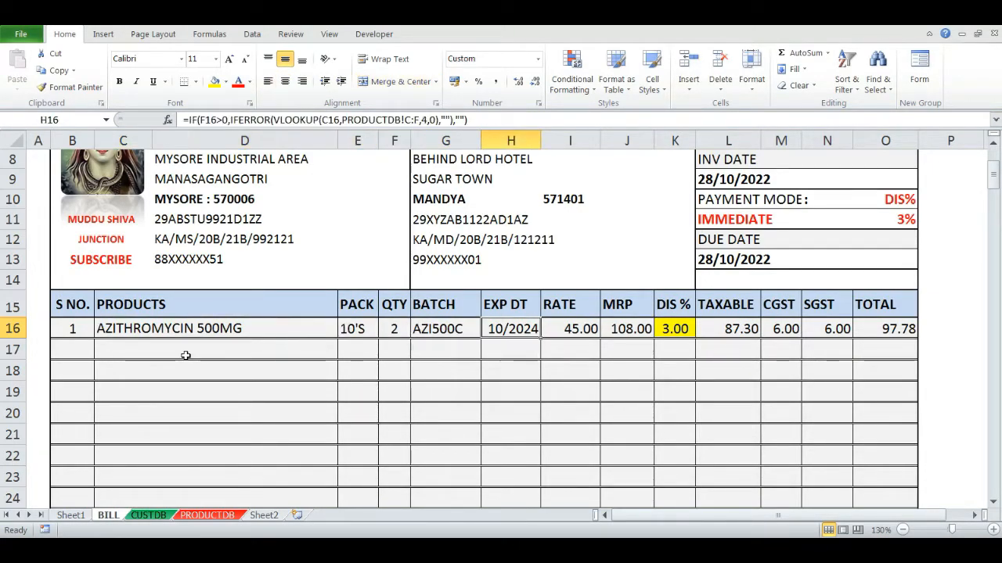
key(Right)
key(Right)
key(Right)
key(F2)
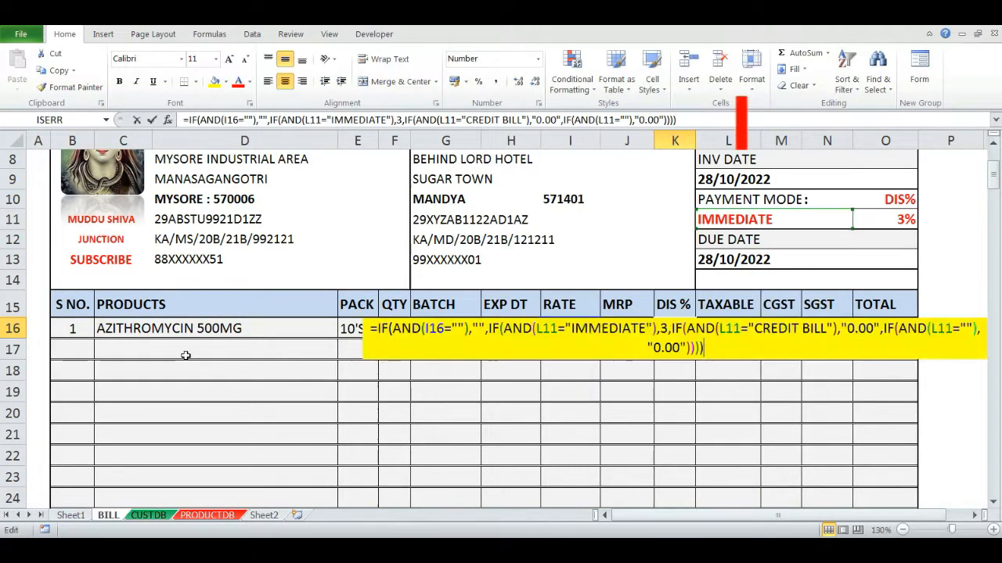
key(Escape)
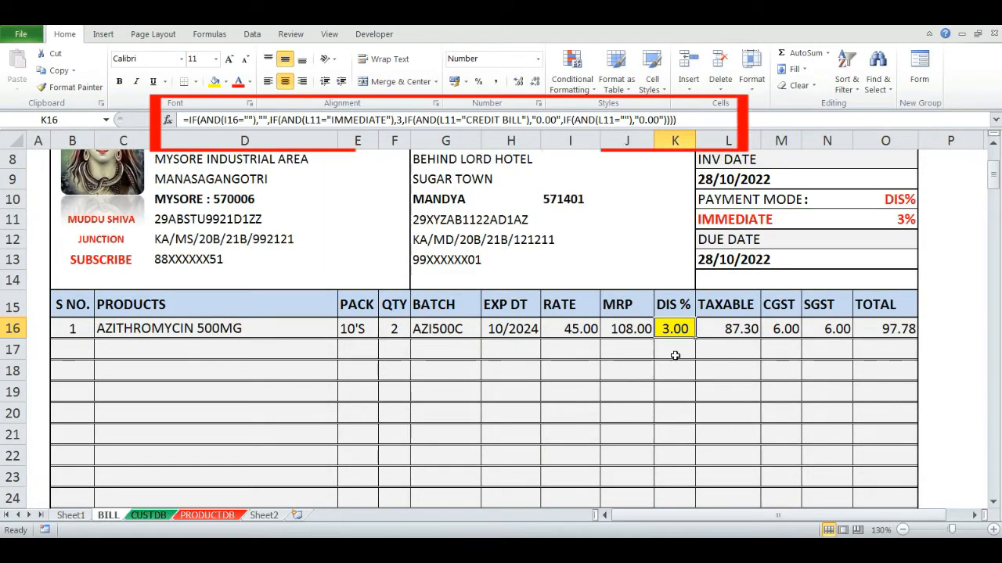
- Make the first two L11 references in K16's discount formula absolute as $L$11
click(725, 225)
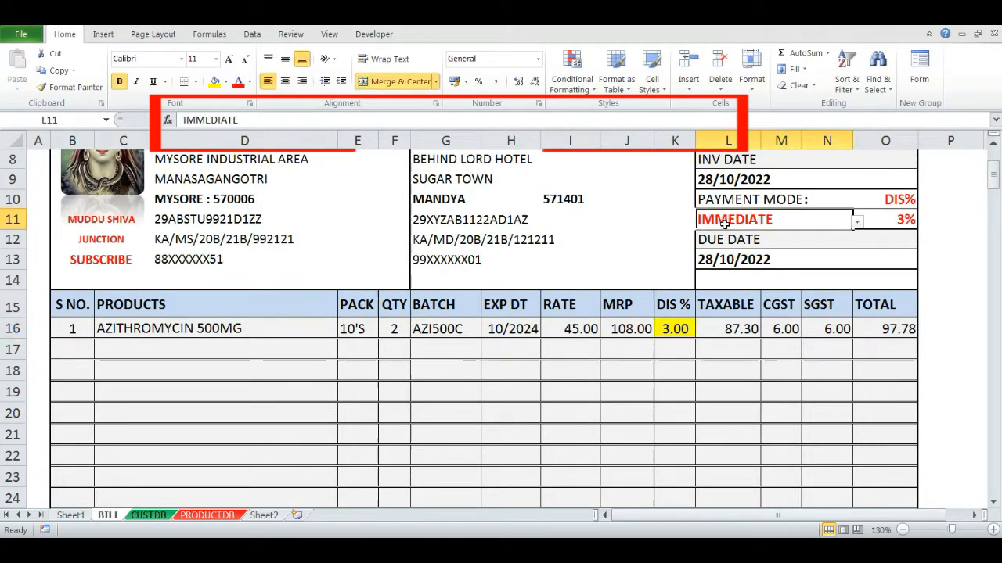
click(674, 331)
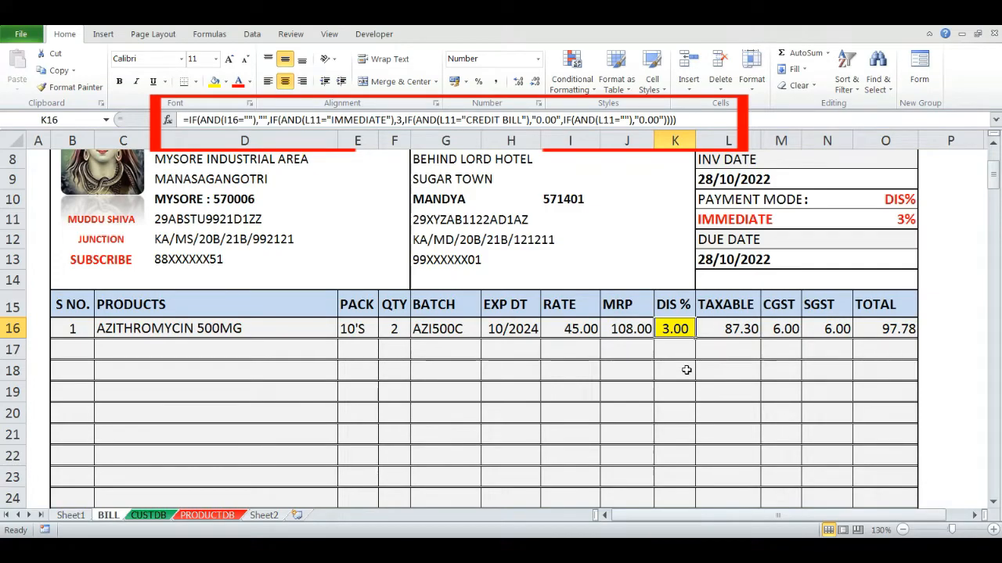
key(F2)
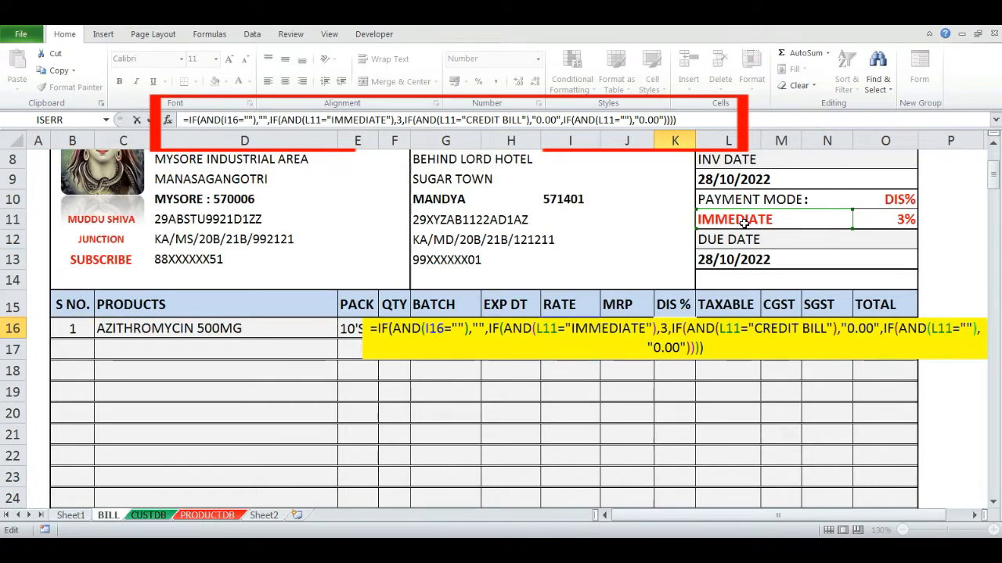
click(540, 328)
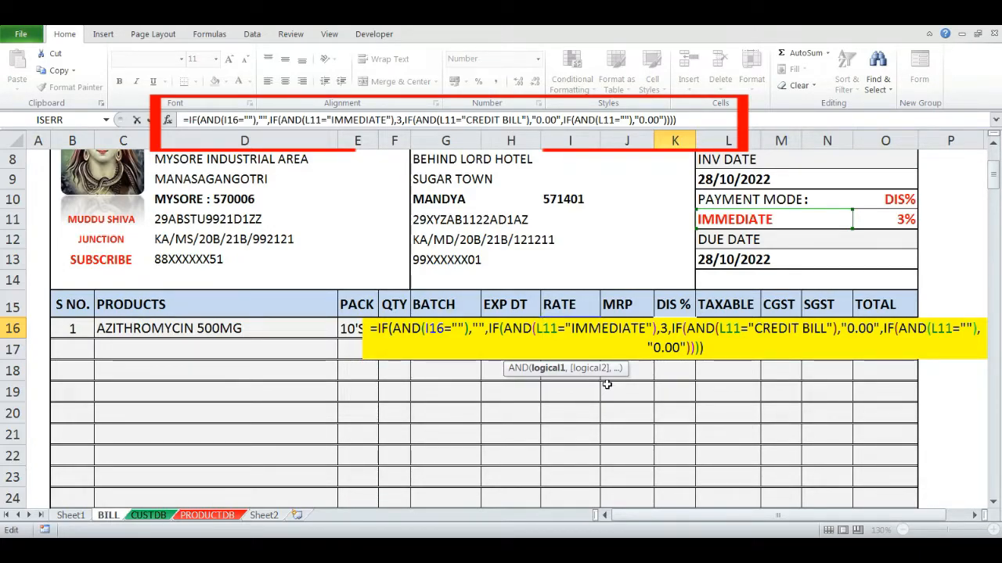
key(F4)
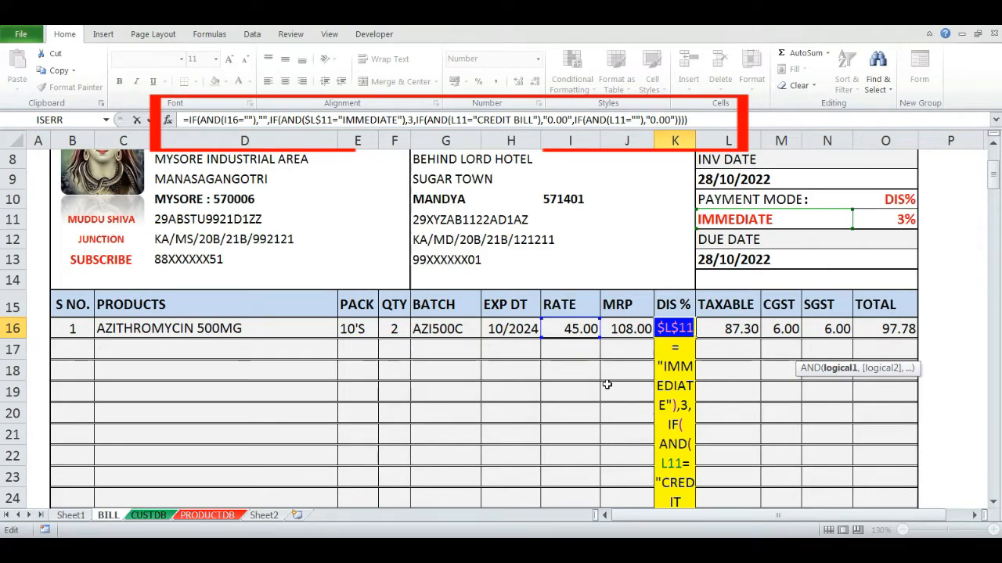
key(Return)
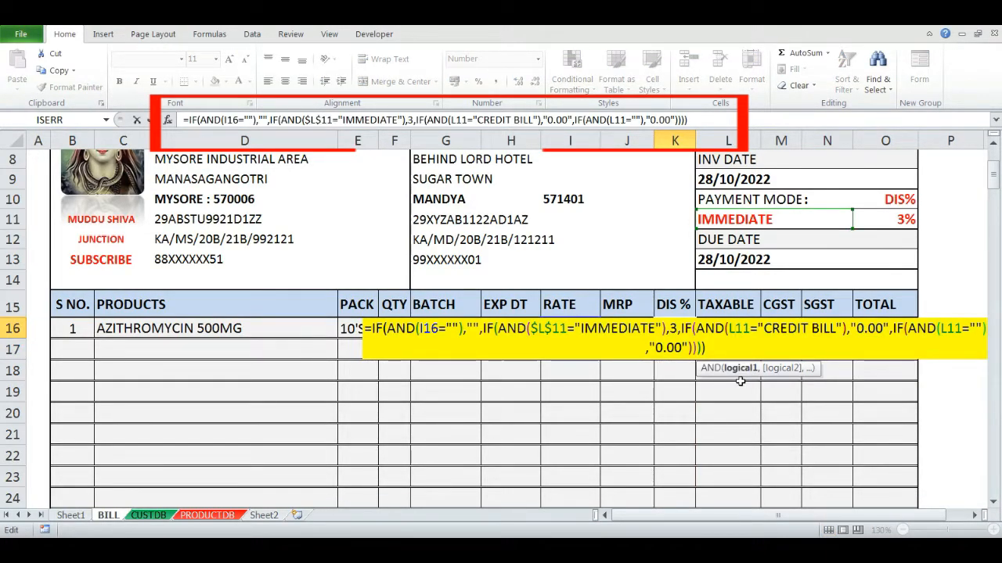
key(F4)
key(ctrl+Return)
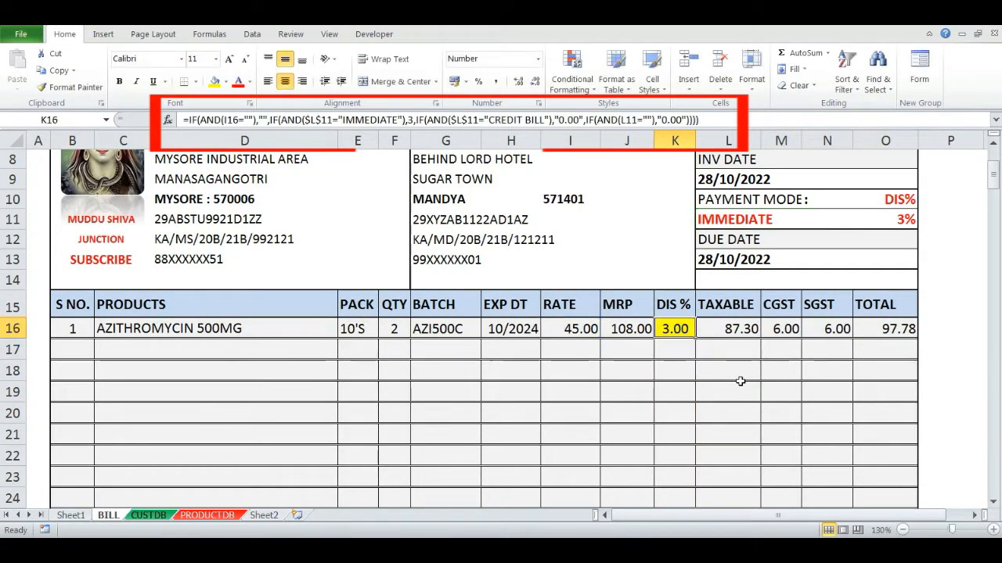
- Try to make the last L11 reference in K16's formula absolute as well, then cancel the edit
key(F2)
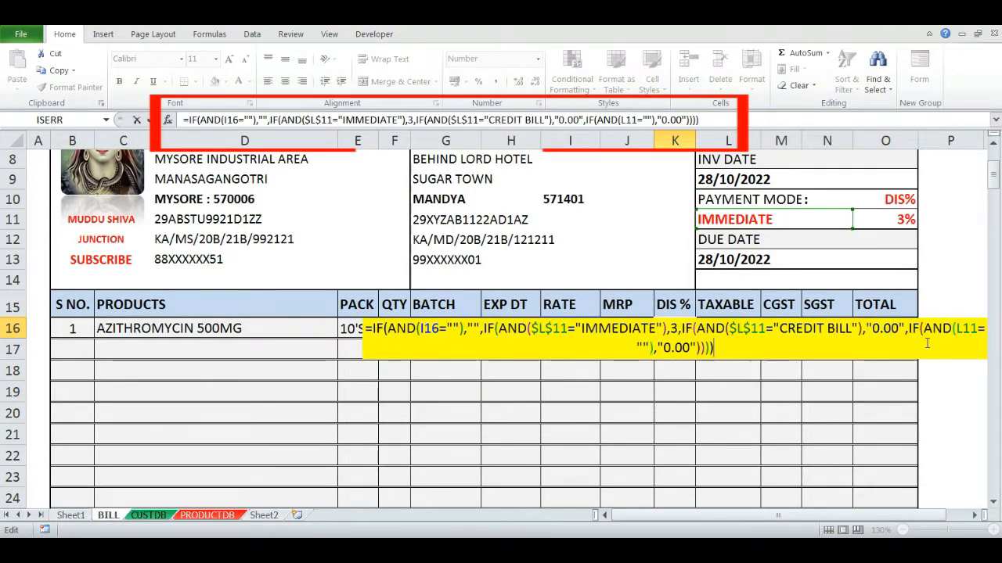
click(962, 328)
key(F4)
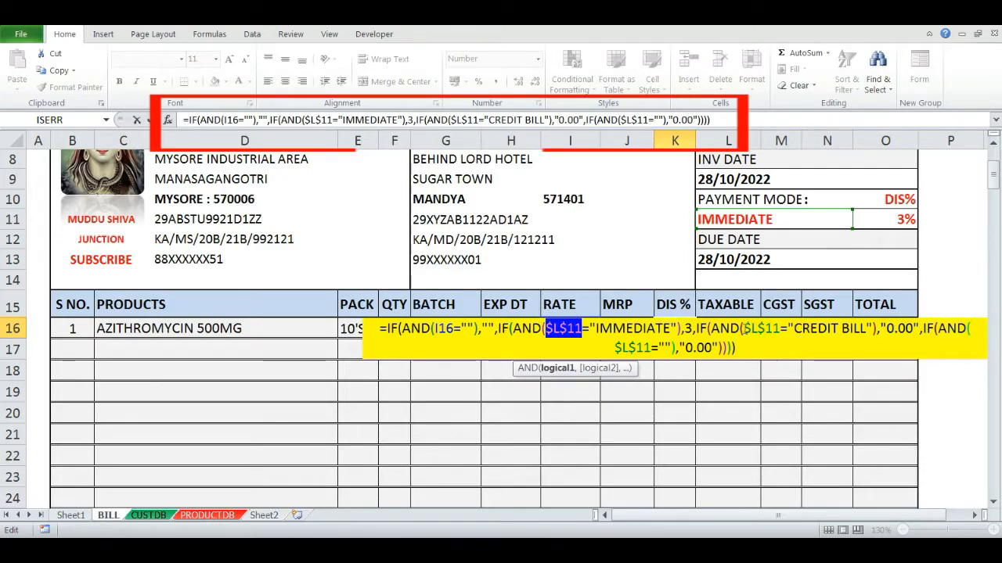
drag(743, 328, 765, 331)
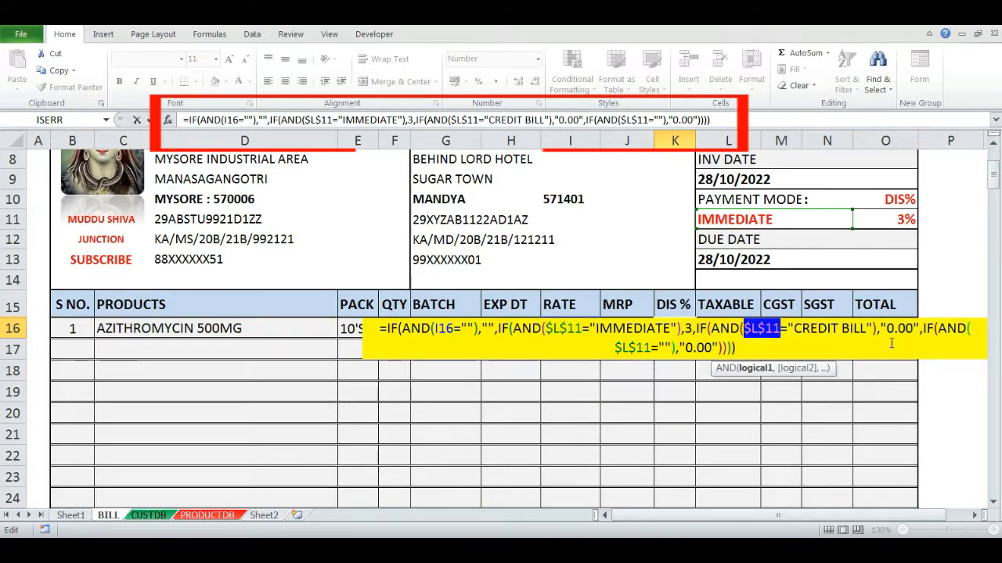
drag(615, 347, 643, 348)
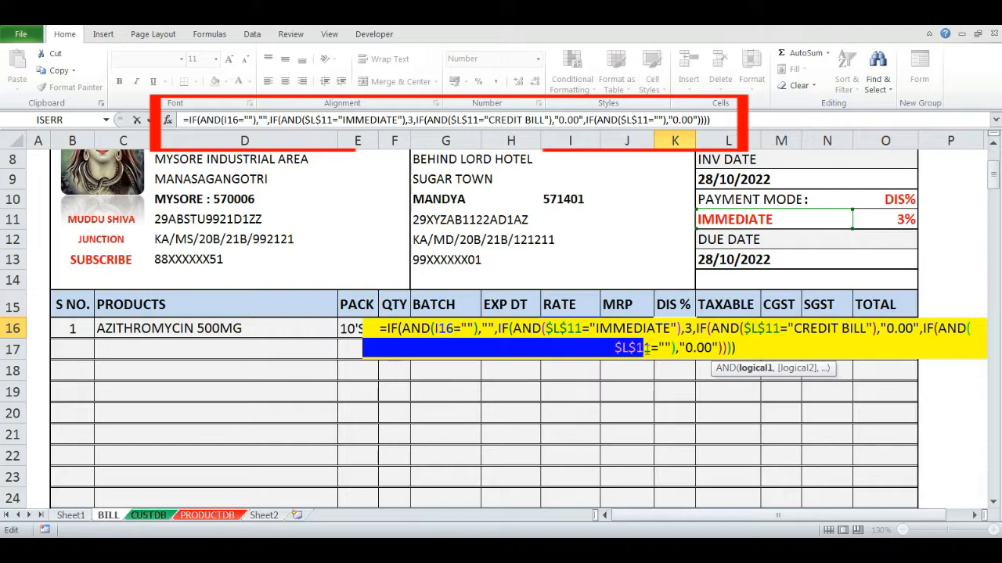
click(671, 412)
key(ctrl+z)
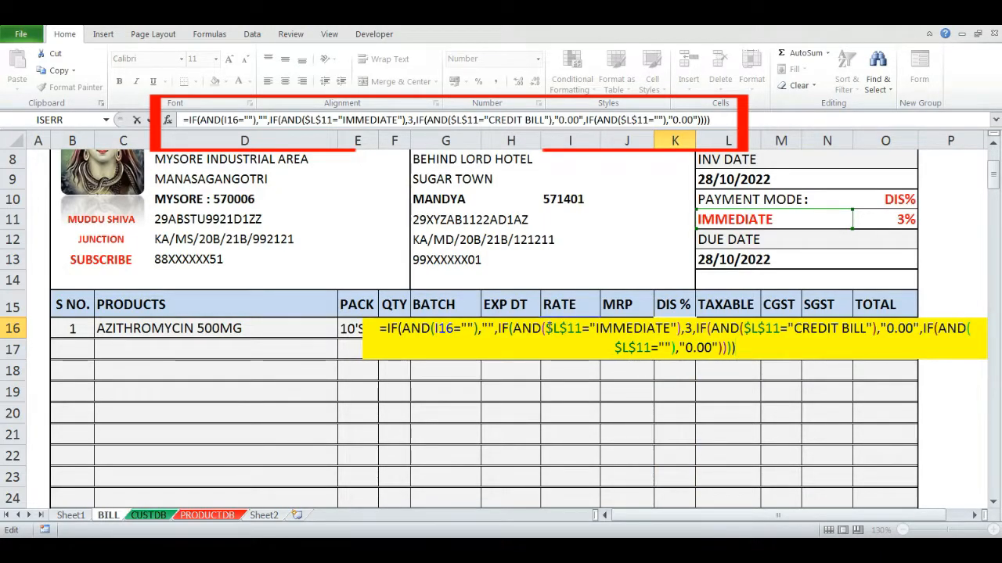
drag(545, 328, 575, 328)
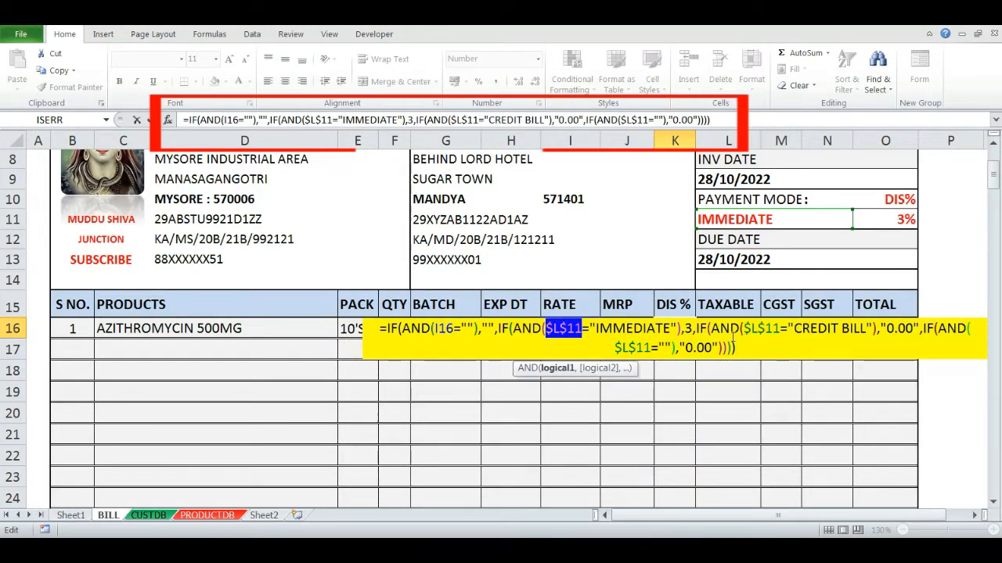
drag(746, 328, 772, 329)
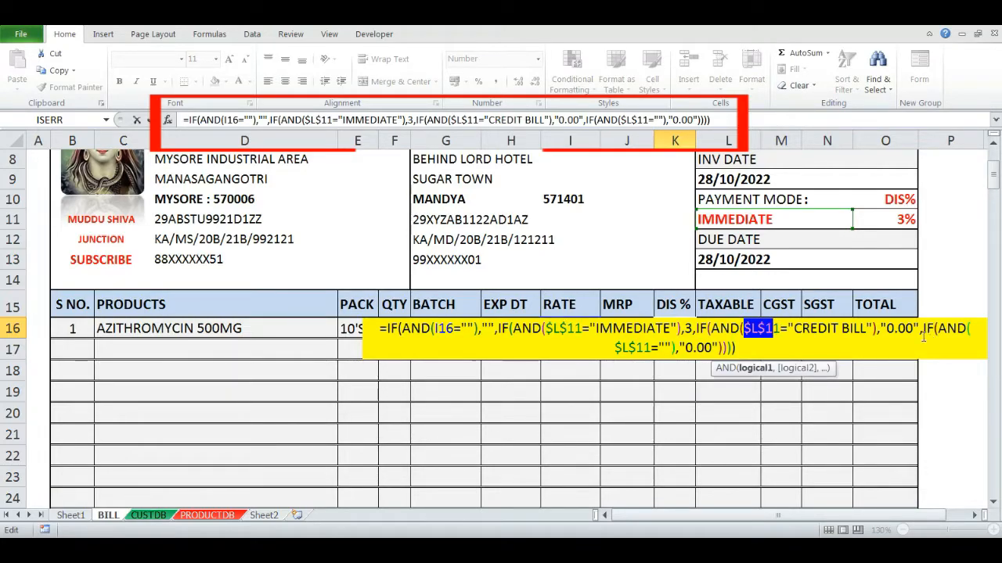
key(Escape)
- Copy the row 16 invoice formulas B16:O16 down through rows 17 to 30
key(Left)
key(Left)
key(Left)
key(Left)
key(Left)
key(Left)
key(Left)
key(Left)
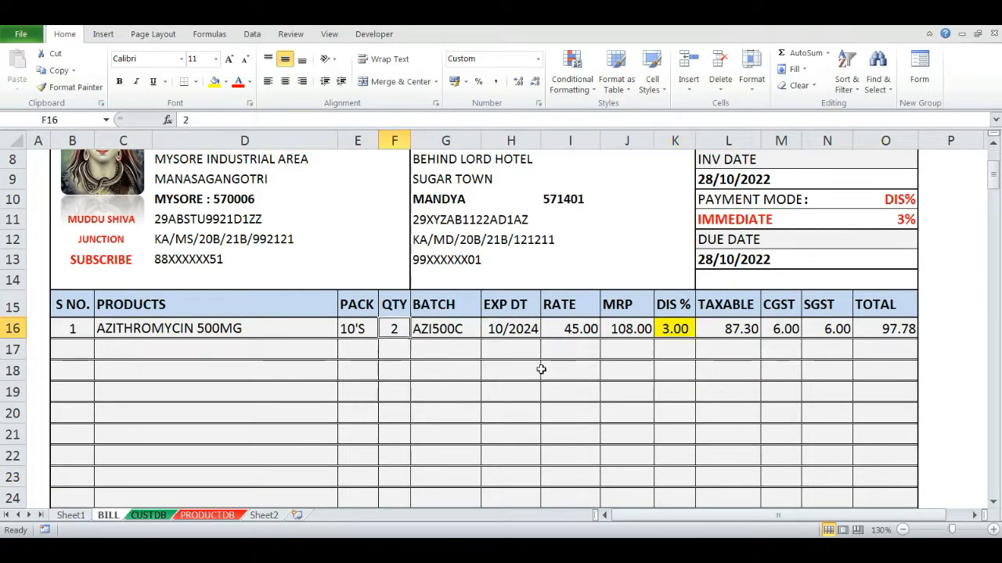
key(Right)
key(Left)
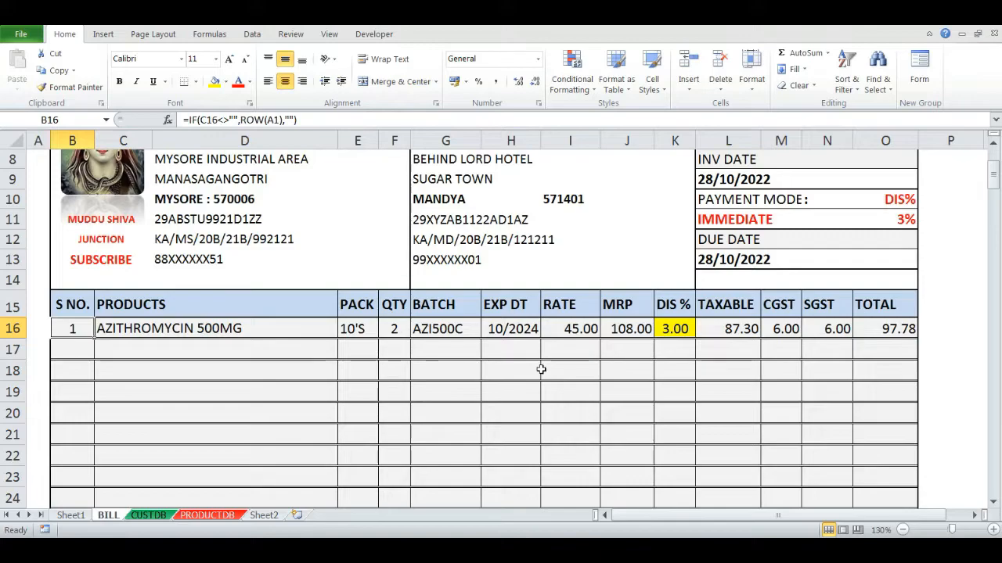
click(993, 502)
click(993, 502)
click(993, 501)
click(993, 502)
click(993, 502)
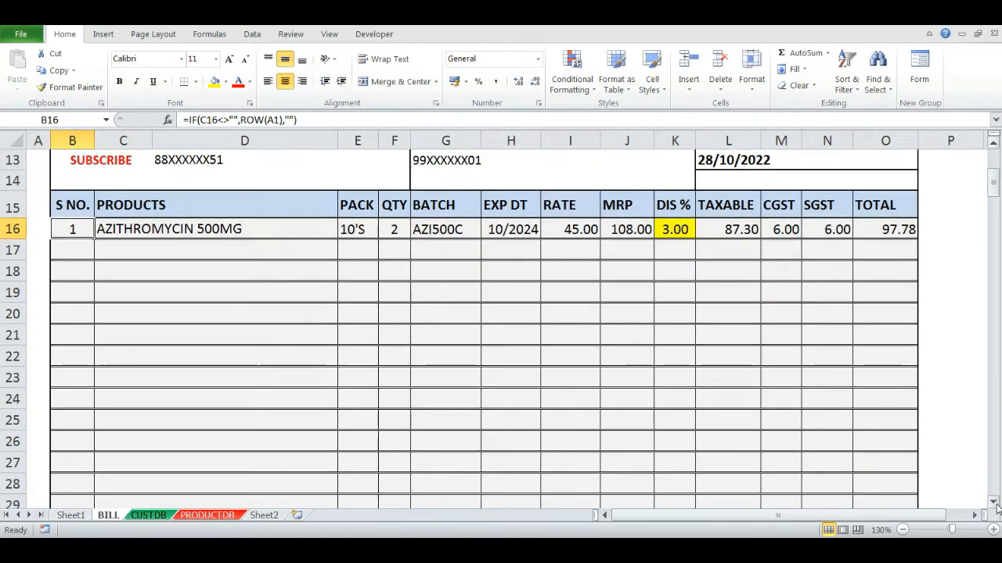
click(993, 502)
click(993, 503)
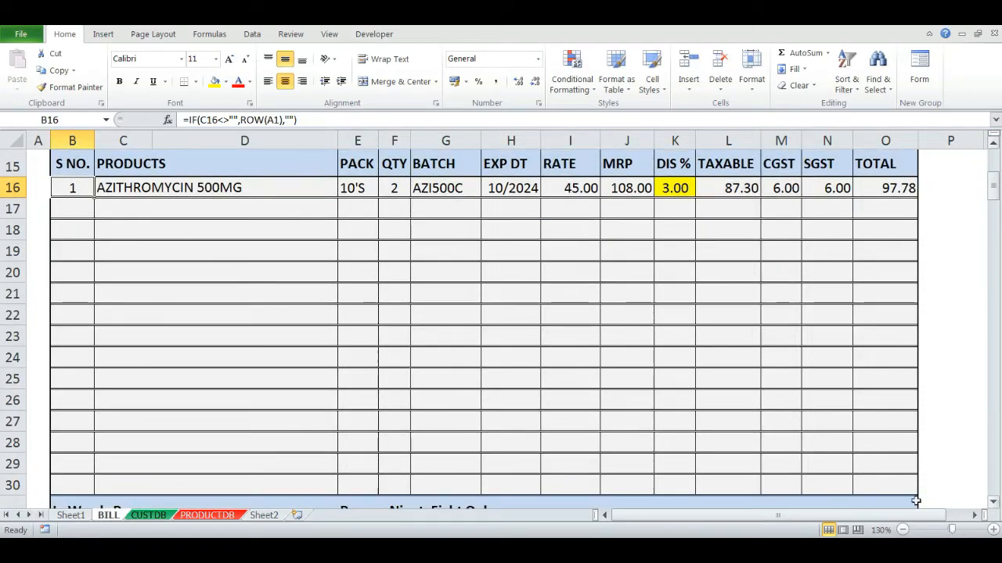
key(shift+Right)
key(shift+Right)
key(shift+Right)
key(shift+Right)
key(shift+Right)
key(shift+Right)
key(shift+Right)
key(shift+Right)
key(shift+Right)
key(shift+Right)
key(shift+Right)
key(shift+Right)
key(shift+Right)
key(shift+Right)
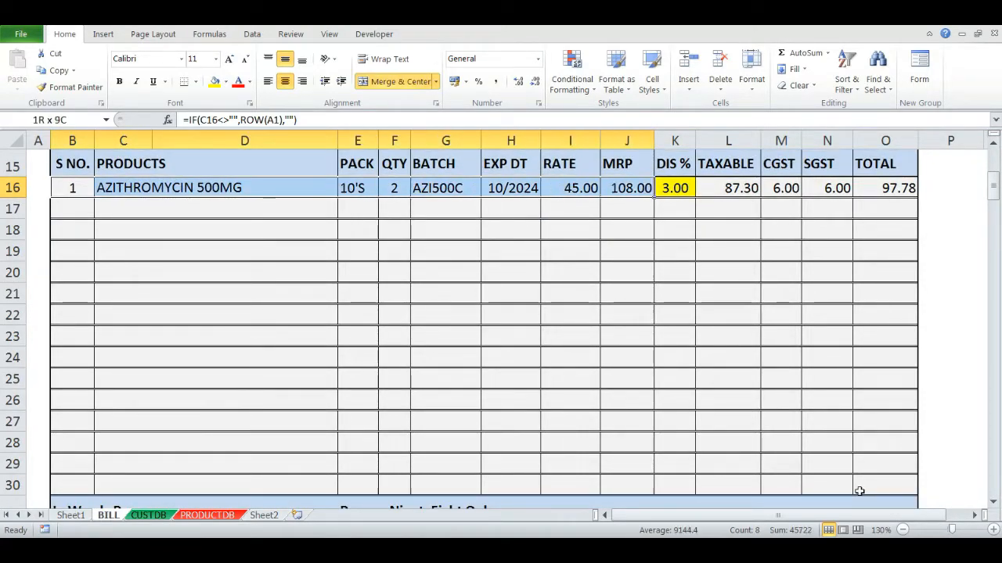
key(shift+Left)
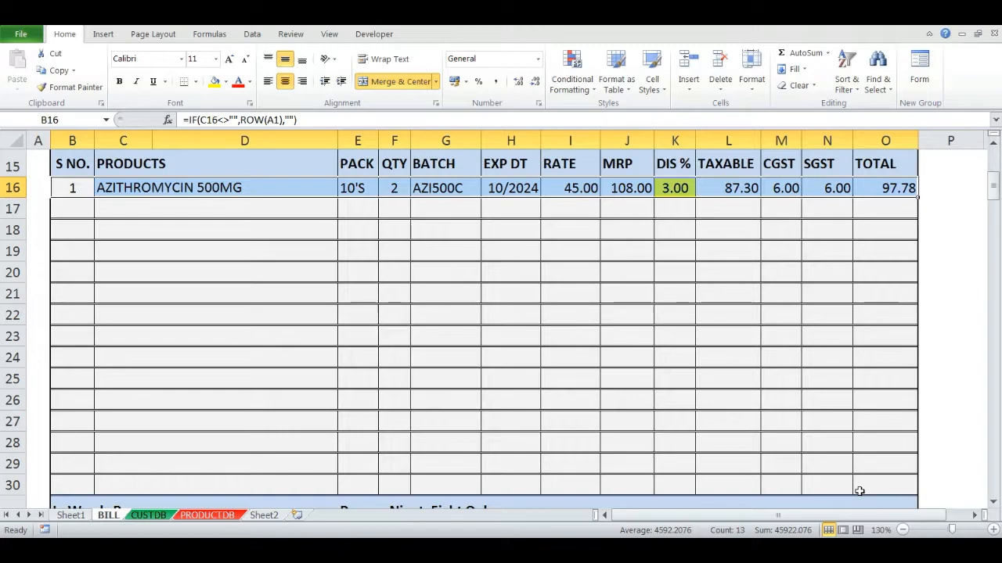
key(ctrl+c)
key(Down)
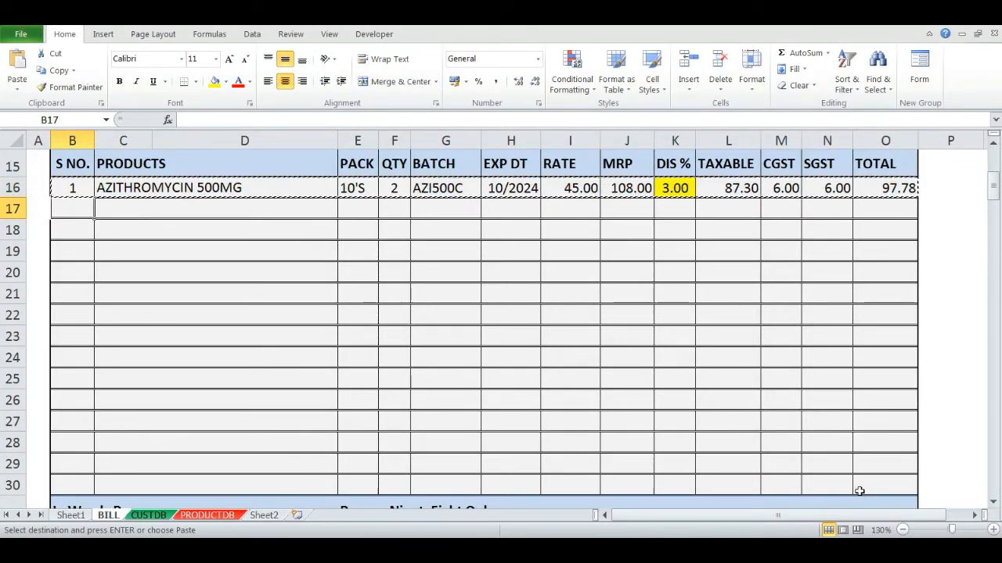
key(shift+Down)
key(shift+Down)
key(shift+Down)
key(shift+Down)
key(shift+Down)
key(shift+Down)
key(shift+Down)
key(shift+Down)
key(shift+Down)
key(shift+Down)
key(shift+Down)
key(shift+Down)
key(shift+Down)
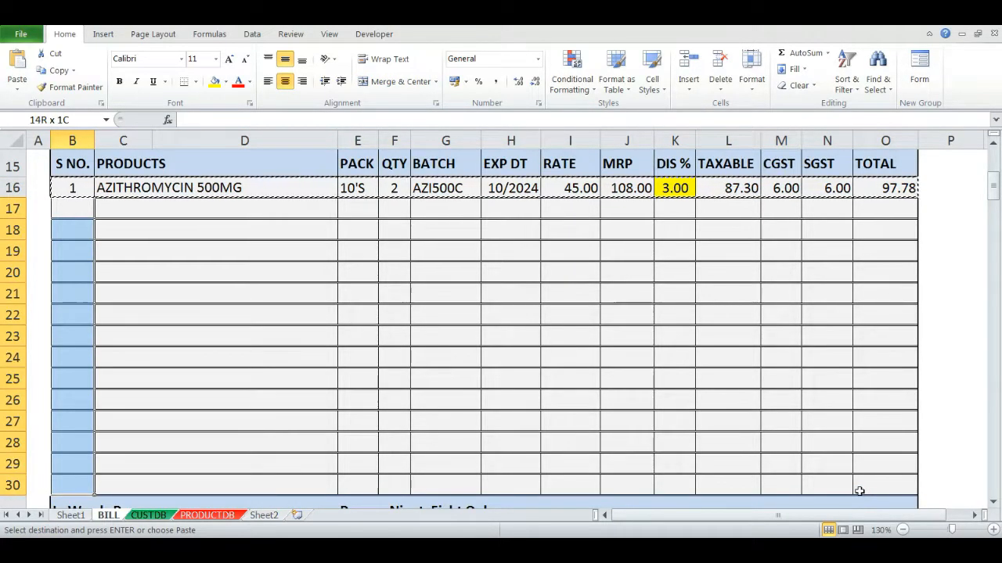
key(Return)
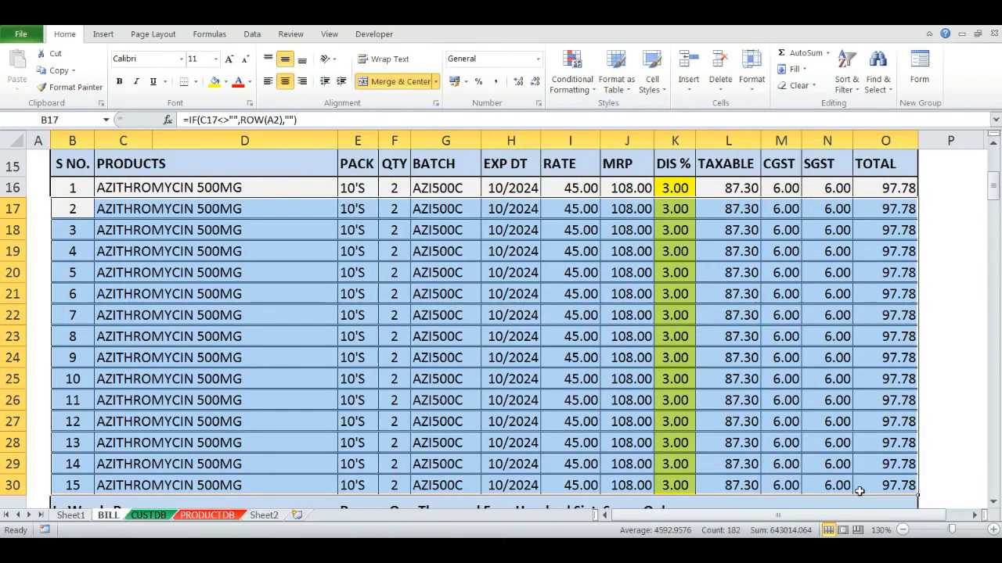
- Clear the copied product names and quantities in rows 17 to 30
key(Right)
key(shift+Down)
key(shift+Down)
key(shift+Down)
key(shift+Down)
key(shift+Down)
key(shift+Down)
key(shift+Down)
key(shift+Down)
key(shift+Down)
key(shift+Down)
key(shift+Down)
key(shift+Down)
key(shift+Down)
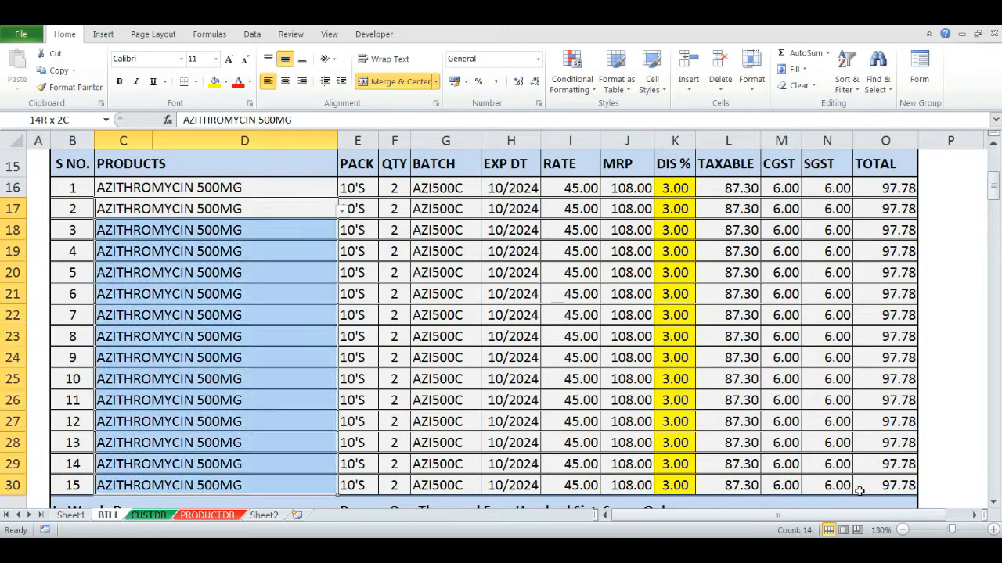
key(Delete)
key(Up)
key(Up)
key(Right)
key(Down)
key(Right)
key(Right)
key(Down)
key(ctrl+shift+Down)
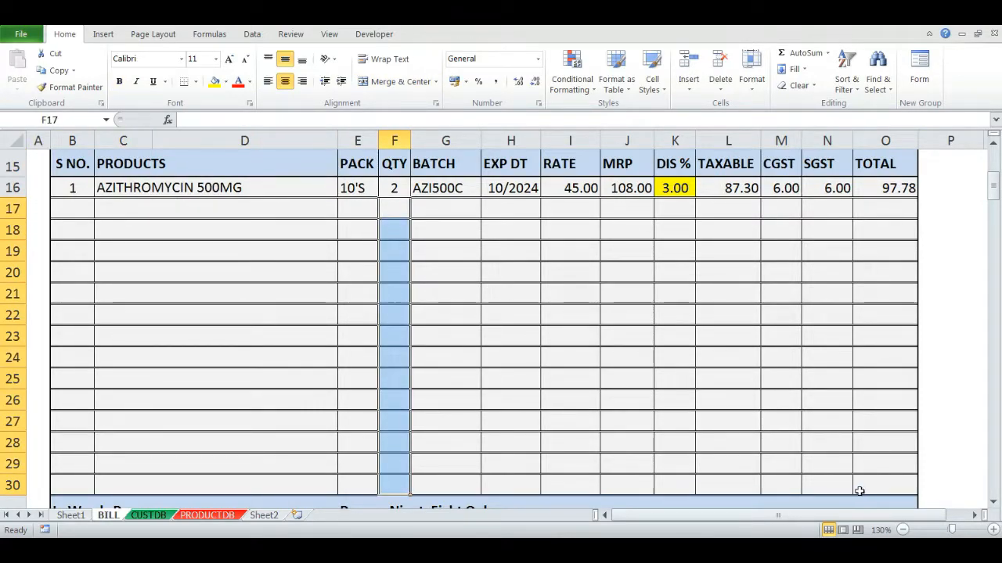
key(Delete)
- Clear the quantity in F16
key(Up)
key(Left)
key(Left)
key(Left)
key(Right)
key(Right)
key(Right)
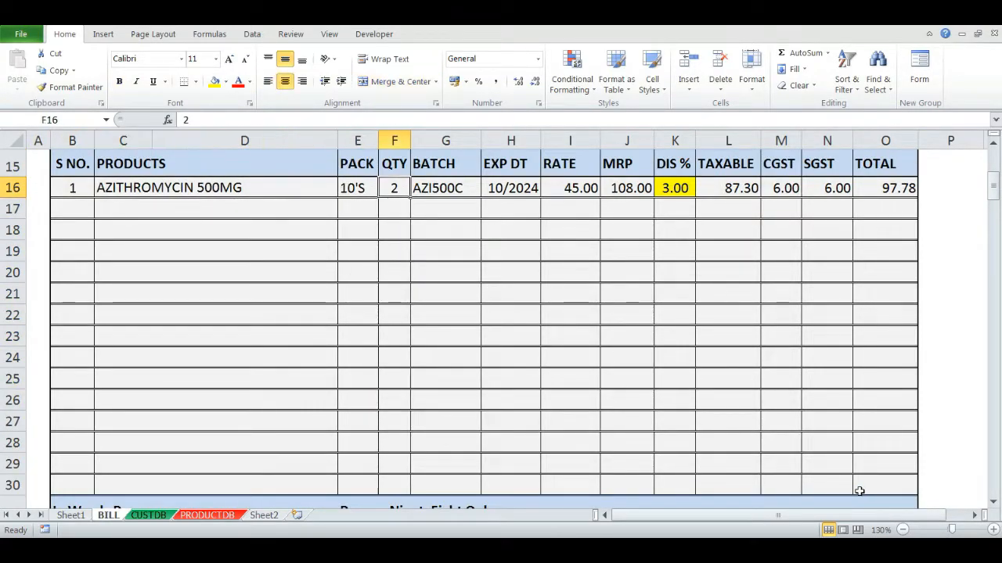
key(Delete)
- Select ALBENDAZOLE 400MG as the product in C16 and set its quantity to 1
key(Left)
key(Left)
key(alt+Down)
key(Up)
key(Up)
key(Up)
key(Up)
key(Up)
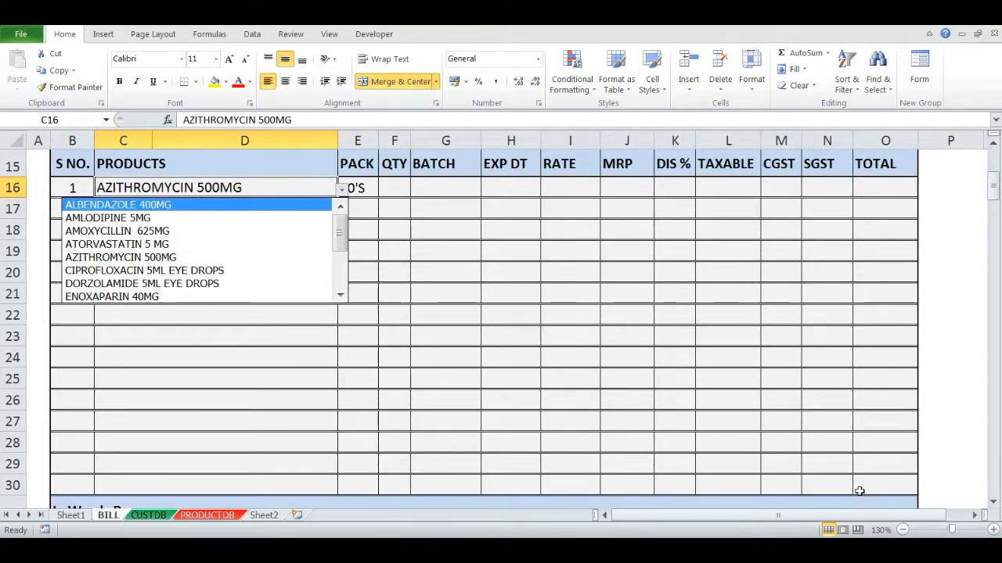
key(Return)
key(Right)
key(Right)
text(1)
key(Return)
- Select AMLODIPINE 5MG as the product in C17 and set its quantity to 3
key(Left)
key(Left)
key(alt+Down)
key(Down)
key(Down)
key(Return)
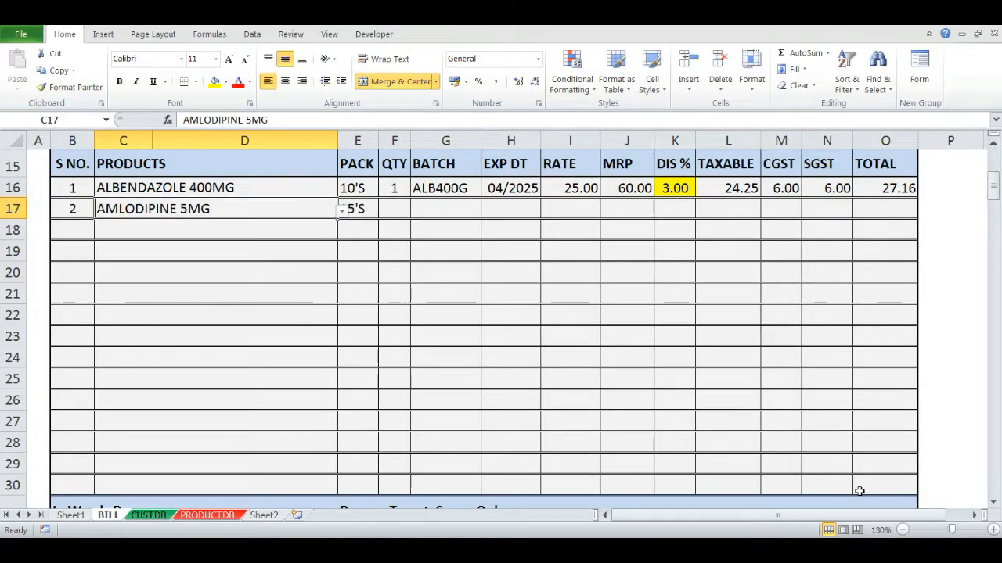
key(Right)
key(Right)
text(3)
key(Return)
- Select PARACETAMOL 650MG as the product in C25 and set its quantity to 50
key(Left)
key(Left)
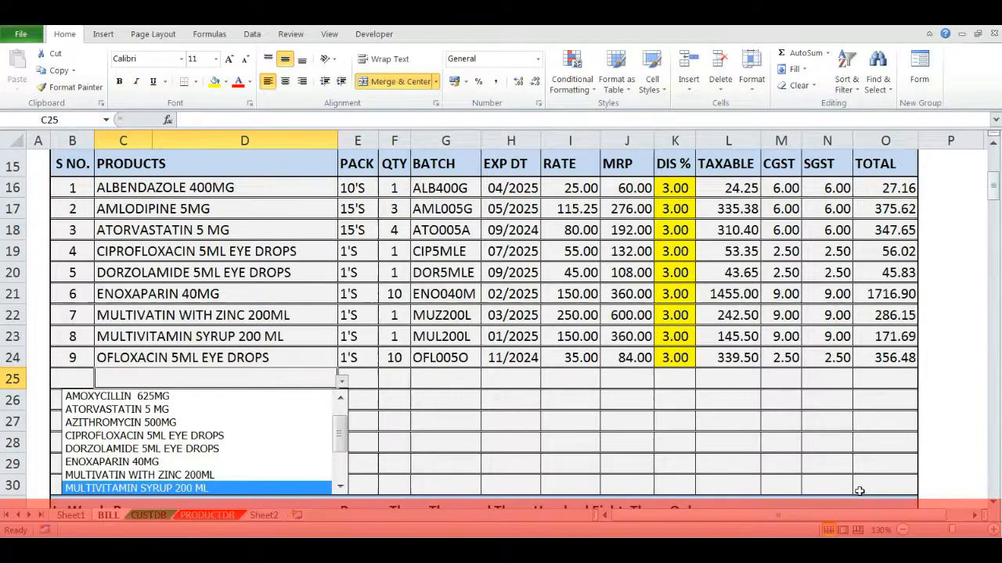
key(Down)
key(Down)
key(Down)
key(Down)
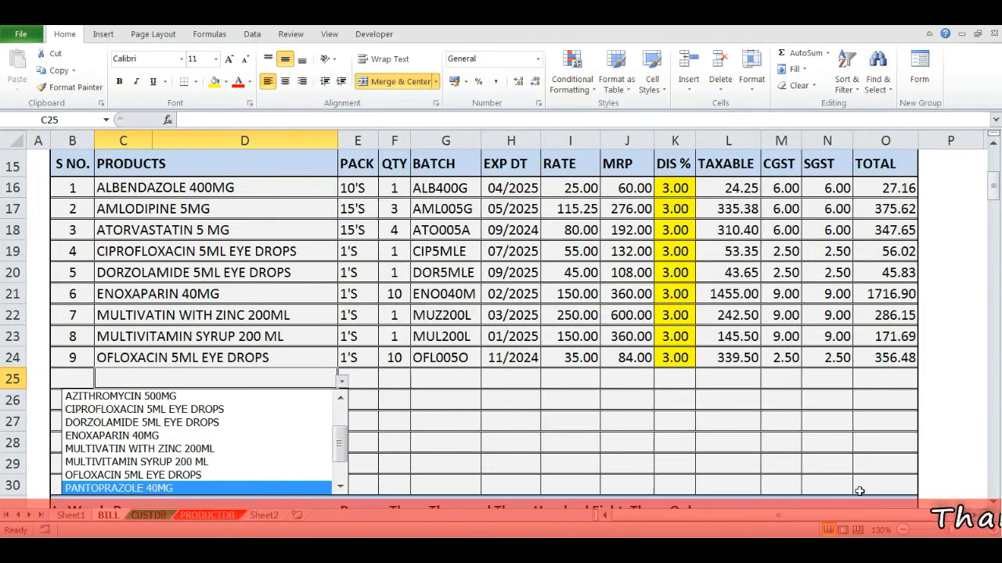
key(Up)
key(Return)
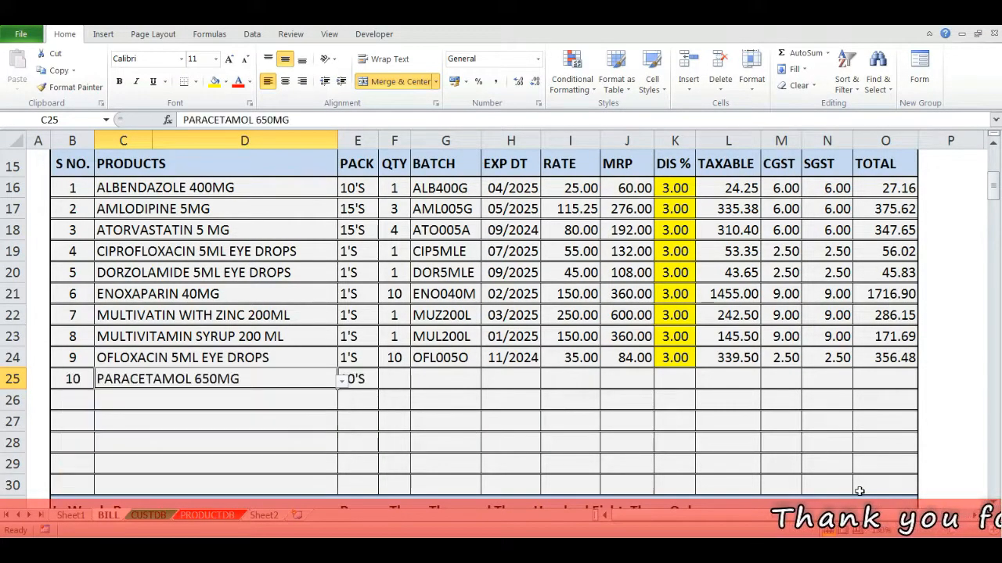
key(Right)
key(Right)
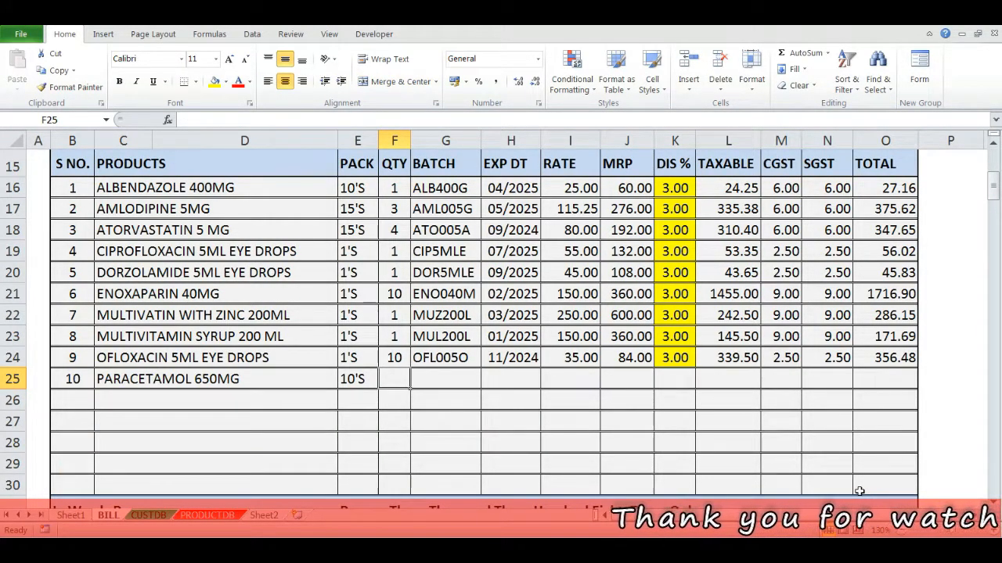
text(50)
key(Return)
- Try to enter a quantity of 1 in F26 before any product is chosen in that row, and cancel the entry
key(Up)
key(Up)
key(Up)
key(Up)
key(Up)
key(Up)
key(Up)
key(Up)
key(Up)
key(Up)
key(Down)
key(Down)
key(Down)
key(Down)
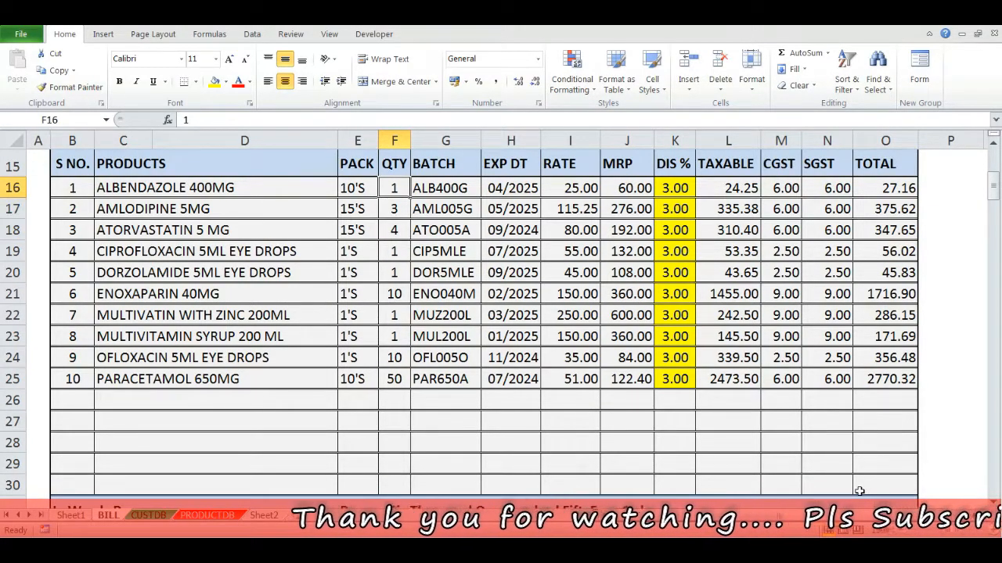
key(Down)
key(Down)
key(Down)
key(Down)
key(Down)
key(Down)
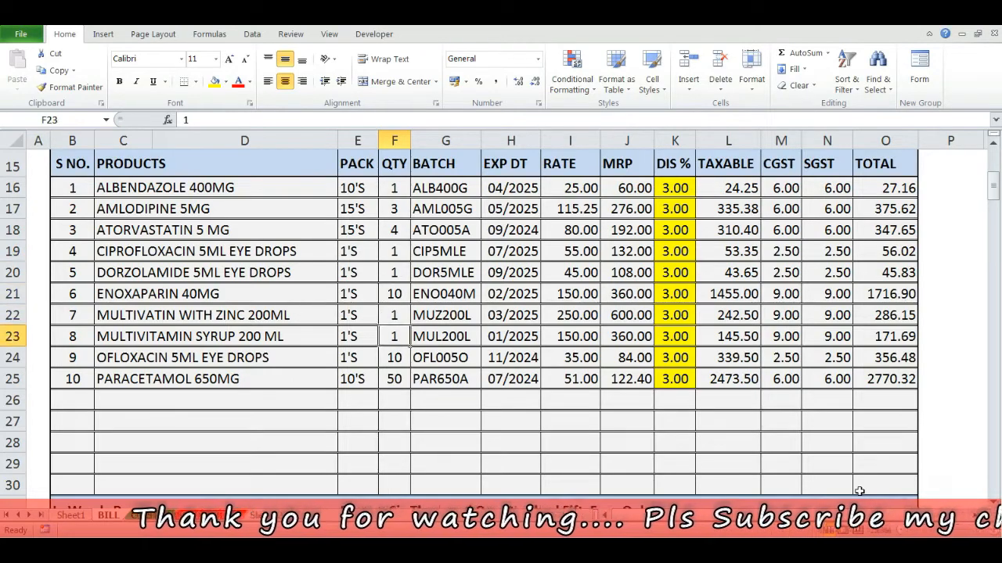
text(1)
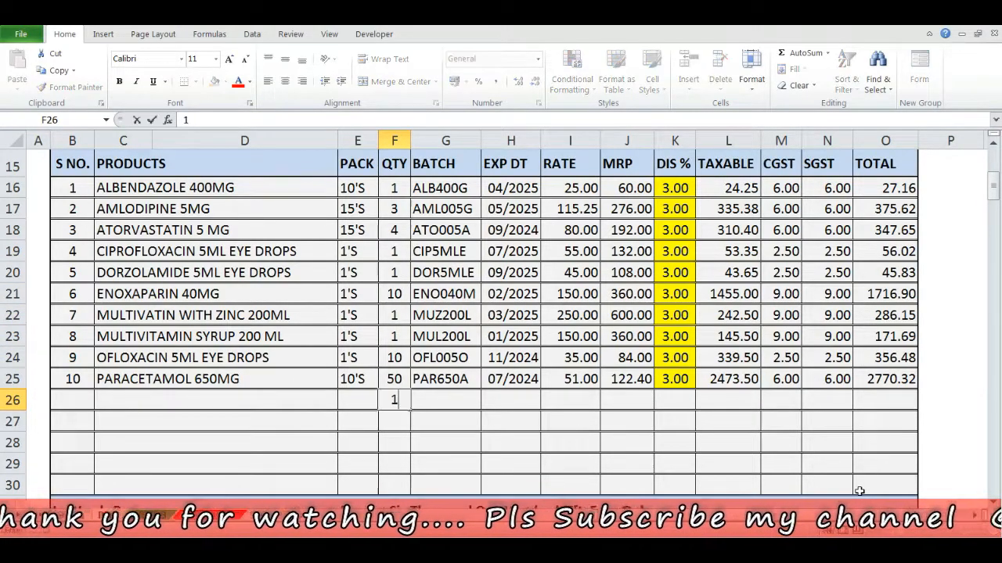
key(Return)
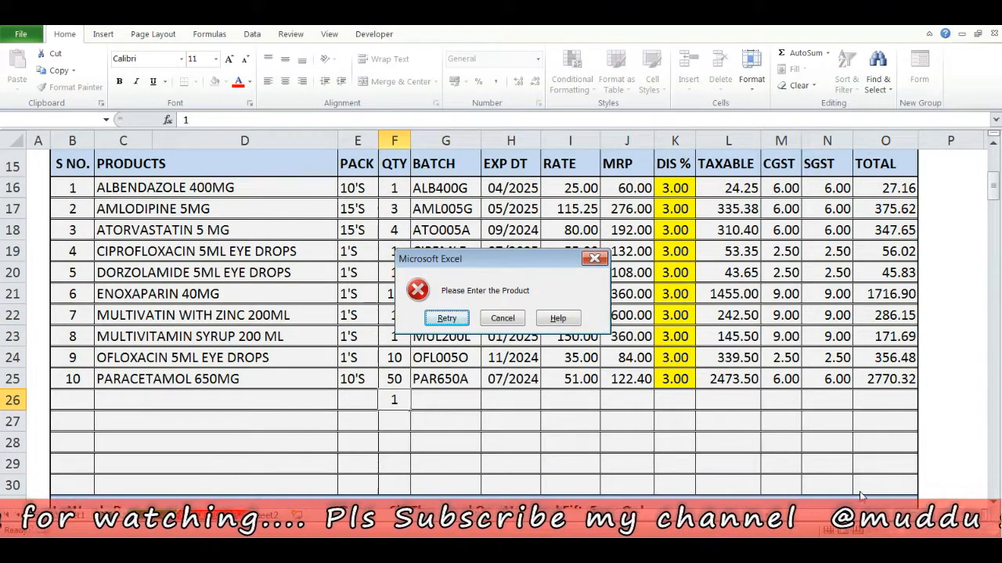
key(Escape)
- Select TELMISARTAN 20MG as the product in C26 and set its quantity to 10
key(Left)
key(Left)
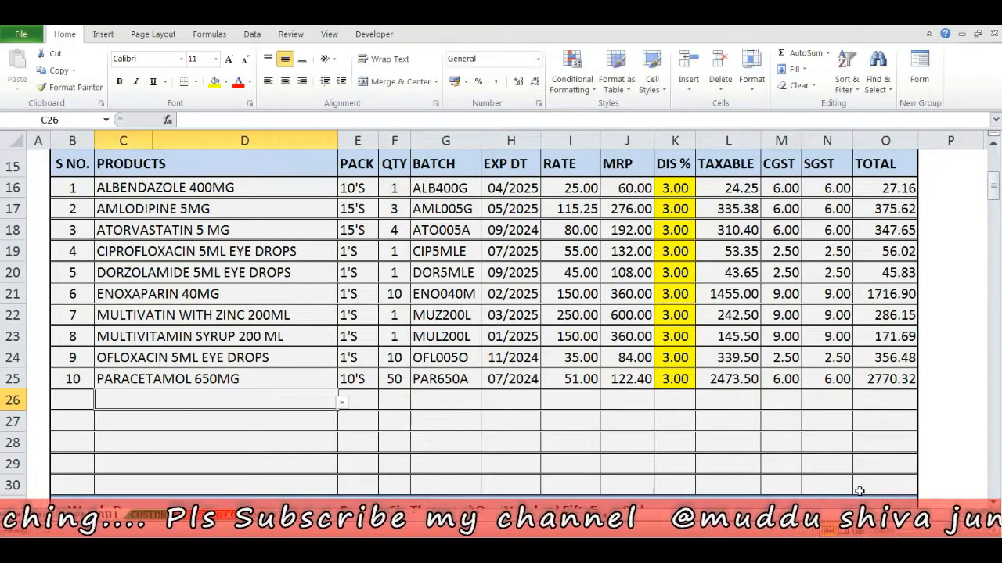
key(alt+Down)
key(Down)
key(Down)
key(Down)
key(Down)
key(Down)
key(Down)
key(Down)
key(Down)
key(Down)
key(Down)
key(Down)
key(Down)
key(Down)
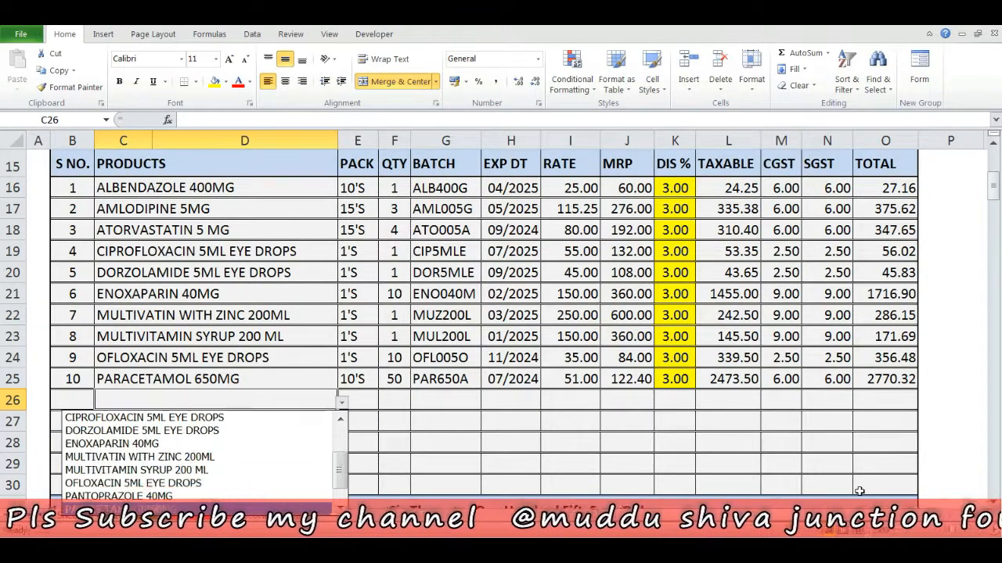
key(Return)
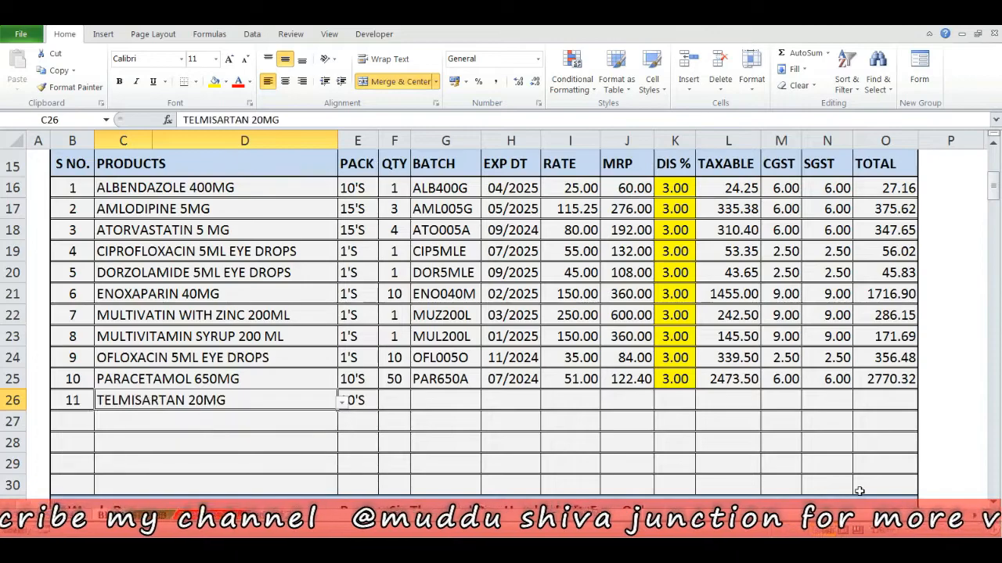
key(Right)
key(Right)
text(10)
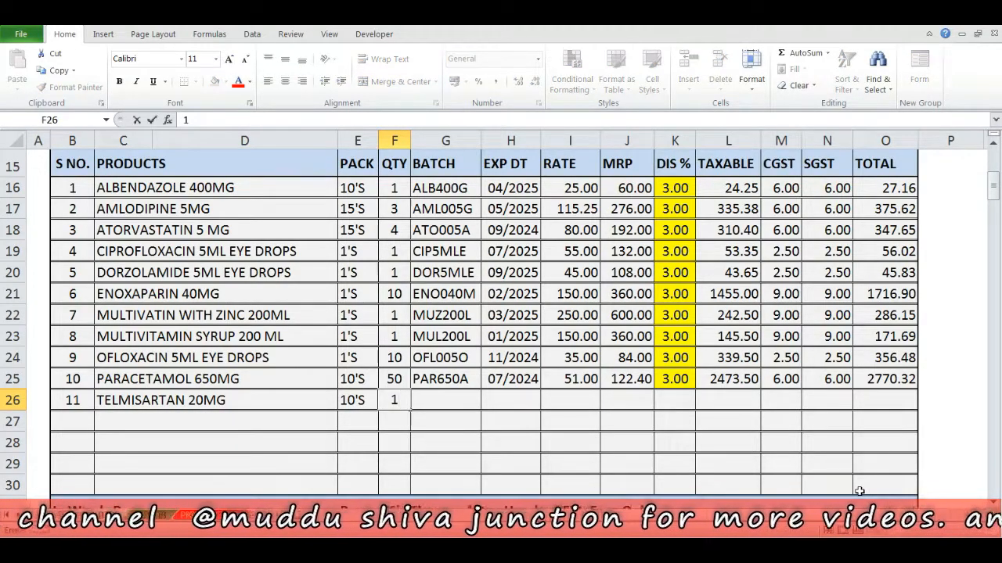
key(Return)
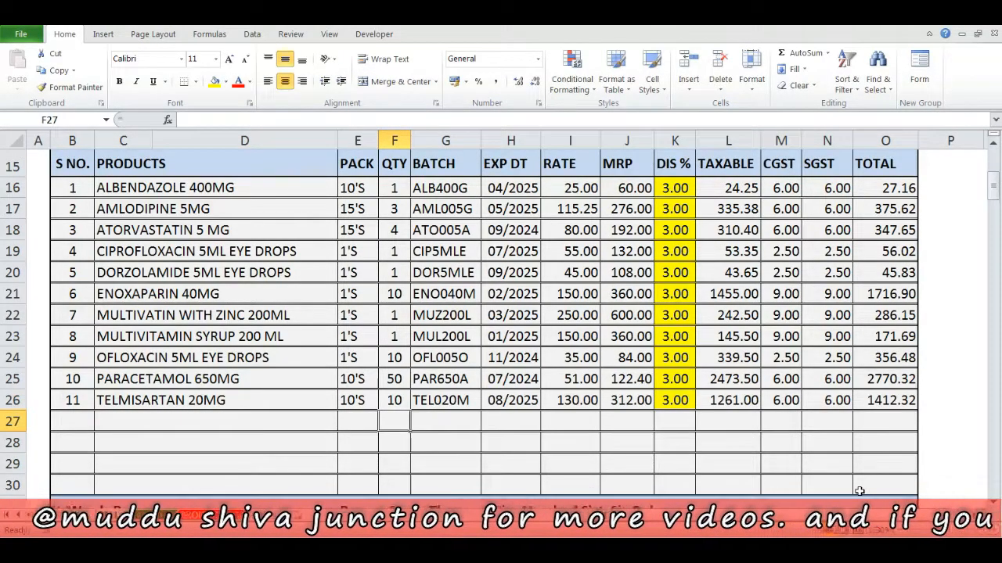